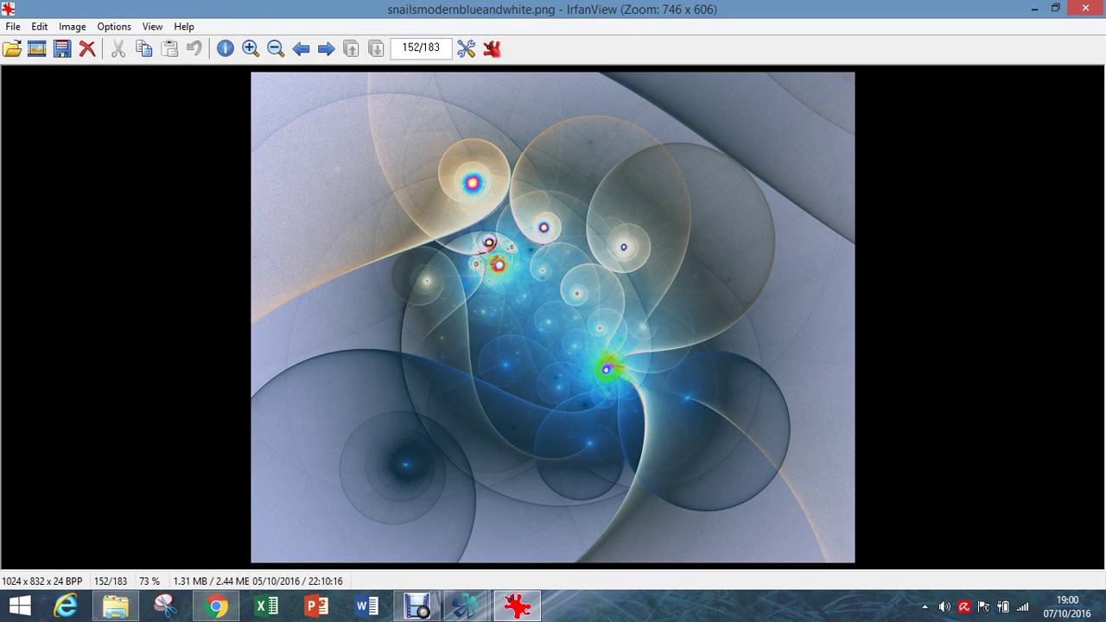
- Switch to Chaotica, open the World editor, examine the finished snail fractal's iterator nodes and close the editor again
mouse_move(465, 606)
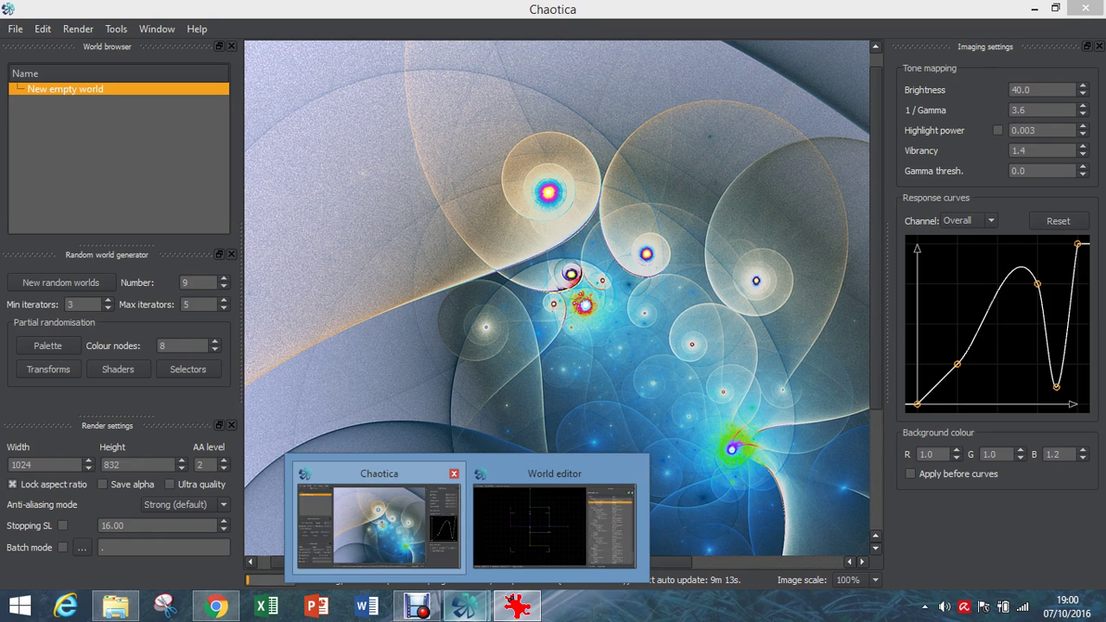
left_click(379, 523)
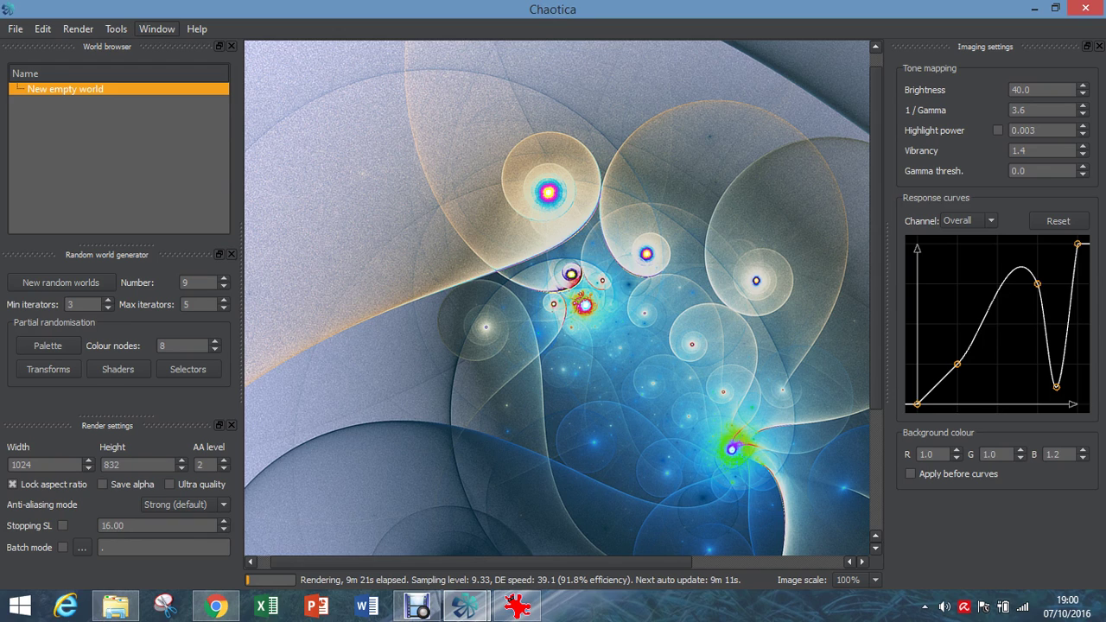
left_click(156, 29)
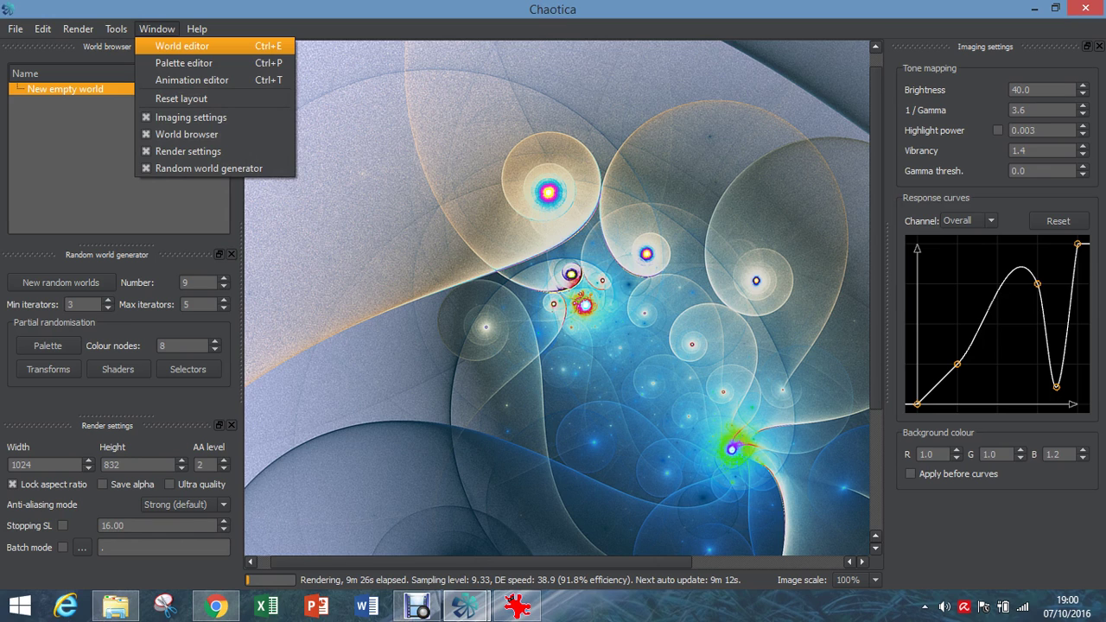
left_click(183, 46)
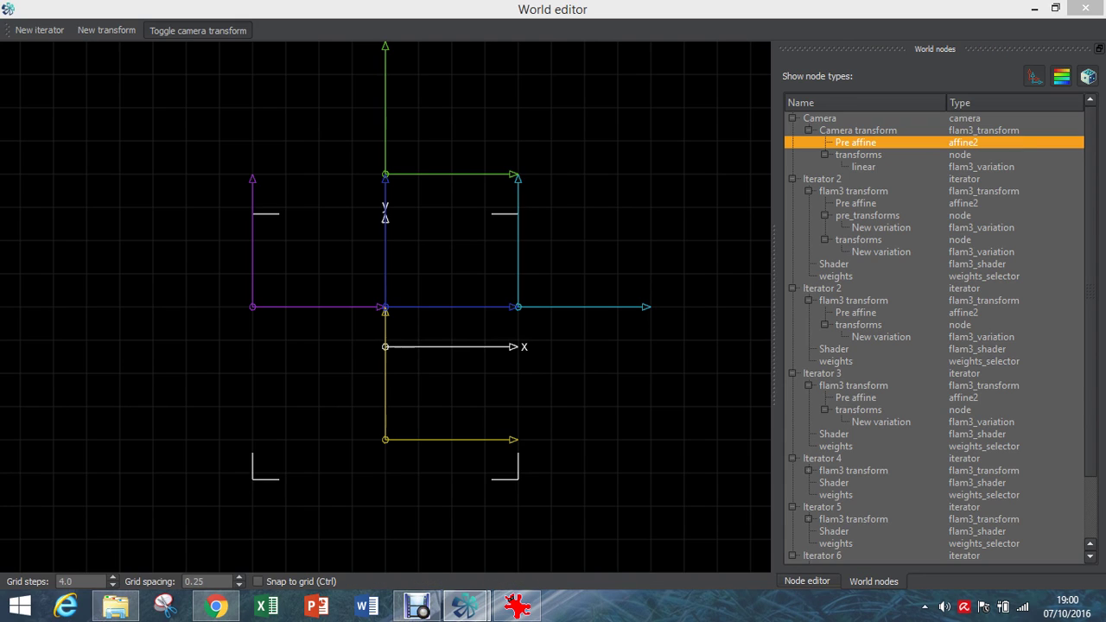
scroll(940, 337, "down", 2)
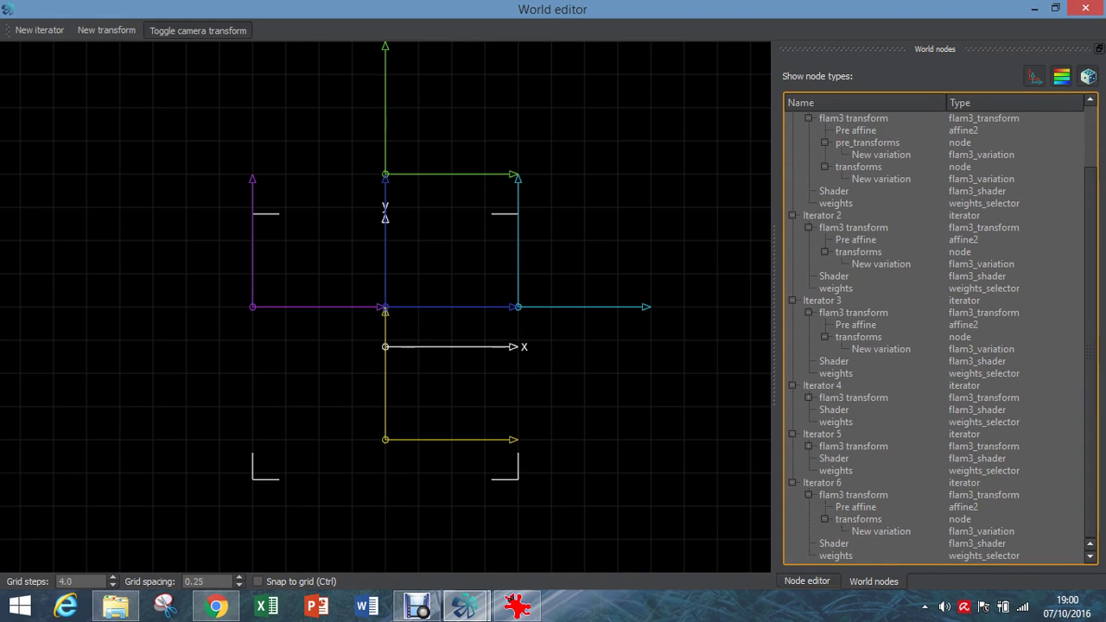
left_click(855, 129)
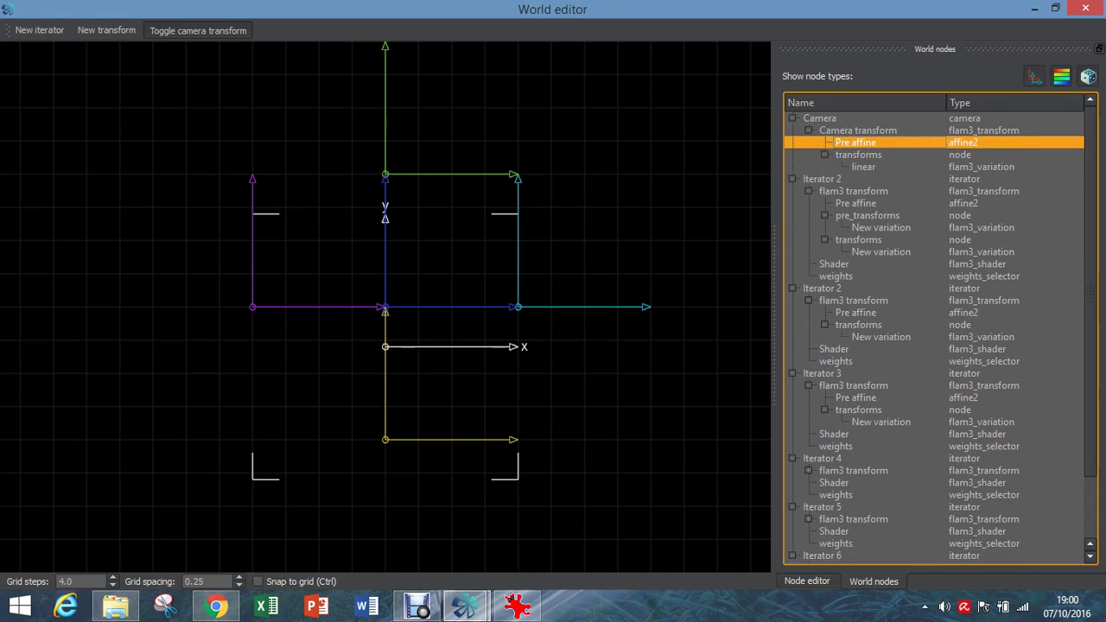
scroll(937, 337, "down", 2)
scroll(938, 337, "up", 2)
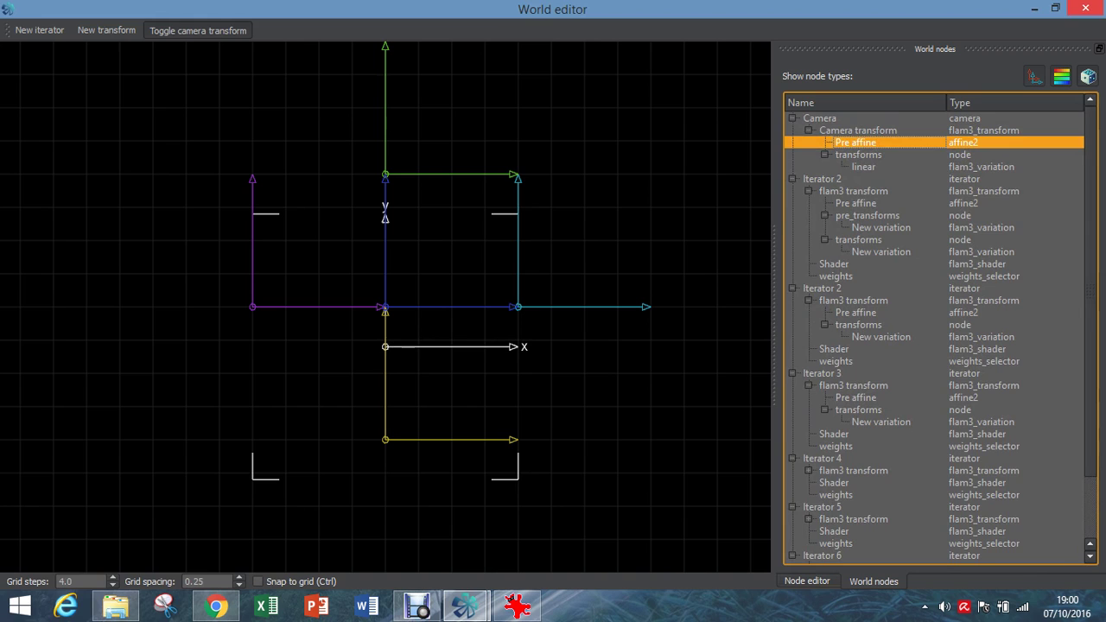
left_click(1078, 7)
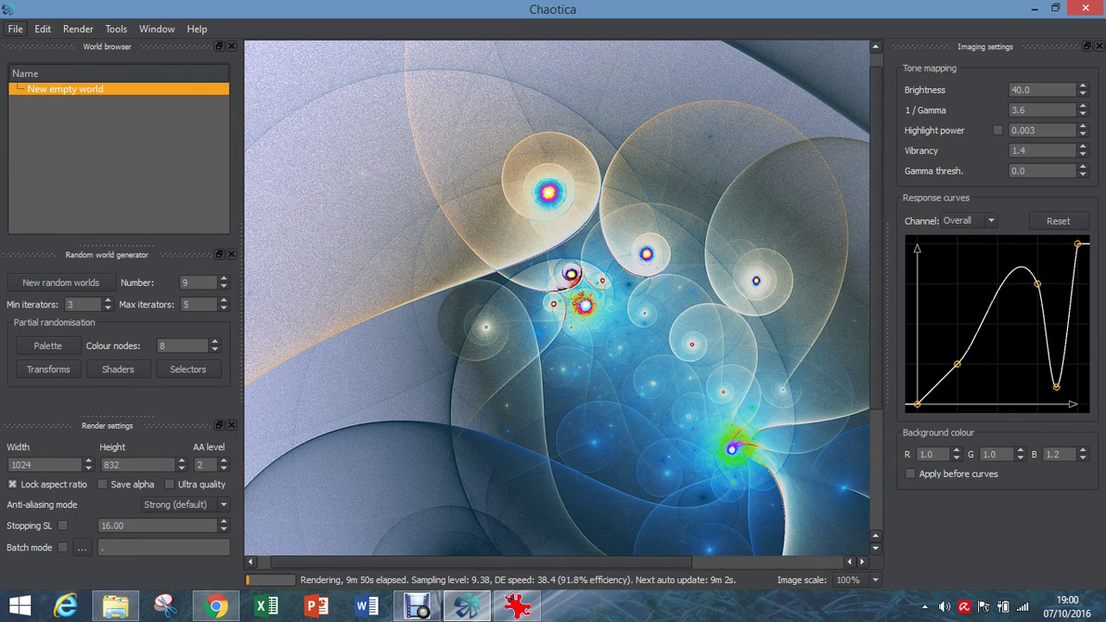
- Create a new empty world and reset the Overall response curve
left_click(16, 28)
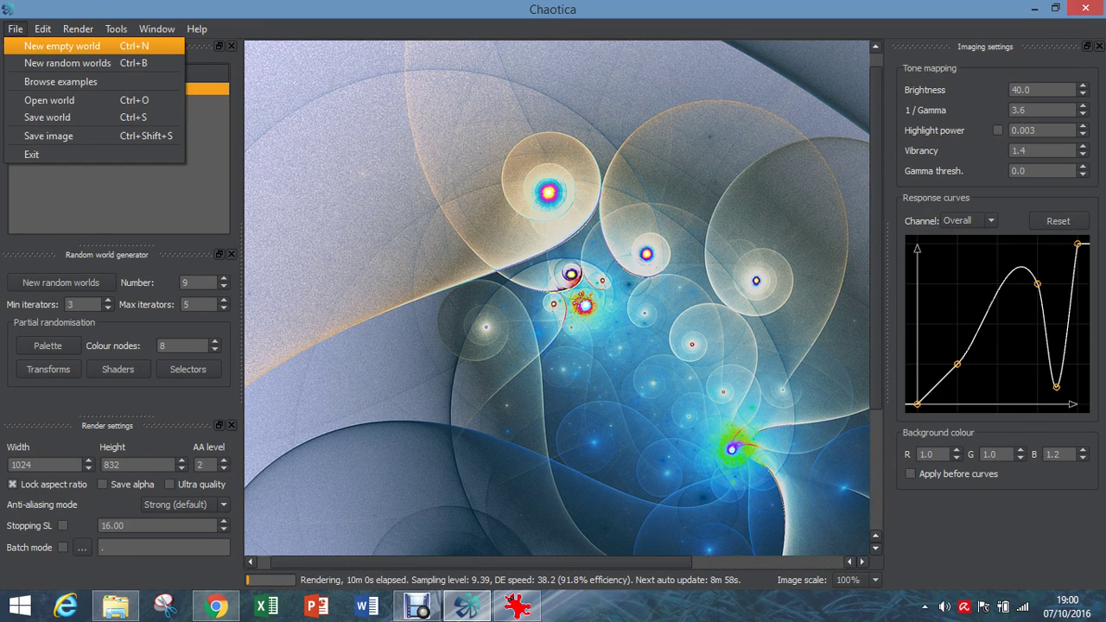
key("Return")
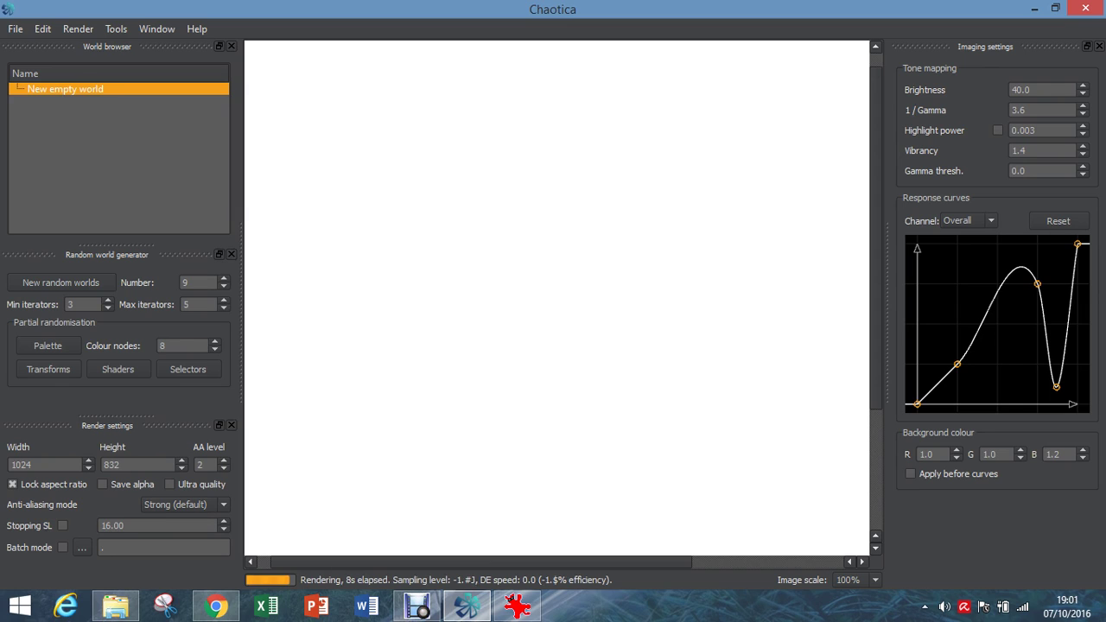
left_click(1057, 220)
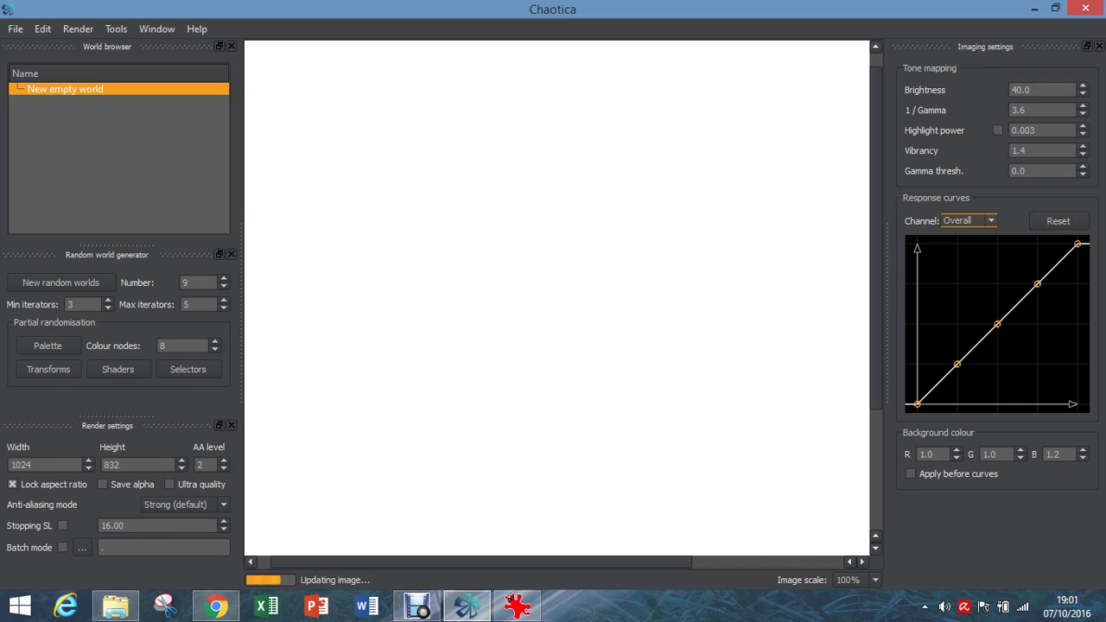
- Check the response curves of the individual channels from Red through to Alpha
left_click(967, 221)
left_click(959, 244)
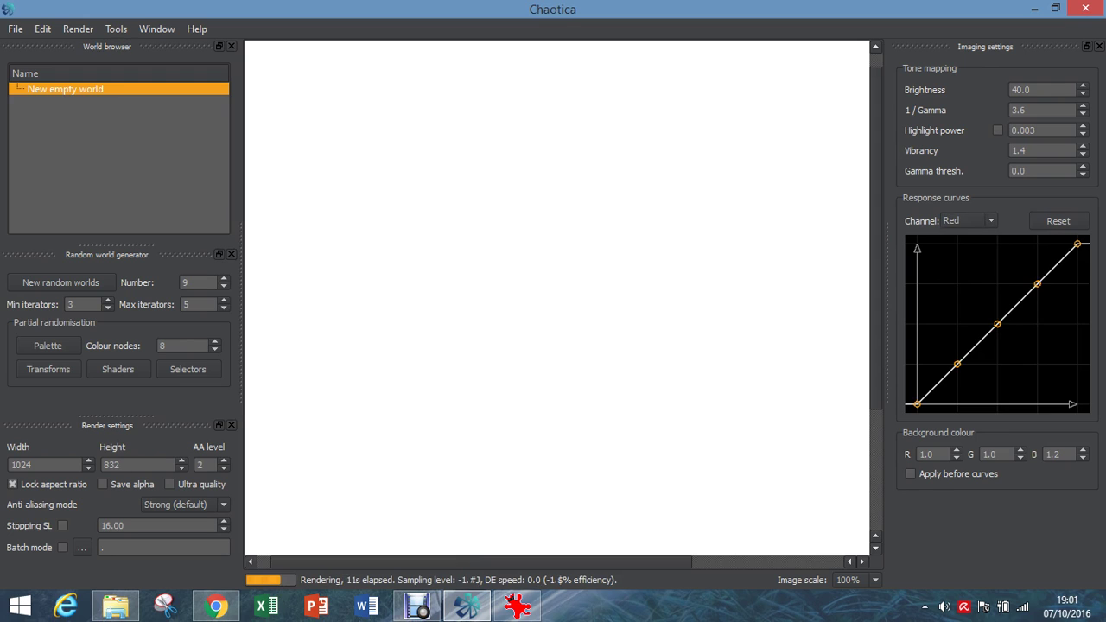
left_click(967, 220)
left_click(959, 249)
left_click(968, 220)
left_click(959, 277)
left_click(967, 221)
left_click(959, 278)
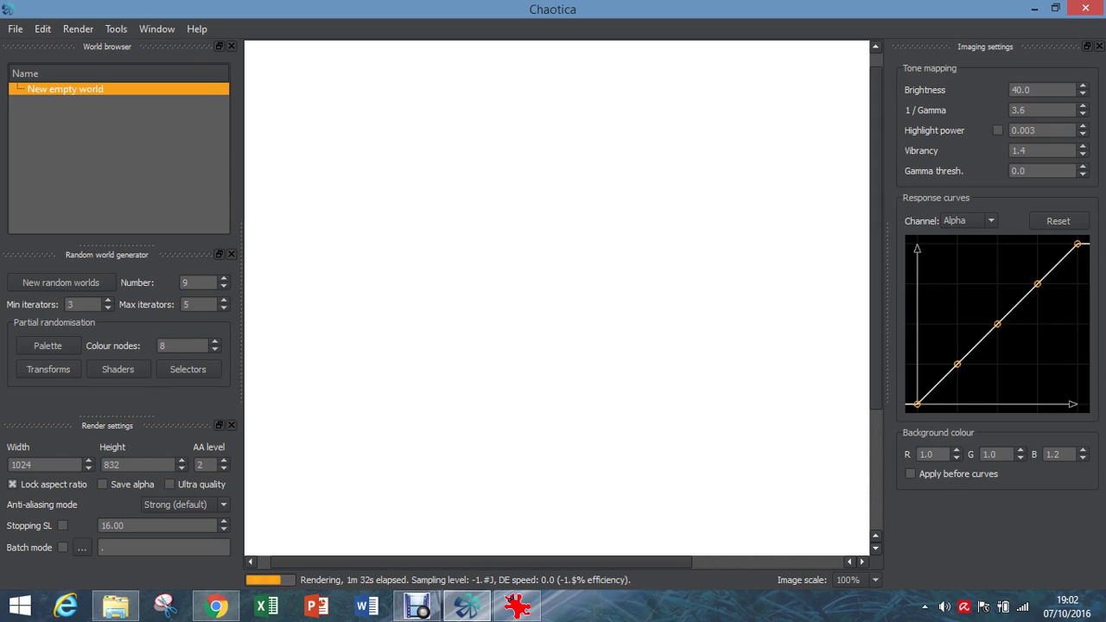
- Set the render's AA level to 2 and the tone mapping brightness to 4.0
left_click(224, 460)
type("2")
left_click(1041, 89)
key("BackSpace")
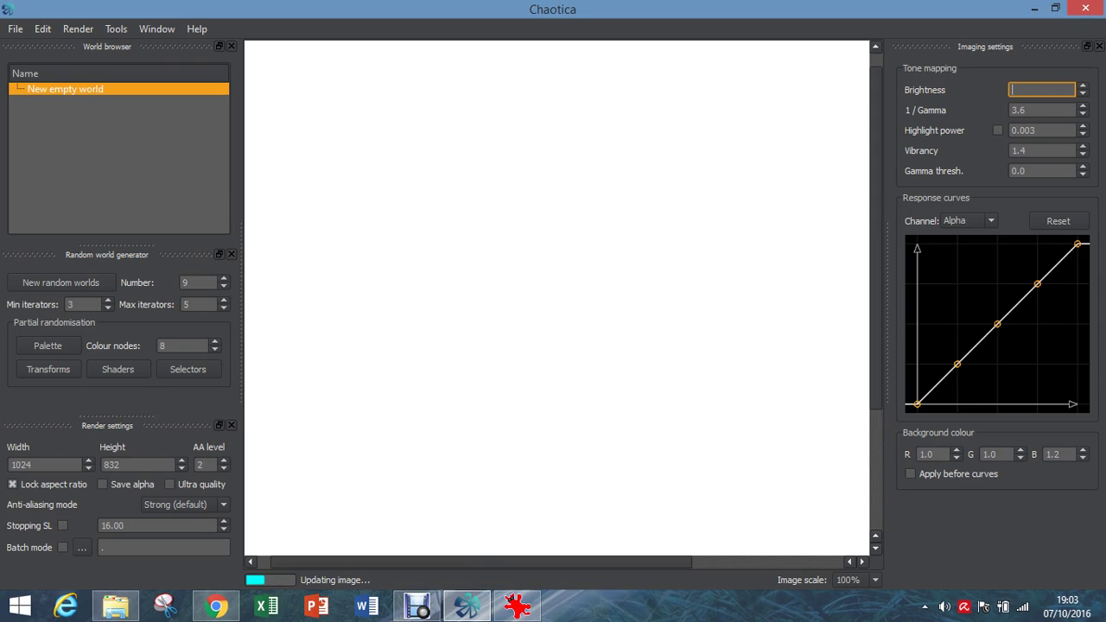
type("4")
key("Return")
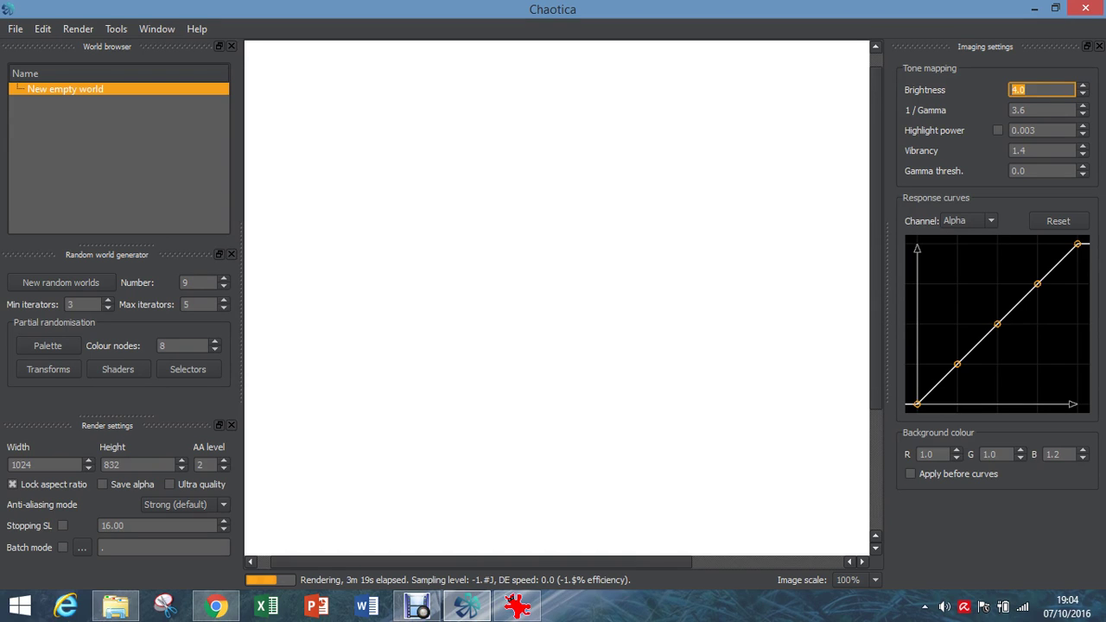
key("Return")
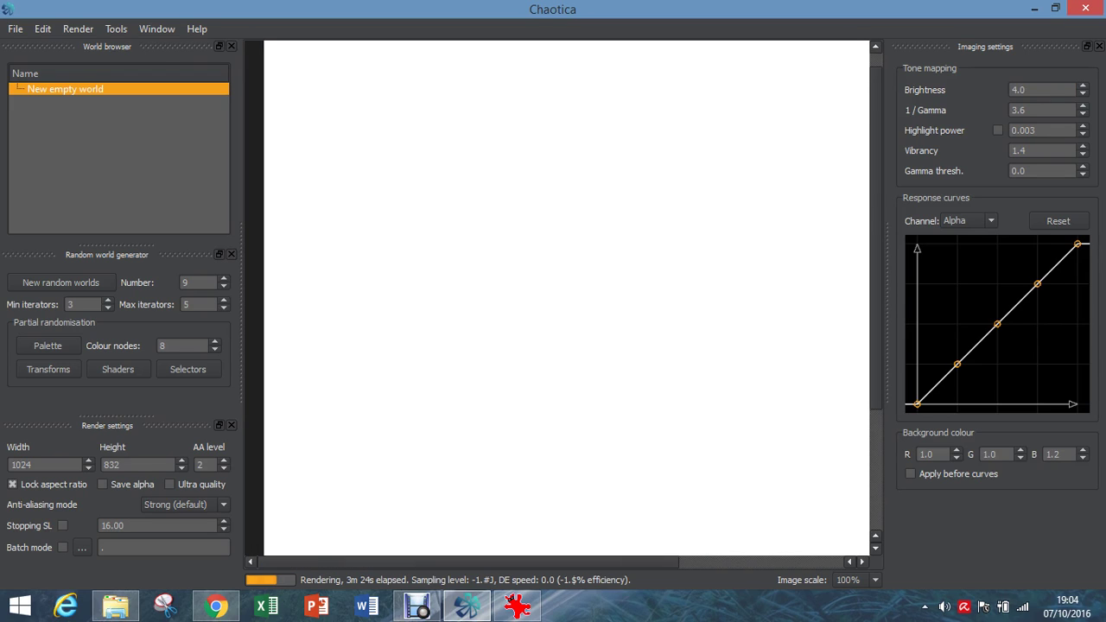
- Set the background colour's red, green and blue components to 0.1 each
left_click(931, 454)
type("0.")
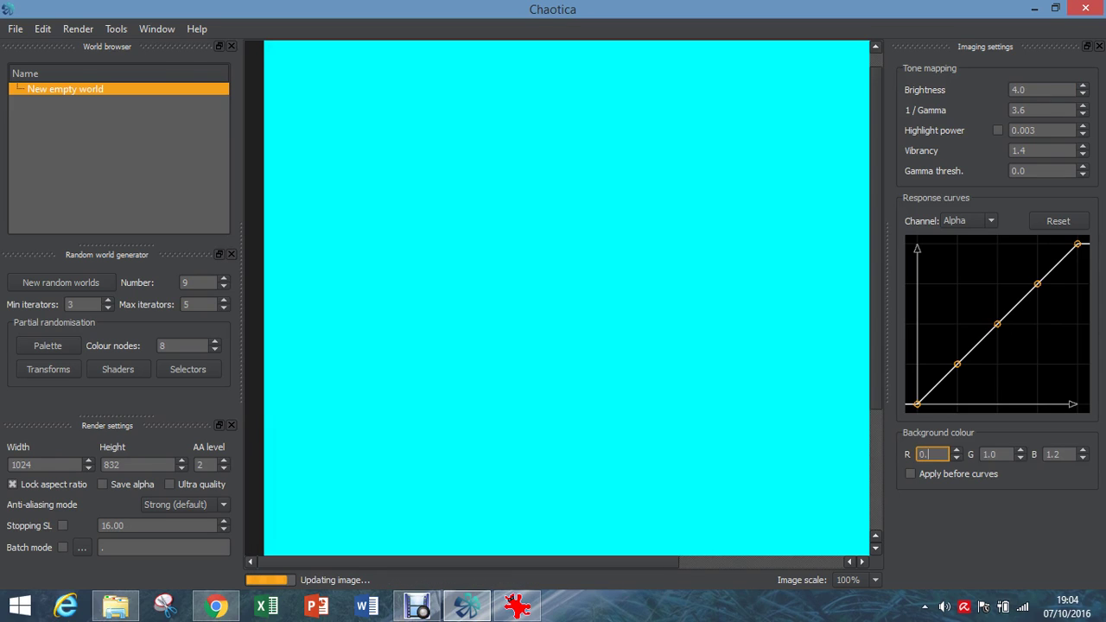
type("1")
key("Return")
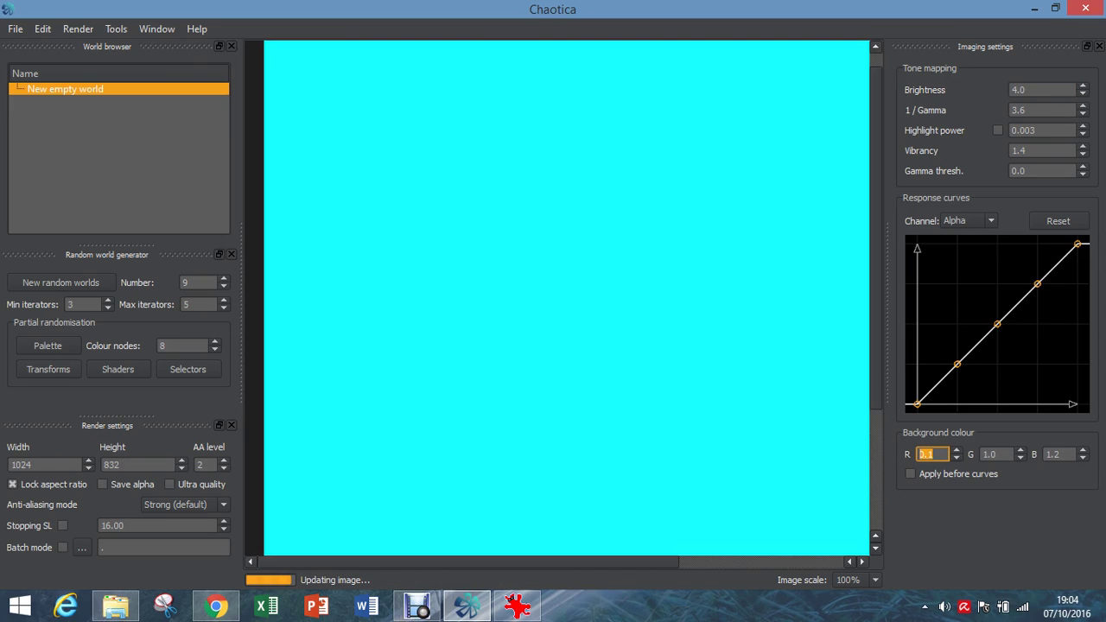
key("Tab")
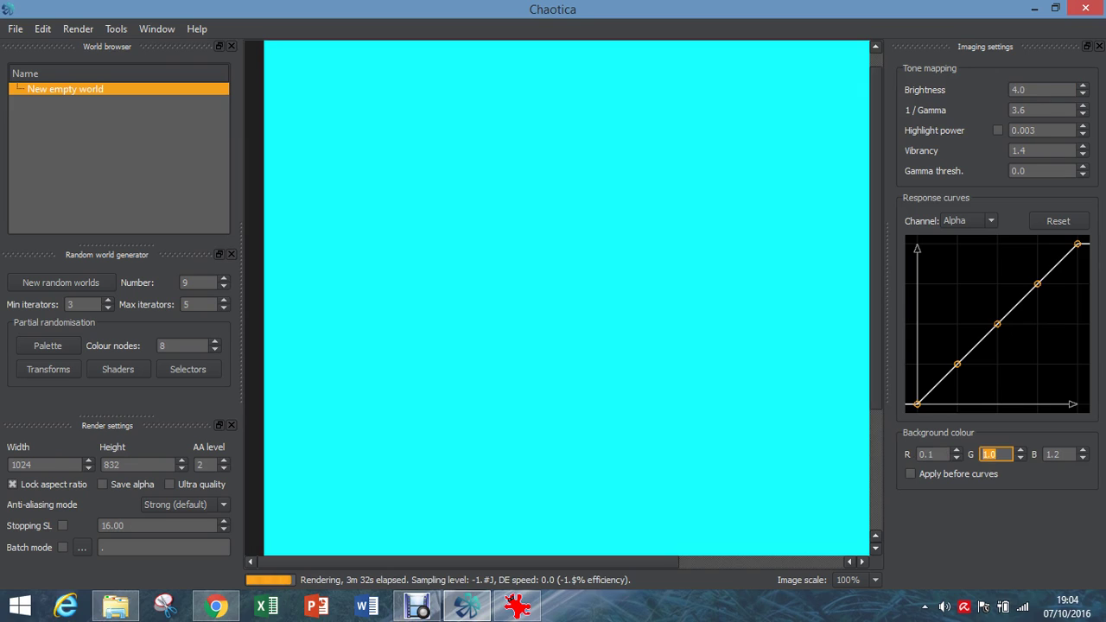
type("0.1")
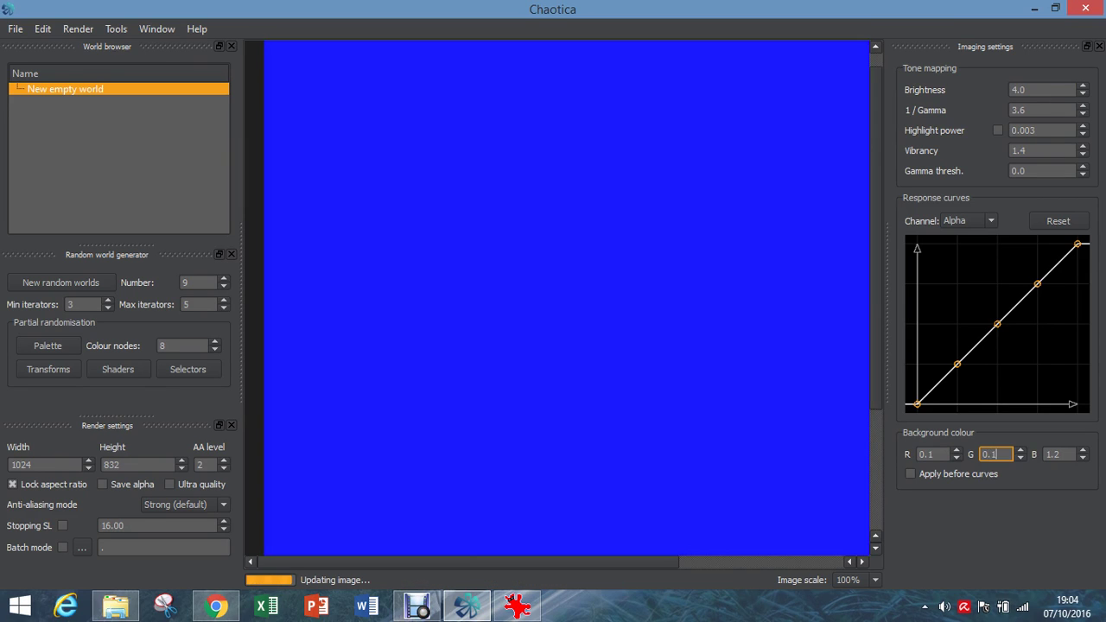
key("Tab")
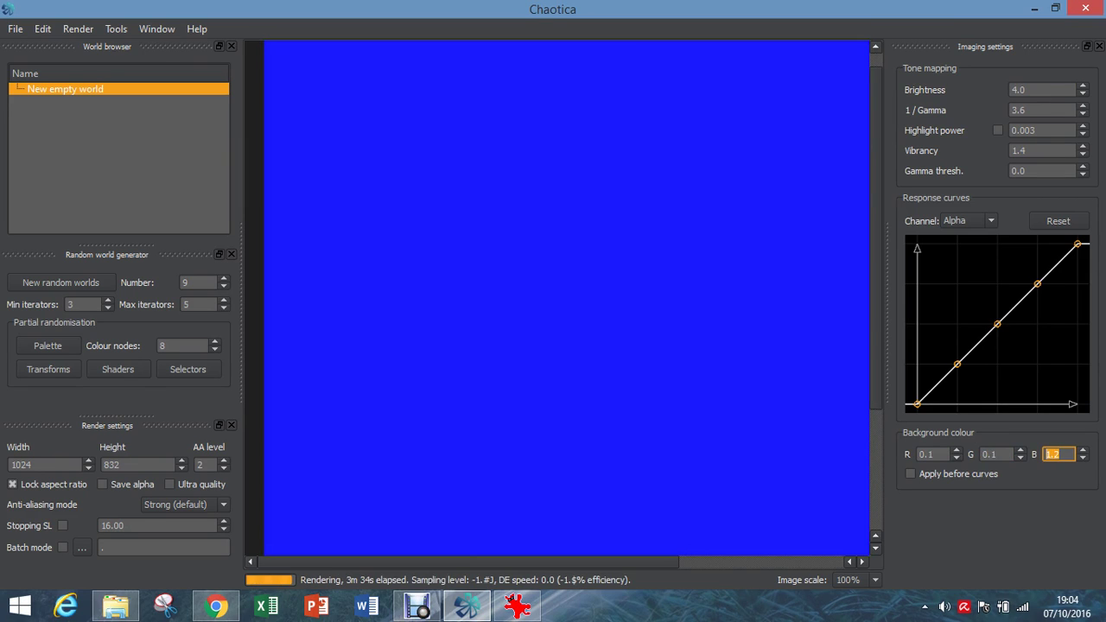
type("0.1")
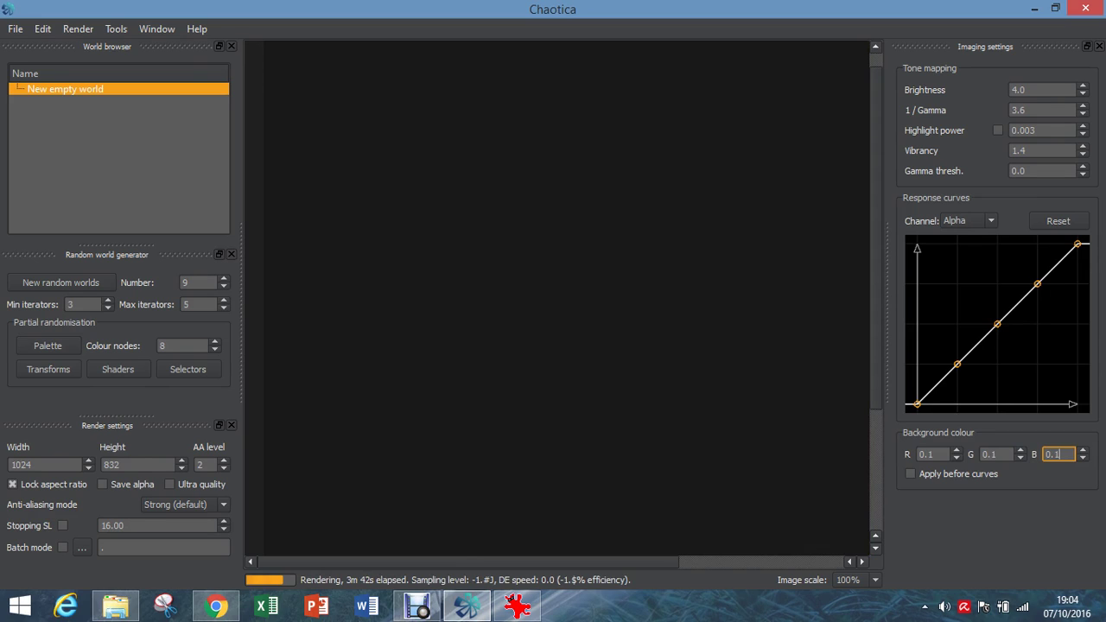
key("BackSpace")
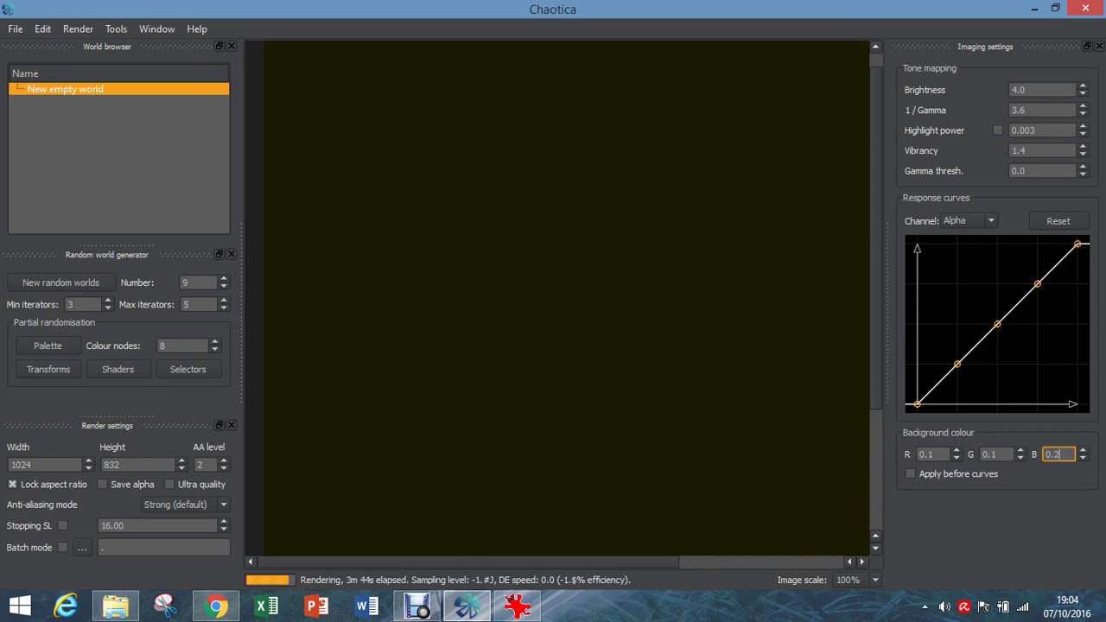
type("2")
type("0.1")
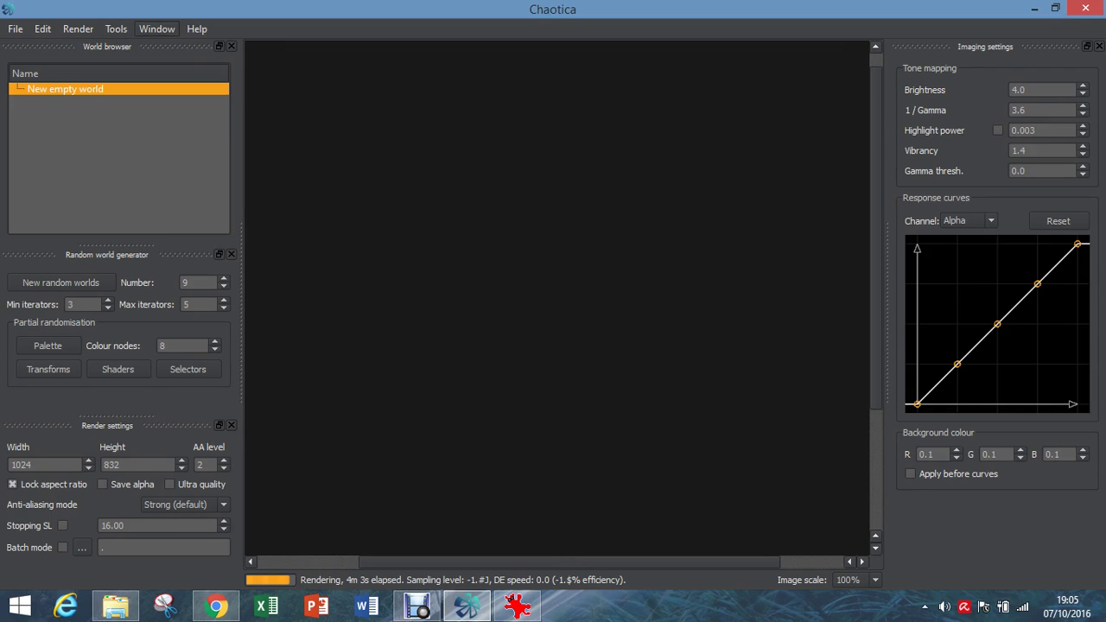
- Open the World editor for the empty world and view the Camera node's properties before returning to the node list
left_click(156, 28)
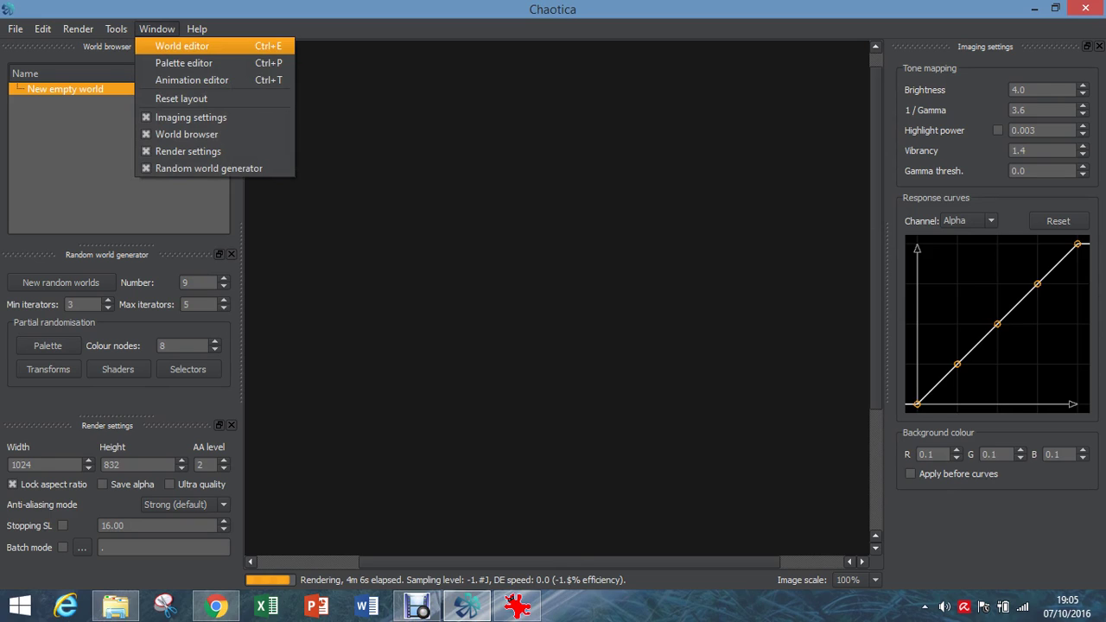
mouse_move(15, 28)
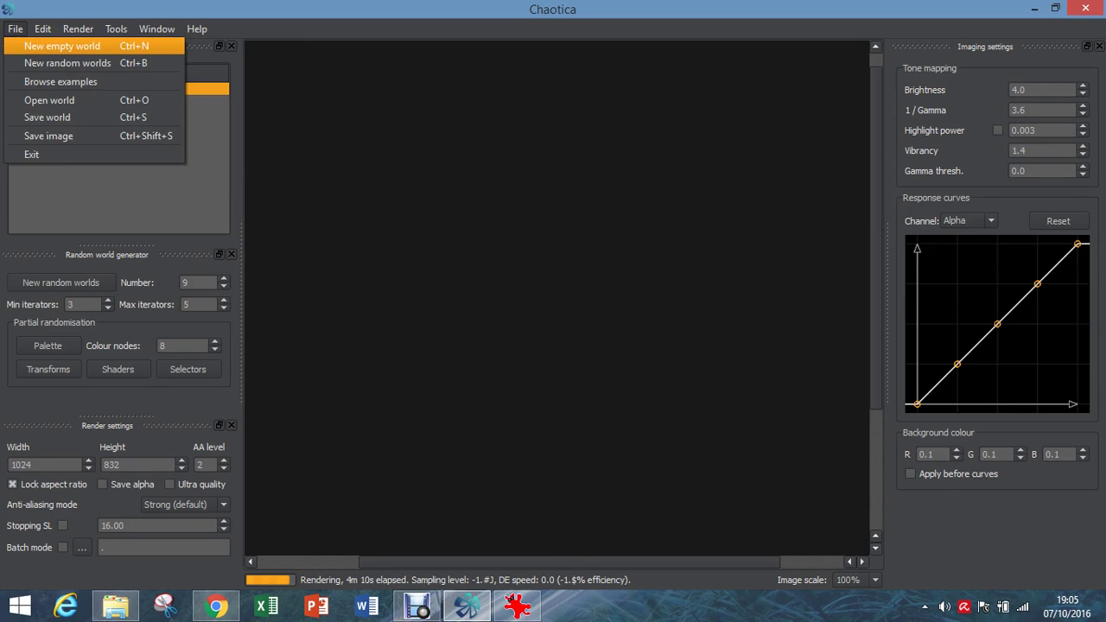
mouse_move(156, 28)
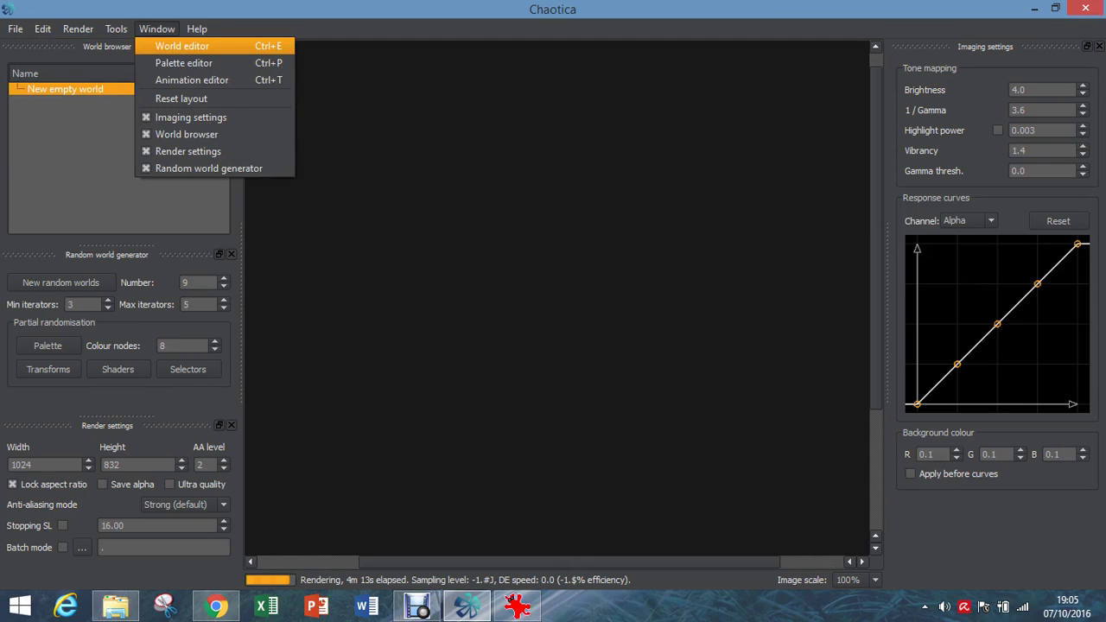
left_click(181, 45)
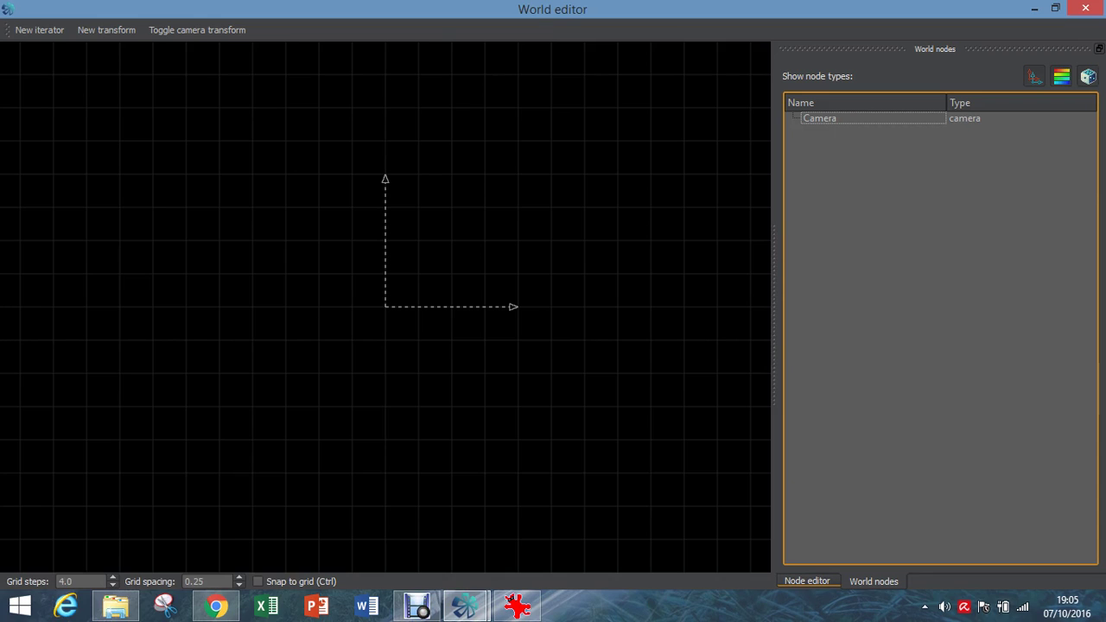
left_click(806, 581)
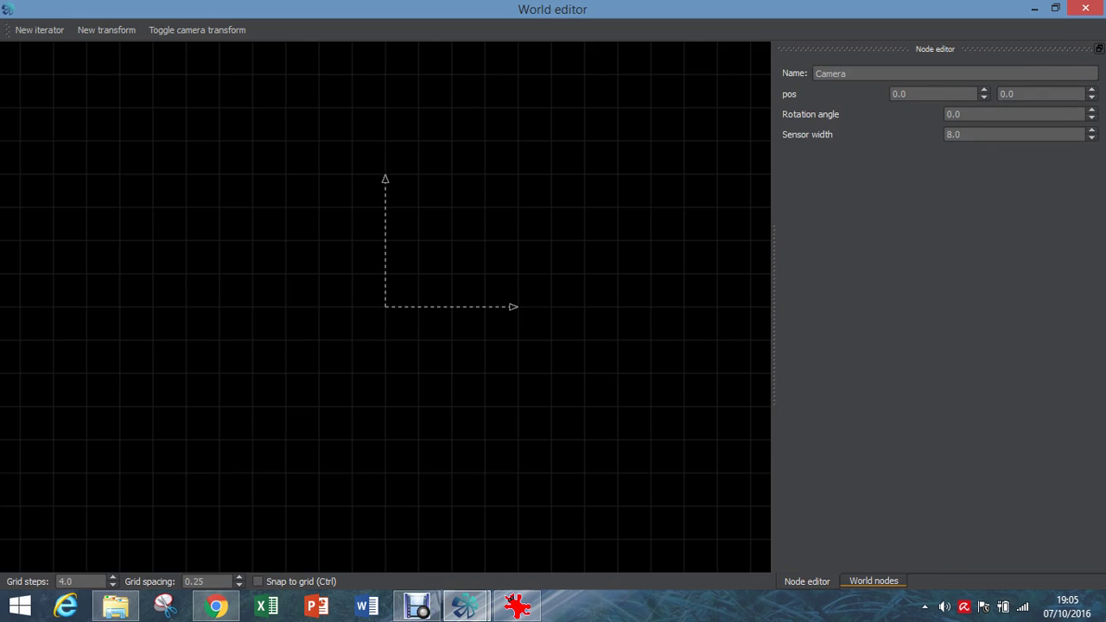
left_click(873, 581)
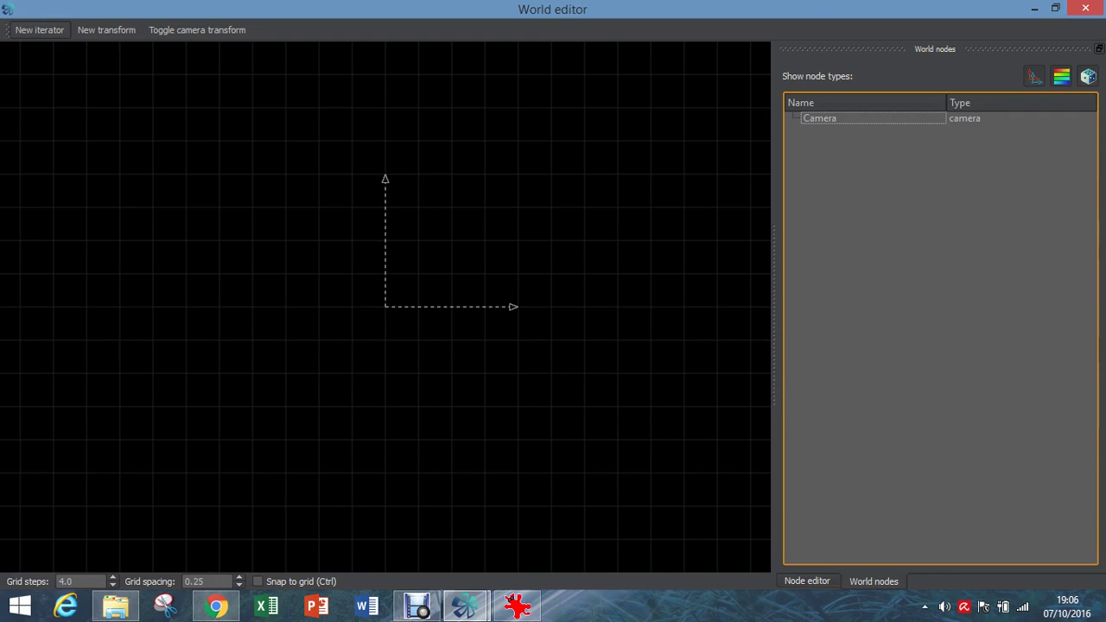
- Add a new iterator, expand its flam3 transform and select the transforms node beneath it
left_click(39, 30)
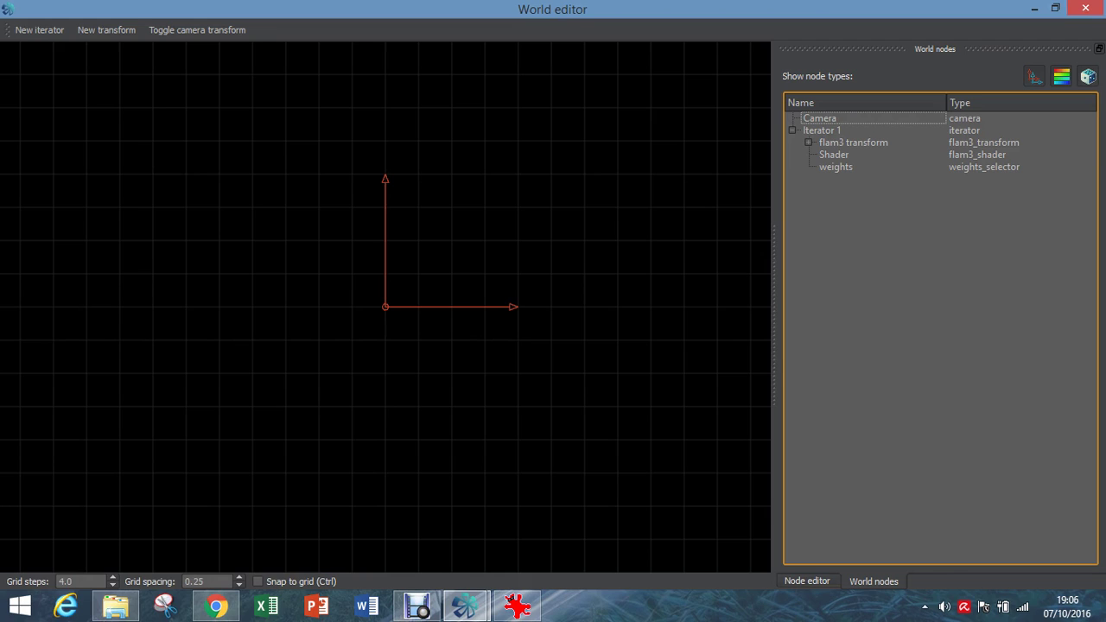
left_click(808, 142)
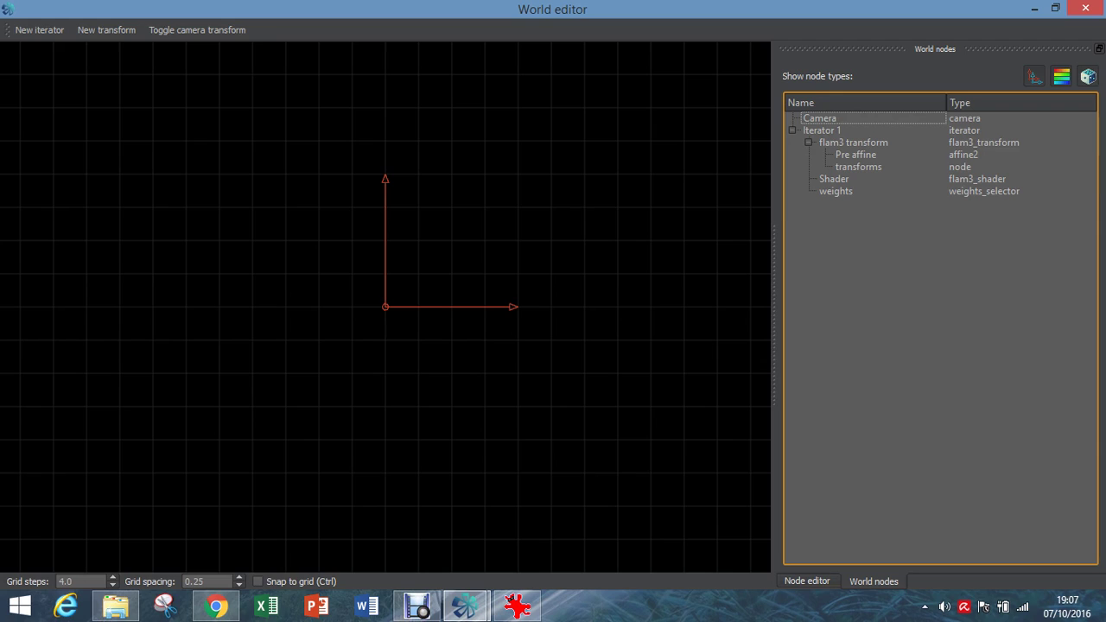
left_click(857, 167)
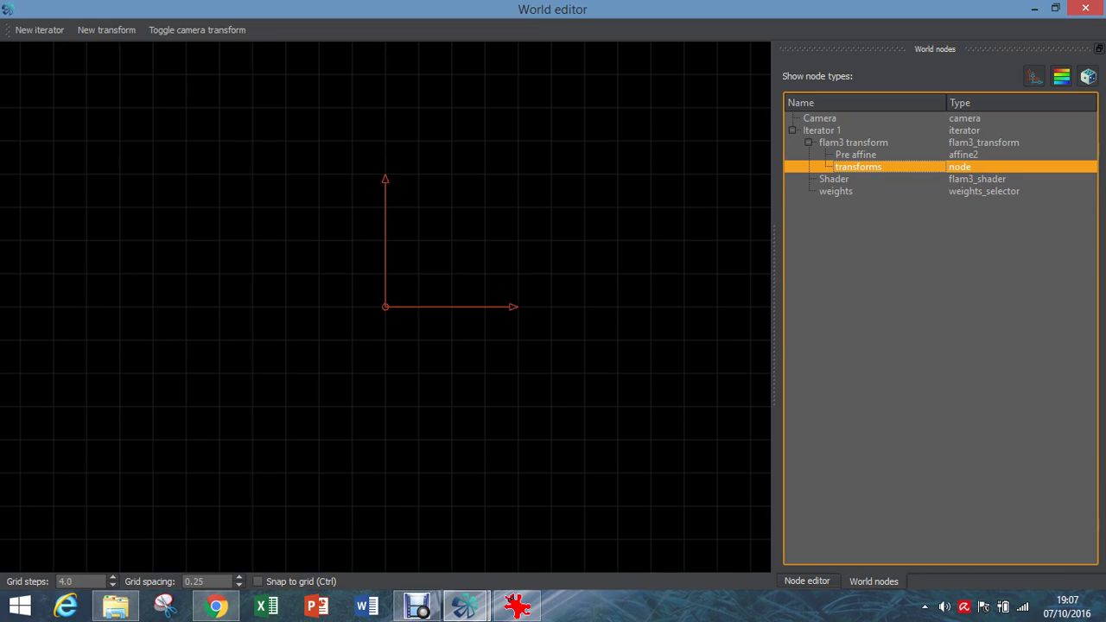
left_click(835, 191)
left_click(857, 167)
left_click(807, 580)
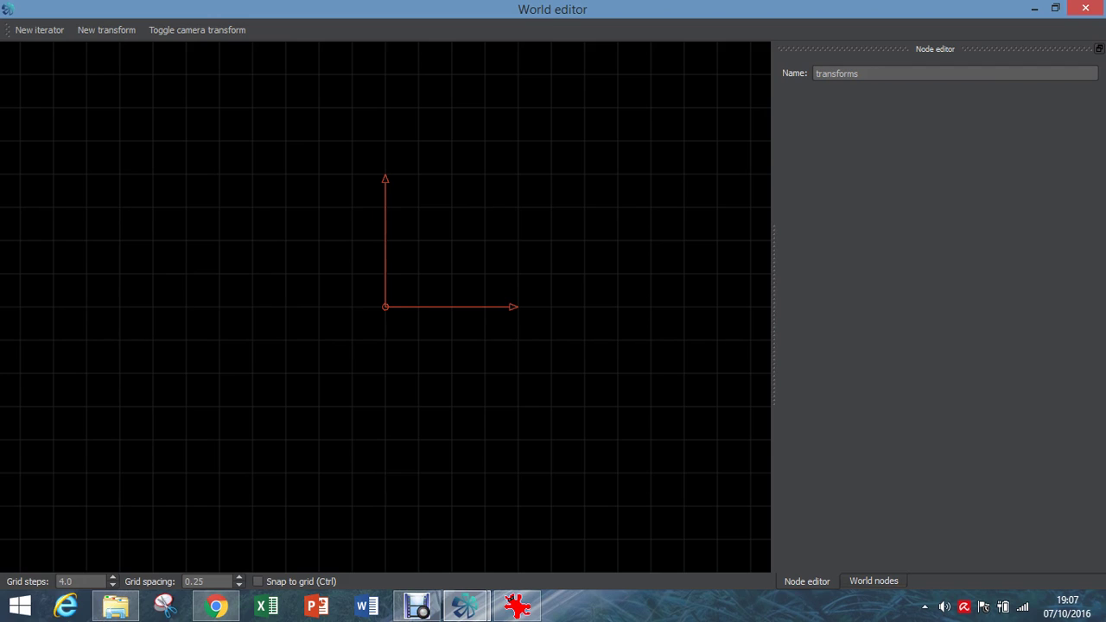
left_click(873, 580)
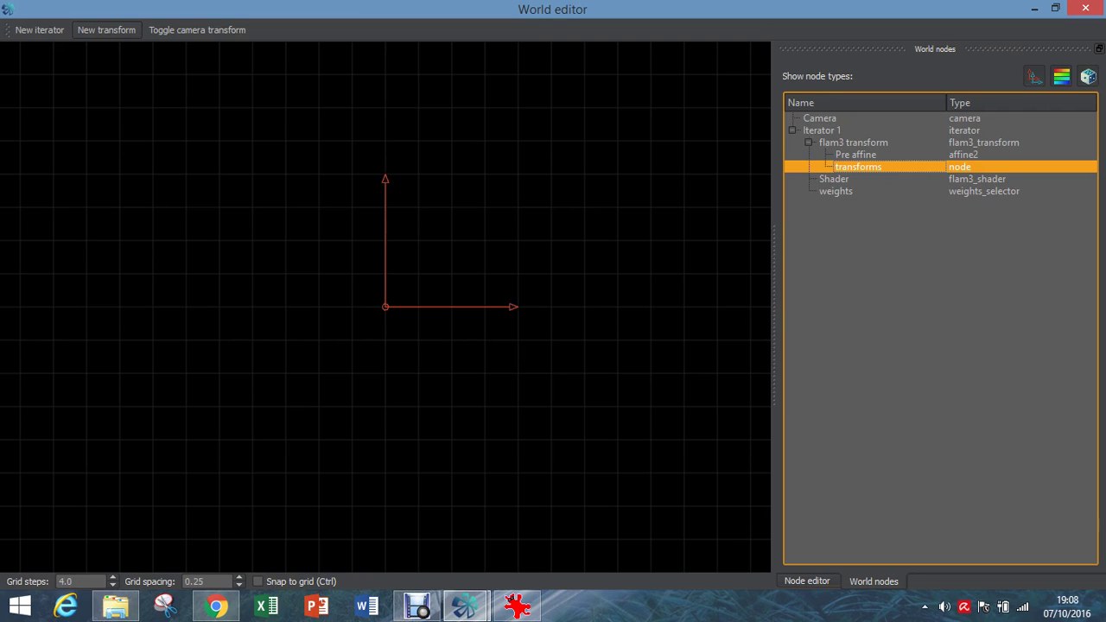
- Add a new variation under Iterator 1's transforms node and open its properties in the Node editor
left_click(106, 29)
key("Insert")
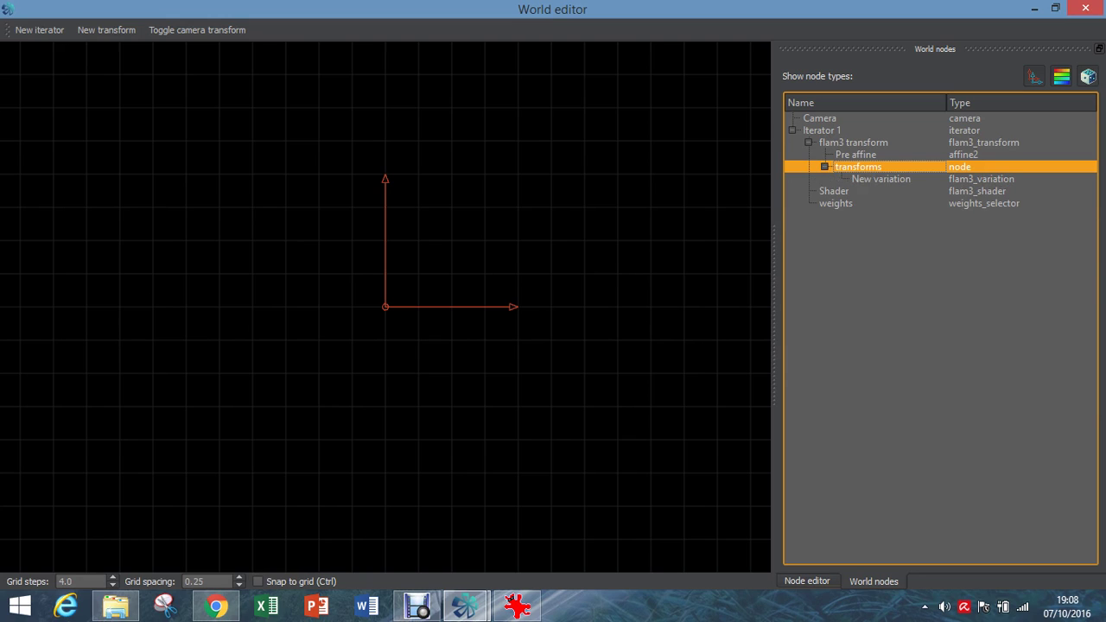
left_click(880, 179)
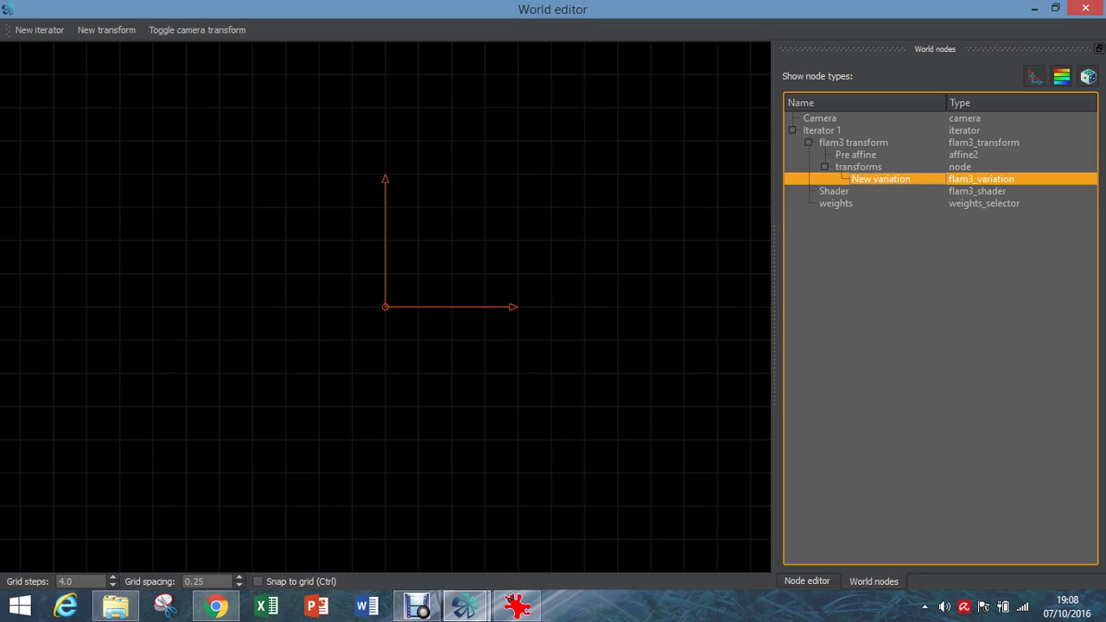
mouse_move(465, 605)
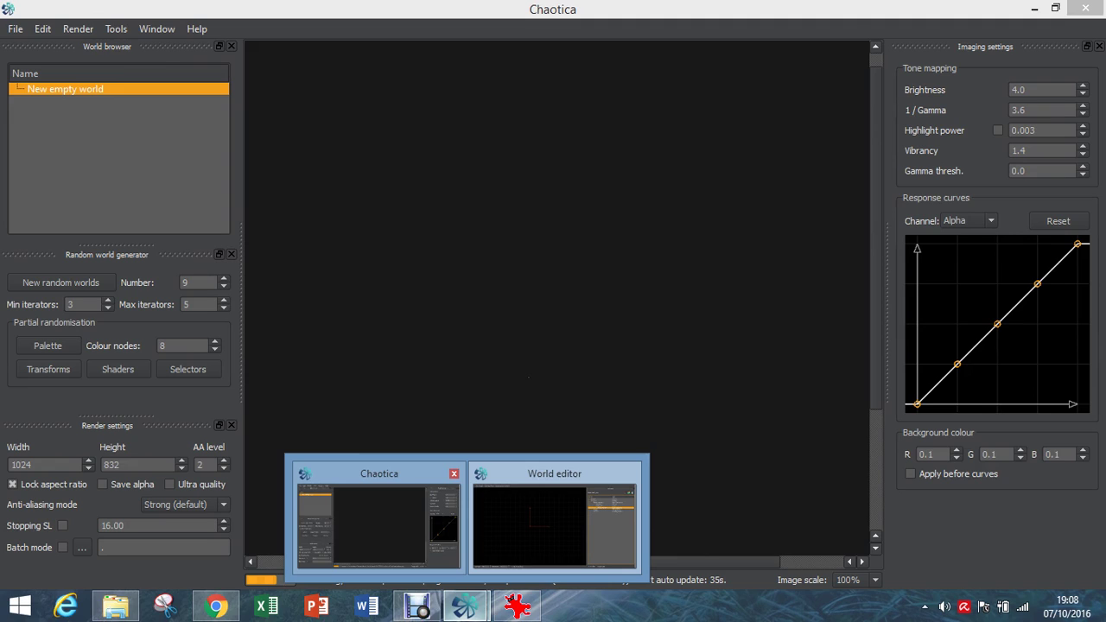
left_click(379, 522)
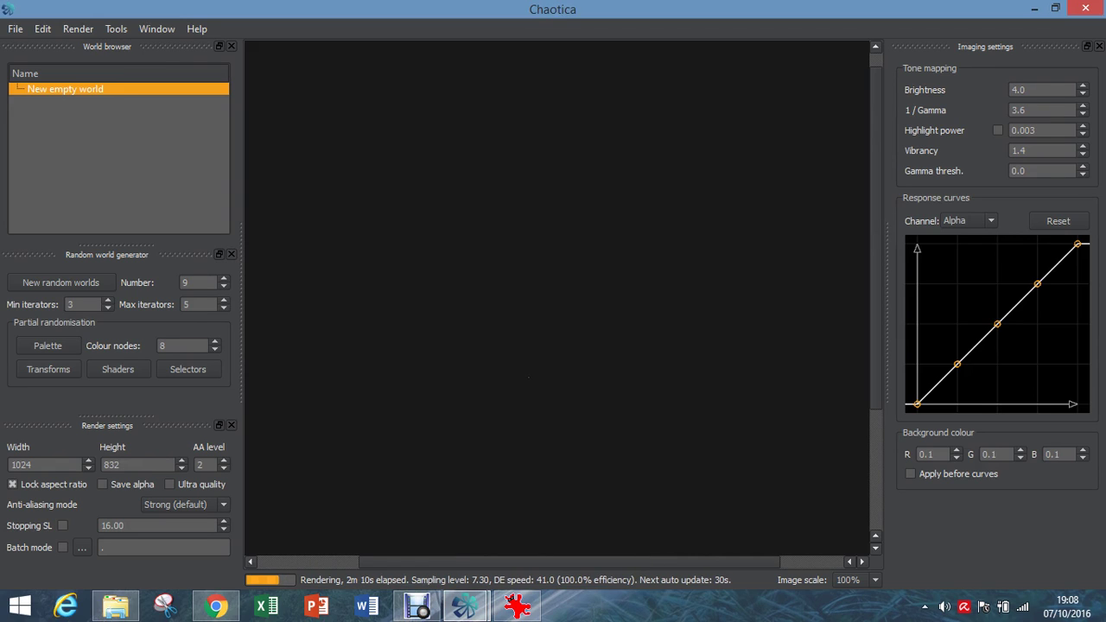
key("alt+w")
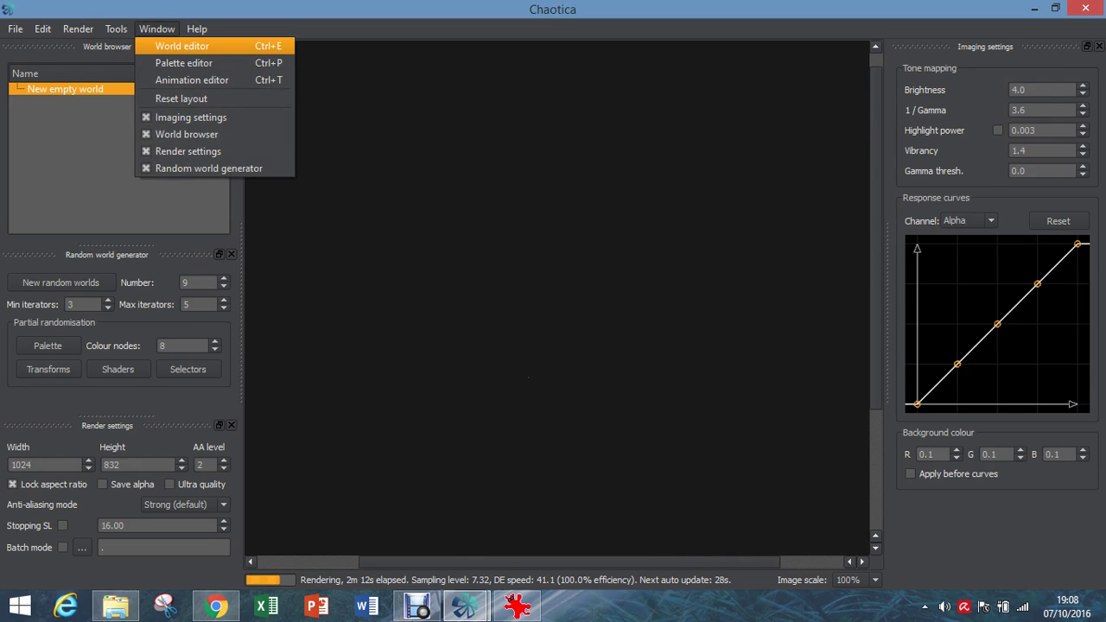
key("Return")
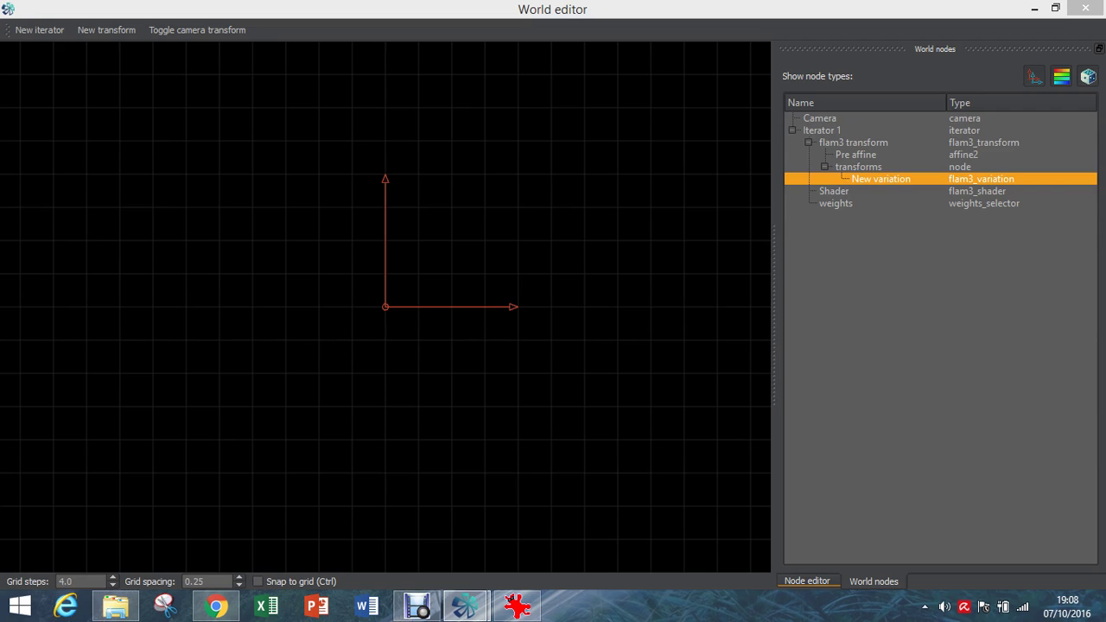
left_click(807, 581)
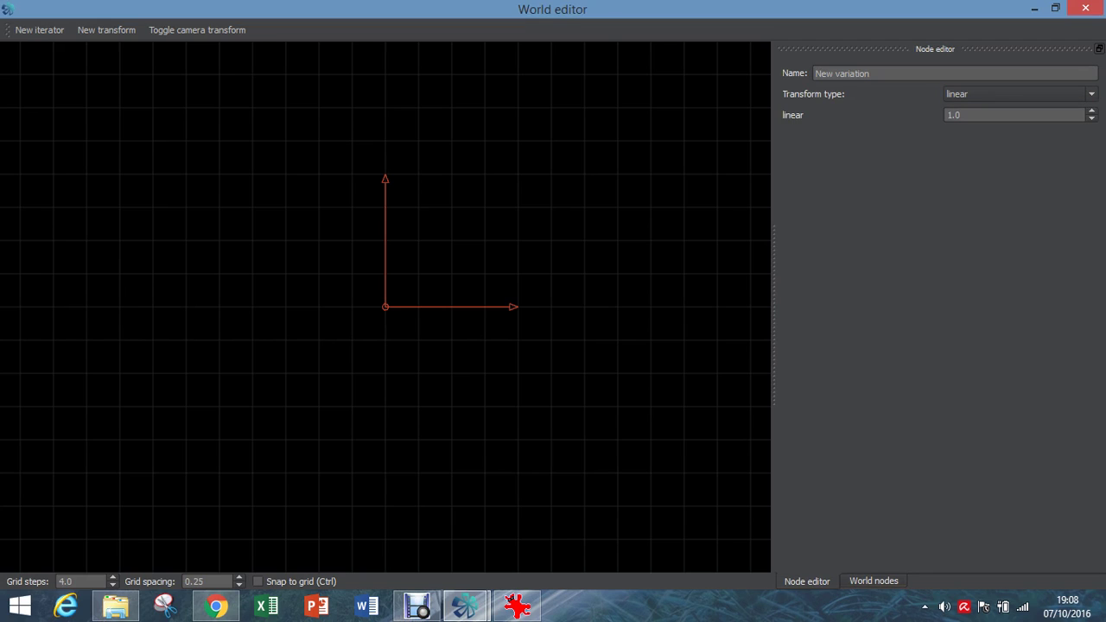
- Return to the main window, view the Palette editor for the empty world and close it again
mouse_move(465, 605)
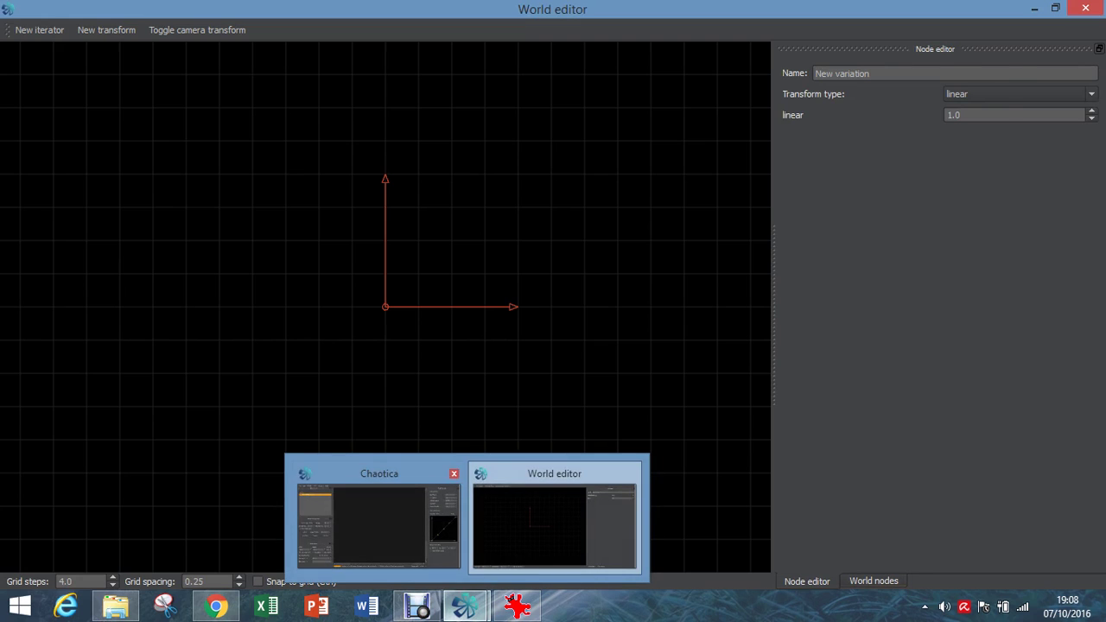
left_click(380, 514)
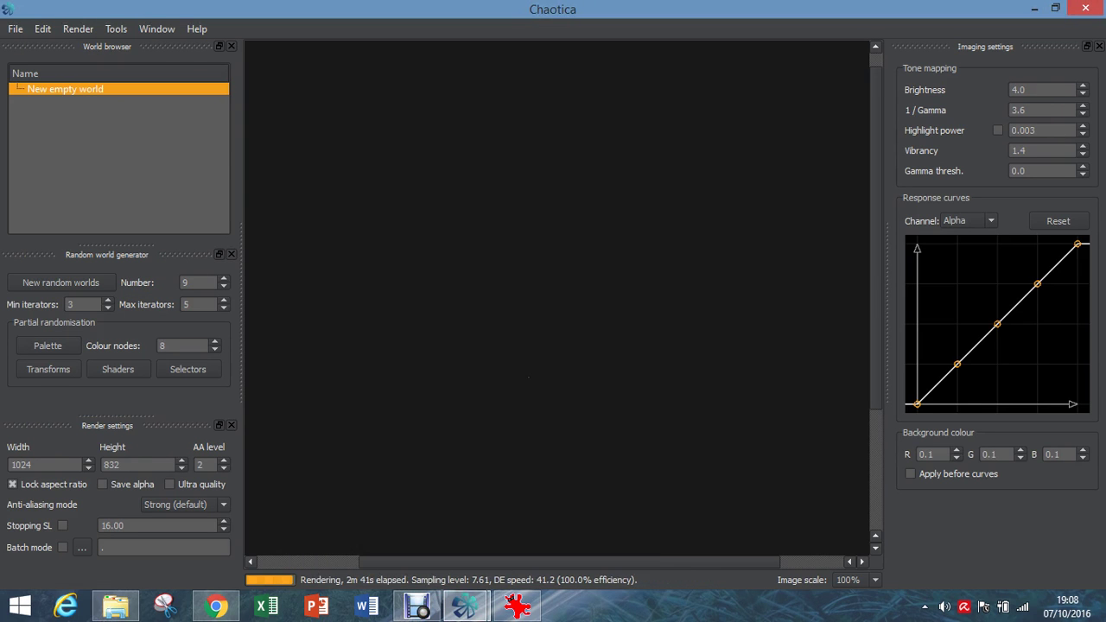
scroll(557, 298, "left", 5)
scroll(557, 298, "right", 5)
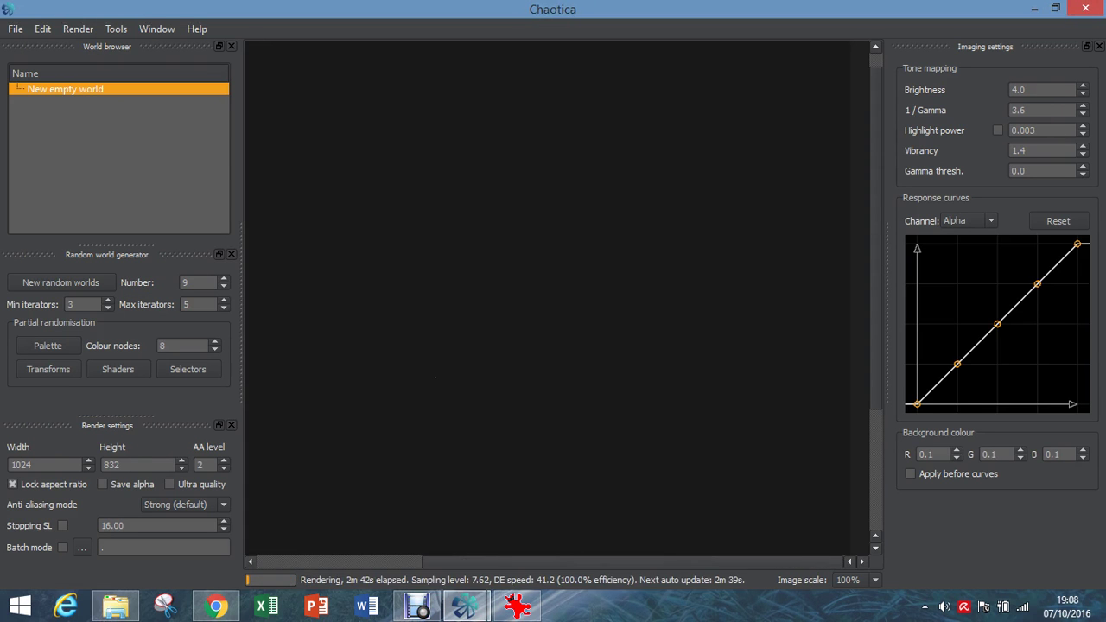
scroll(557, 298, "left", 4)
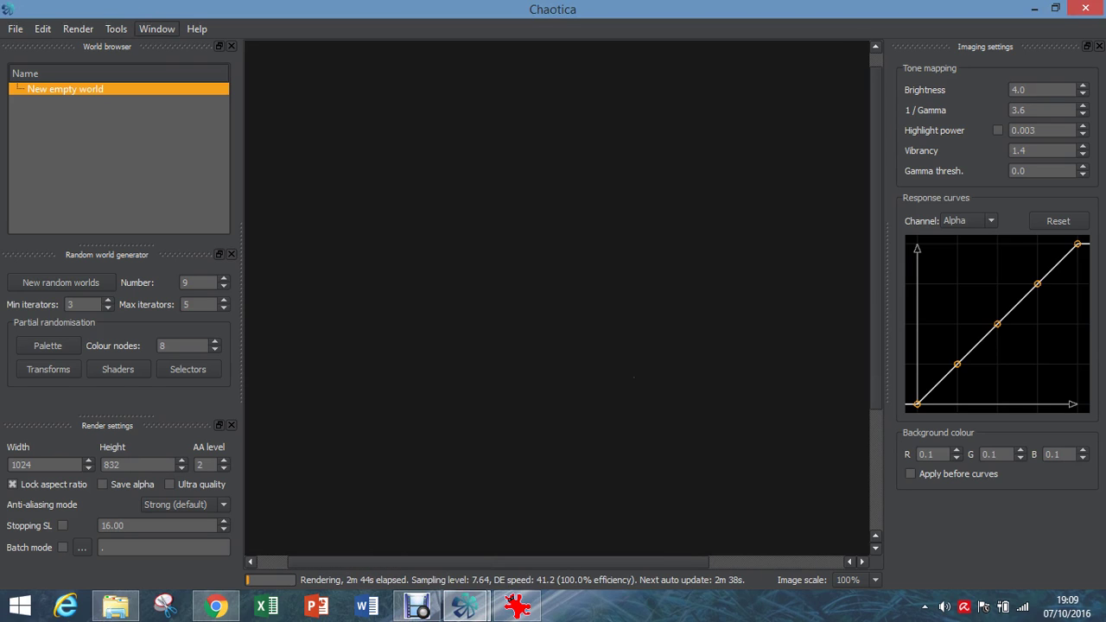
left_click(156, 28)
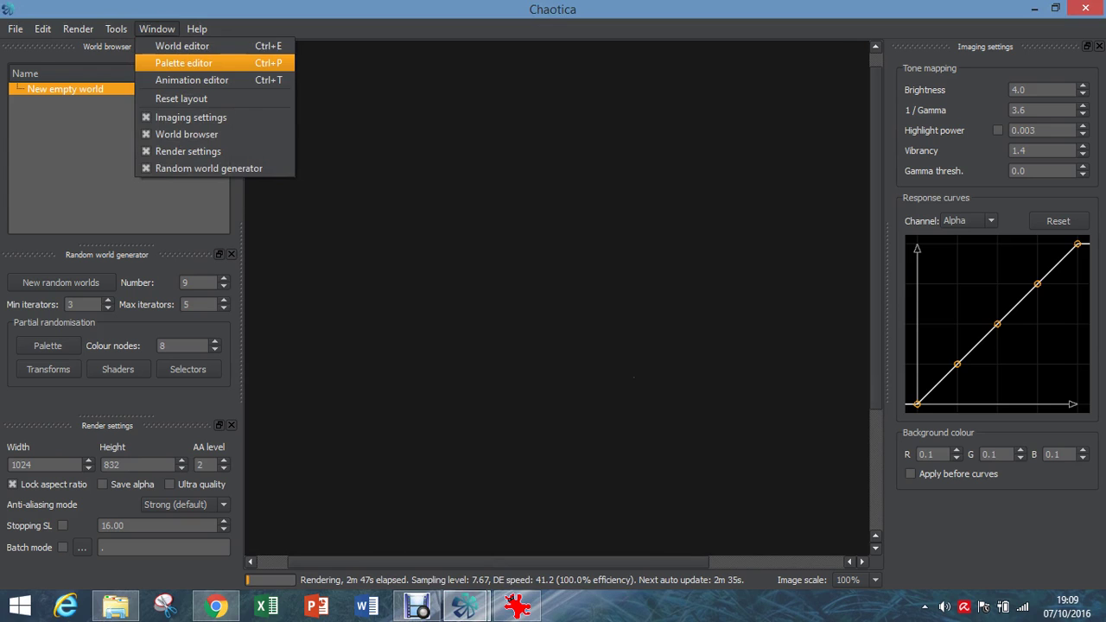
key("Return")
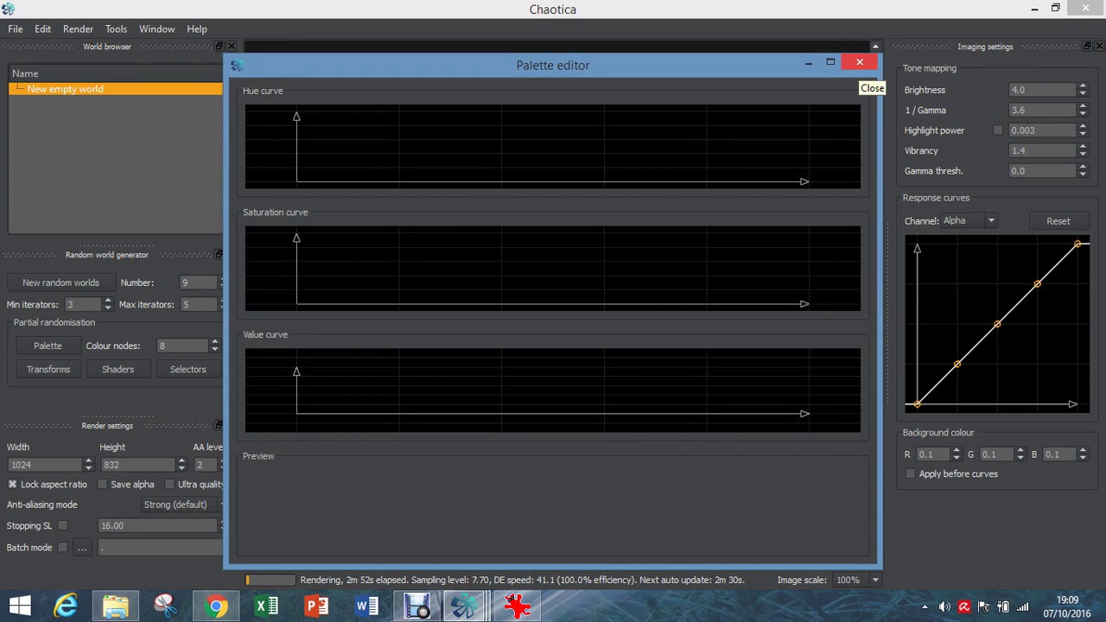
left_click(858, 62)
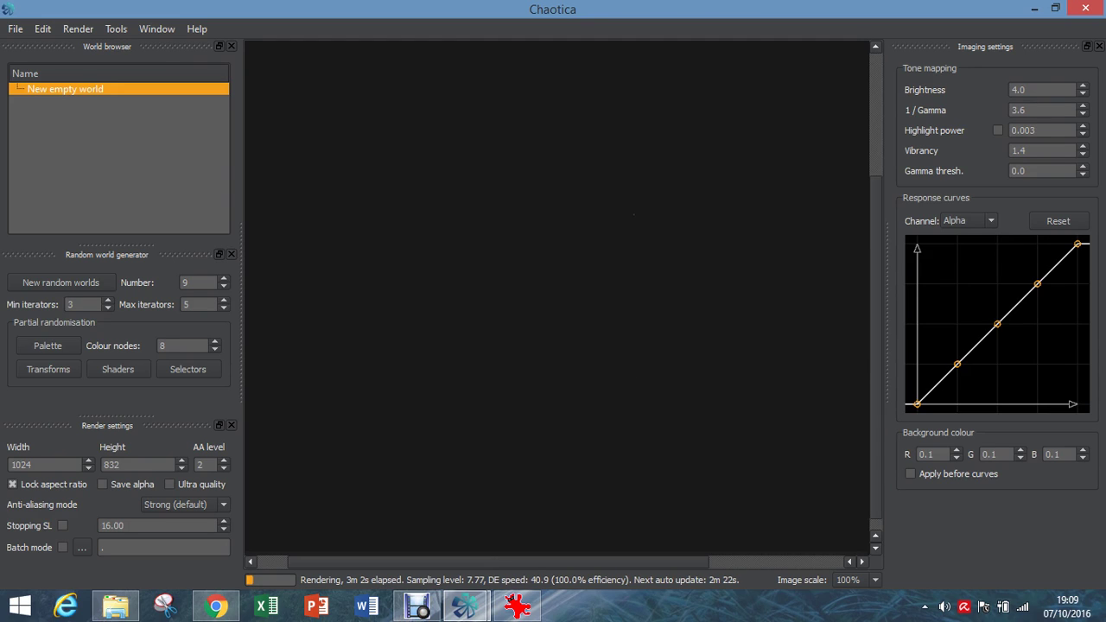
- Close Chaotica without saving, relaunch chaotica.exe from the Chaotica folder in Documents and dismiss the Parameter browser
left_click(1085, 9)
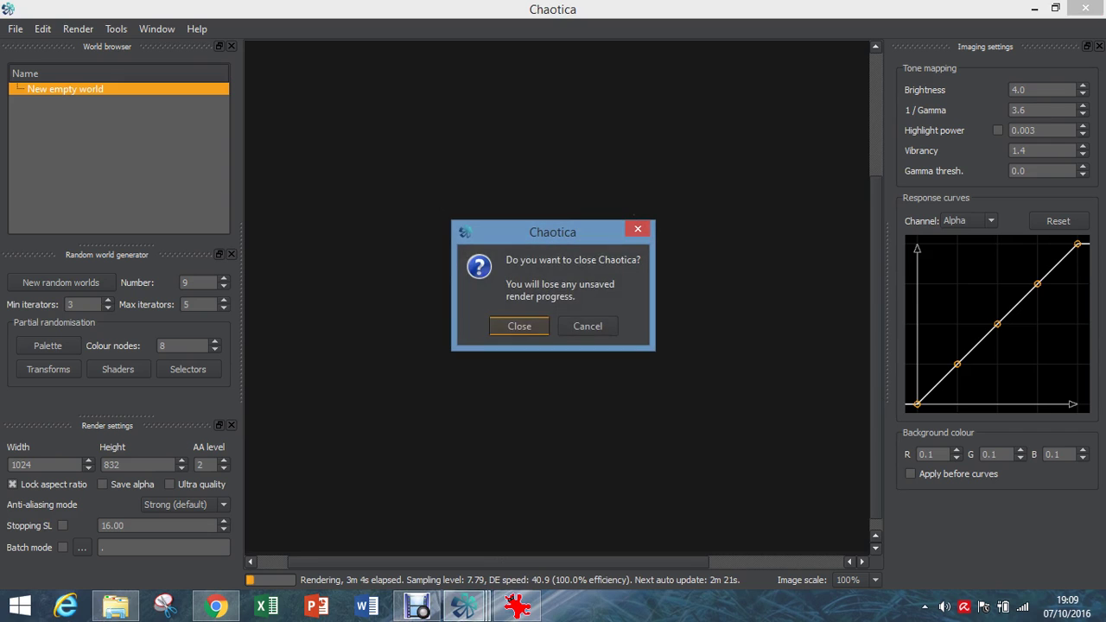
left_click(523, 323)
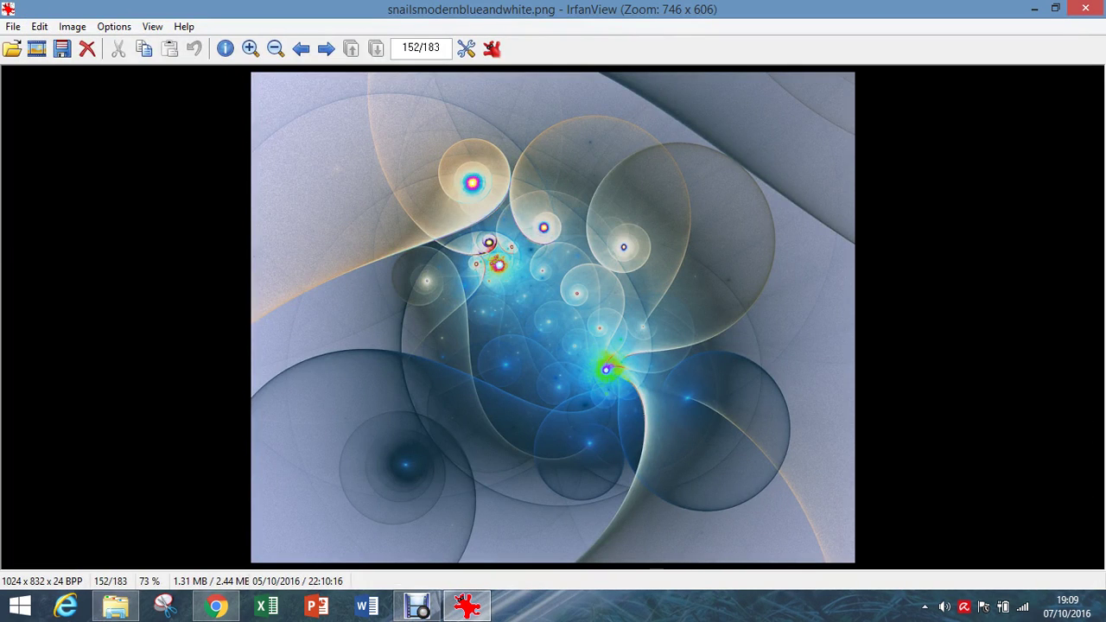
left_click(116, 606)
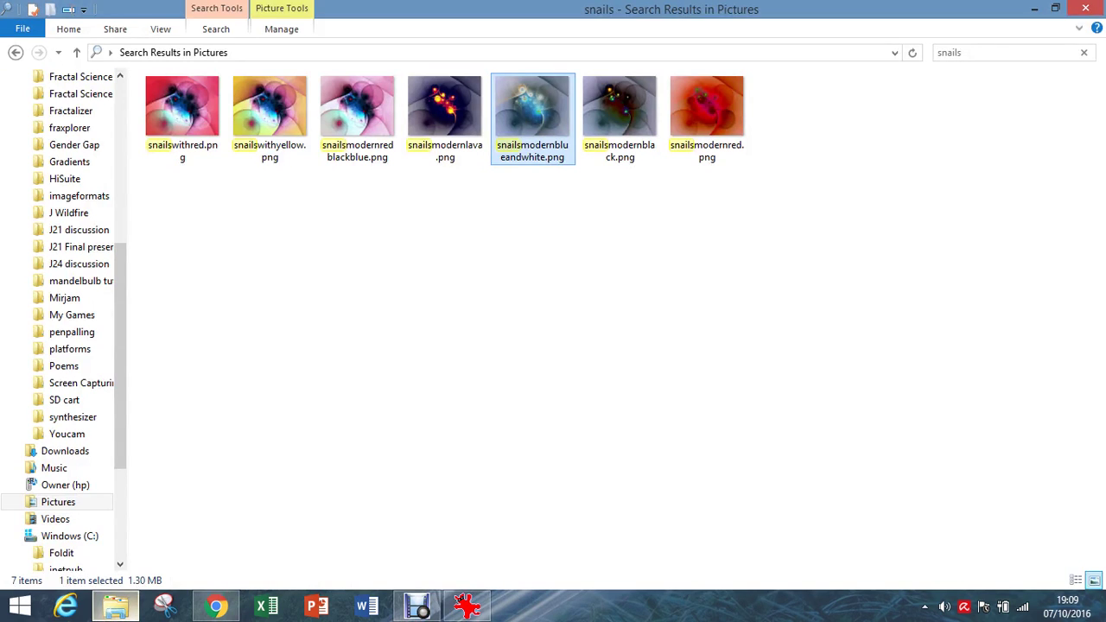
scroll(64, 173, "up", 6)
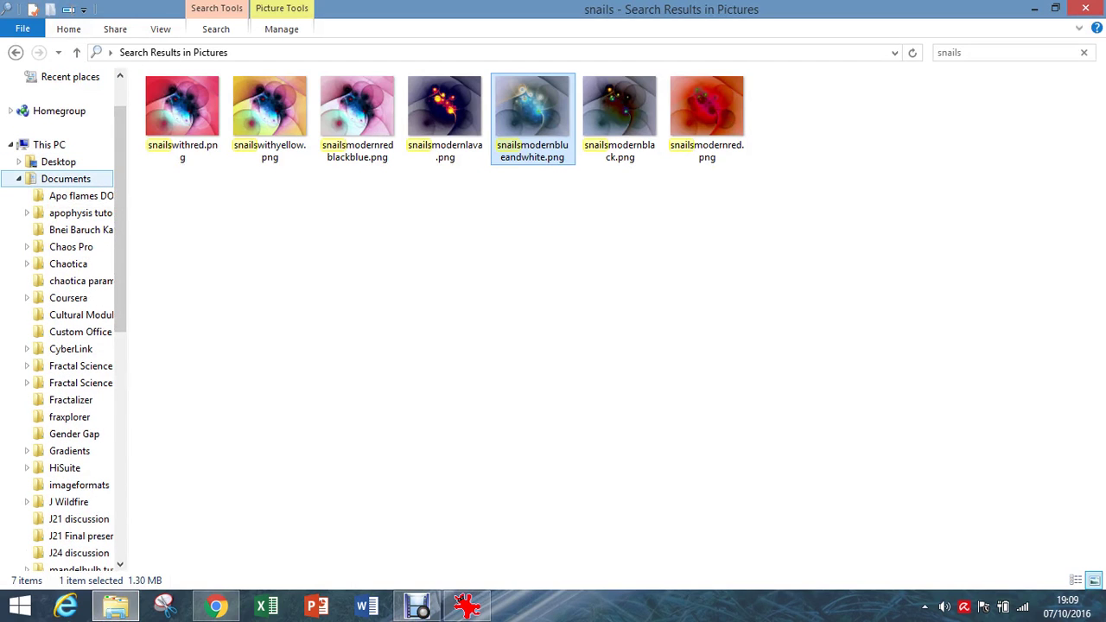
left_click(68, 263)
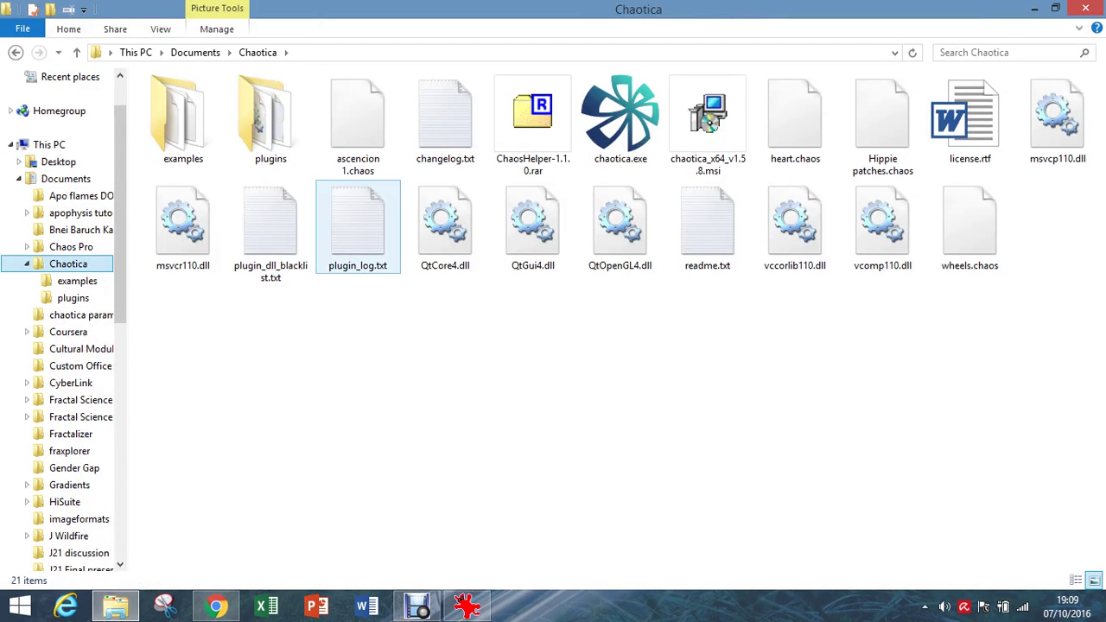
left_click(619, 116)
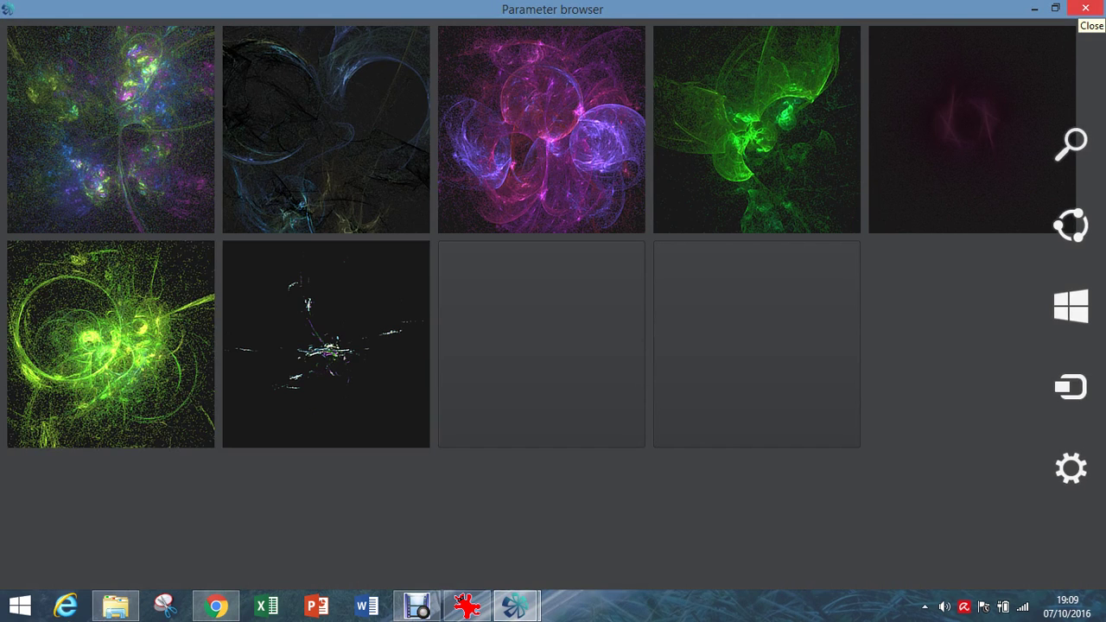
left_click(1086, 8)
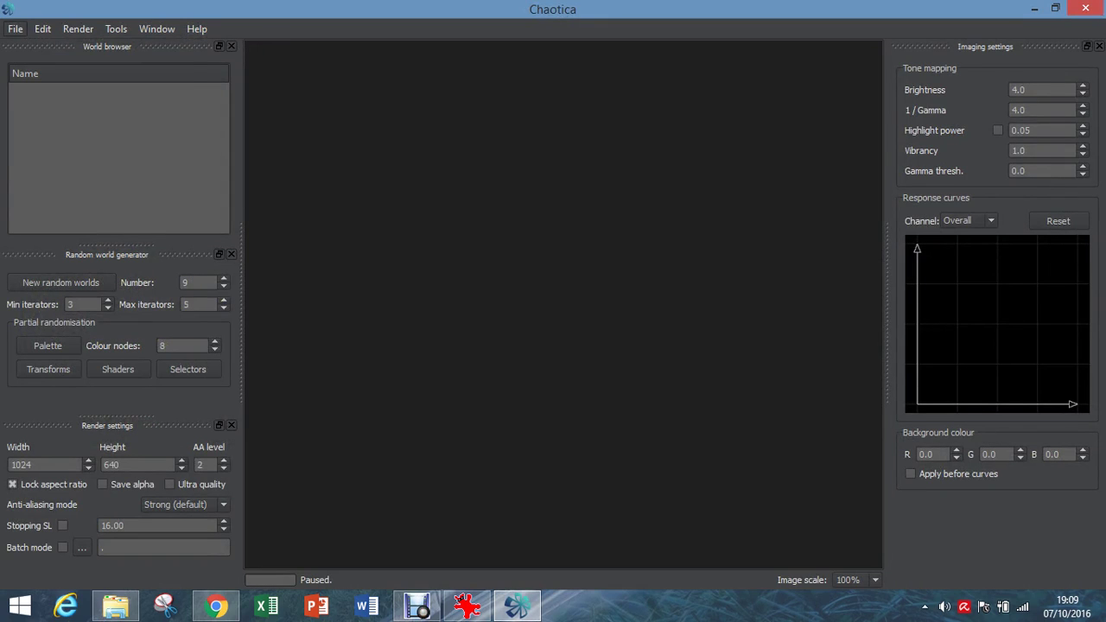
- Create a new empty world and open the World editor with its node list showing
key("Down")
key("Right")
key("Left")
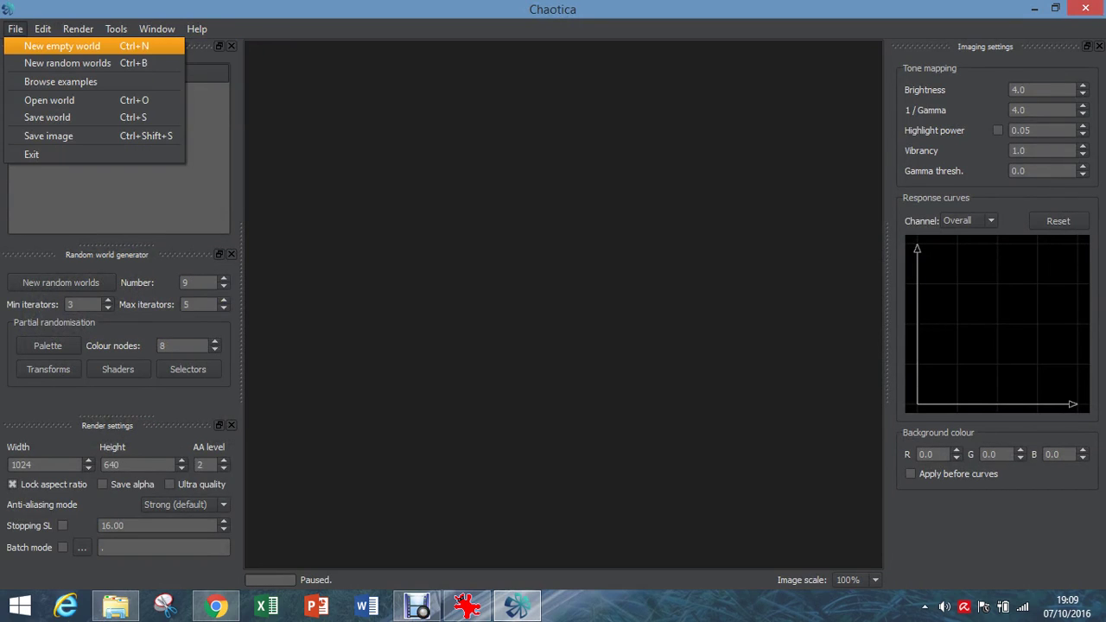
key("Return")
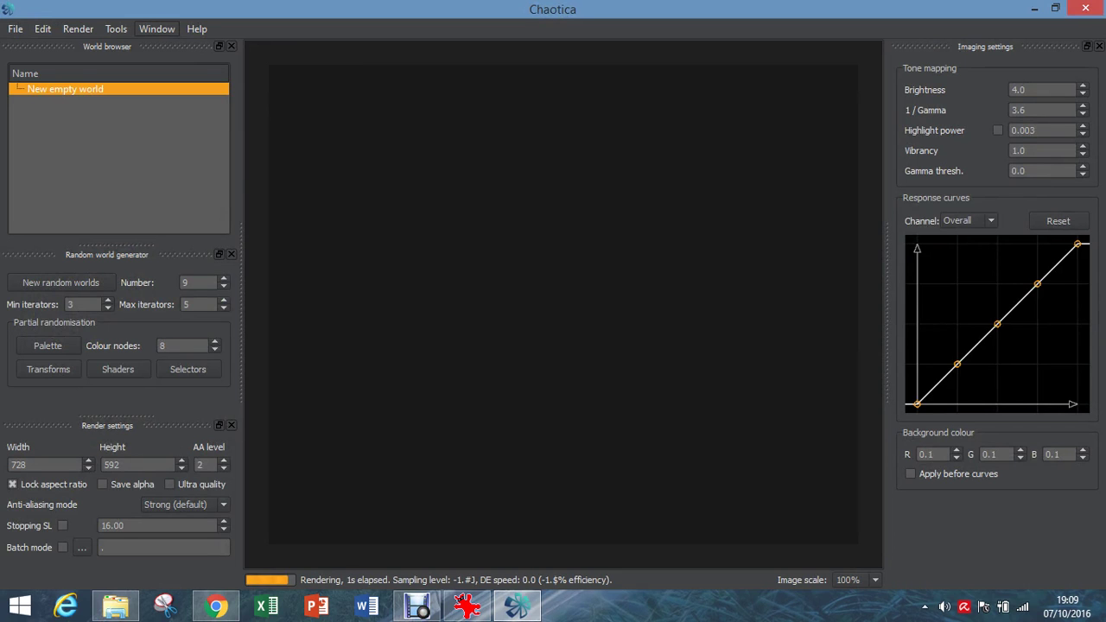
key("alt+w")
key("Return")
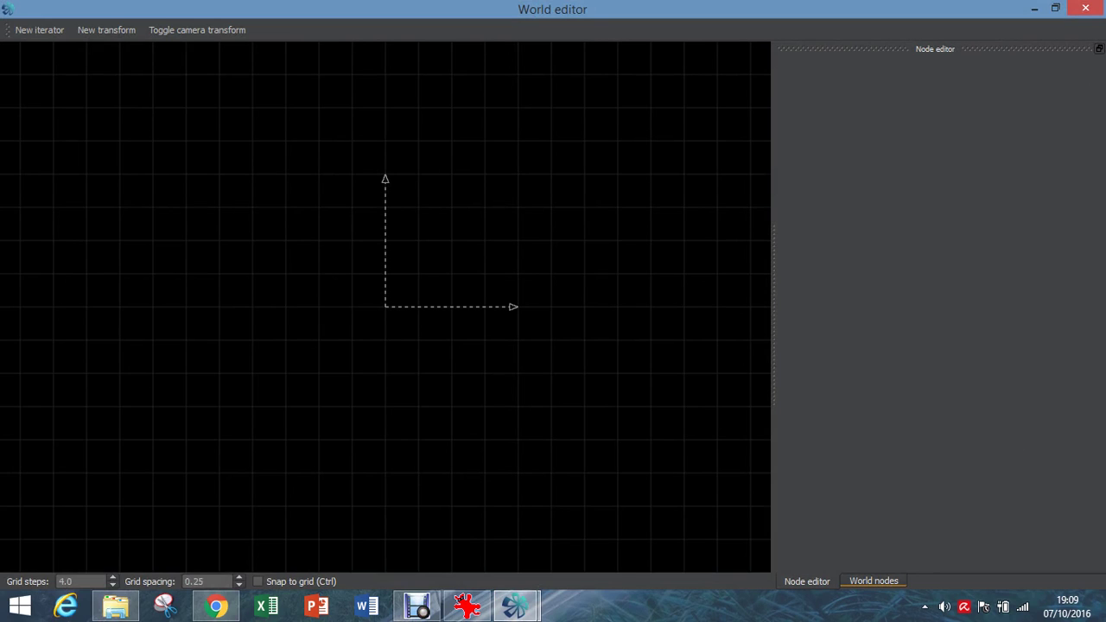
left_click(873, 581)
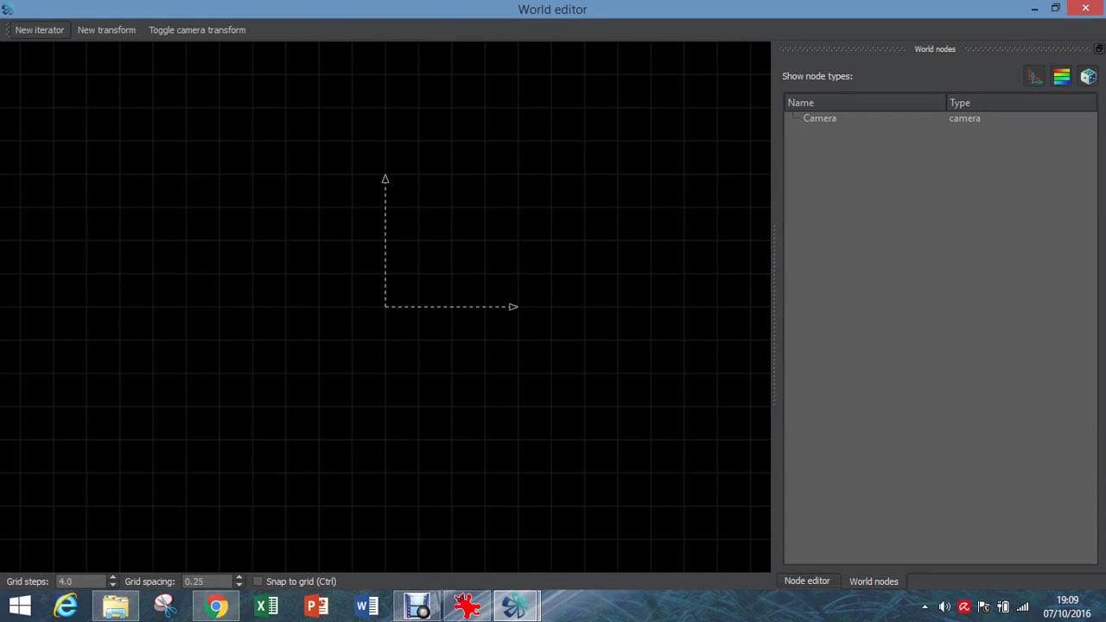
- Add a new iterator and insert a new variation into the transforms node of its flam3 transform
left_click(39, 29)
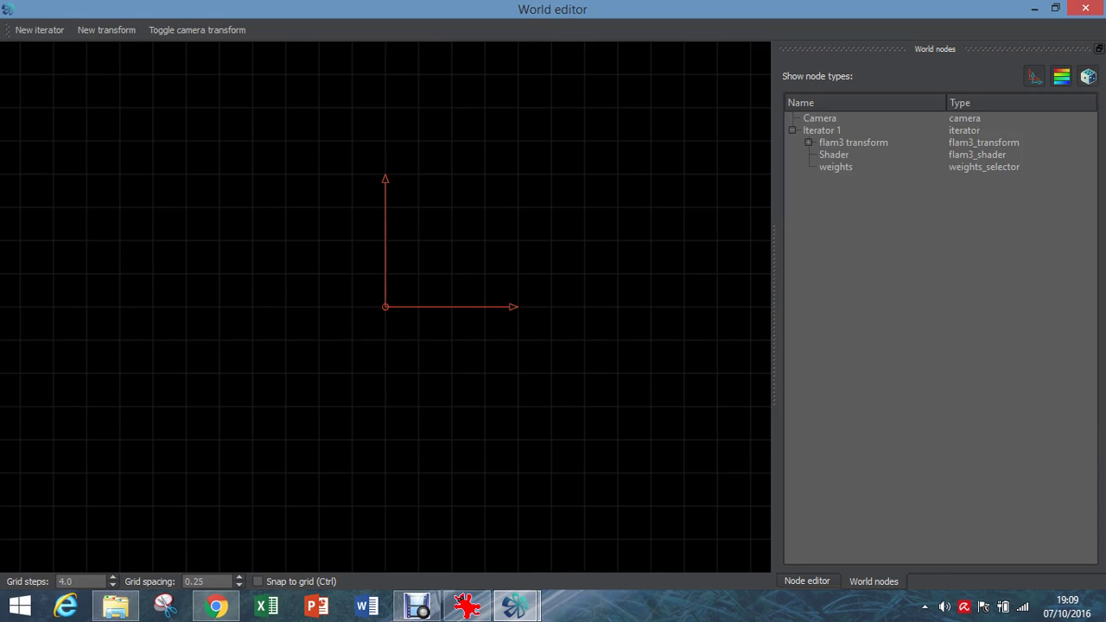
left_click(808, 141)
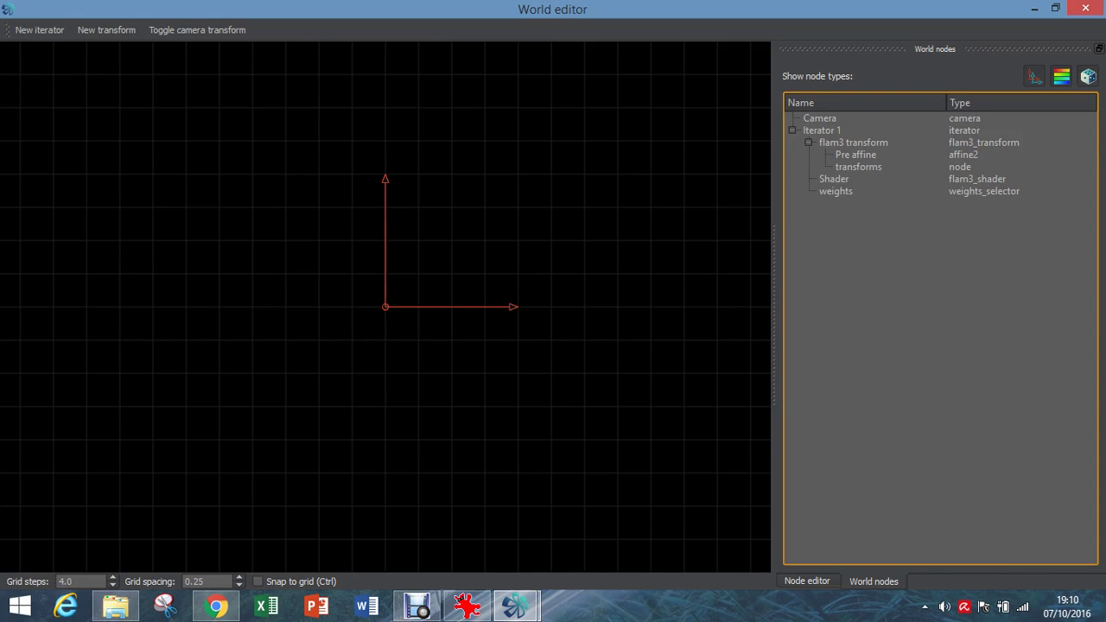
left_click(858, 166)
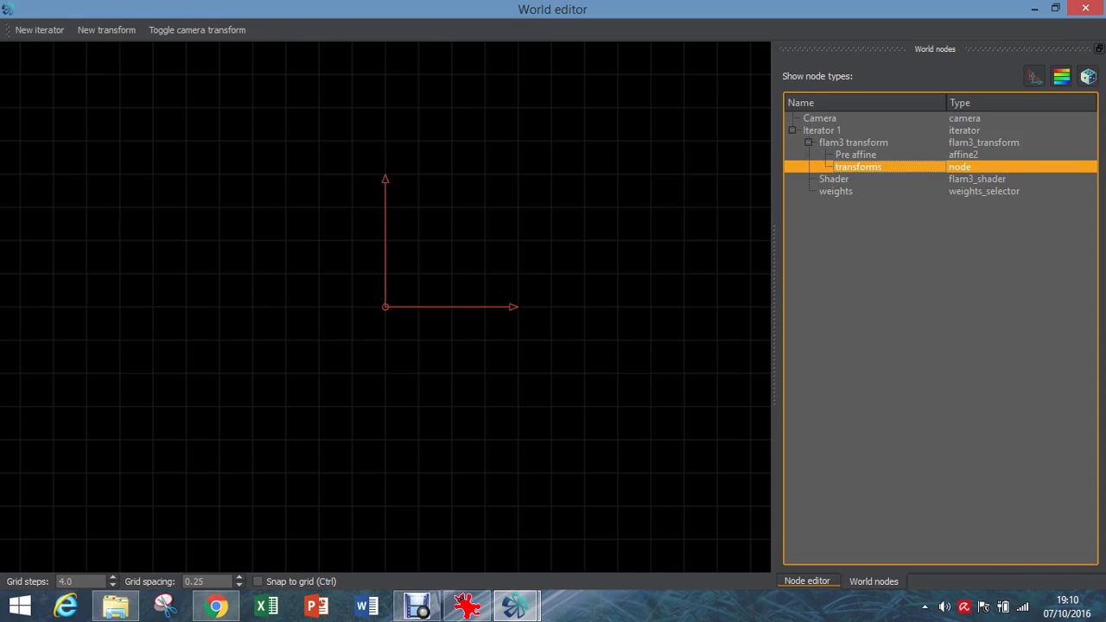
left_click(806, 580)
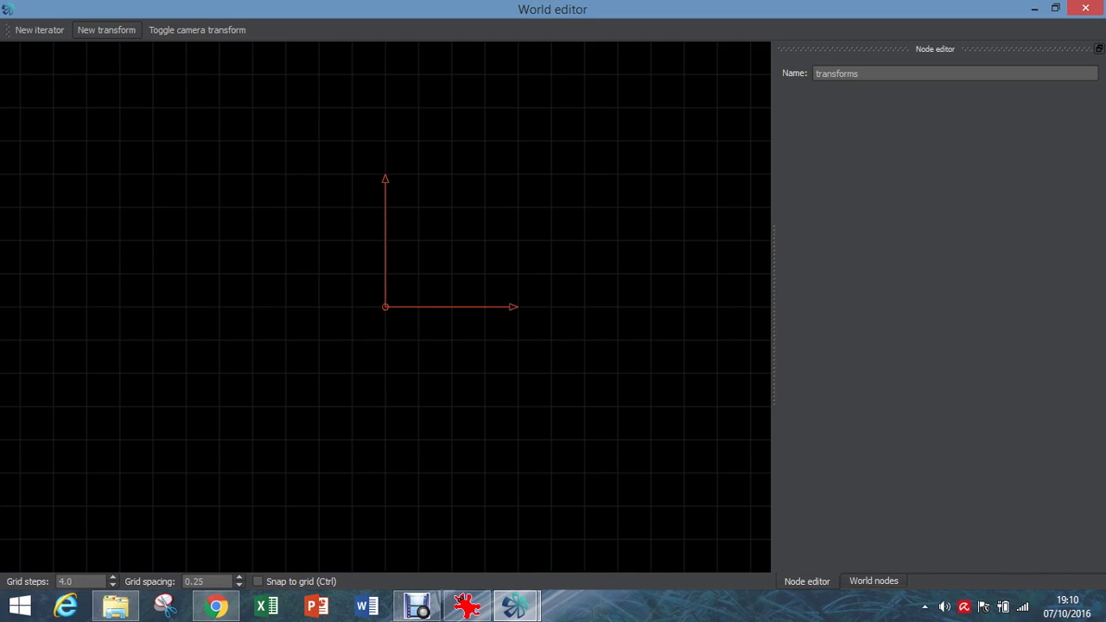
left_click(106, 29)
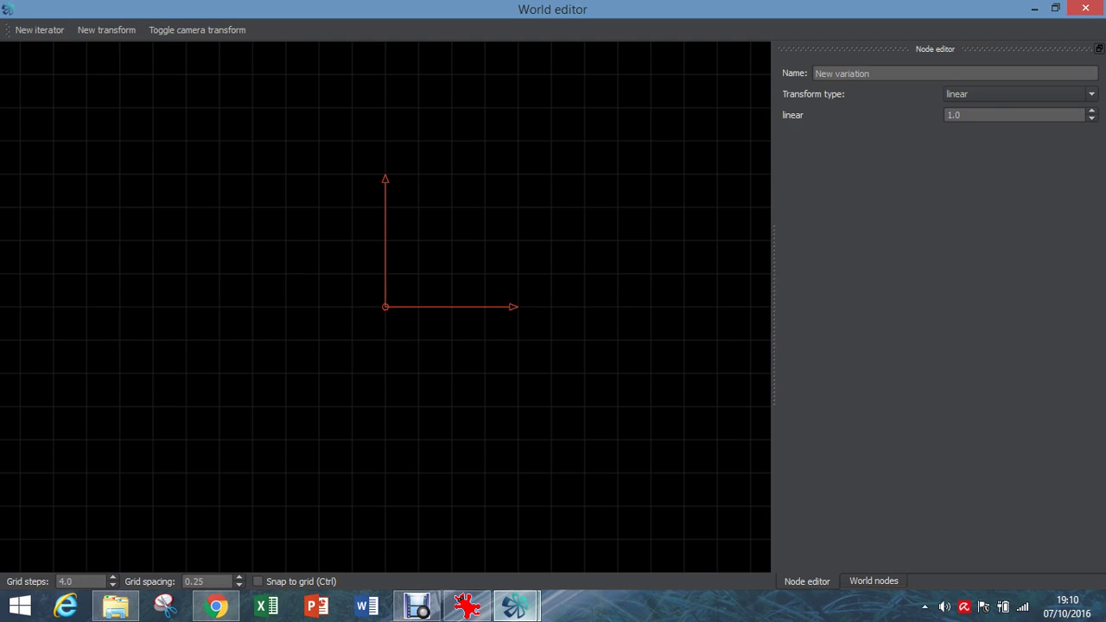
- In the Palette editor, raise the value curve's first and last points and the saturation curve's first point
left_click(515, 605)
left_click(424, 518)
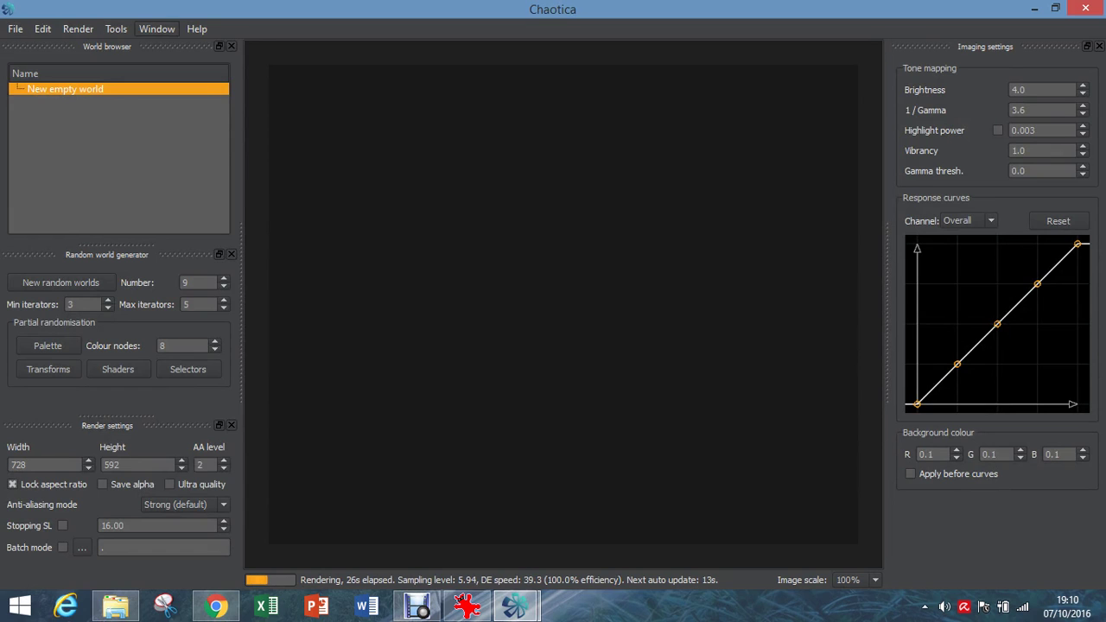
left_click(156, 29)
left_click(183, 63)
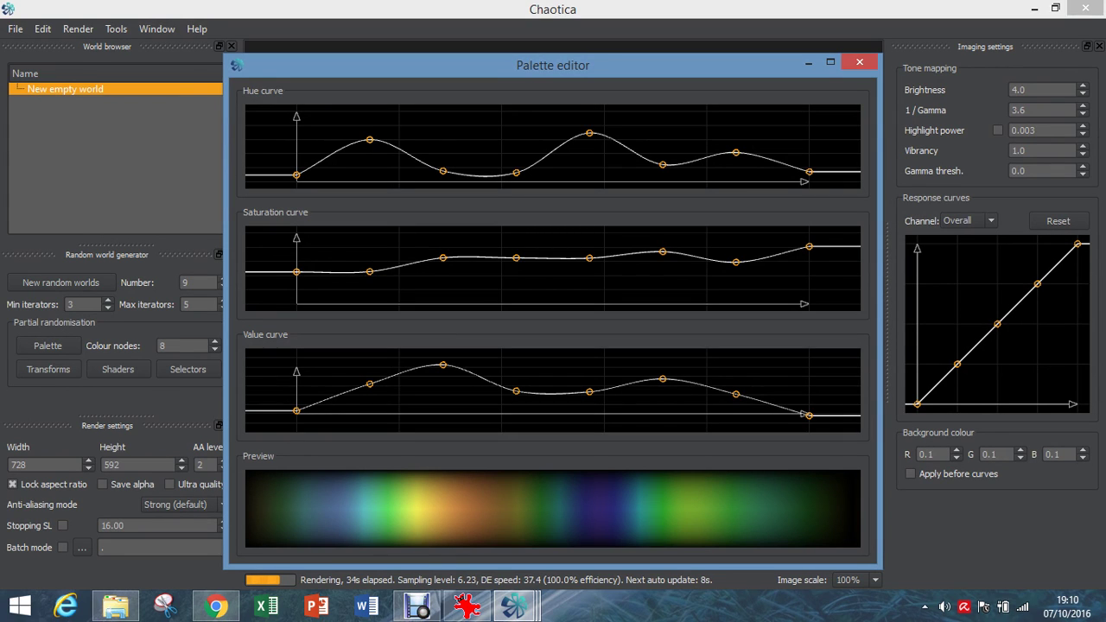
left_click_drag(296, 410, 295, 377)
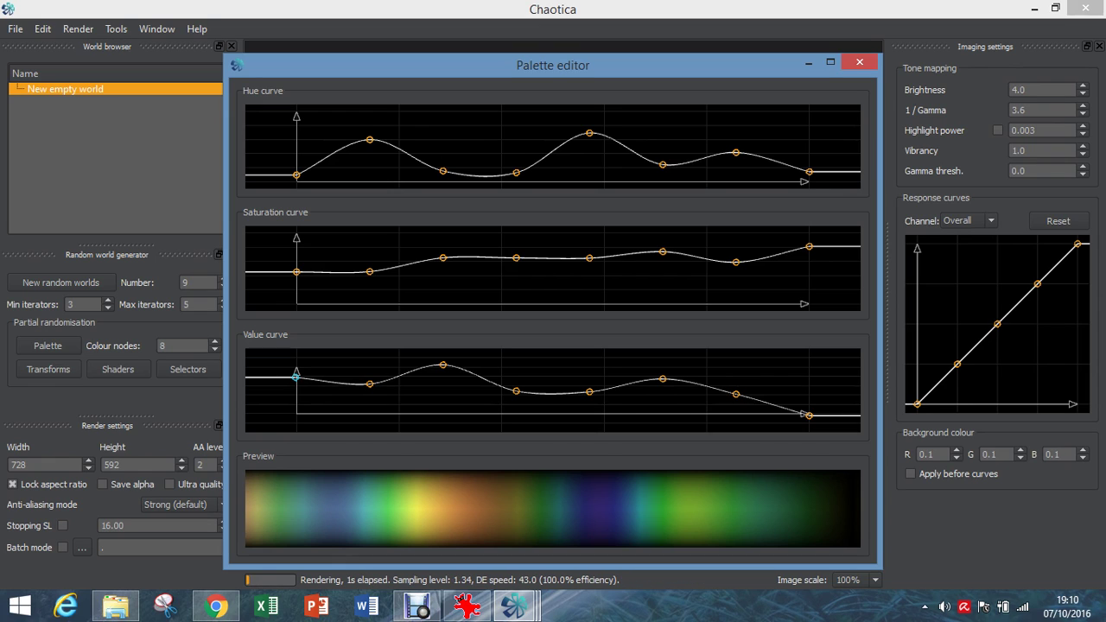
left_click_drag(809, 415, 808, 383)
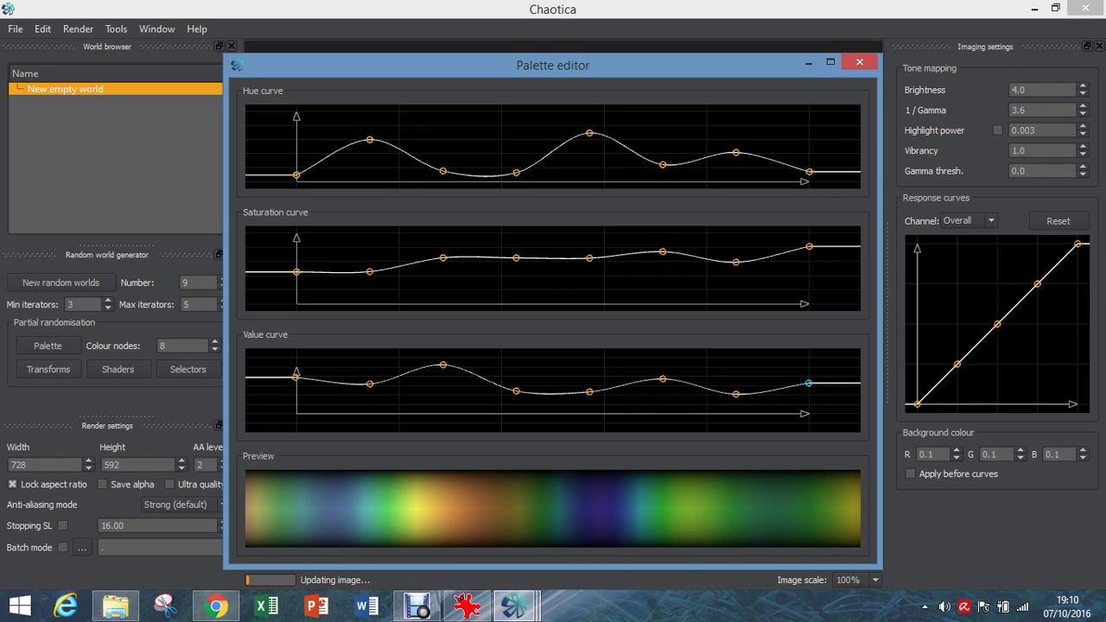
left_click_drag(296, 272, 292, 247)
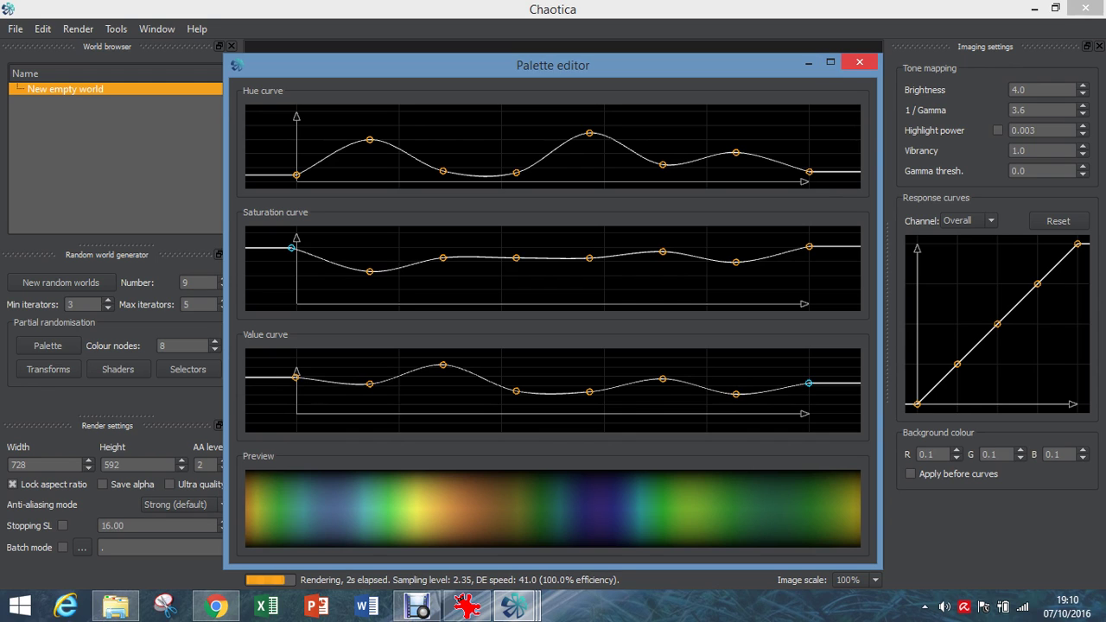
- Minimise the Palette editor and set the render width to 1024 with the aspect ratio locked
left_click(809, 62)
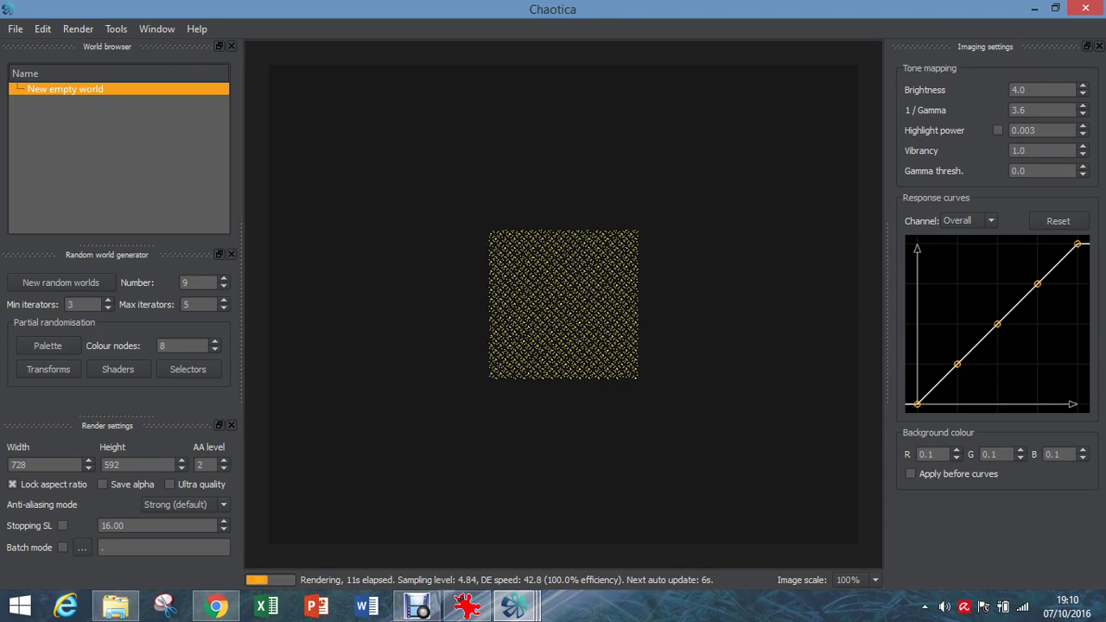
double_click(44, 464)
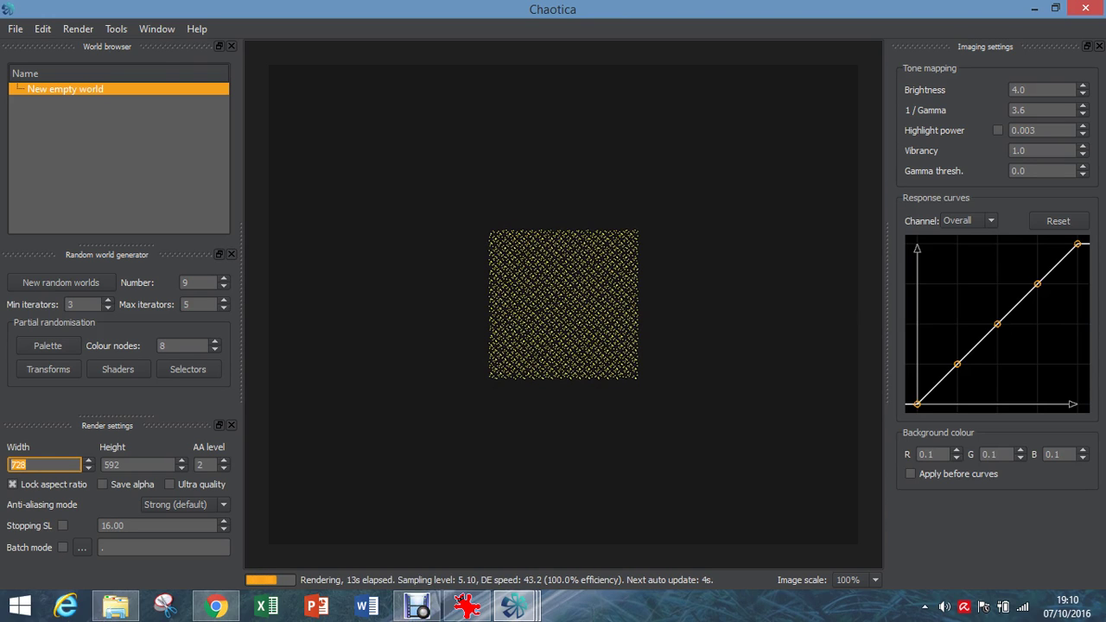
type("1024")
key("Return")
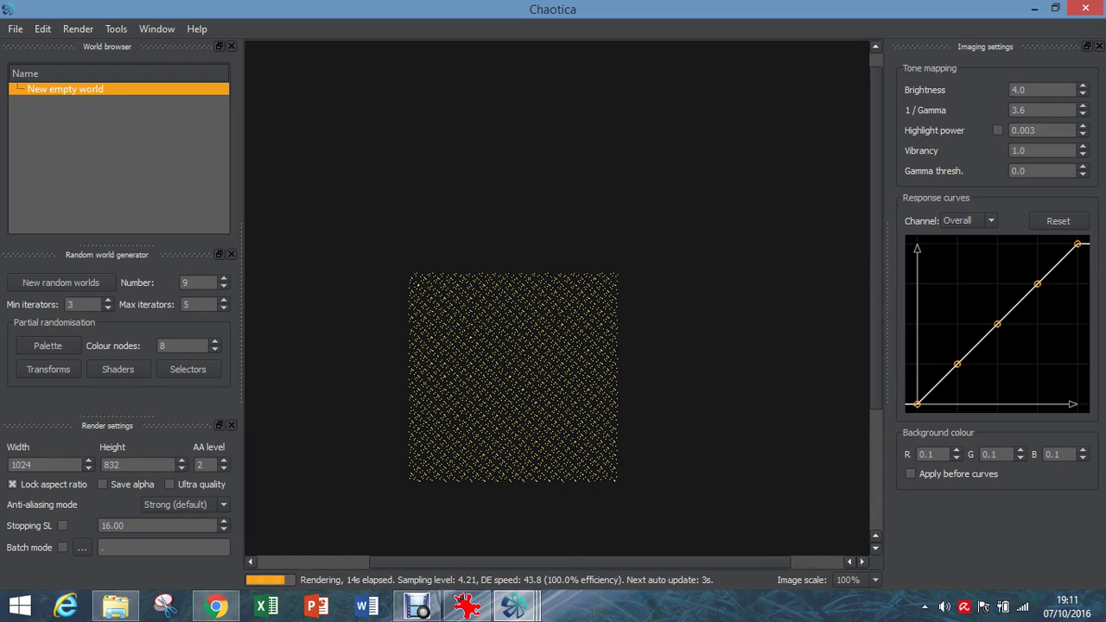
- Return to the World editor and show the settings of Iterator 1's new variation node
left_click(156, 28)
left_click(185, 41)
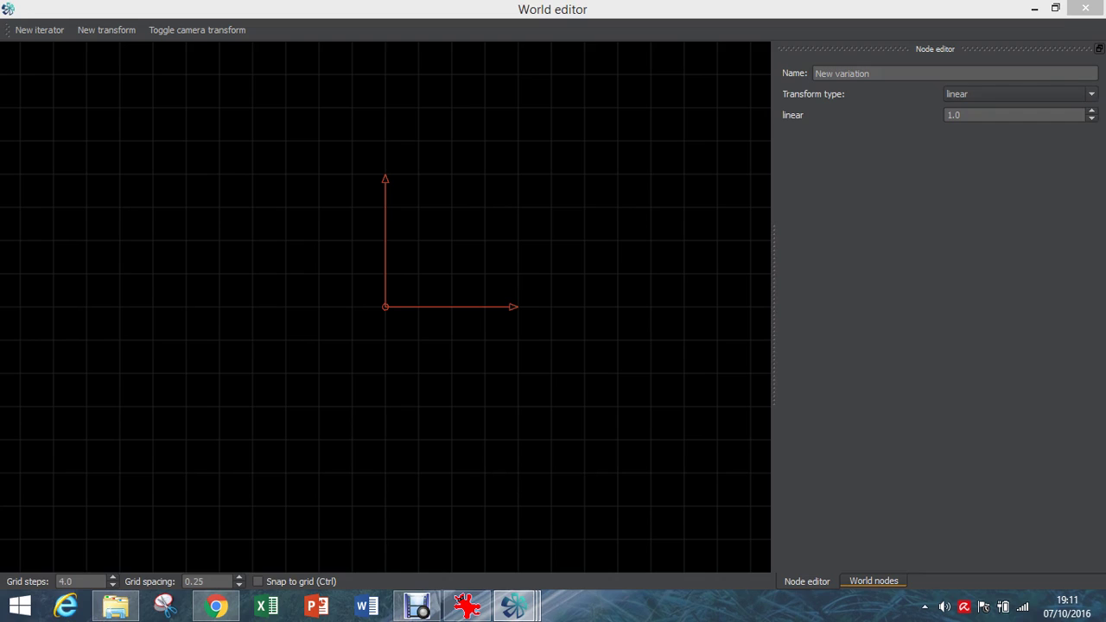
left_click(873, 580)
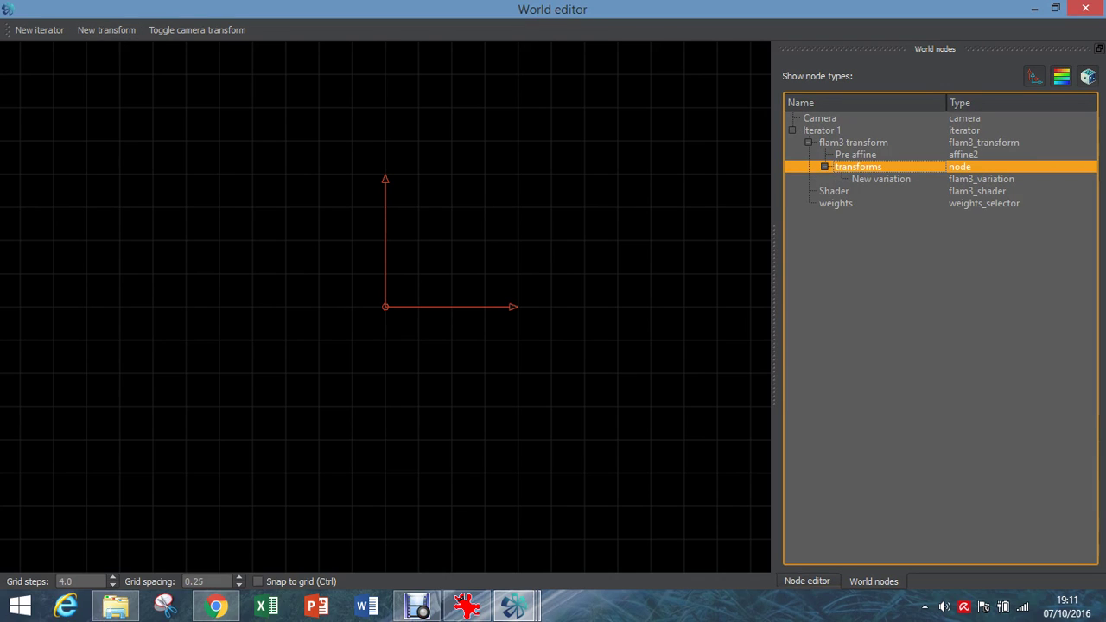
left_click(880, 179)
left_click(806, 580)
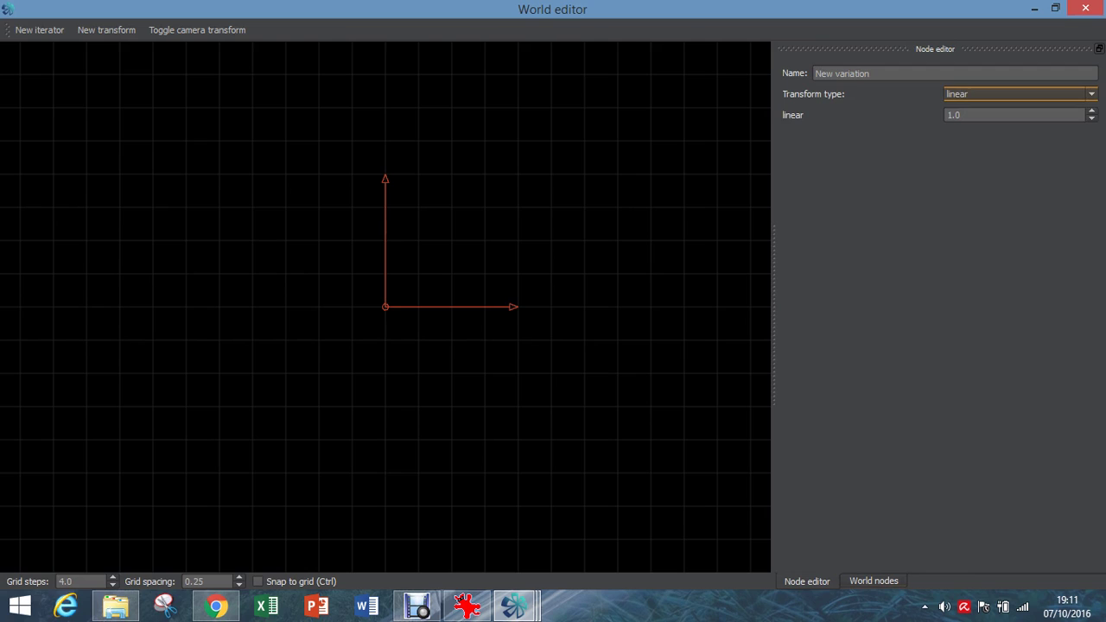
- Try blur as the new variation's transform type and check the render in the main window
key("alt+Down")
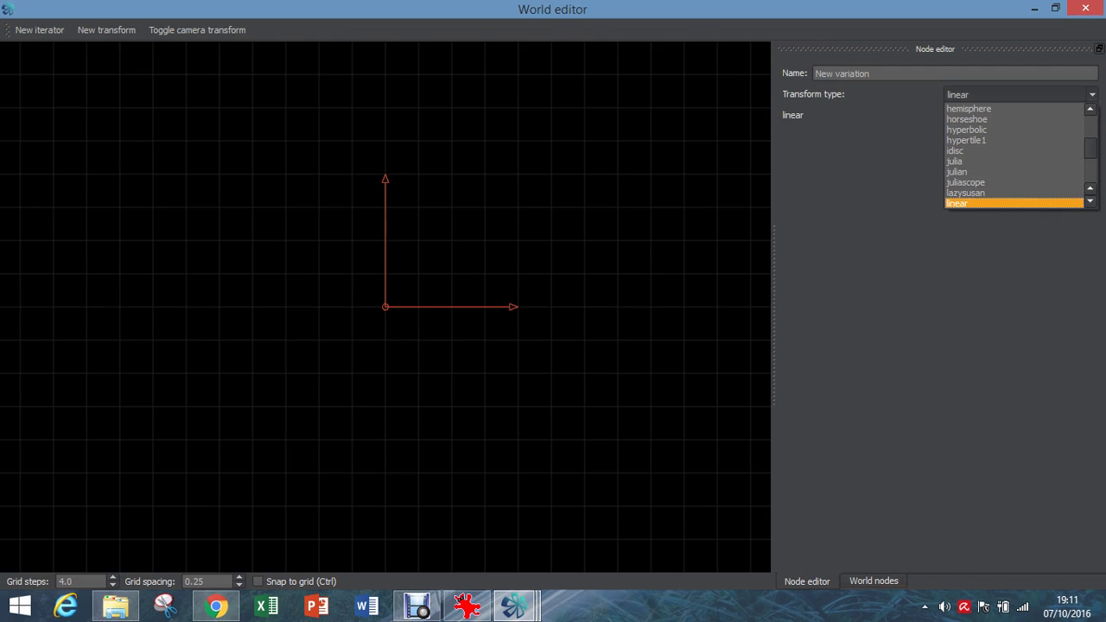
scroll(1015, 155, "down", 15)
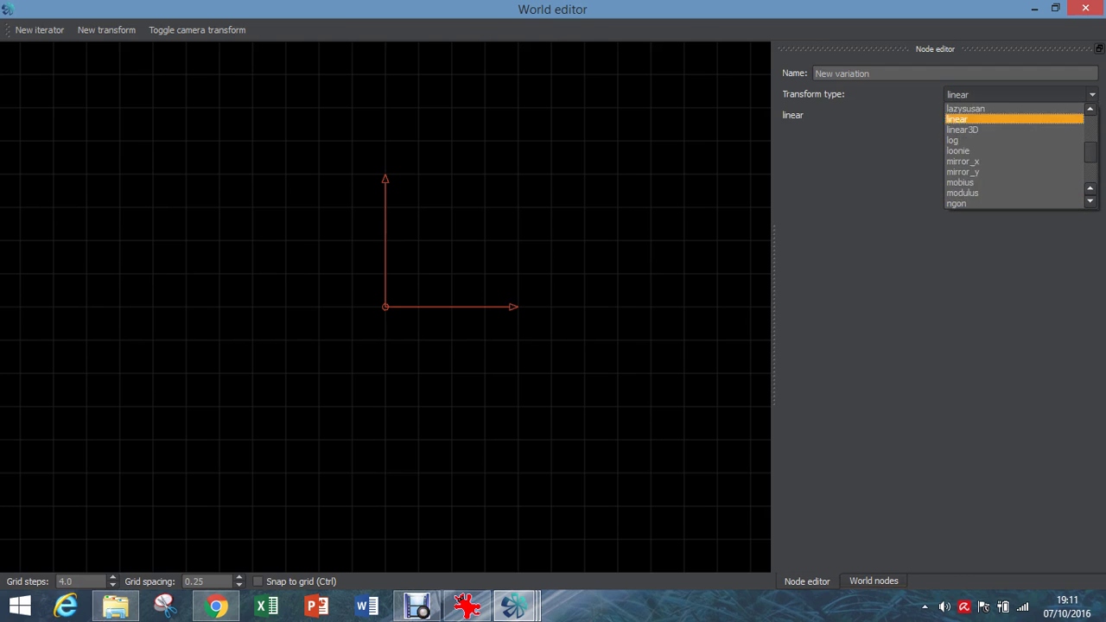
scroll(1015, 156, "up", 15)
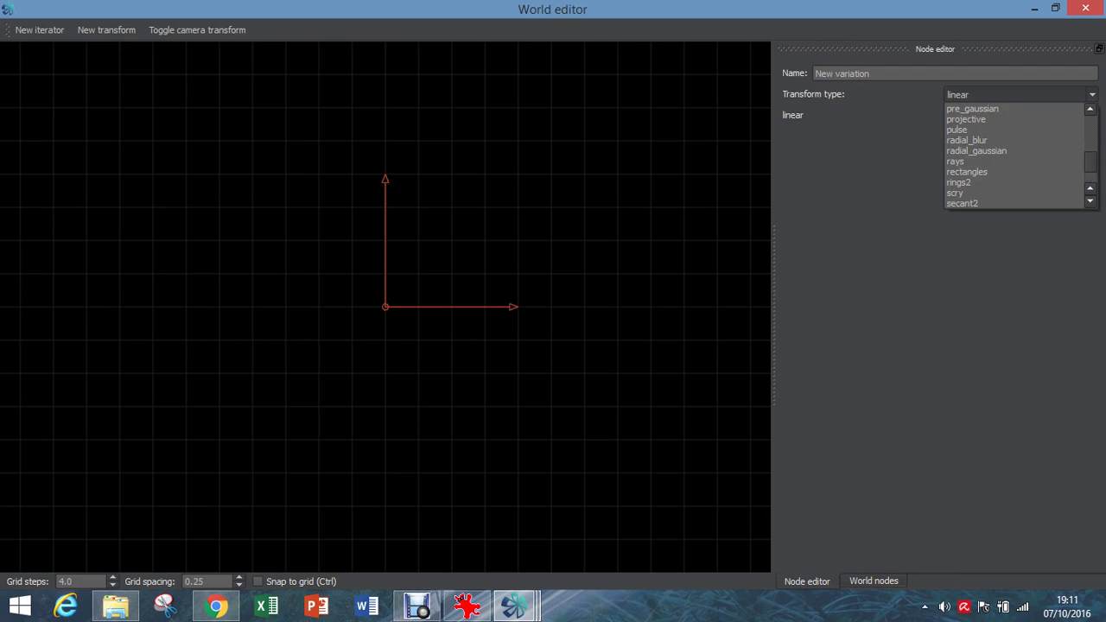
scroll(1015, 155, "up", 8)
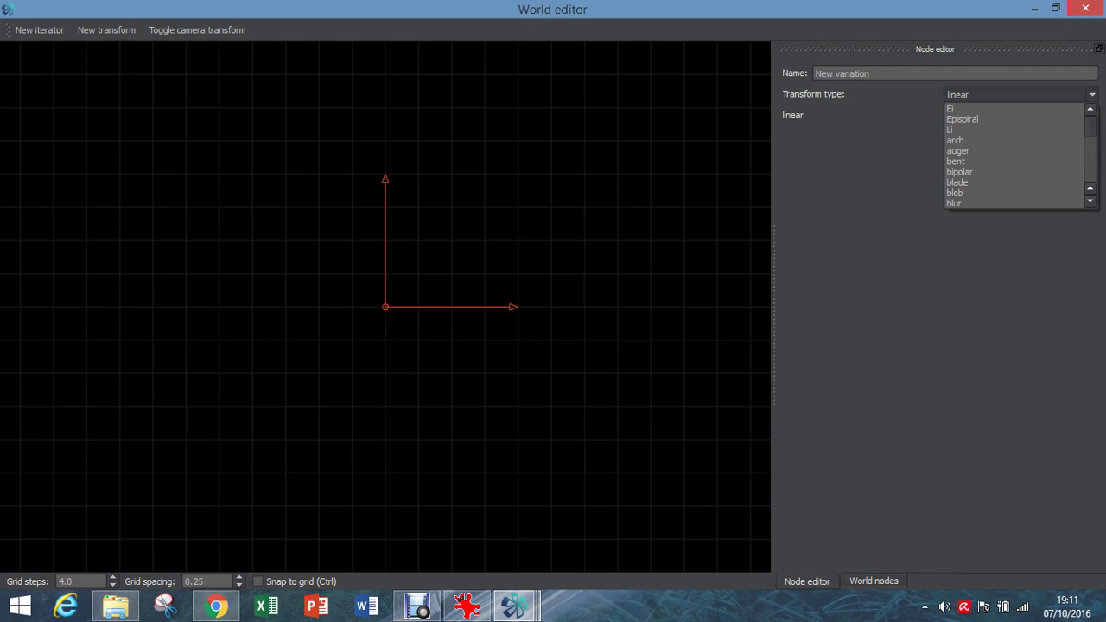
scroll(1014, 155, "down", 7)
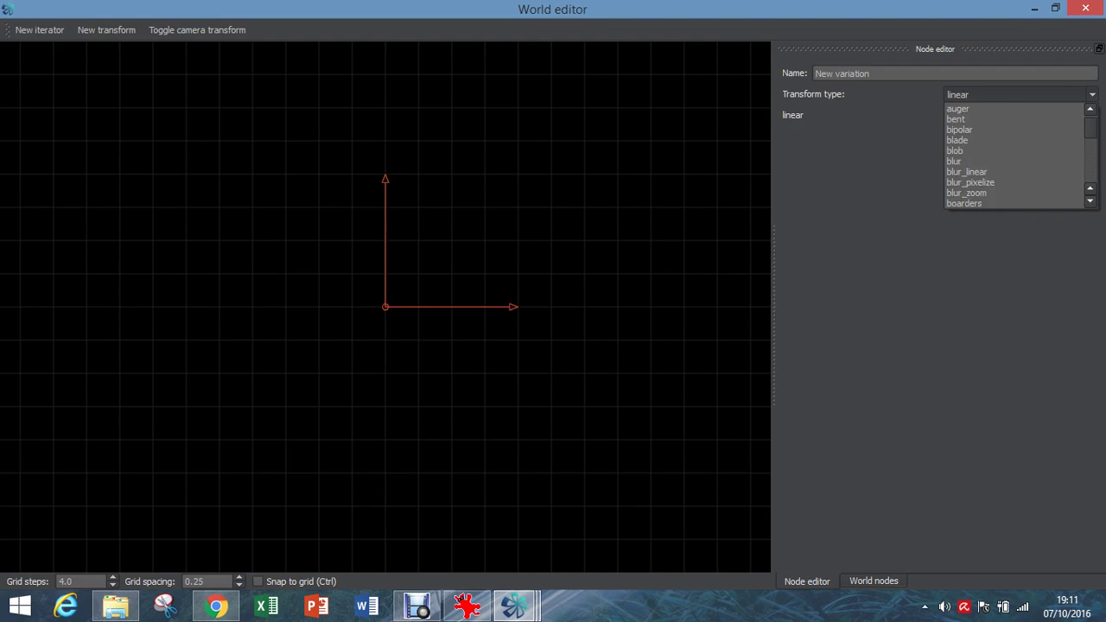
scroll(1015, 156, "down", 2)
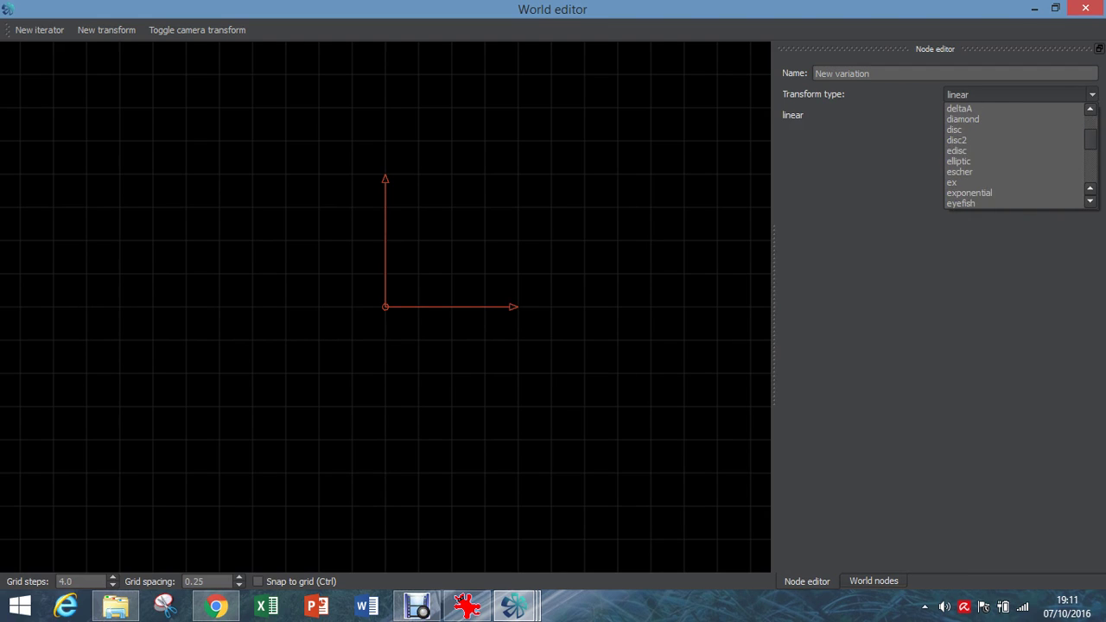
scroll(1014, 156, "down", 2)
scroll(1015, 155, "down", 1)
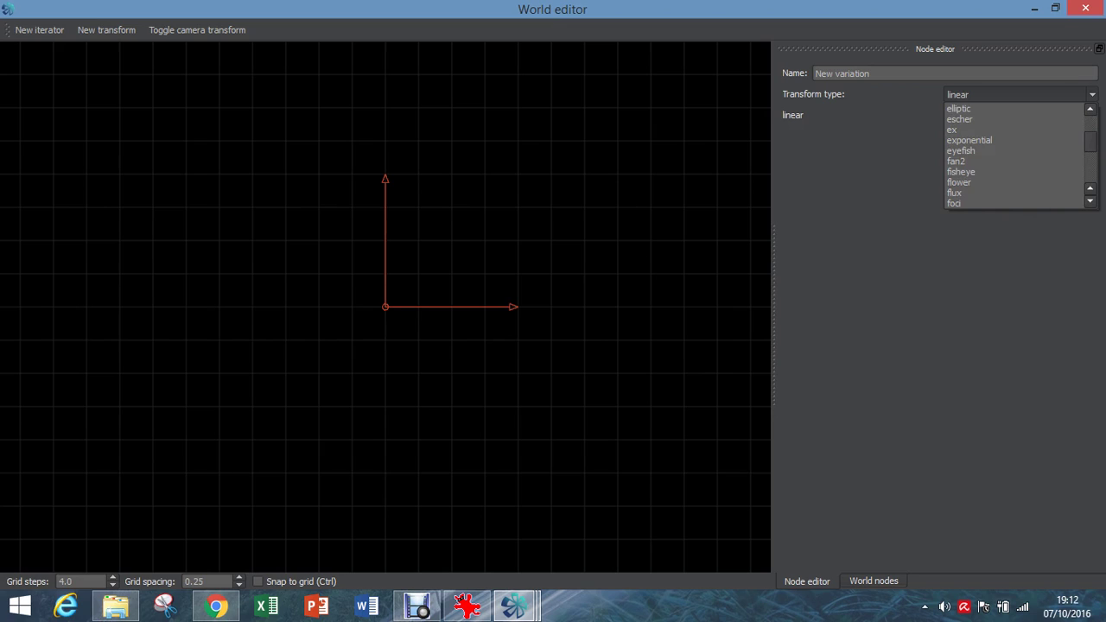
scroll(1015, 156, "up", 10)
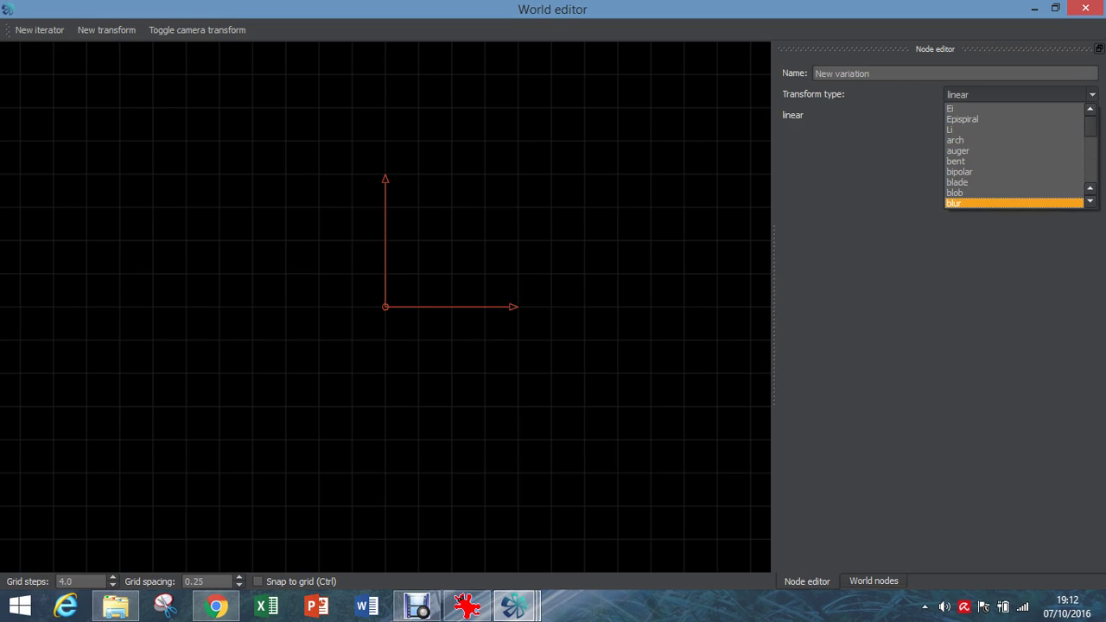
left_click(994, 203)
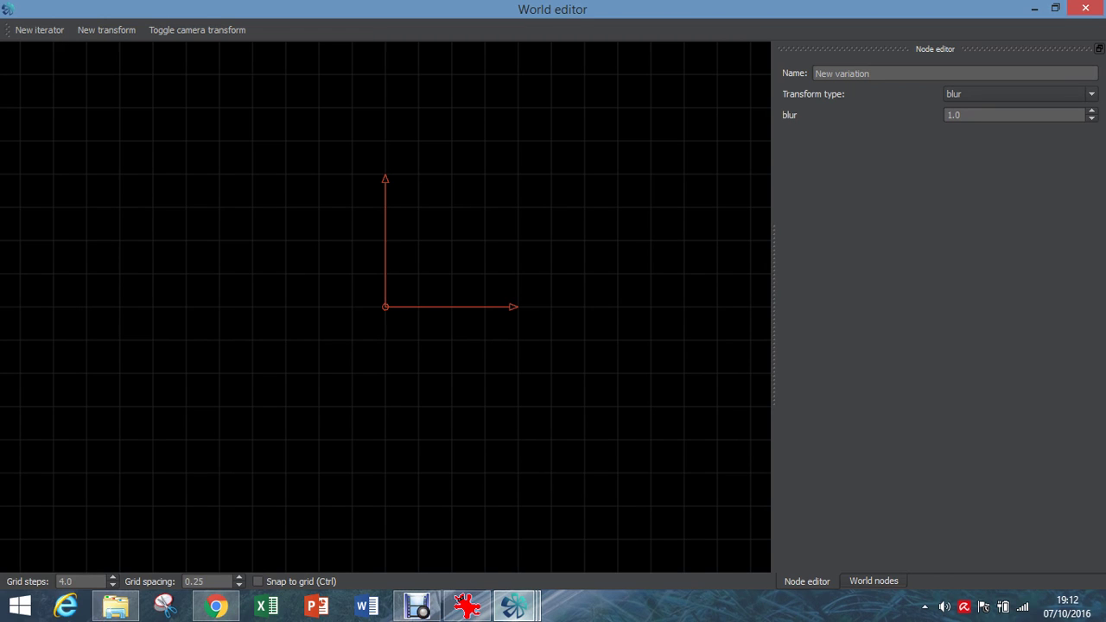
mouse_move(514, 604)
left_click(341, 518)
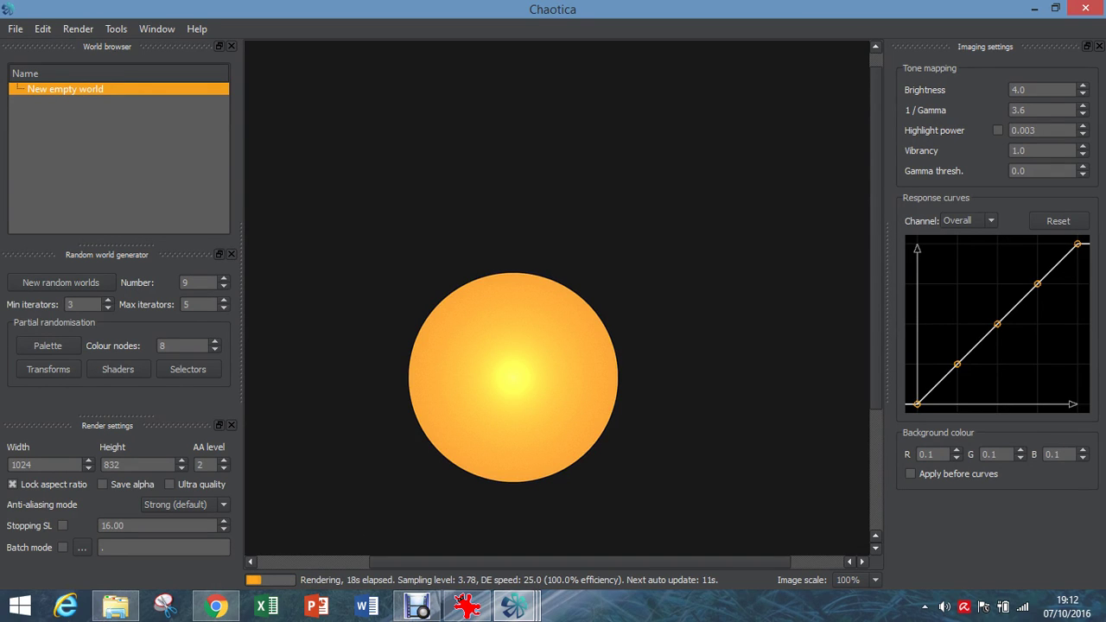
- Try power as the new variation's transform type and check the render in the main window
mouse_move(514, 604)
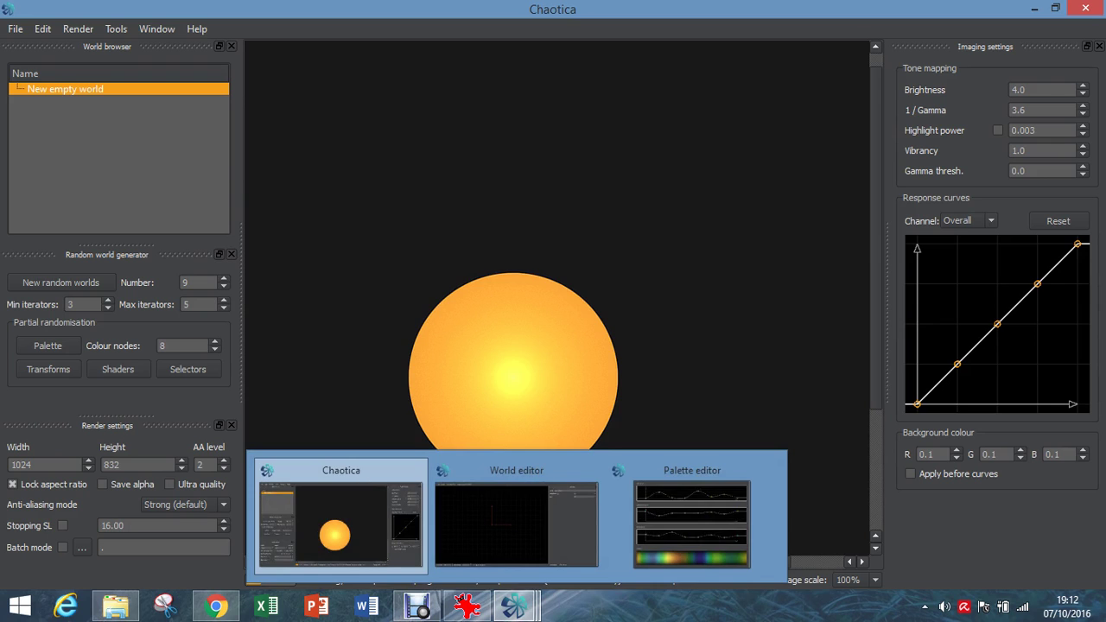
key("alt+w")
key("Return")
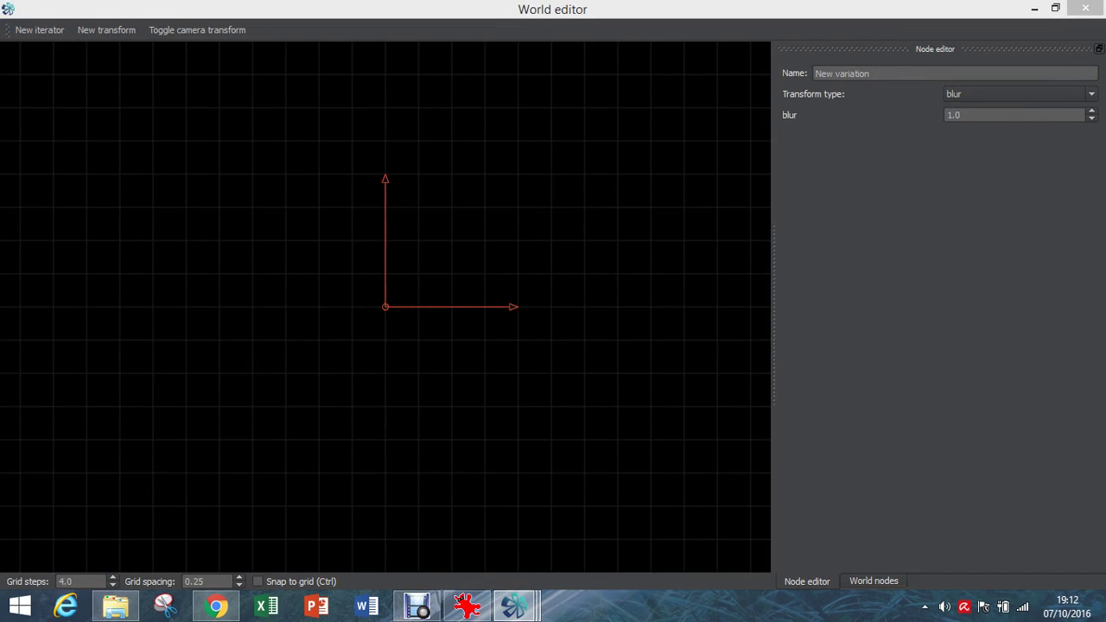
left_click(1020, 94)
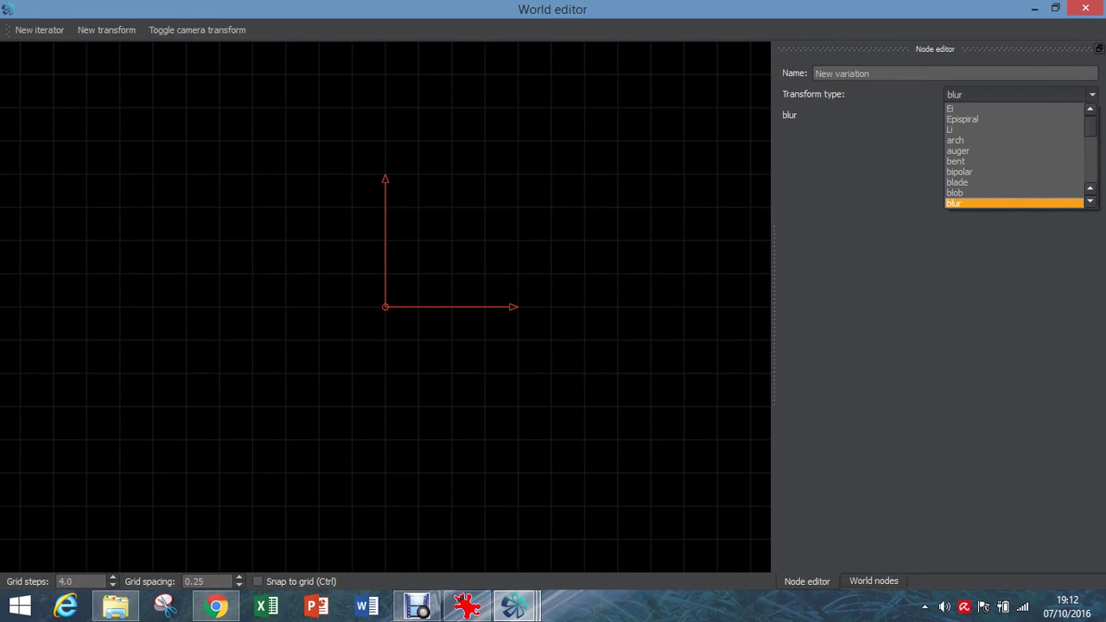
scroll(1015, 155, "down", 3)
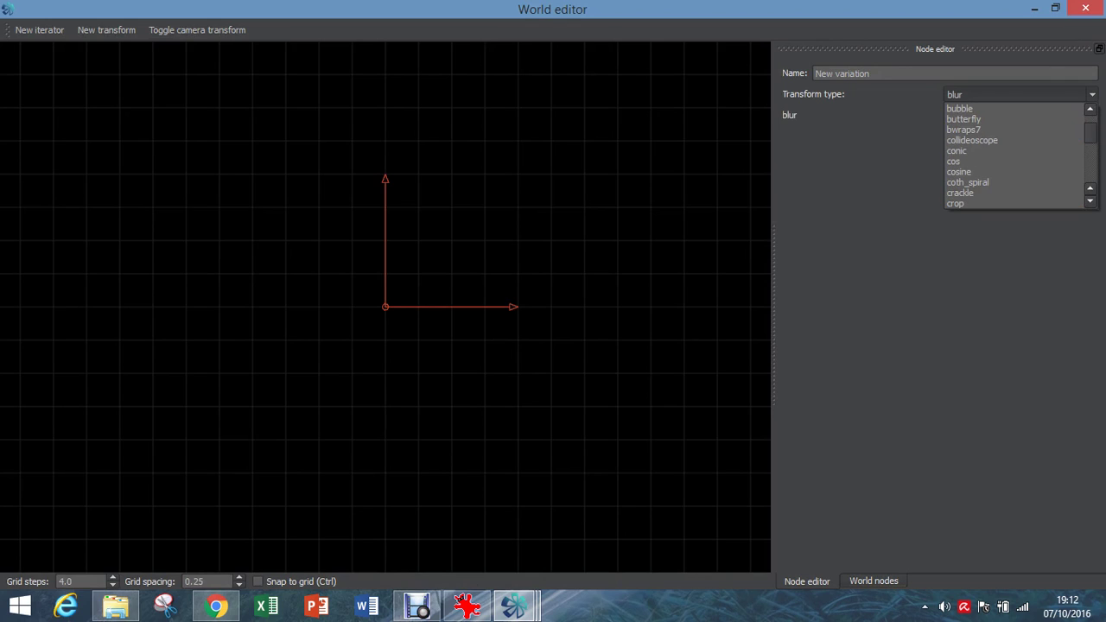
scroll(1015, 155, "down", 5)
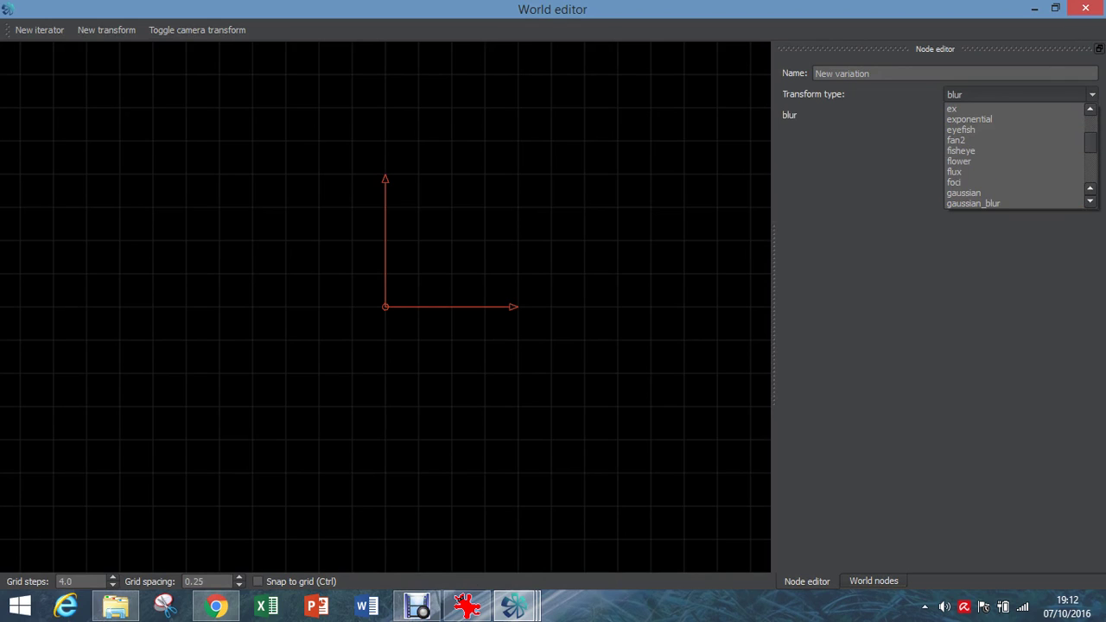
scroll(1015, 151, "down", 3)
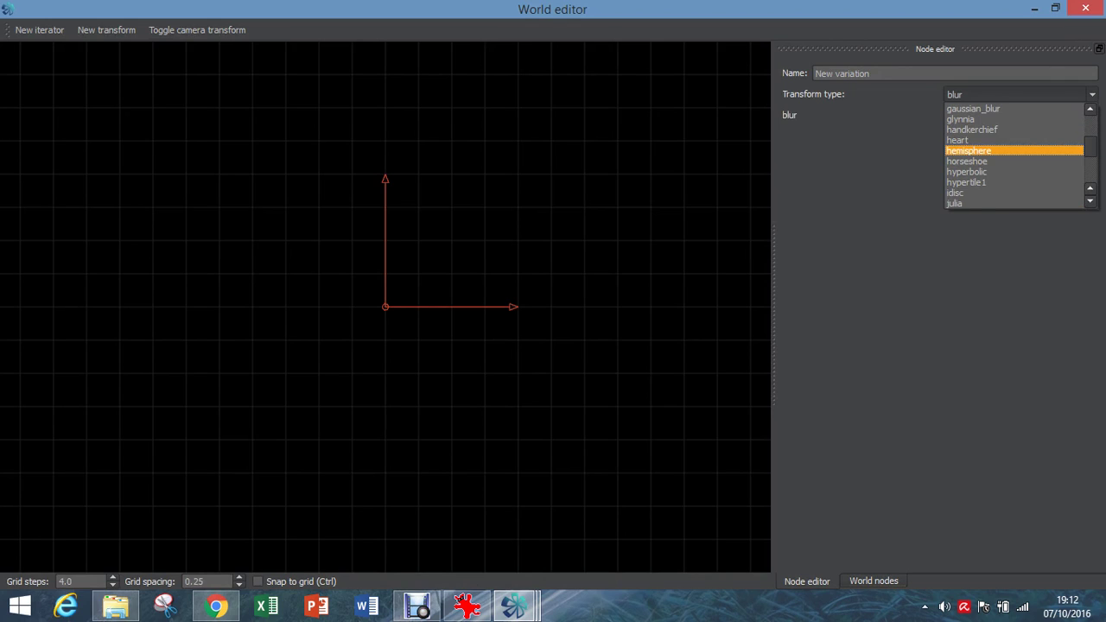
scroll(1015, 173, "down", 10)
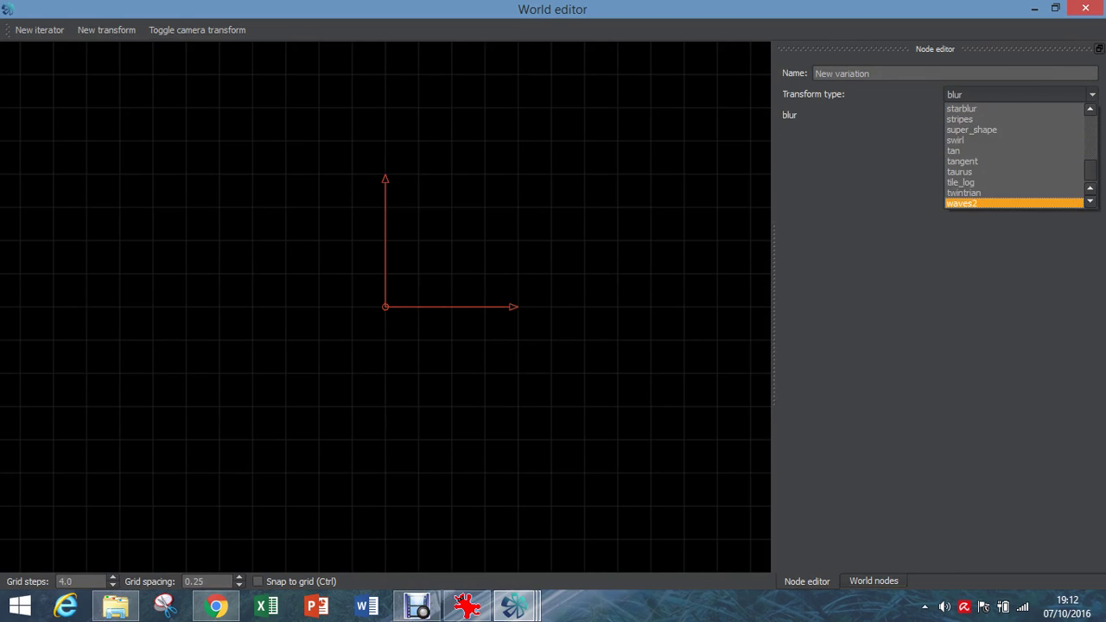
scroll(1015, 199, "down", 1)
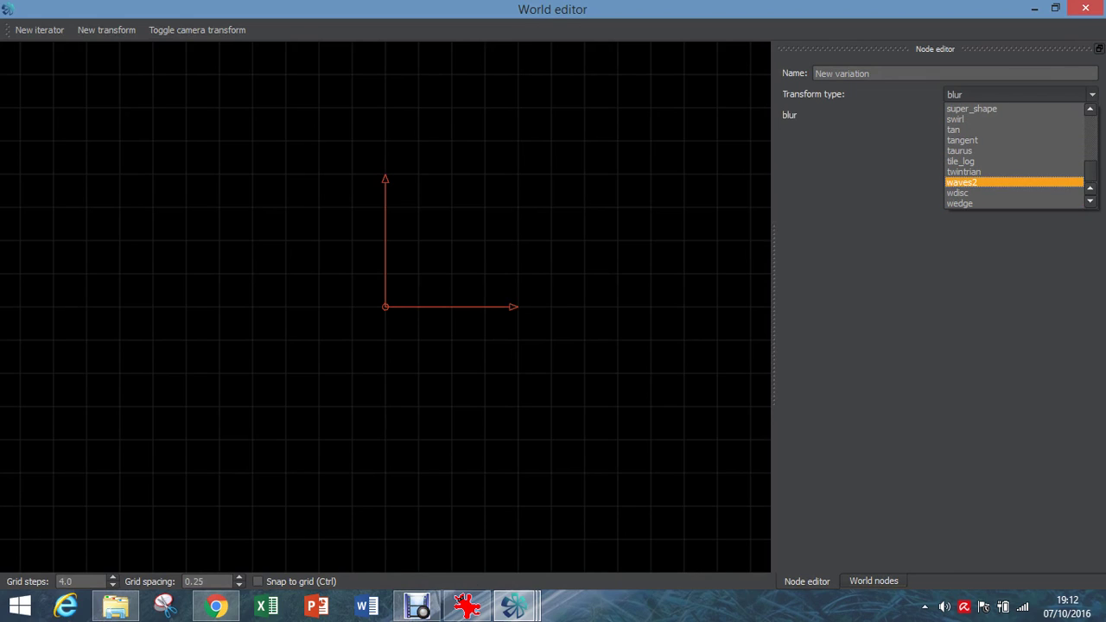
scroll(1015, 155, "down", 1)
scroll(1015, 155, "up", 3)
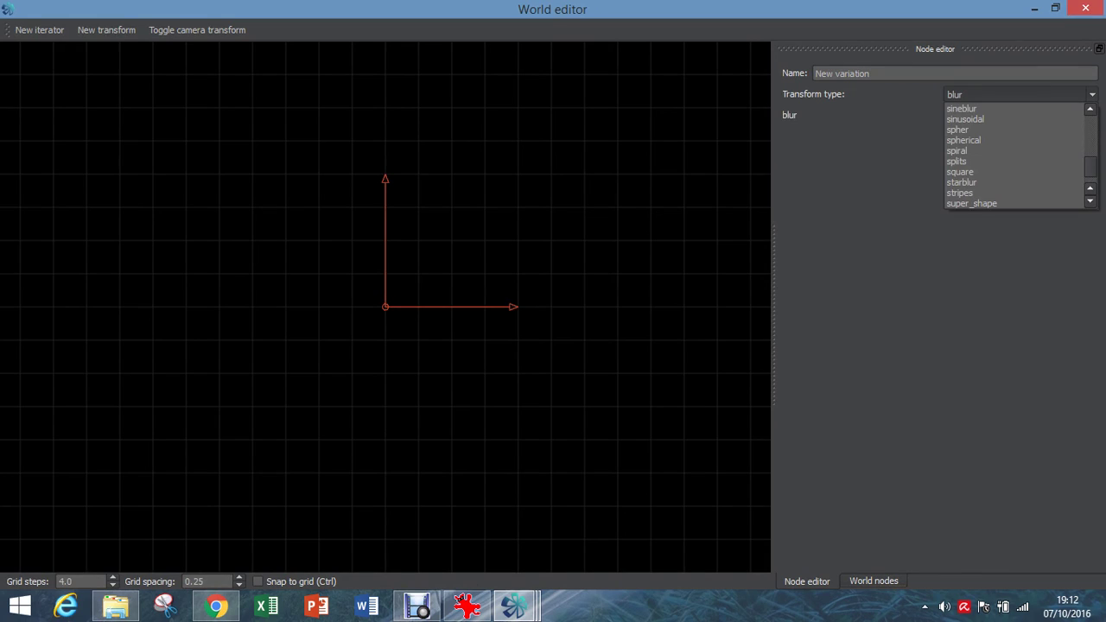
scroll(1014, 140, "up", 8)
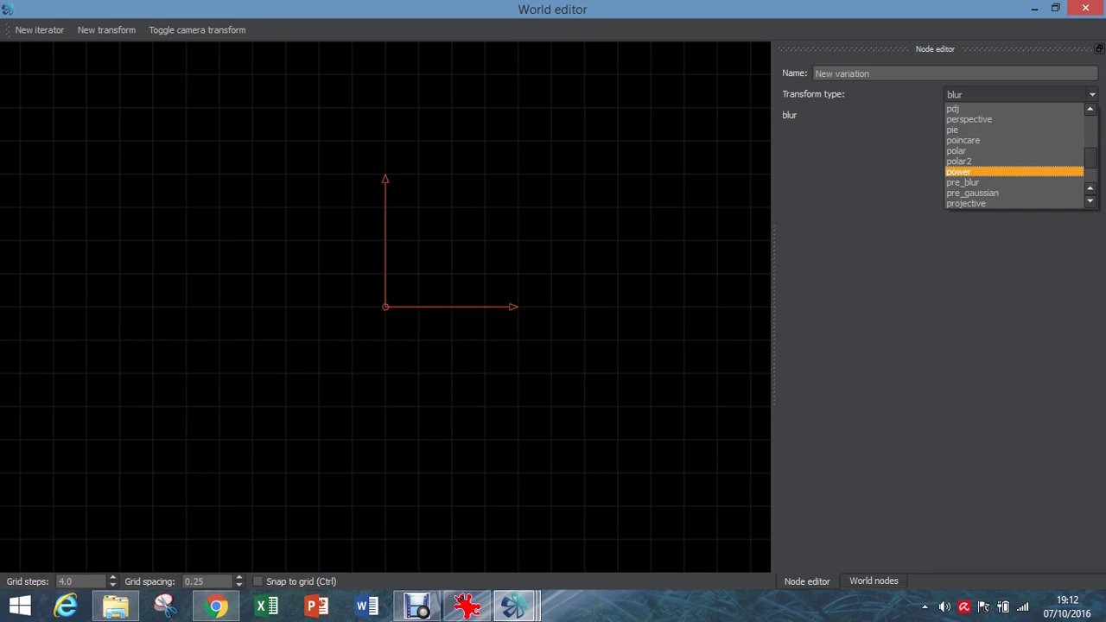
key("Return")
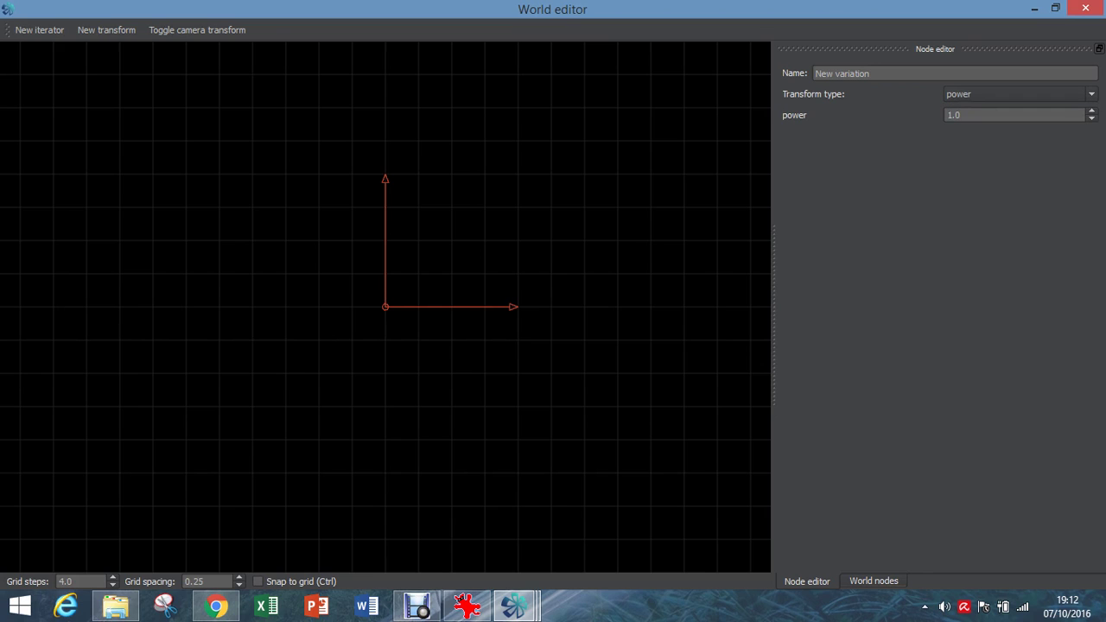
mouse_move(515, 606)
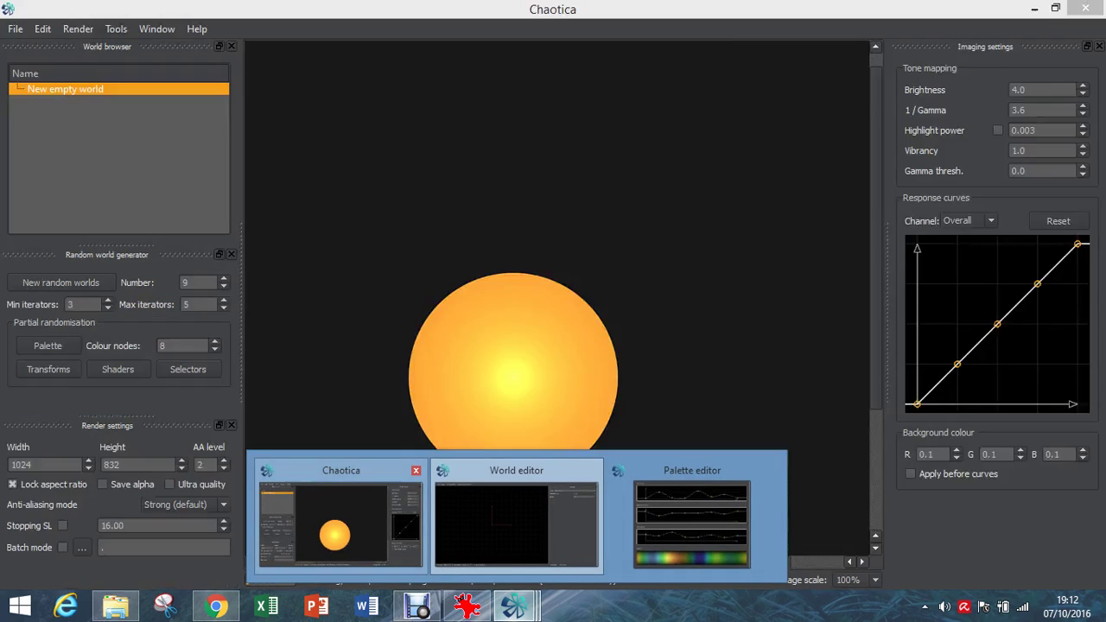
left_click(341, 518)
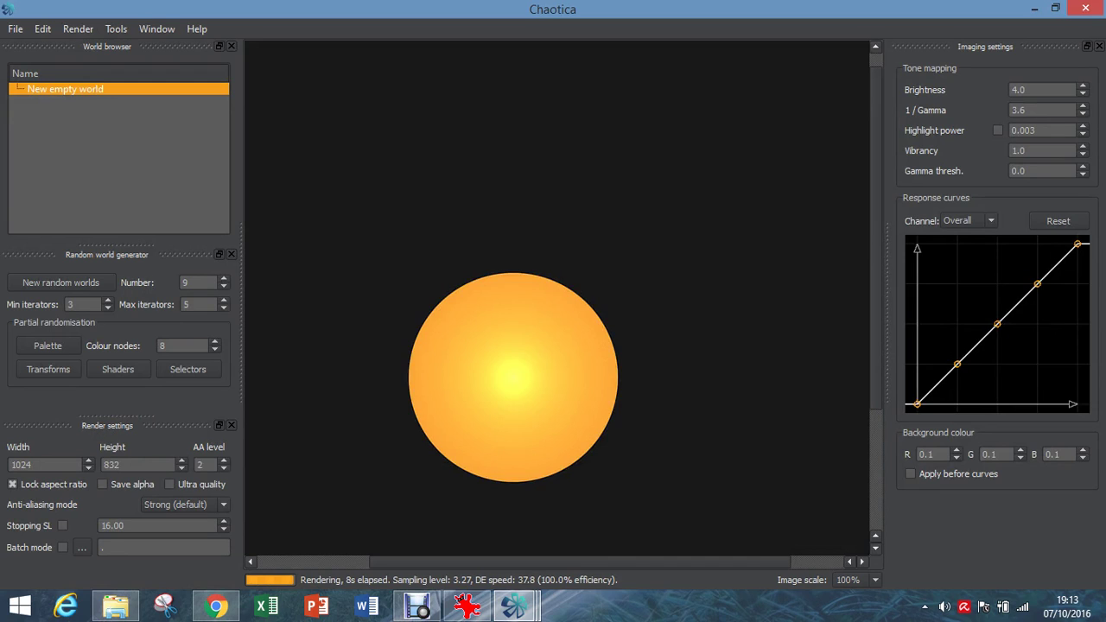
key("ctrl+z")
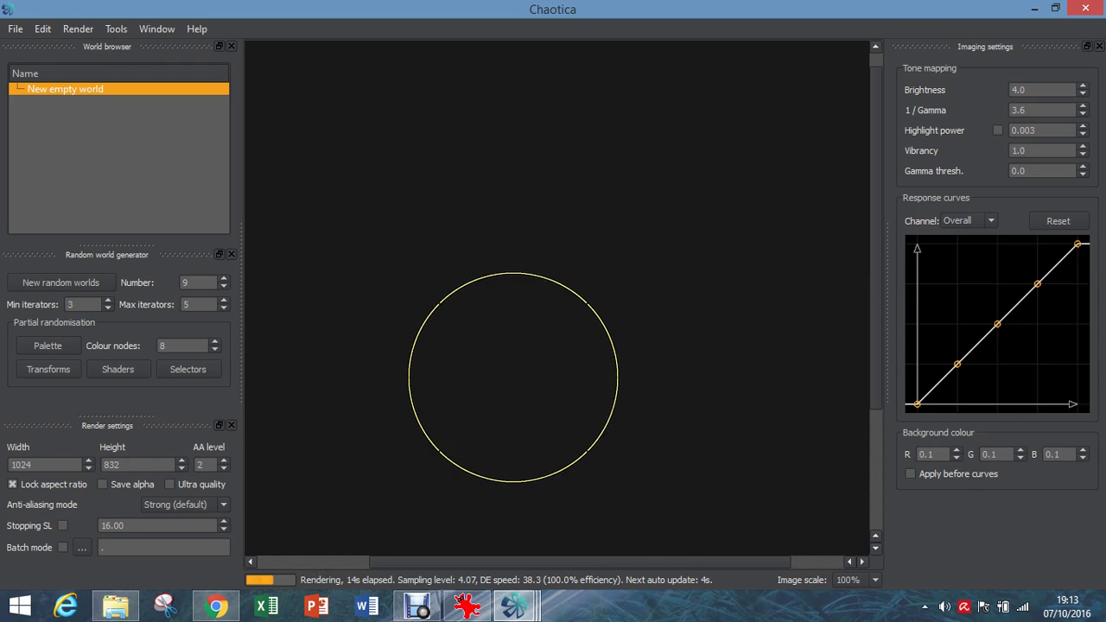
- Reopen the World editor and set the new variation's transform type to spiral
mouse_move(525, 615)
left_click(156, 29)
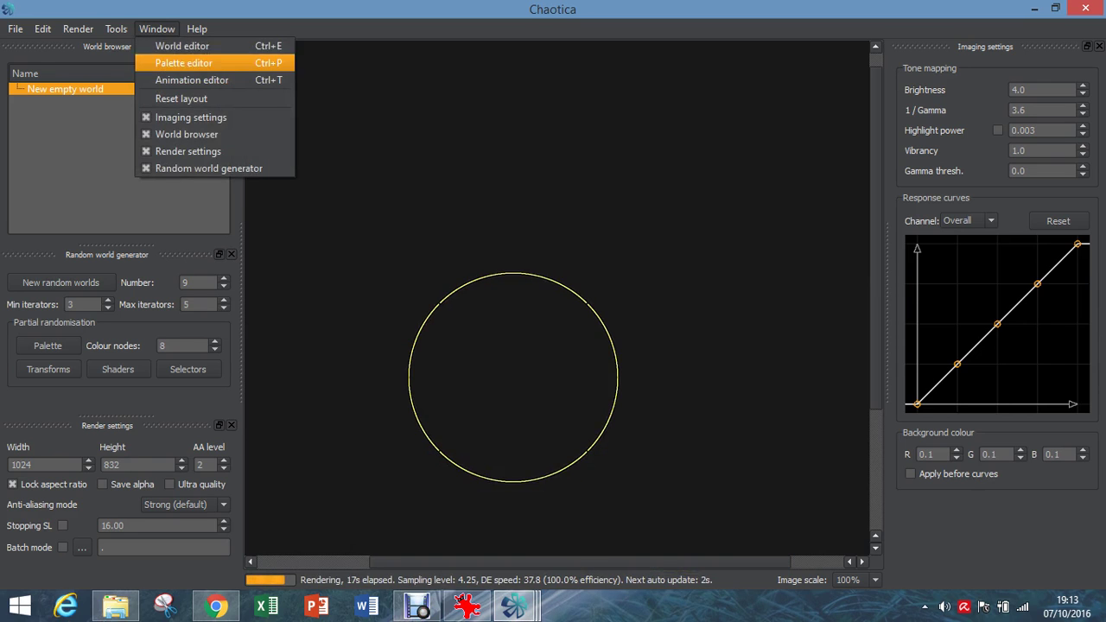
left_click(182, 43)
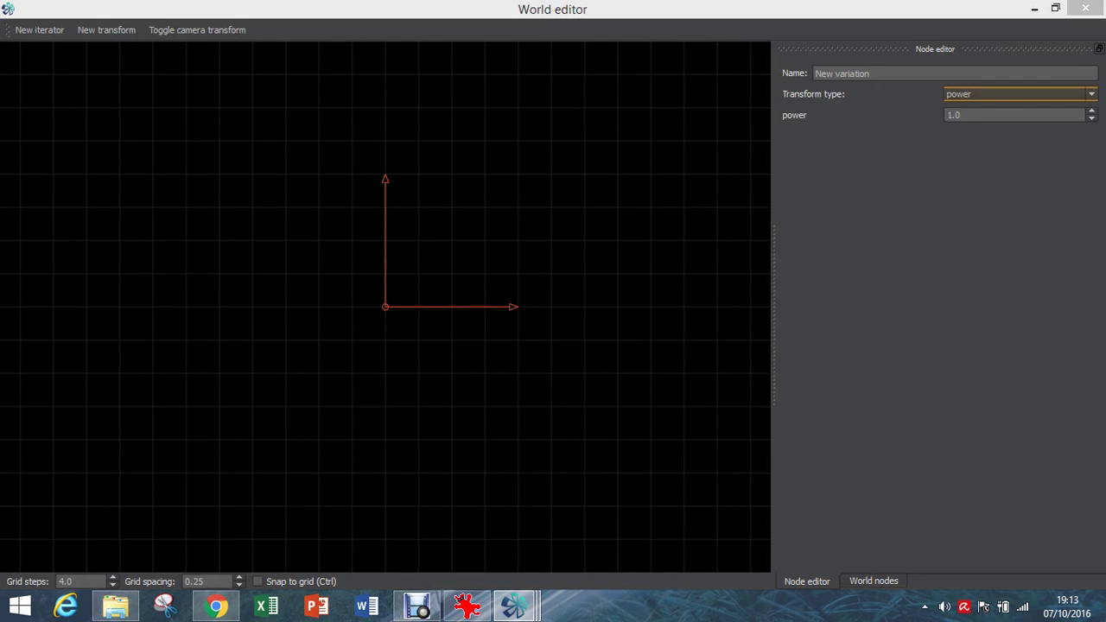
left_click(1019, 94)
type("sp")
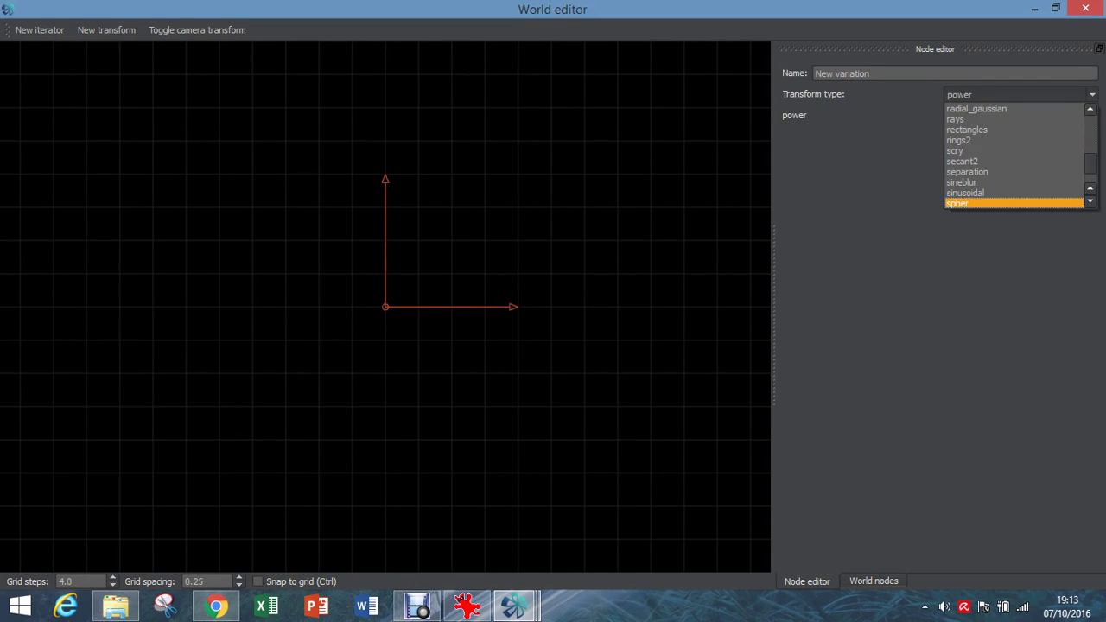
type("iral")
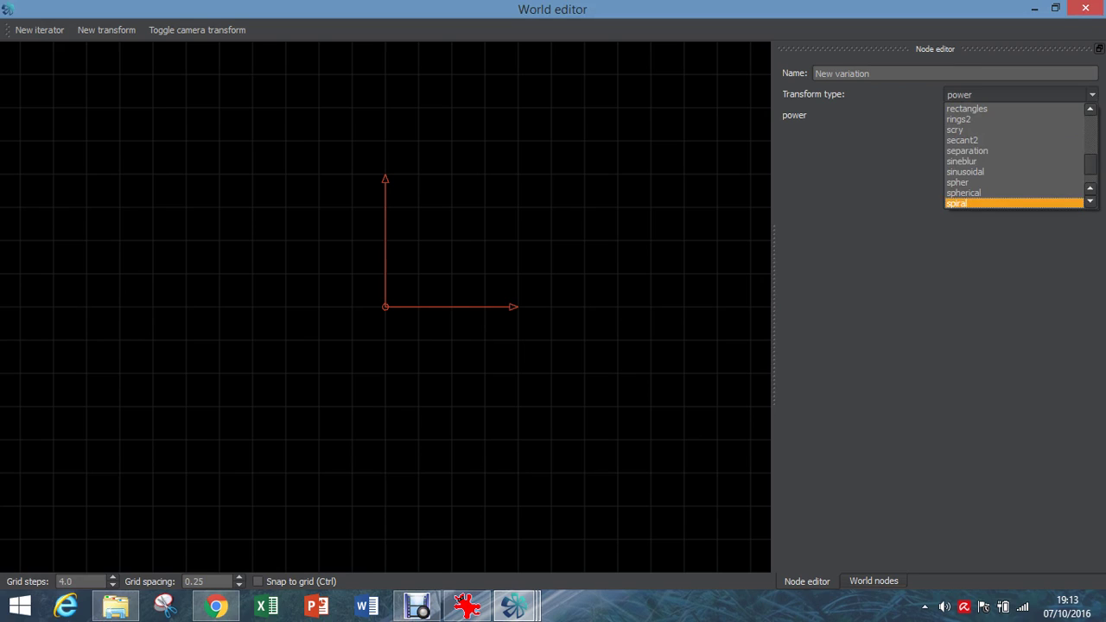
key("Return")
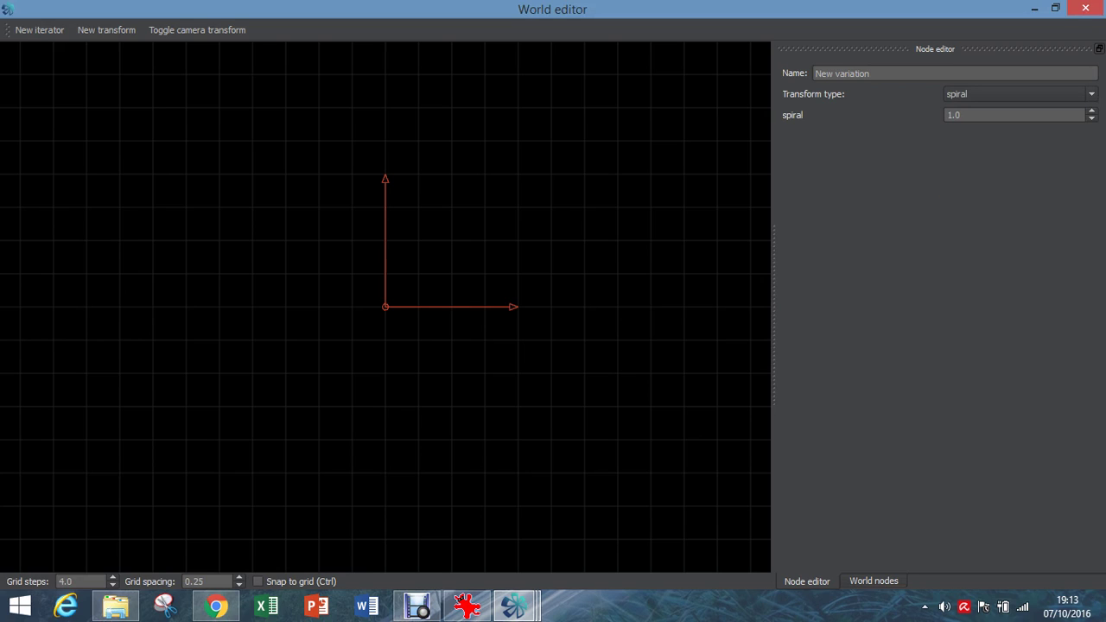
- Compare the new variation's spiral setting in the World editor with its render in the main window
left_click(962, 114)
key("shift+Left")
key("shift+Left")
key("shift+Left")
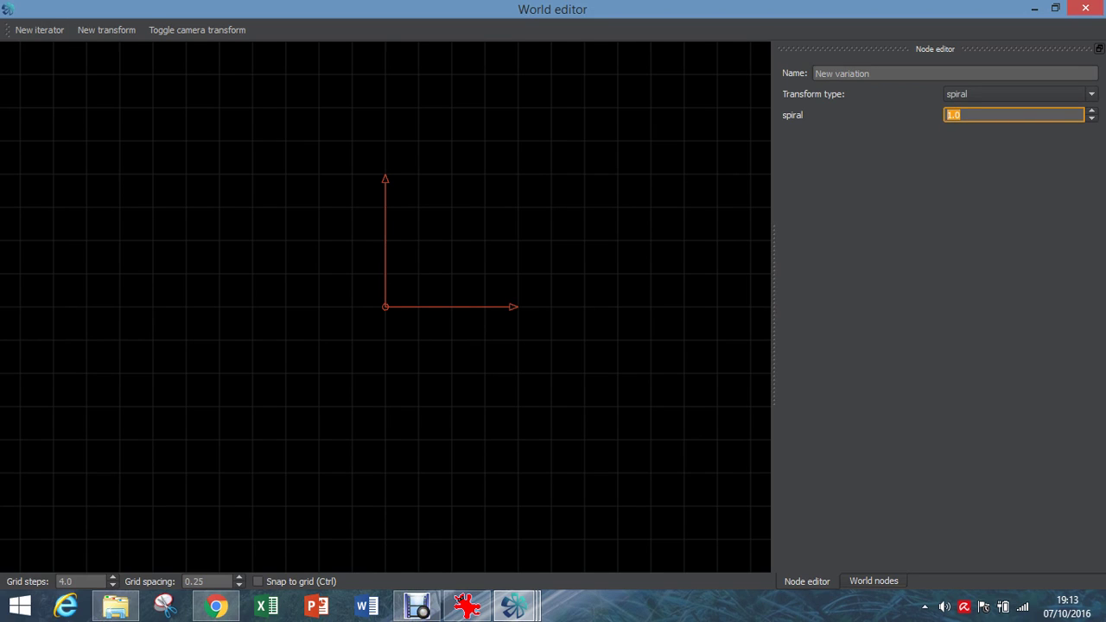
mouse_move(515, 604)
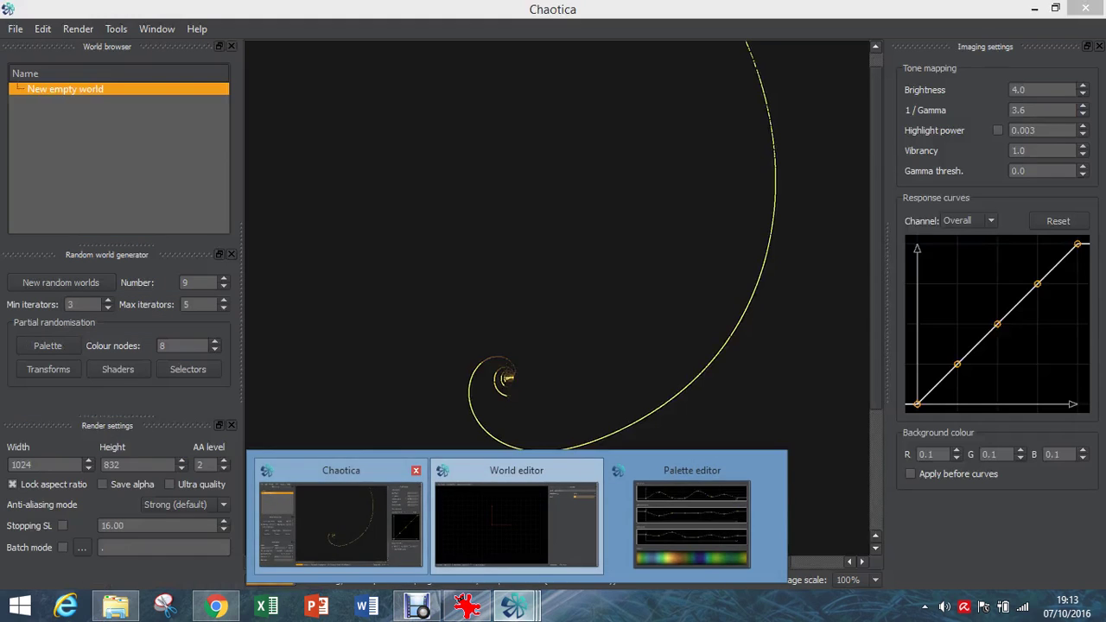
left_click(341, 519)
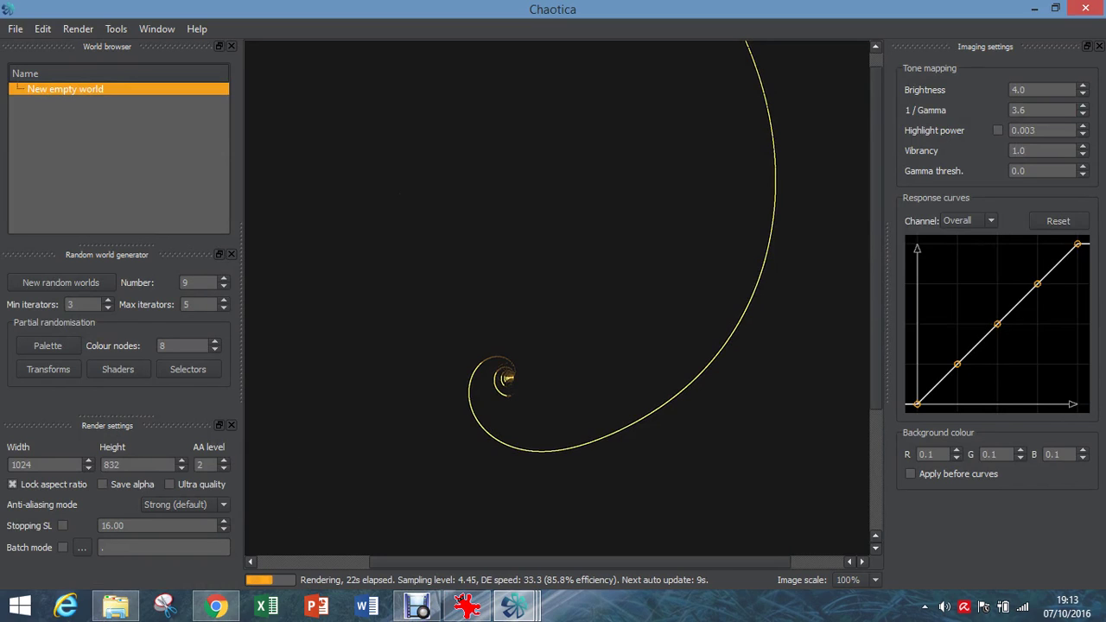
mouse_move(515, 605)
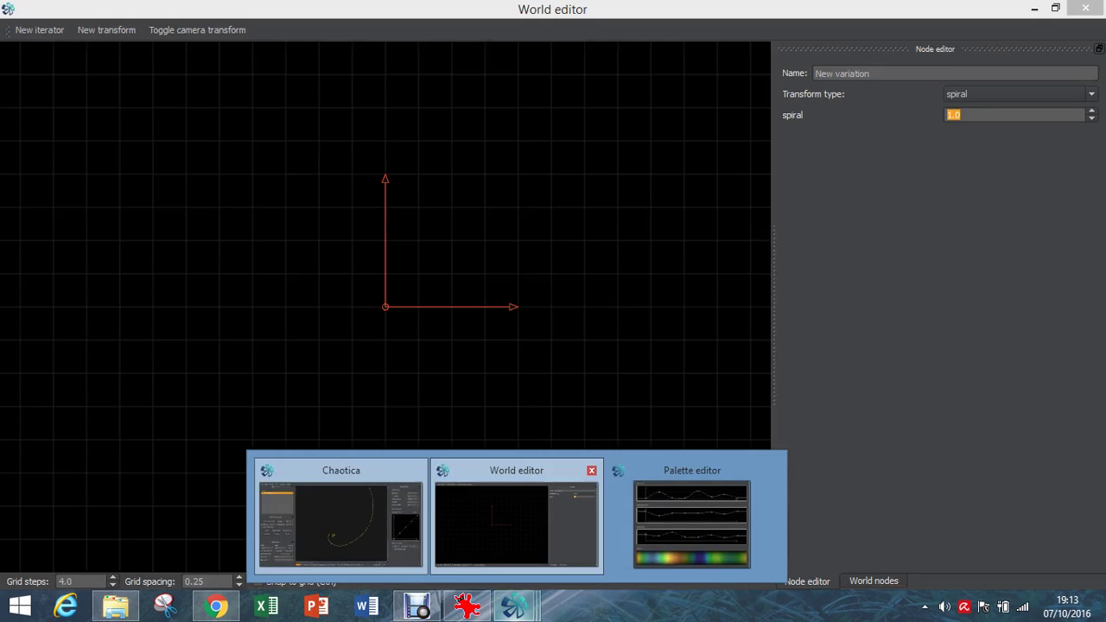
left_click(518, 518)
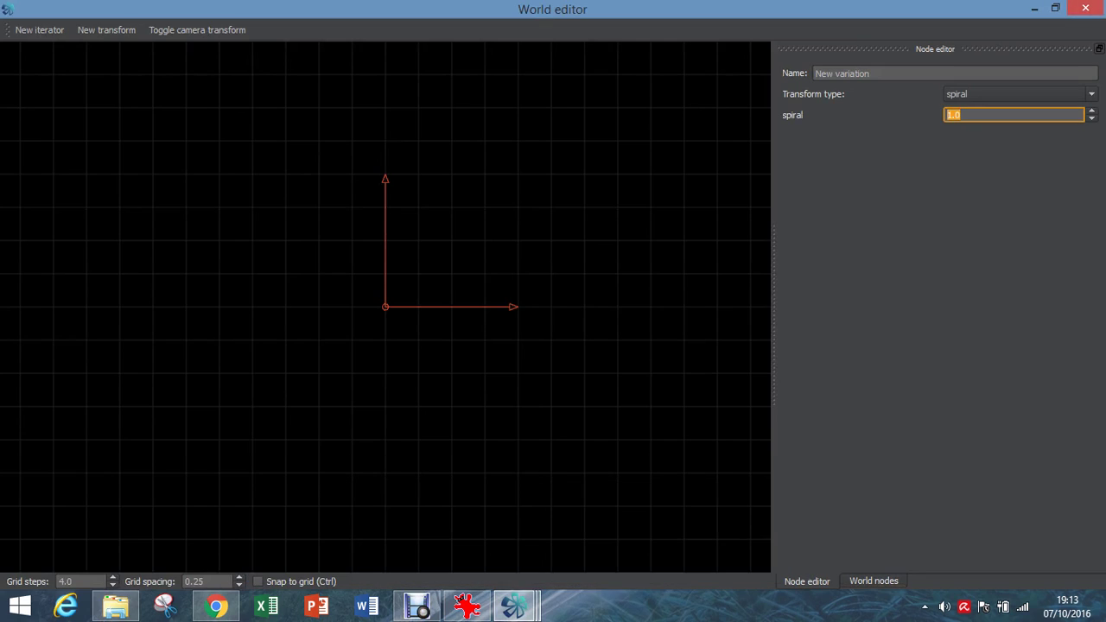
mouse_move(515, 604)
left_click(337, 518)
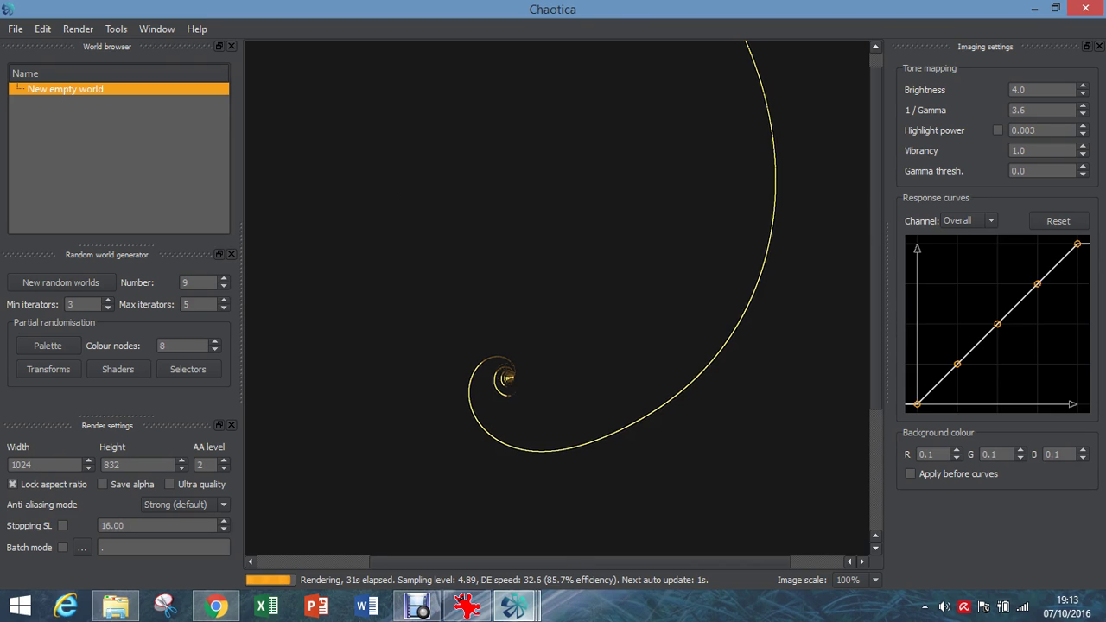
mouse_move(515, 605)
left_click(518, 518)
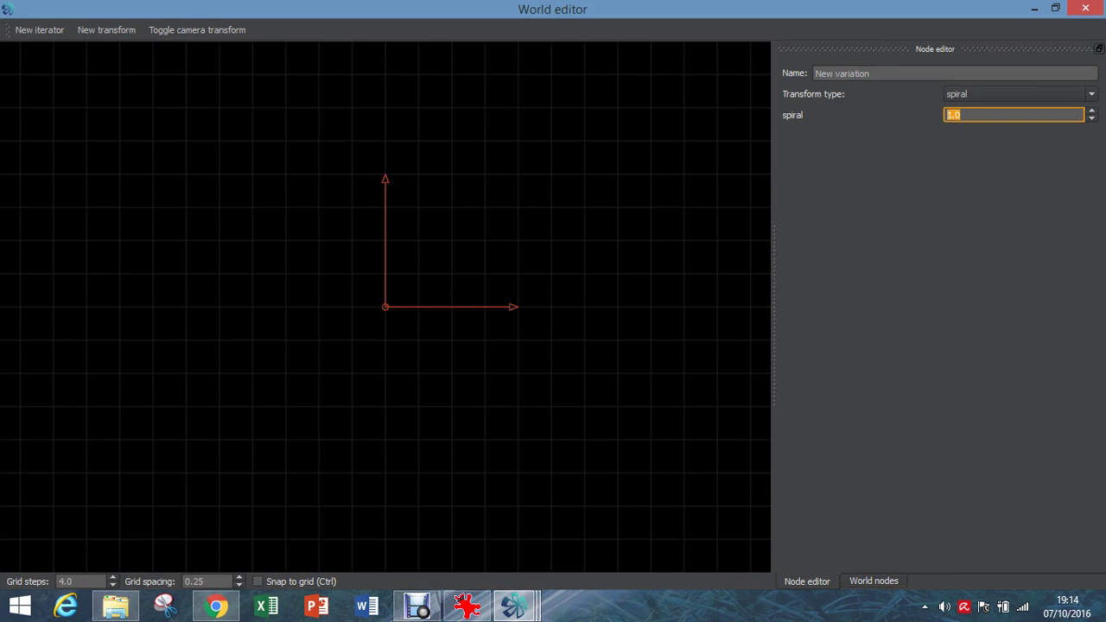
- Try a spiral value of 2.0 for the new variation and check the render in the main window
type("2.0")
key("Return")
key("alt+Tab")
key("alt+shift+Tab")
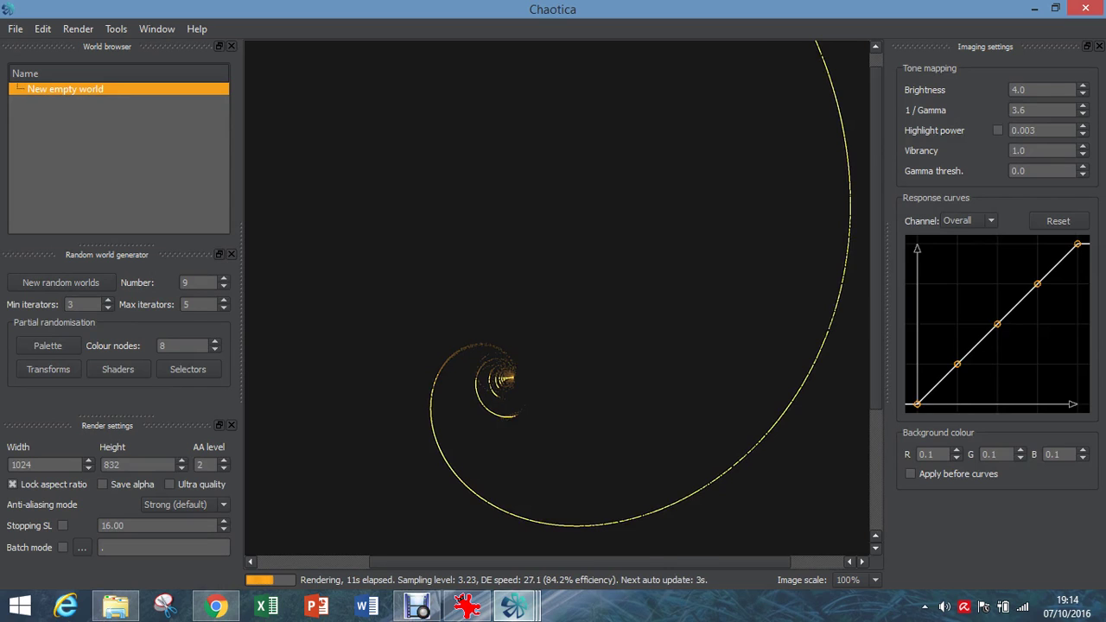
- Set the new variation's spiral value back to 1.0 and check the render in the main window
mouse_move(514, 604)
left_click(519, 513)
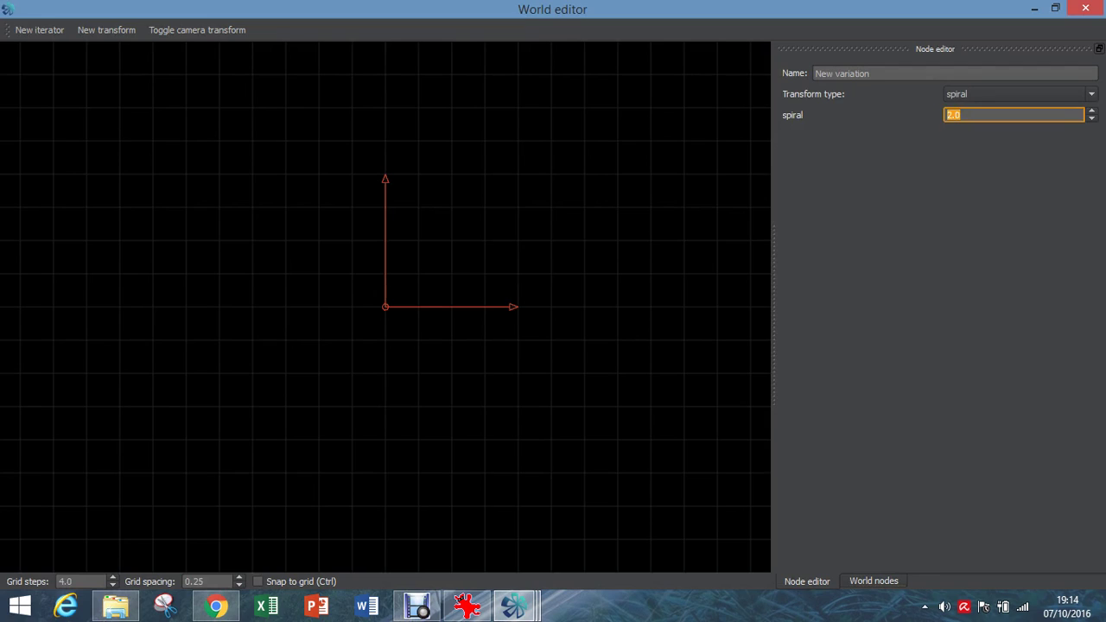
type("1.0")
key("Return")
mouse_move(515, 607)
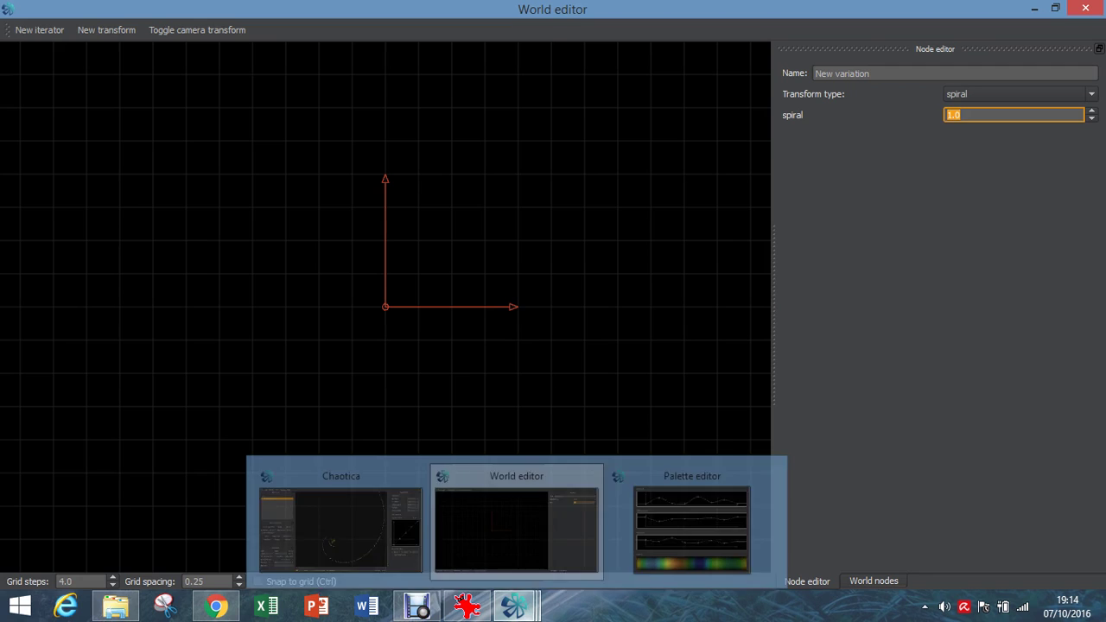
left_click(346, 509)
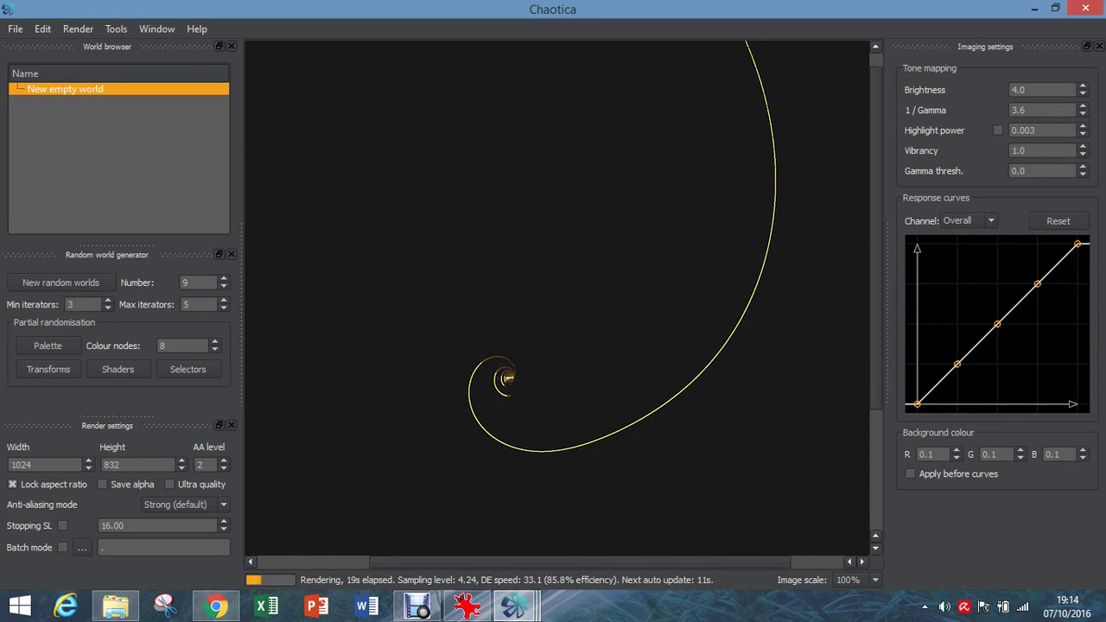
- Reopen the World editor and show the pre transforms of Iterator 1's flam3 transform in the world nodes
left_click(156, 29)
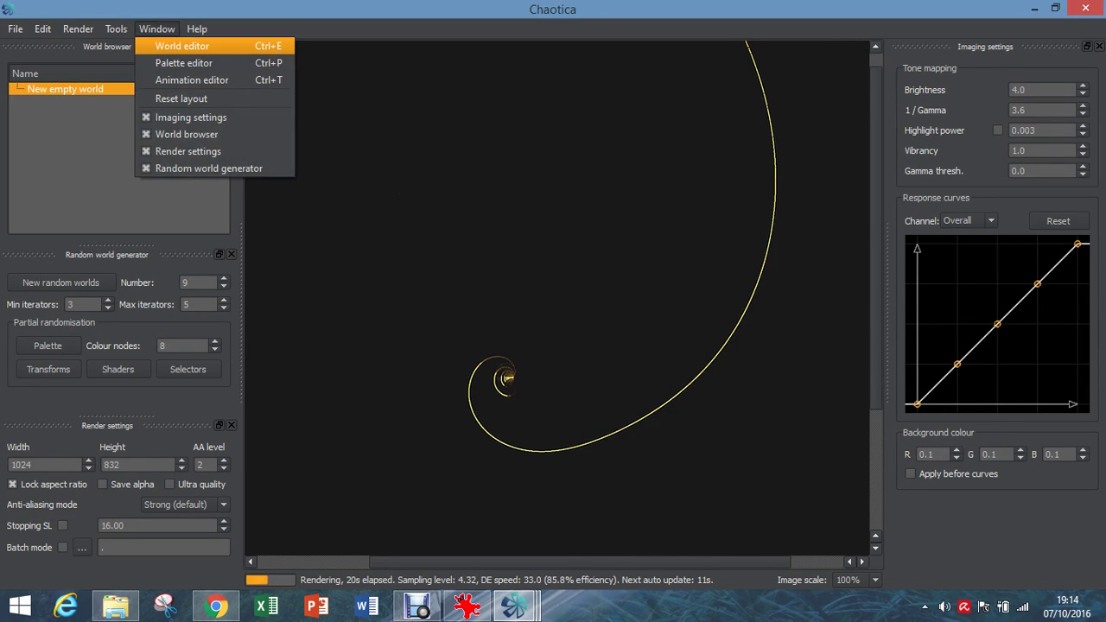
left_click(181, 46)
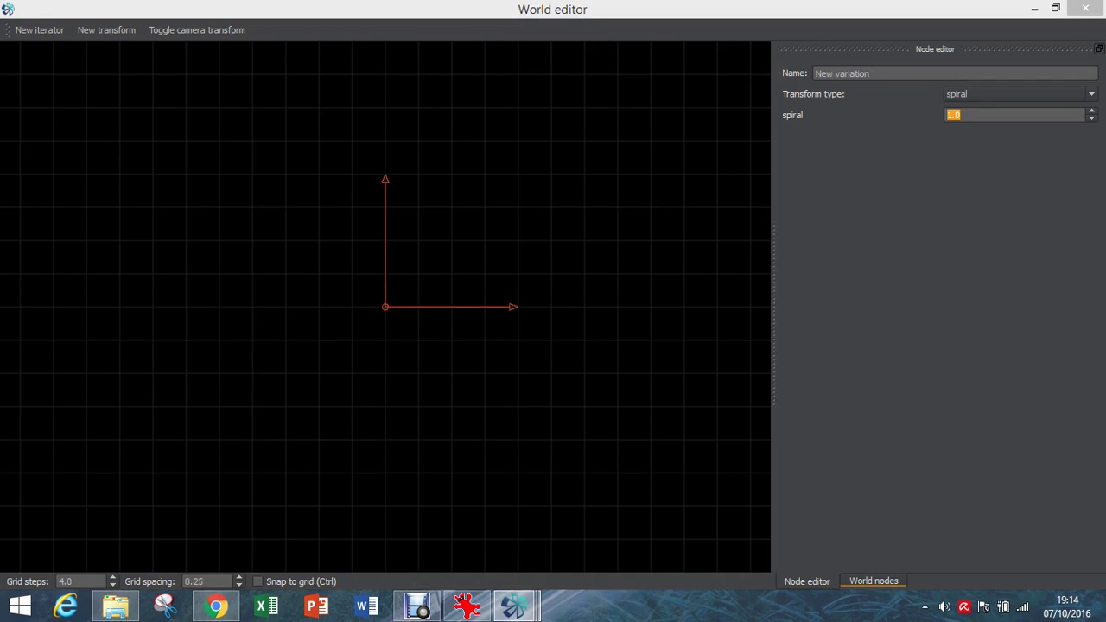
left_click(873, 581)
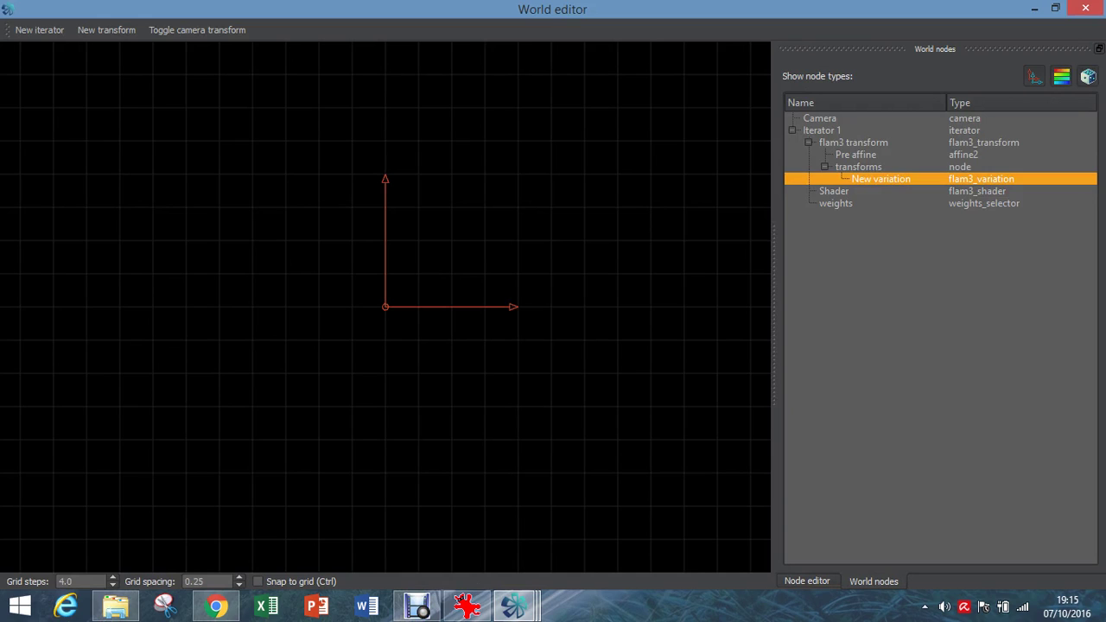
left_click(852, 142)
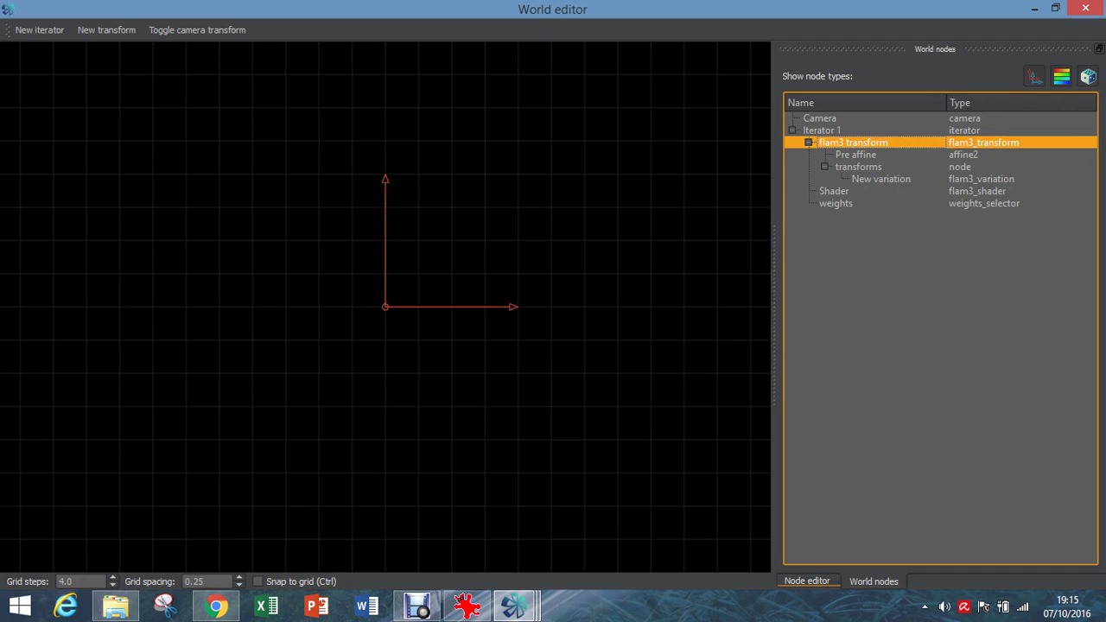
left_click(806, 581)
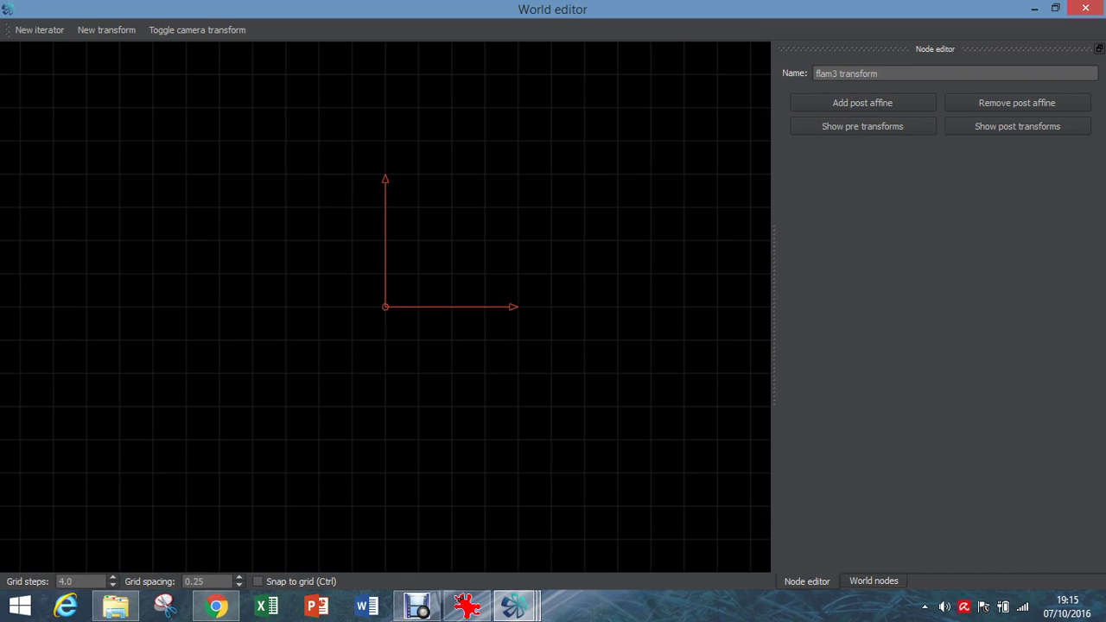
left_click(873, 581)
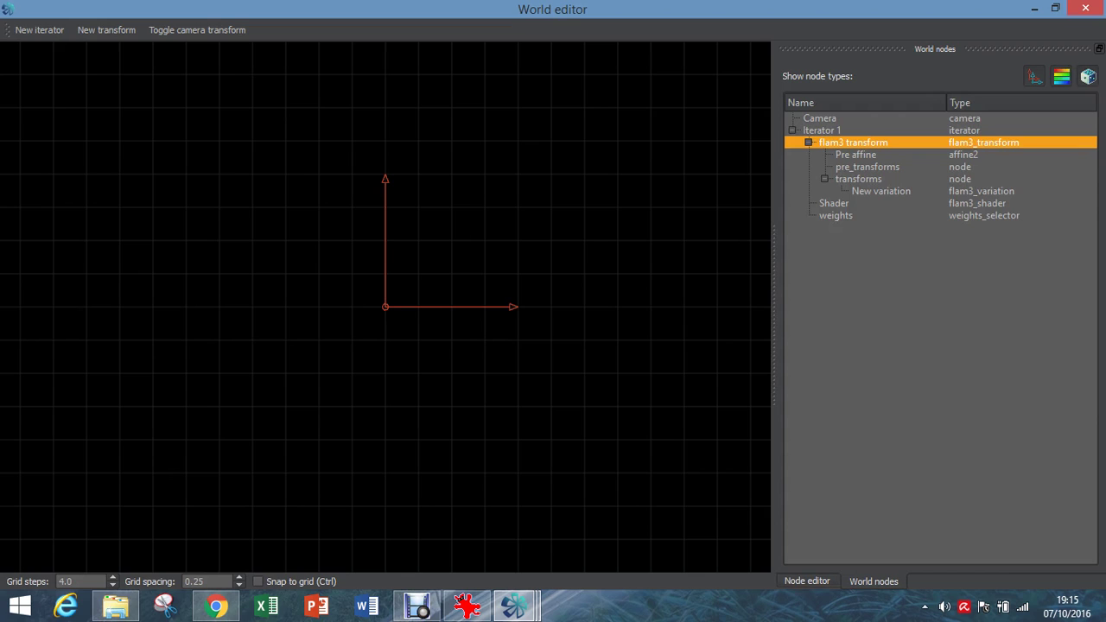
left_click(805, 581)
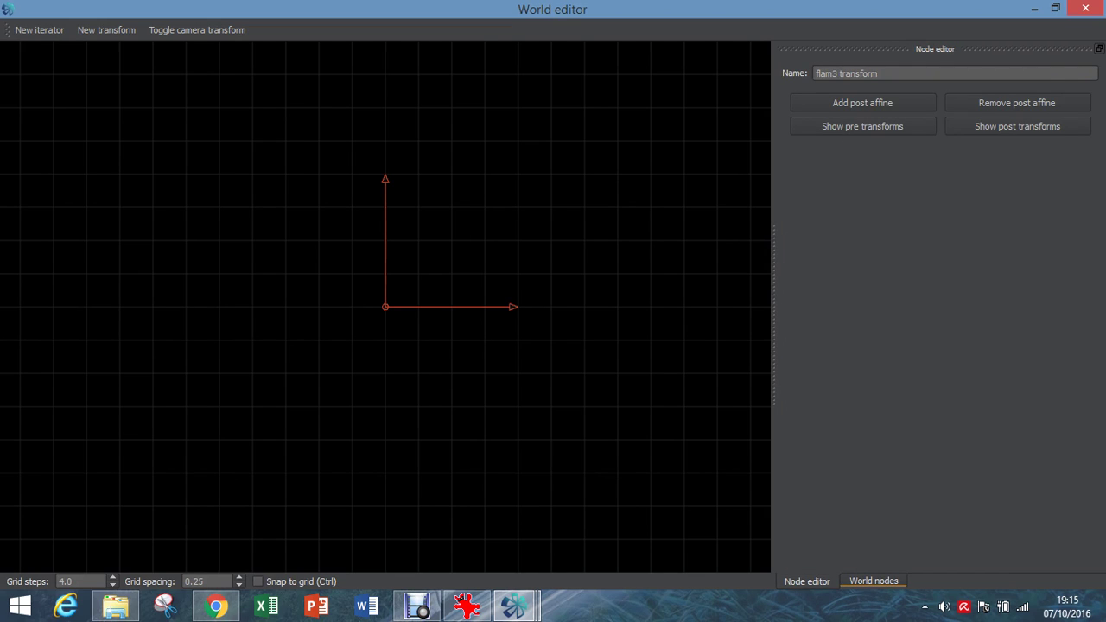
left_click(873, 581)
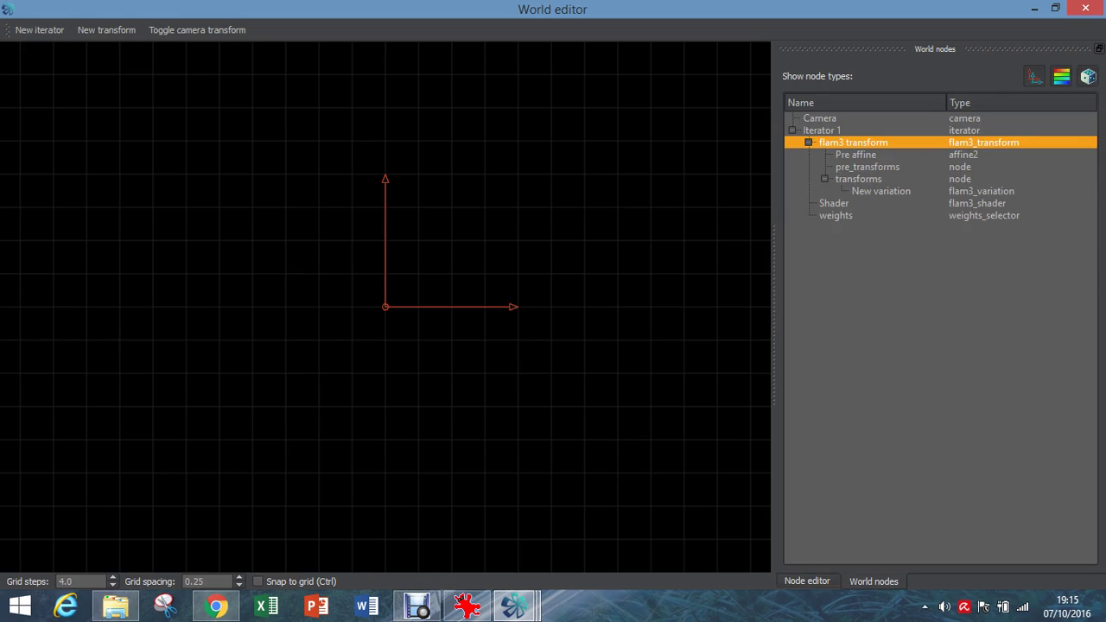
- Add a new transform to the pre_transforms node and set its transform type to radial_gaussian
left_click(866, 167)
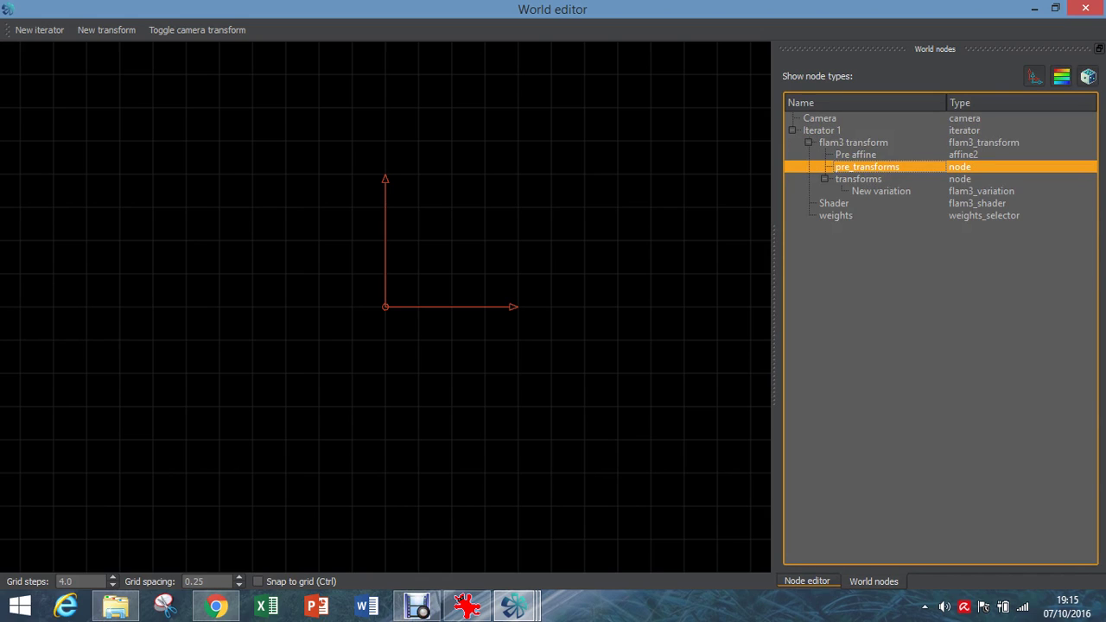
left_click(806, 580)
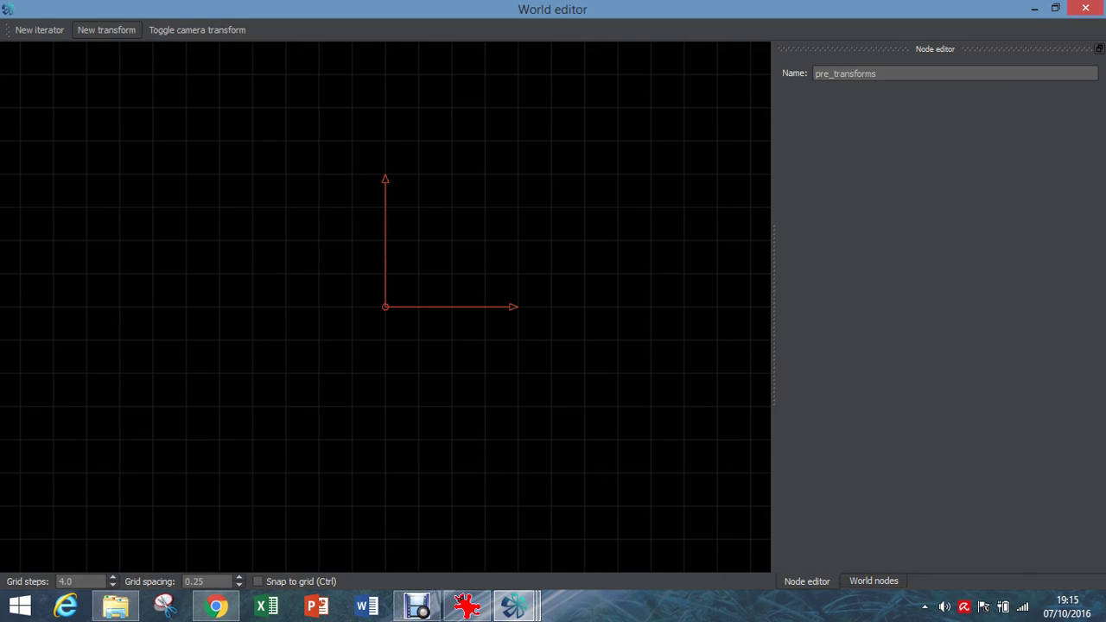
left_click(106, 29)
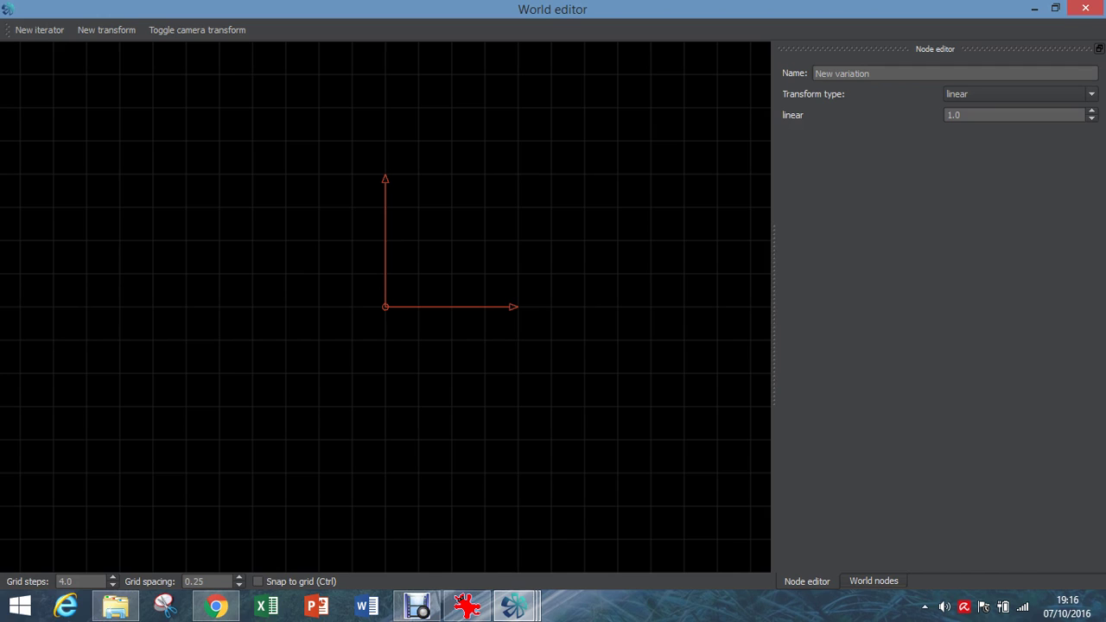
left_click(1019, 94)
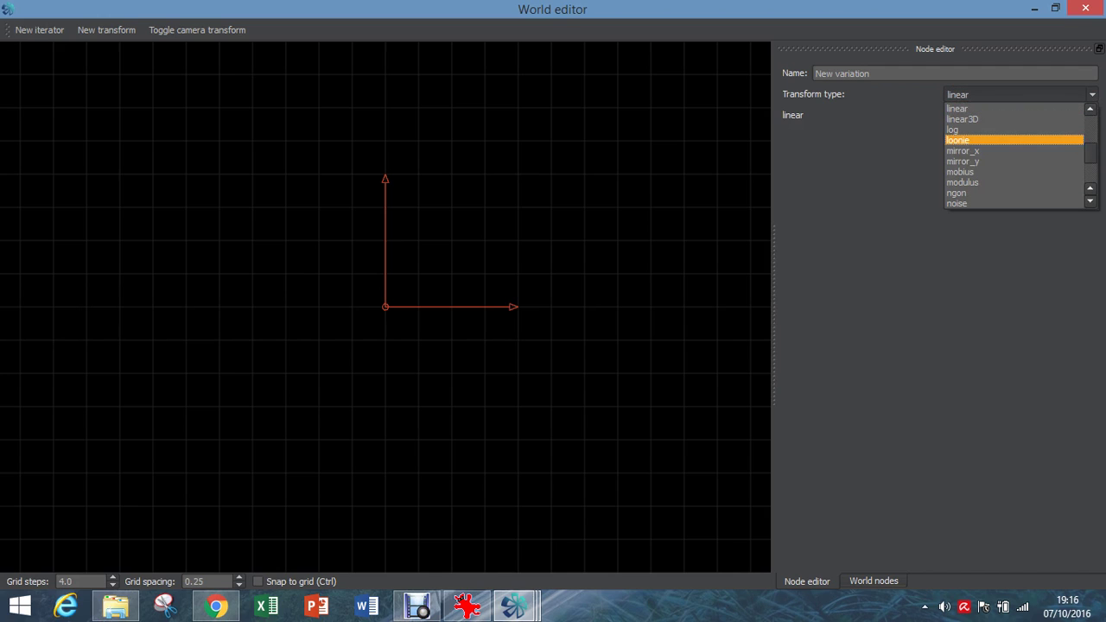
key("r")
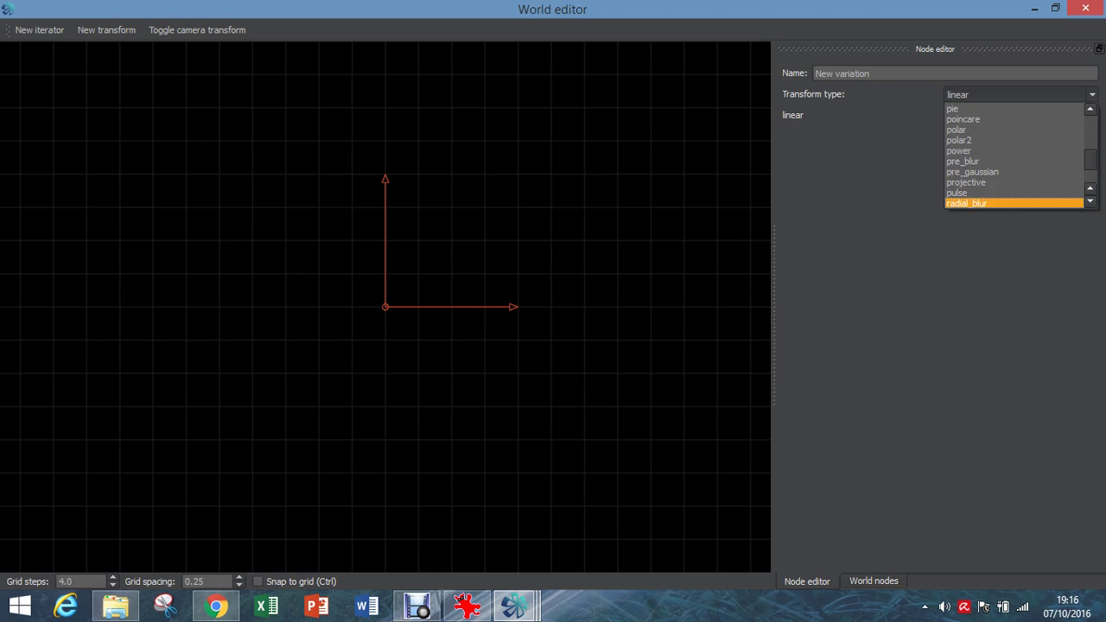
scroll(1014, 194, "down", 2)
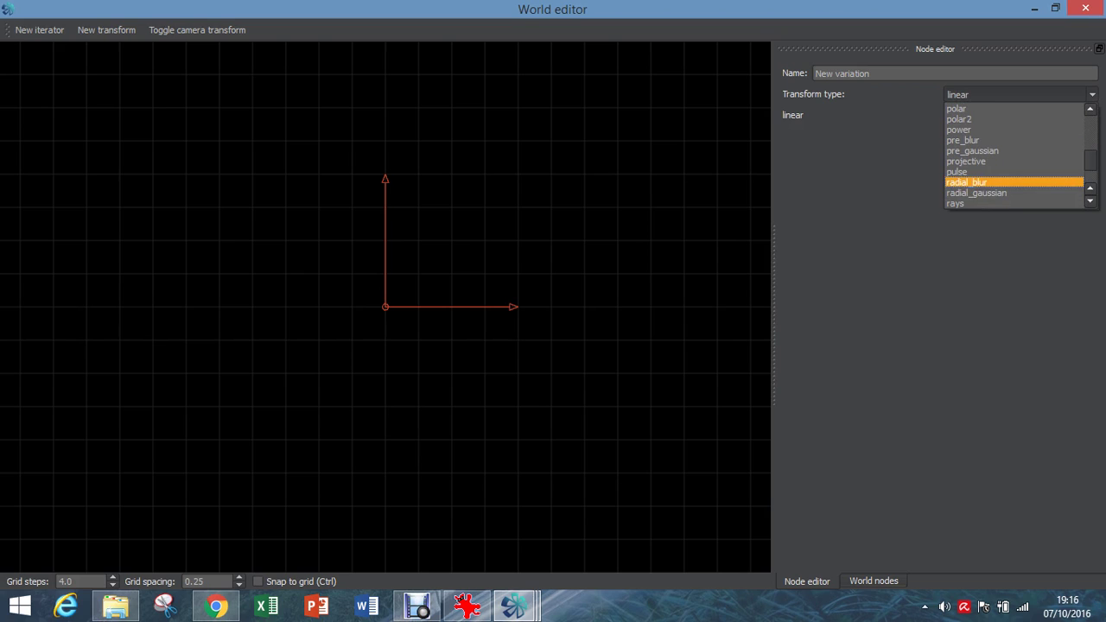
key("Return")
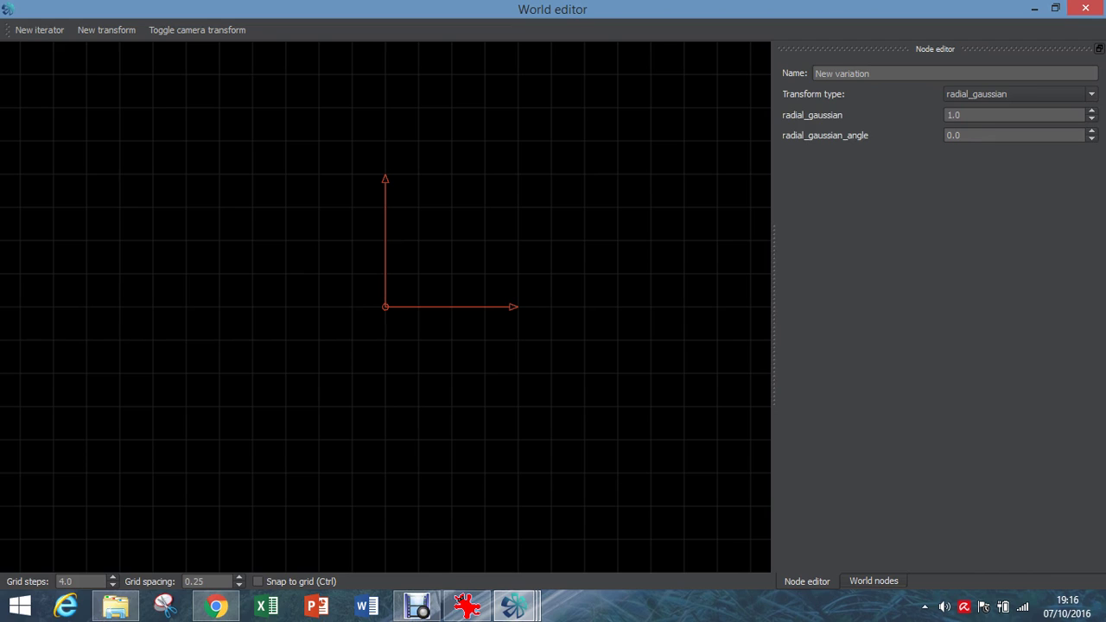
- Set the pre-transform variation's radial_gaussian_angle to 9 and check the render in the main window
left_click(954, 115)
key("Tab")
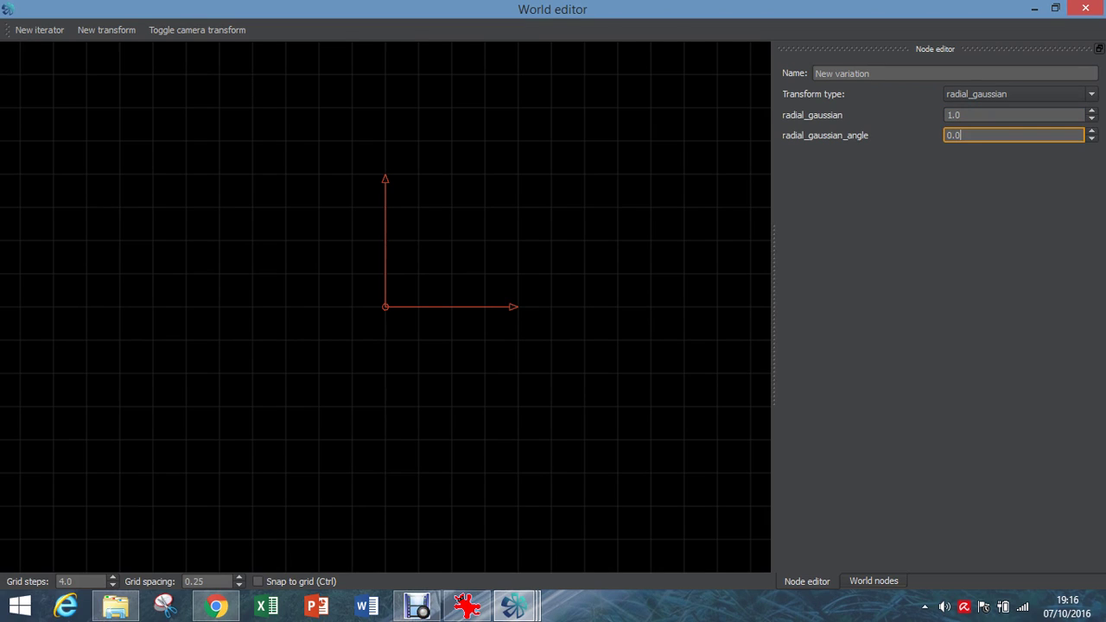
type("9")
key("Return")
mouse_move(519, 608)
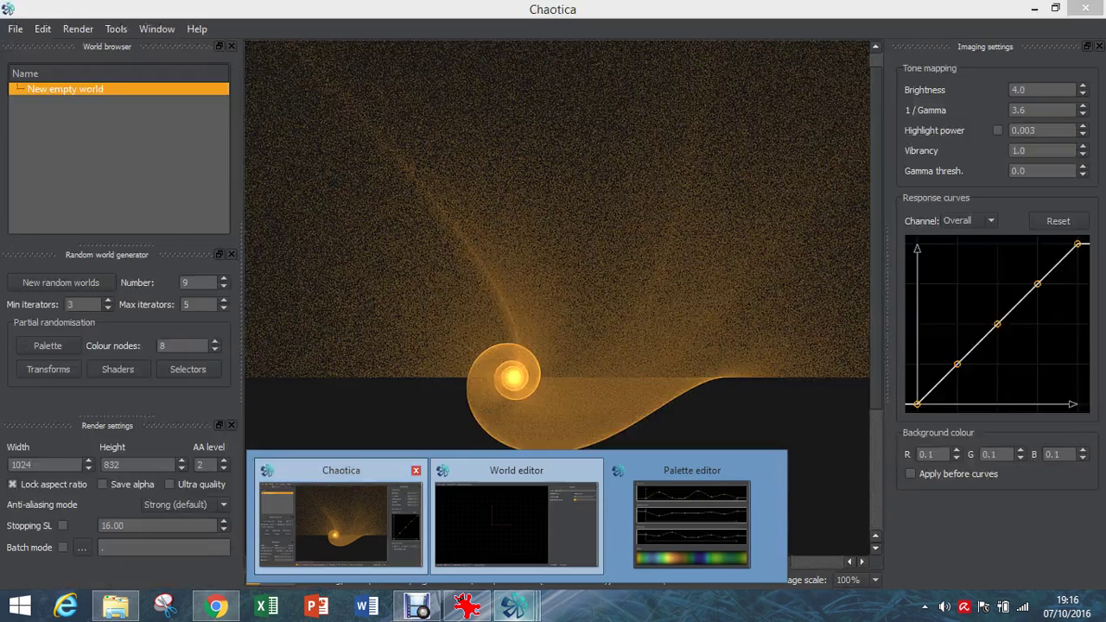
left_click(342, 519)
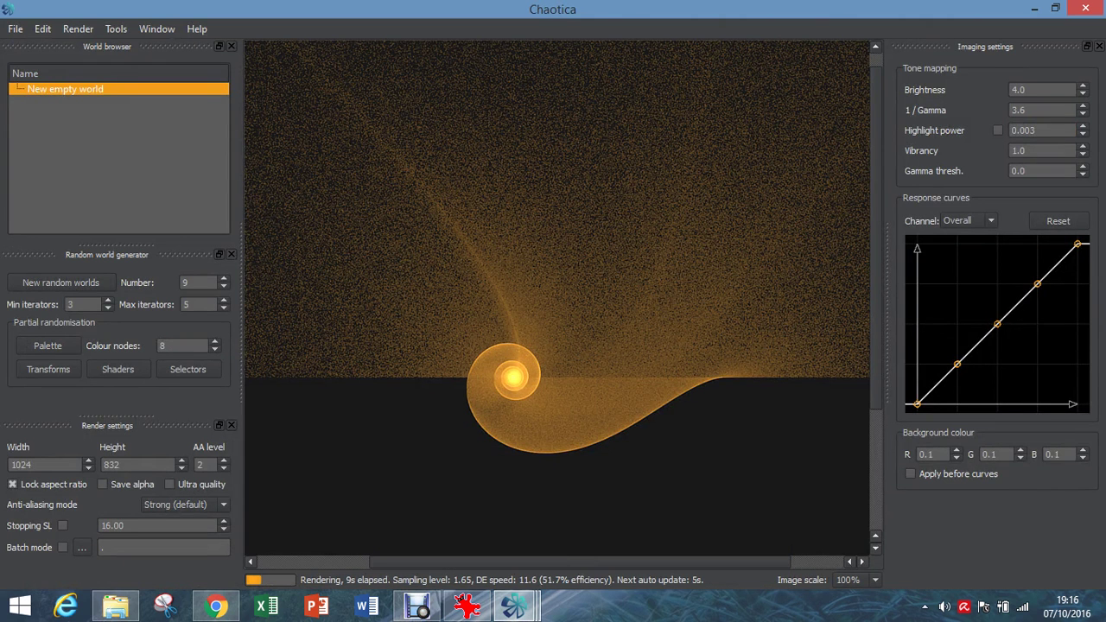
scroll(557, 298, "down", 3)
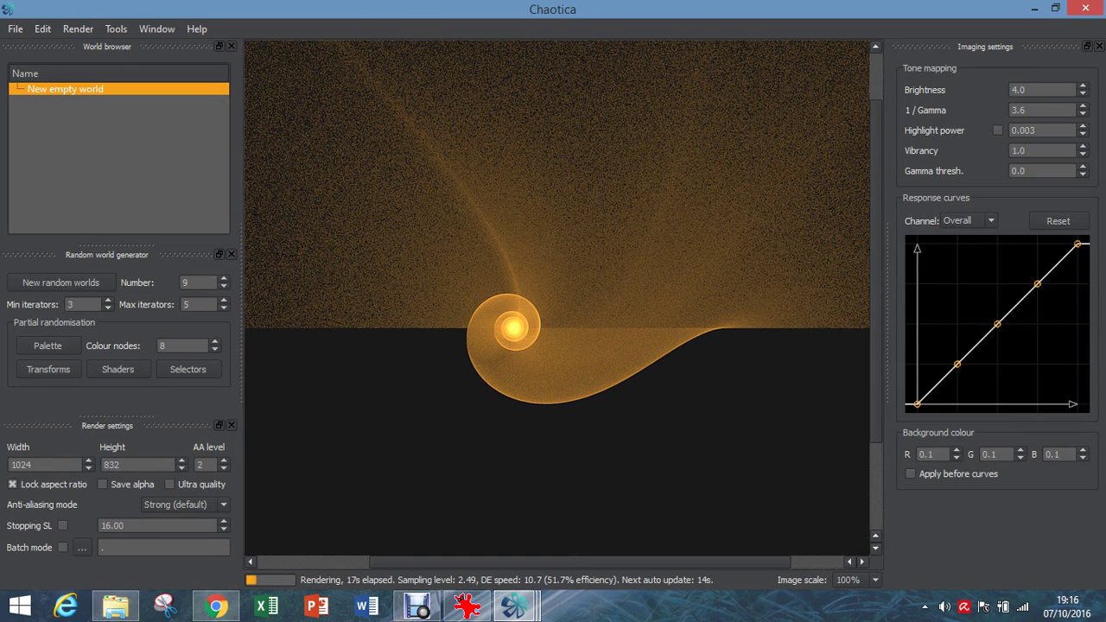
- Review the pre-transform's type choices in the World editor, keep radial_gaussian, and view the render again
mouse_move(515, 606)
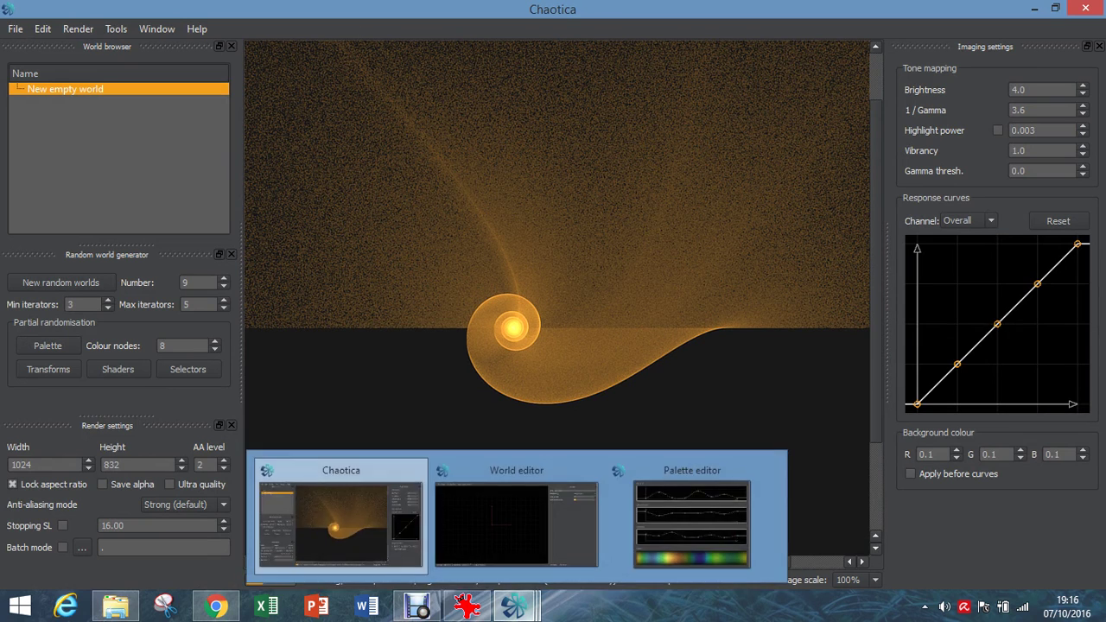
left_click(524, 518)
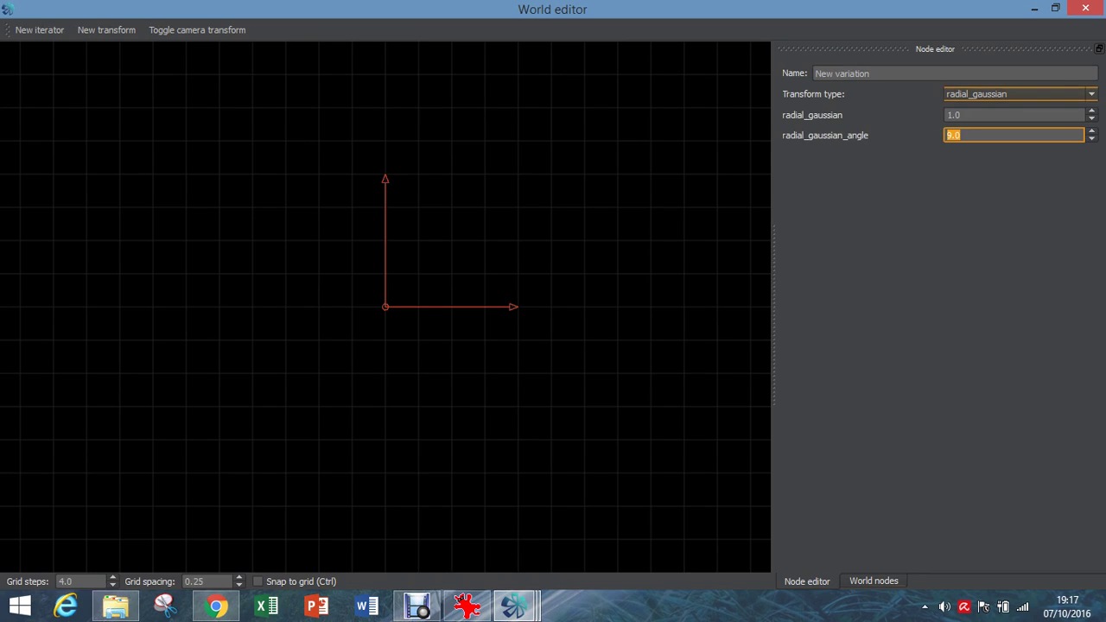
left_click(1014, 94)
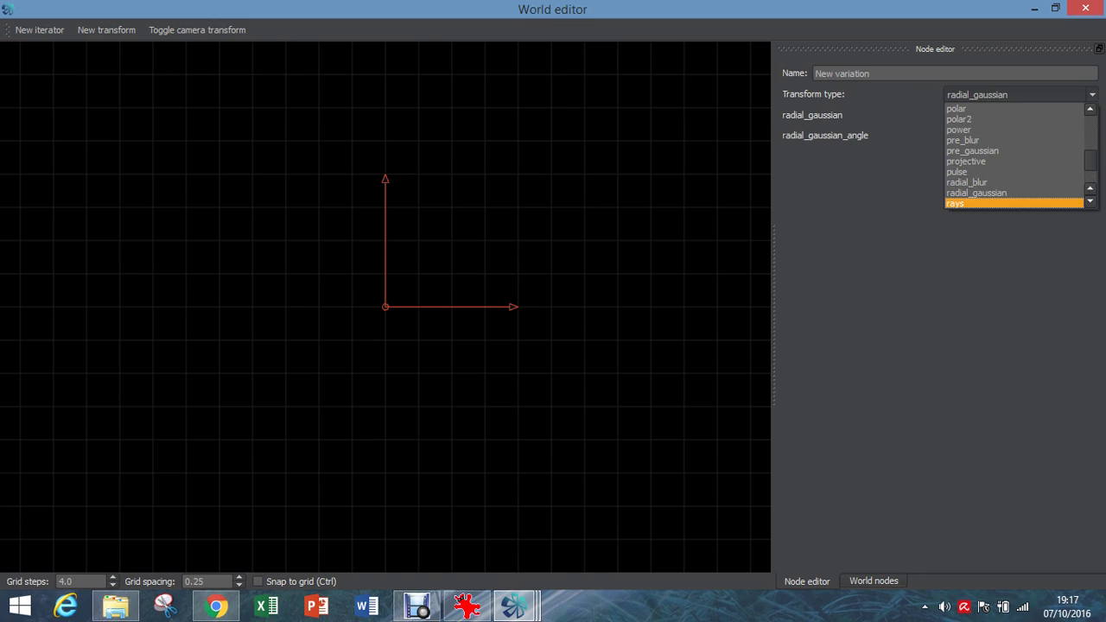
left_click(976, 193)
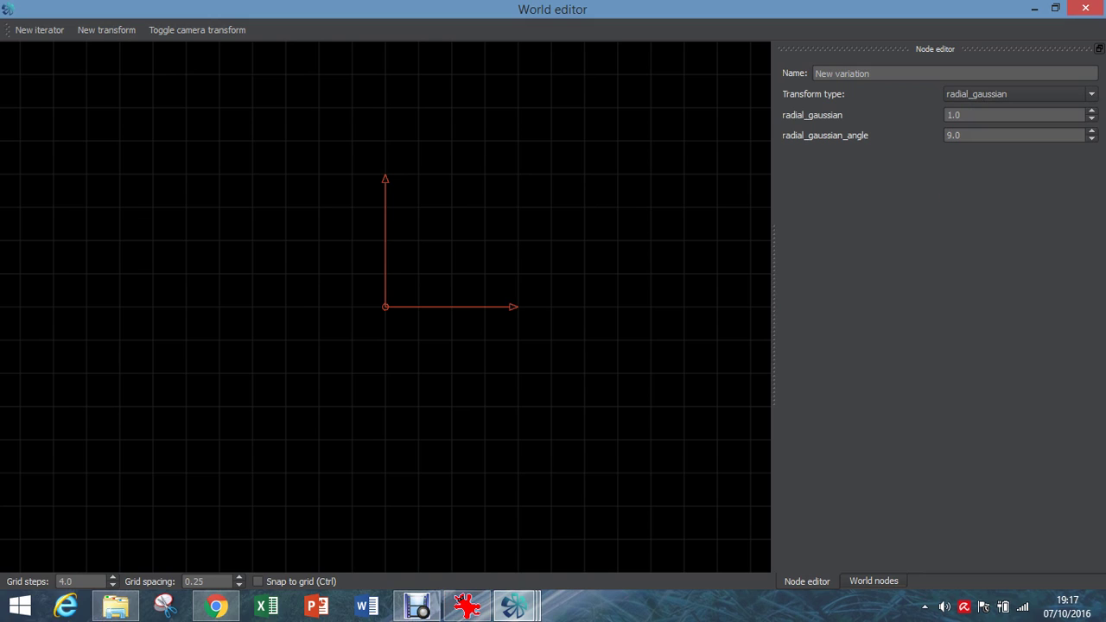
mouse_move(514, 606)
left_click(340, 523)
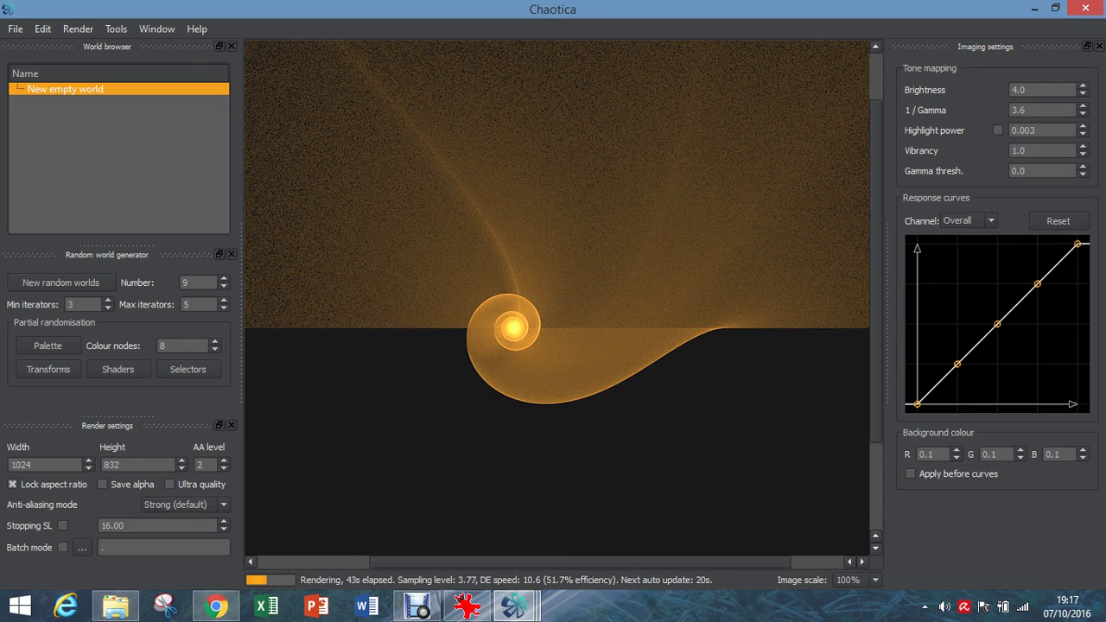
- Reopen the World editor and show the variation under Iterator 1's pre_transforms in the world nodes
key("alt+w")
key("Down")
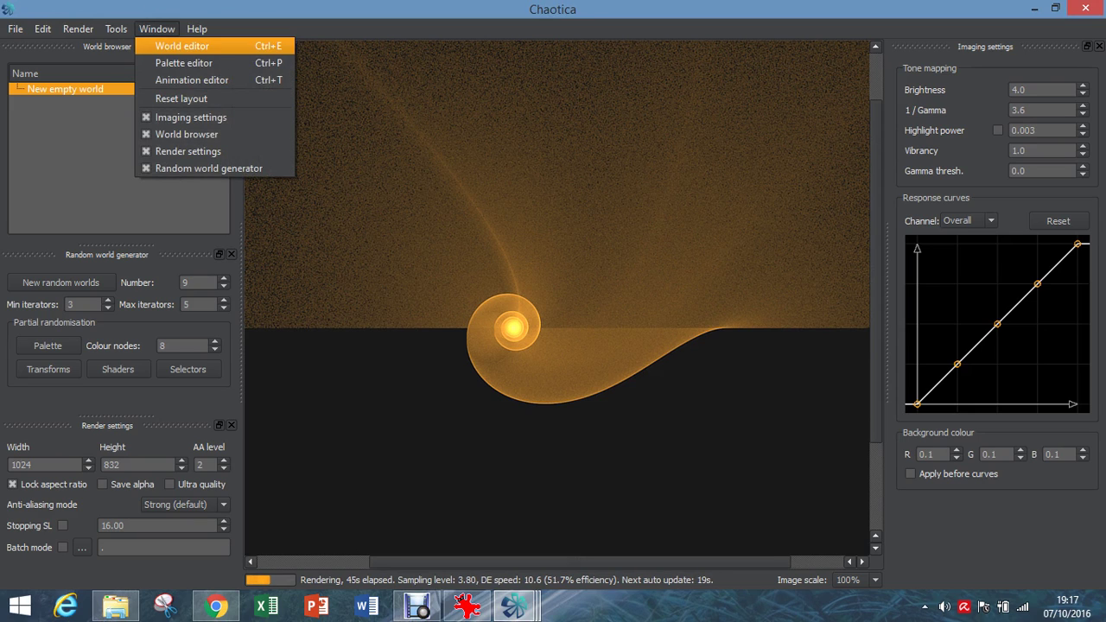
key("Return")
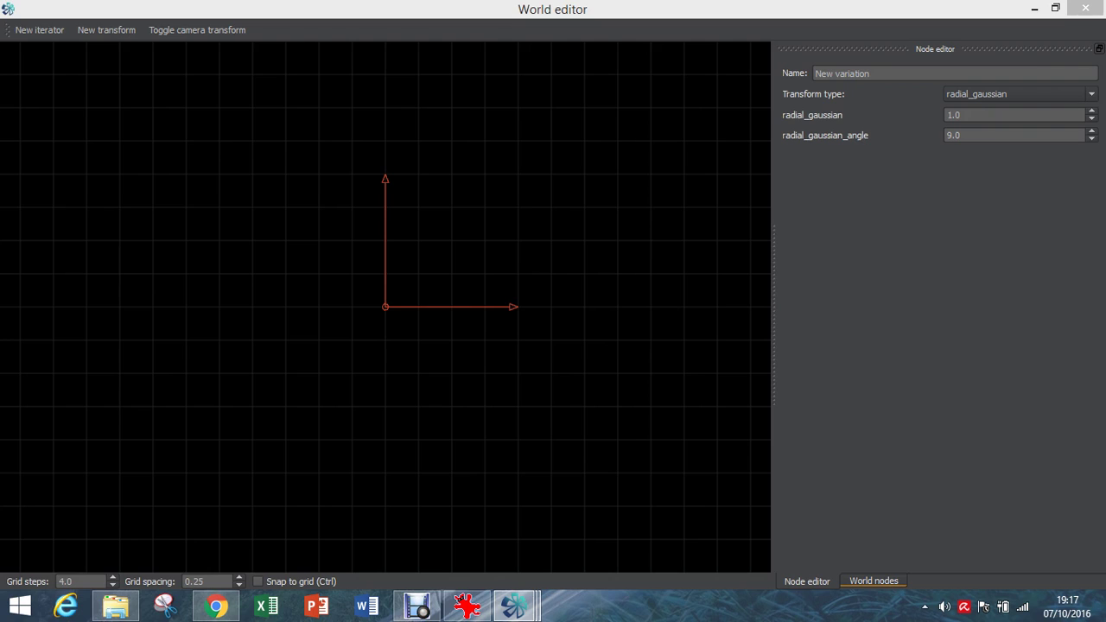
left_click(874, 580)
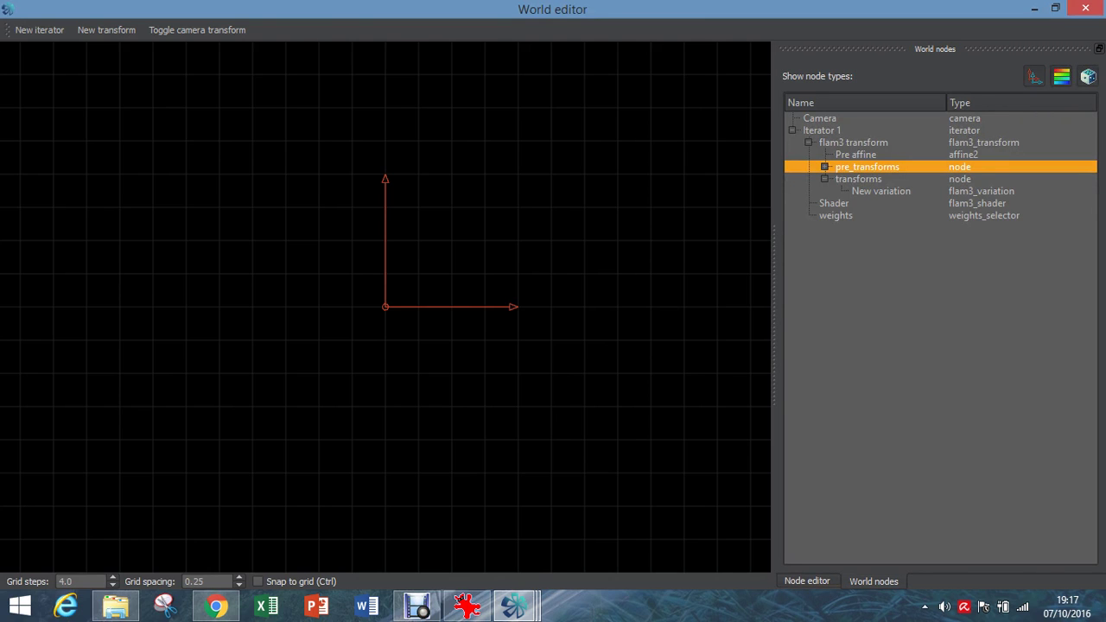
left_click(824, 167)
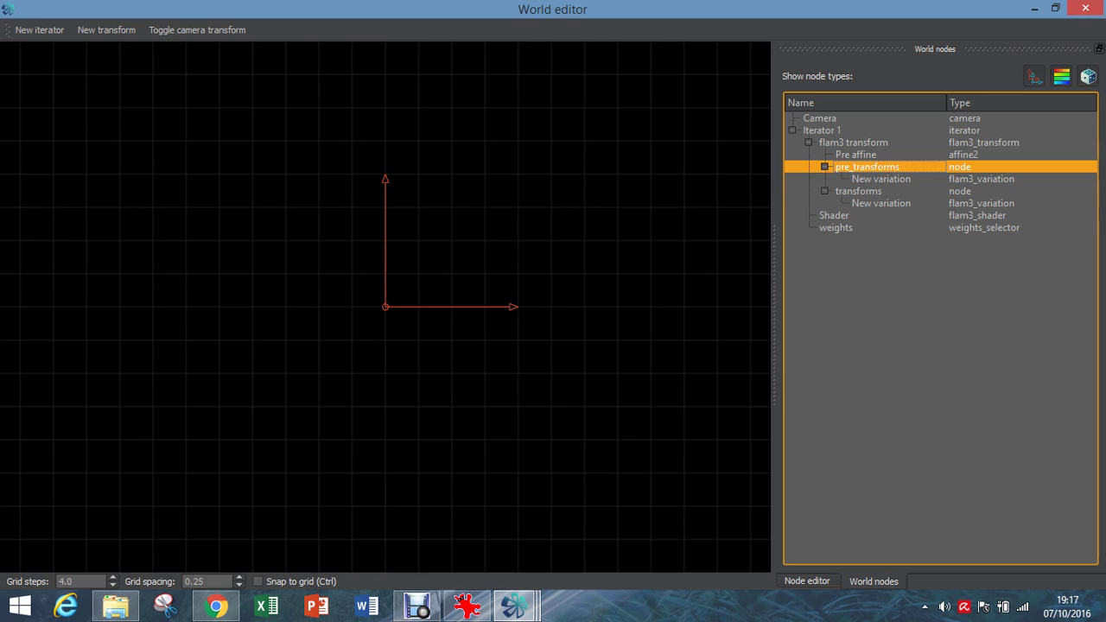
- Rename the variation under Iterator 1's transforms node as spiral and return to the world nodes
left_click(880, 203)
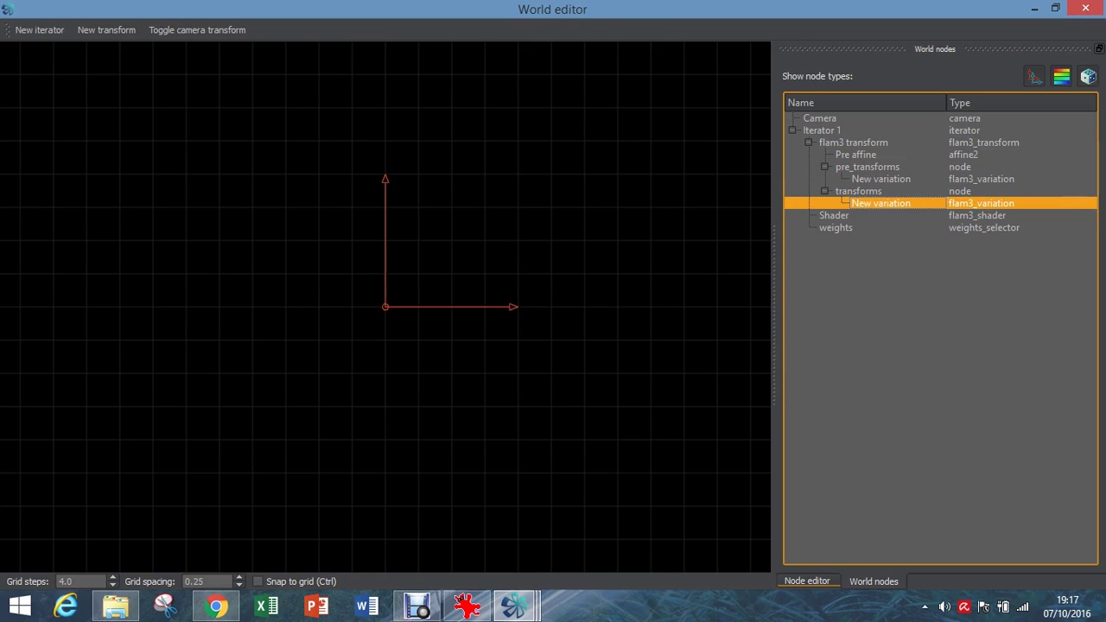
left_click(807, 580)
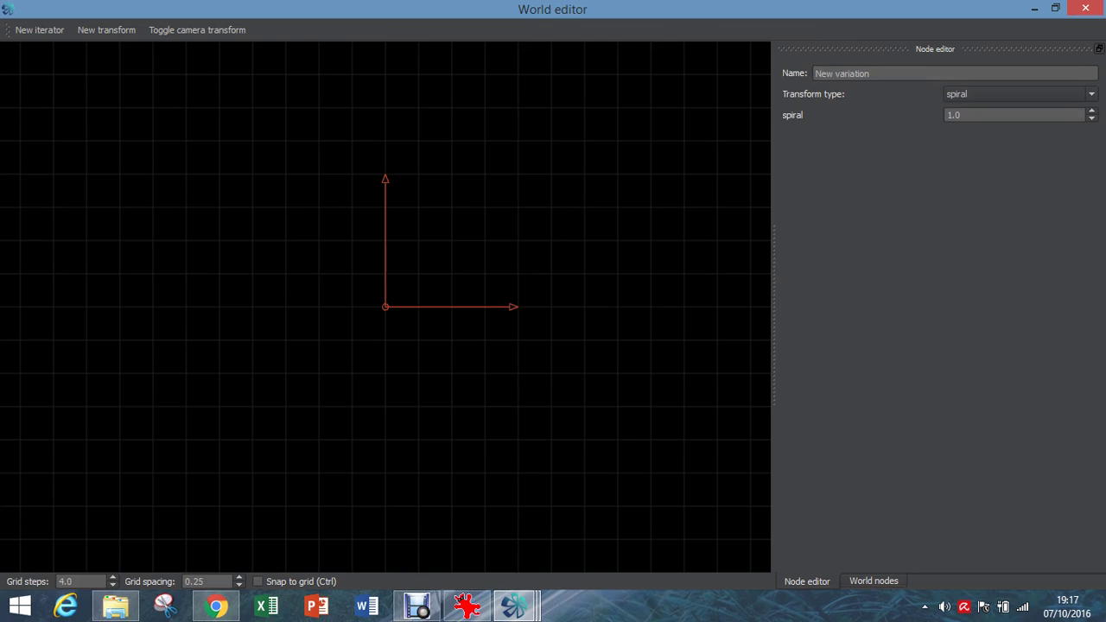
left_click(842, 73)
type("spiral")
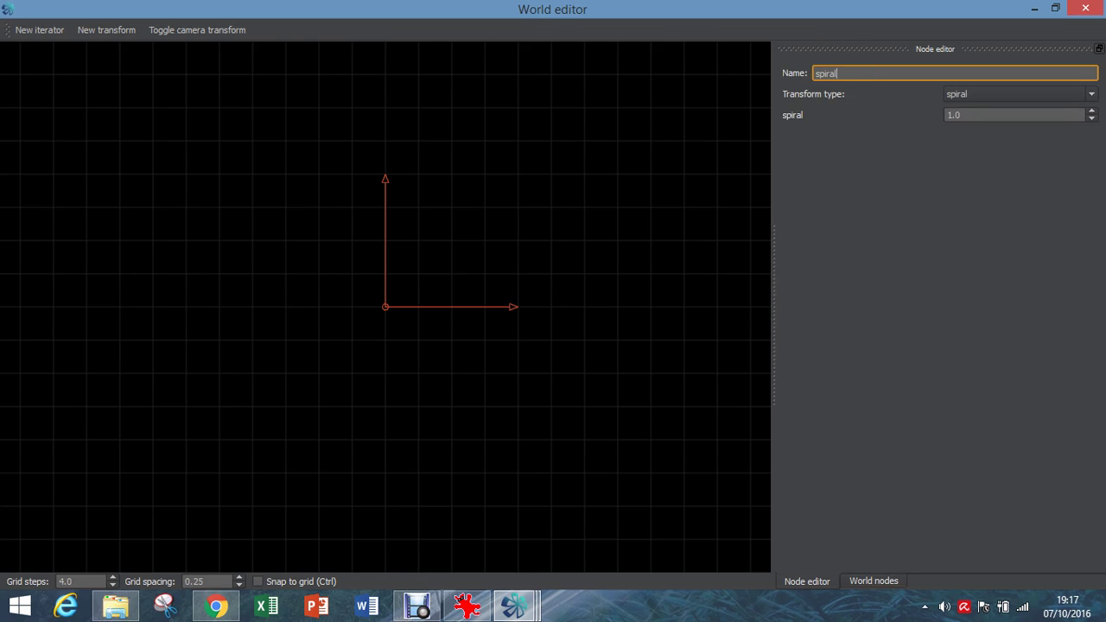
left_click(873, 580)
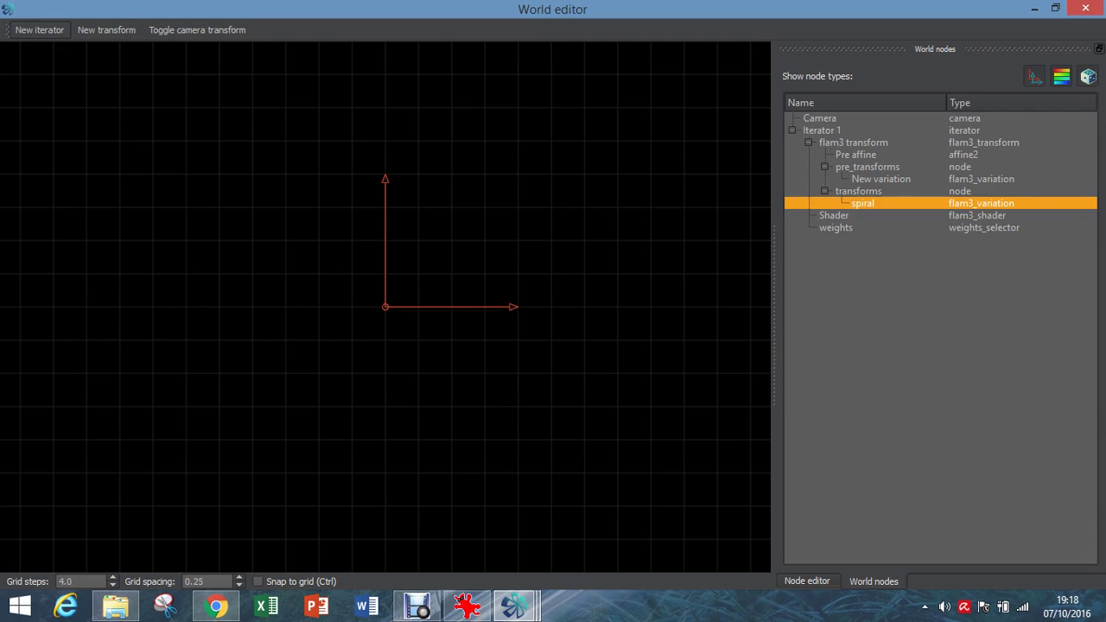
- Add a second iterator and add a new transform to its transforms node
left_click(39, 30)
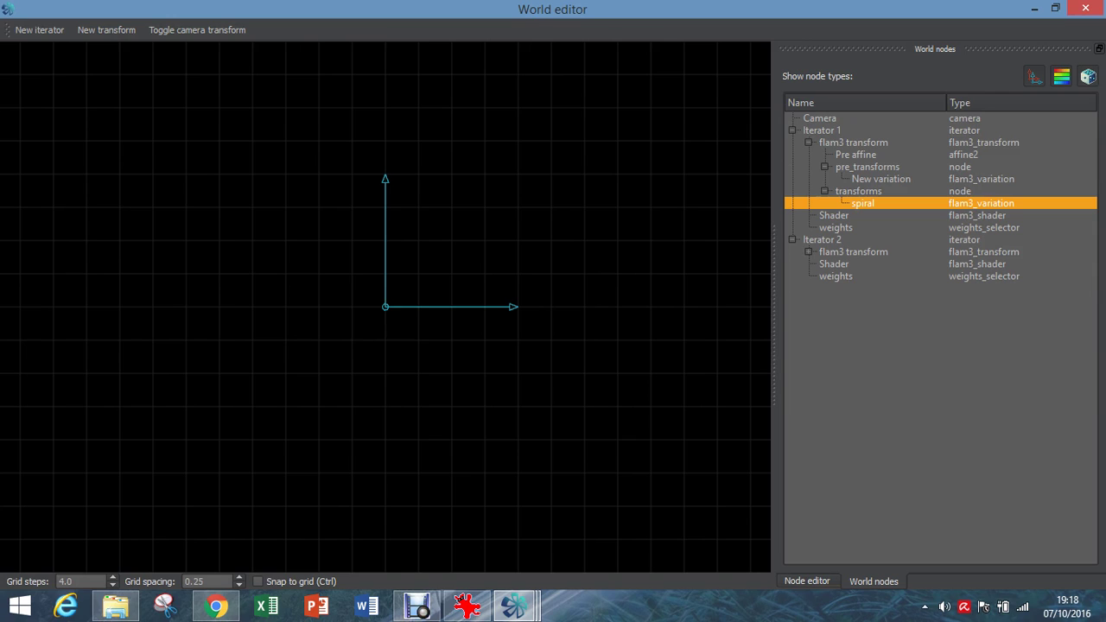
mouse_move(514, 605)
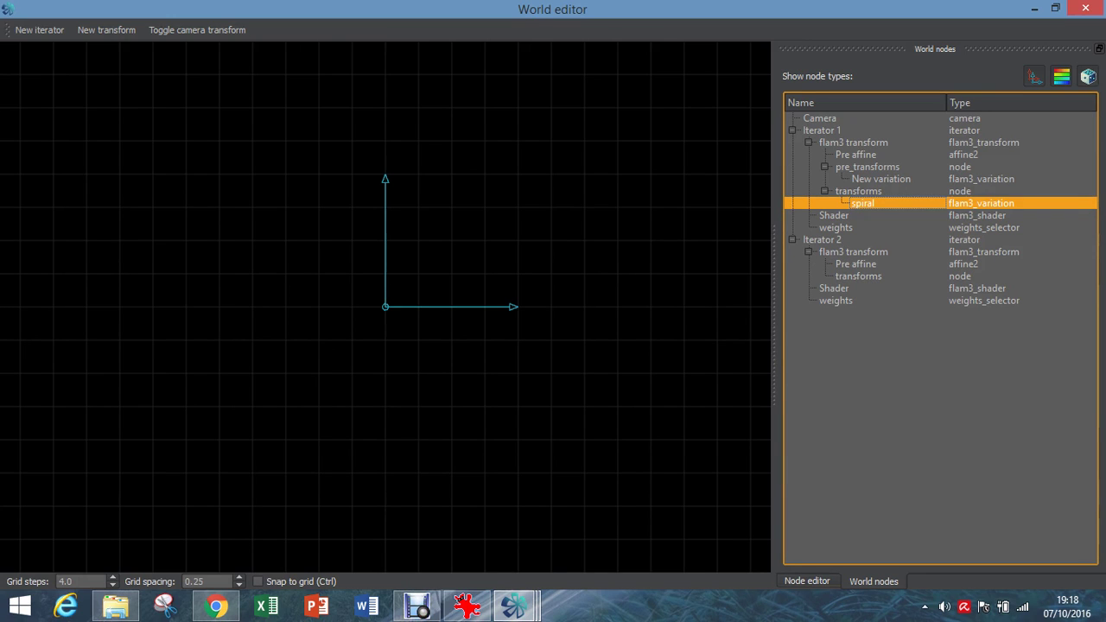
left_click(858, 276)
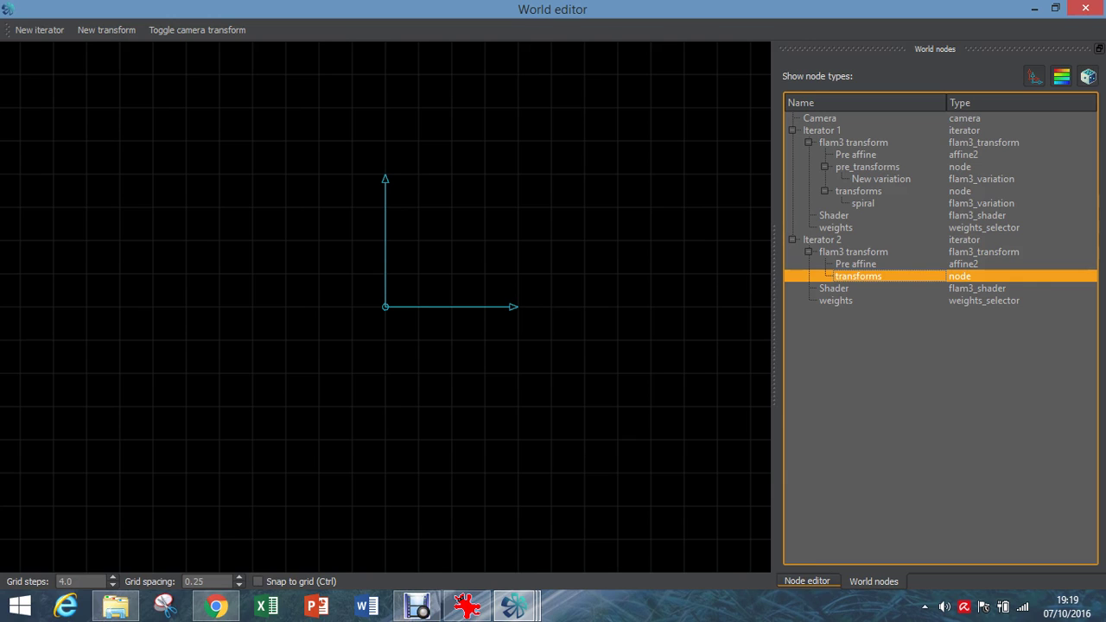
left_click(806, 581)
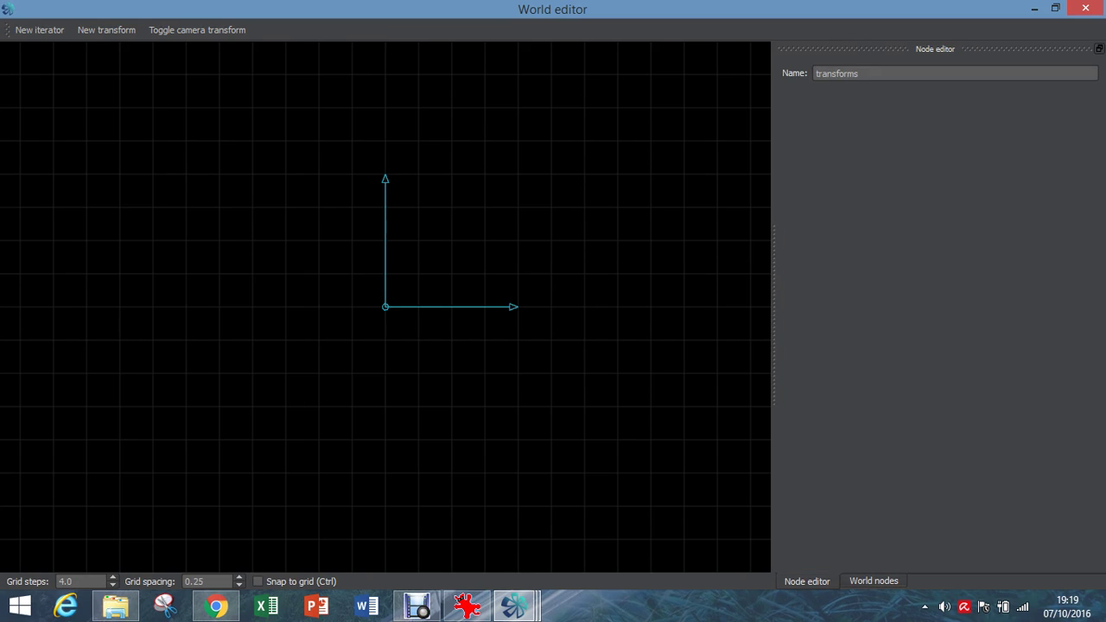
left_click(106, 30)
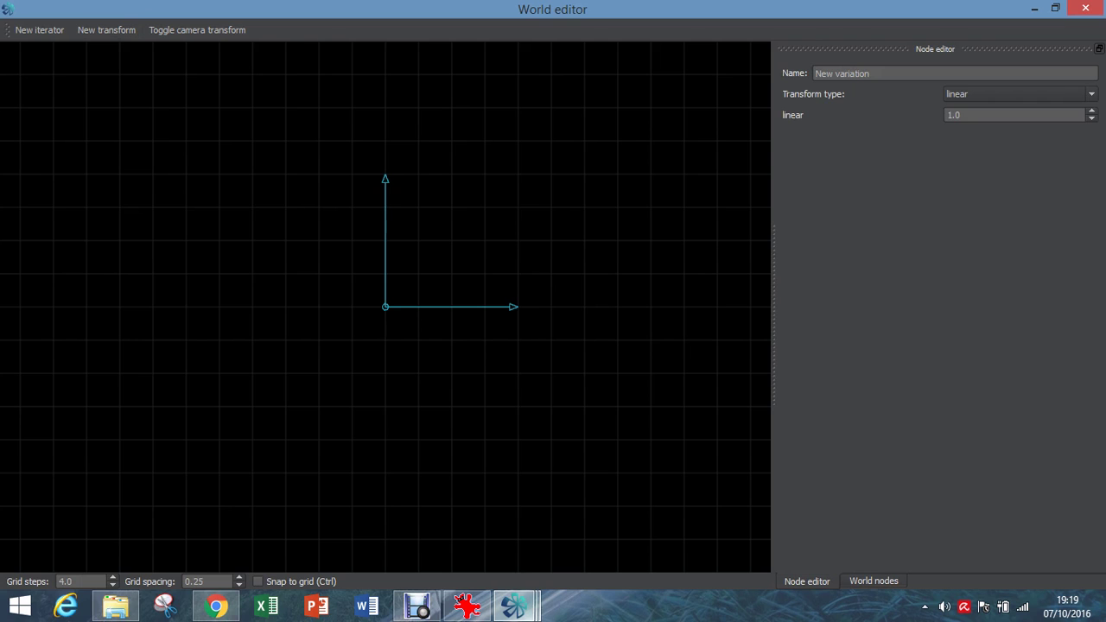
- Check the render in the main window and return to the World editor
left_click(341, 518)
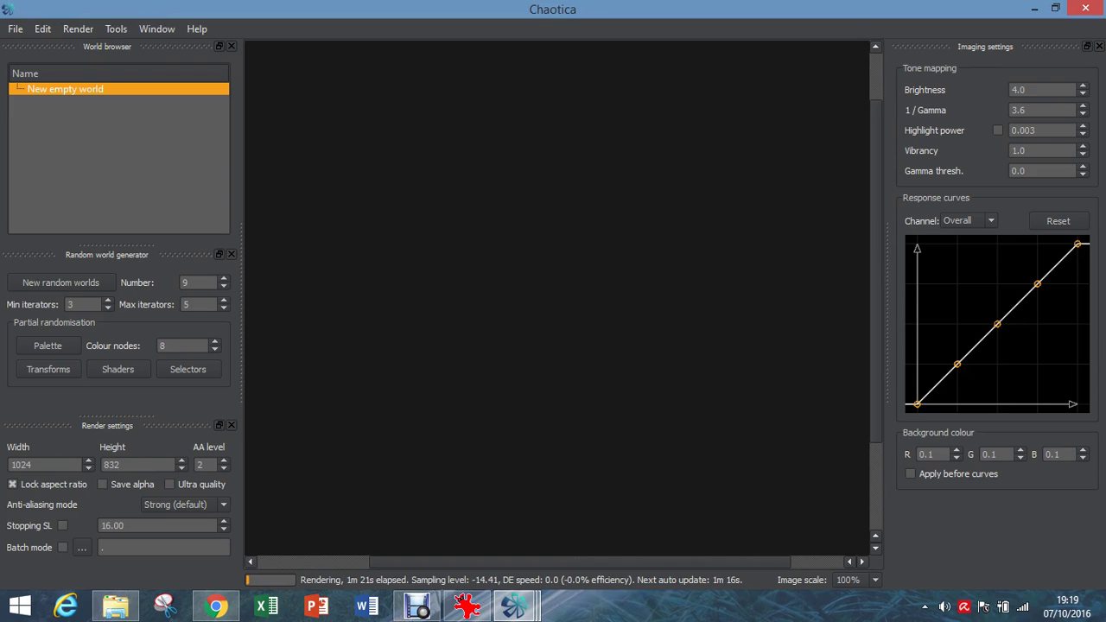
mouse_move(516, 604)
scroll(557, 298, "left", 3)
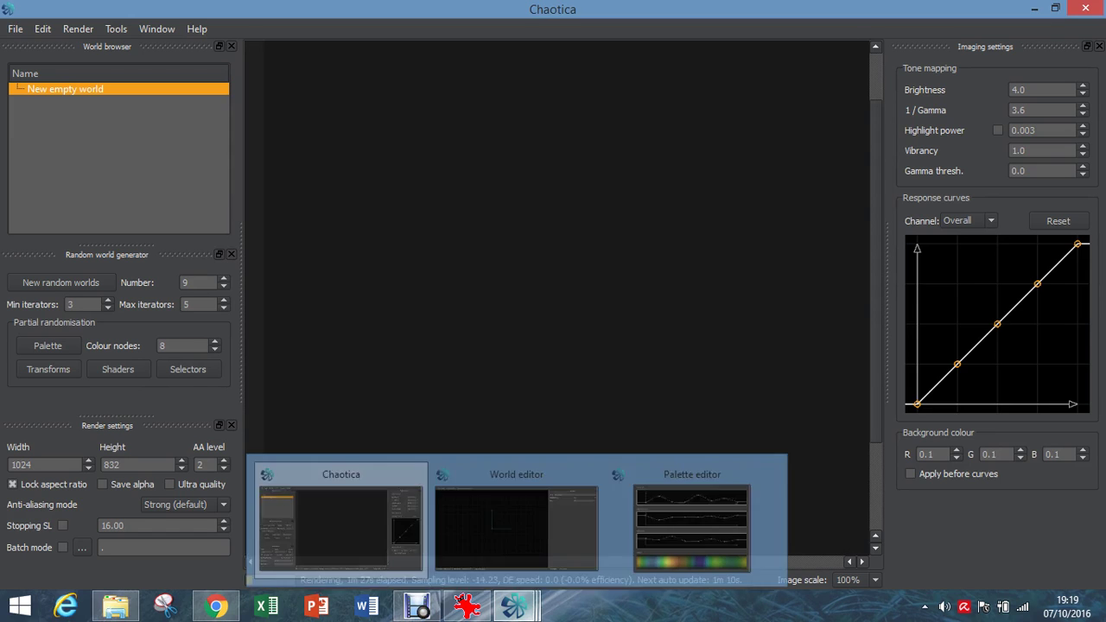
left_click(515, 502)
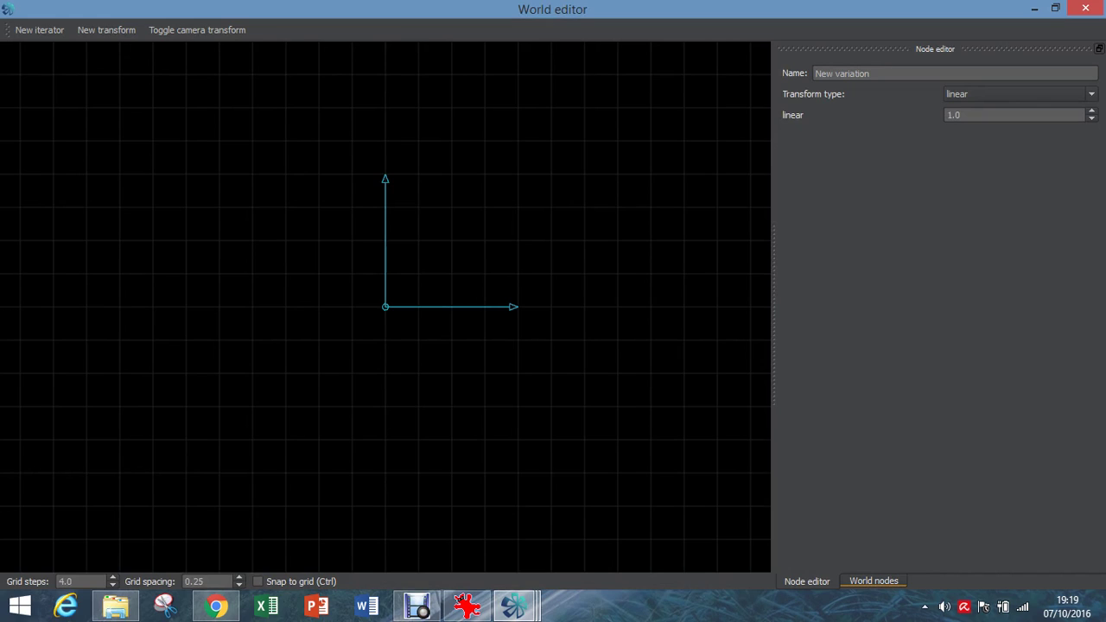
- Open the Pre affine of Iterator 2's flam3 transform in the Node editor
left_click(873, 581)
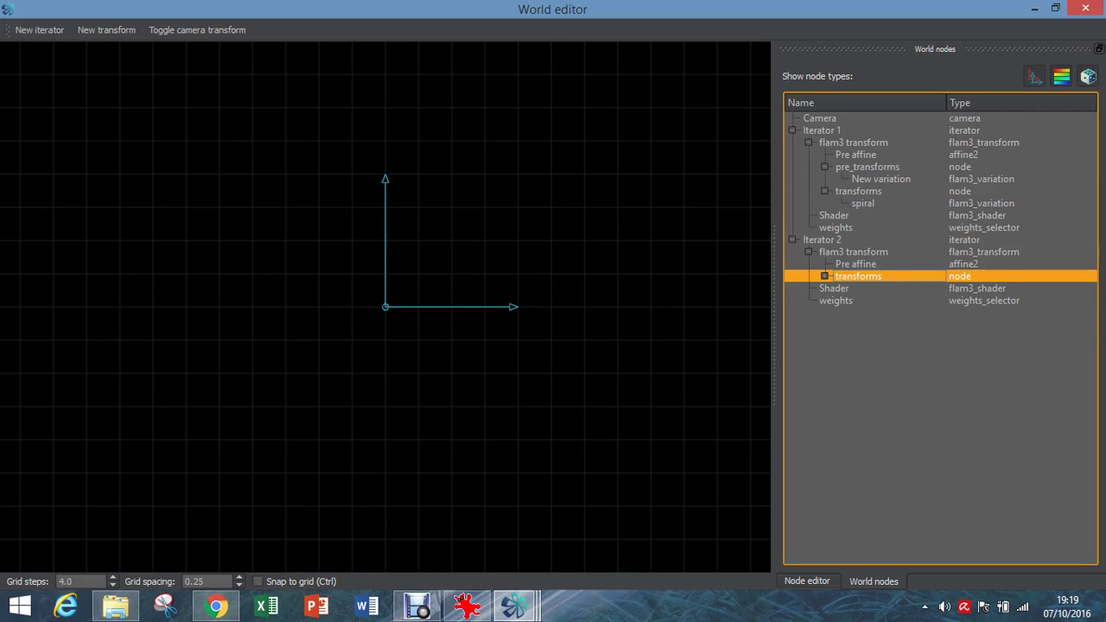
left_click(855, 263)
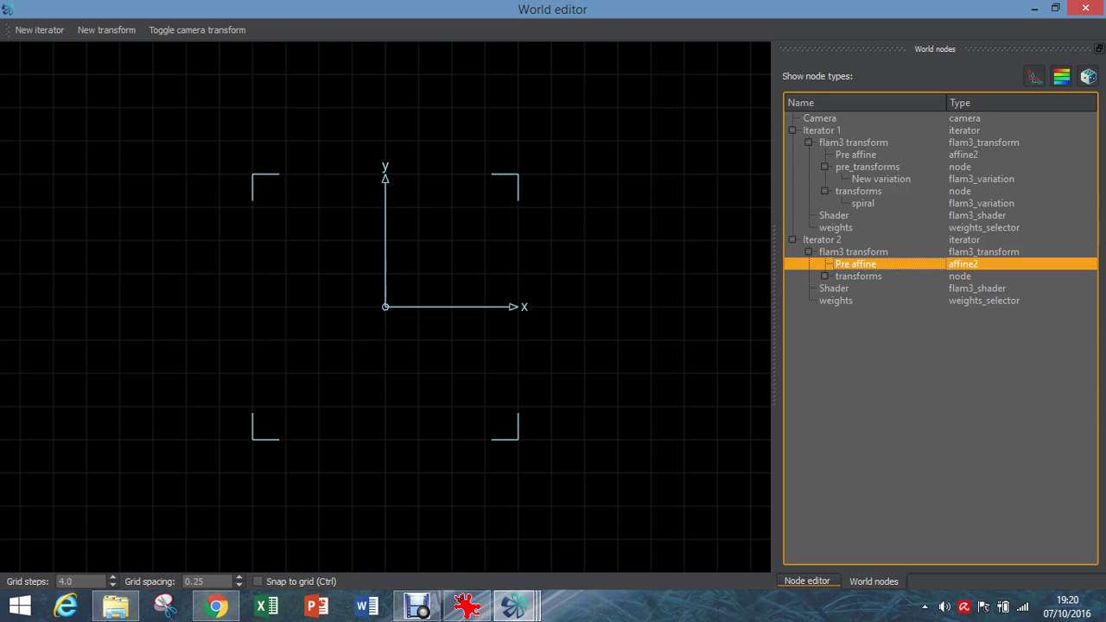
left_click(807, 580)
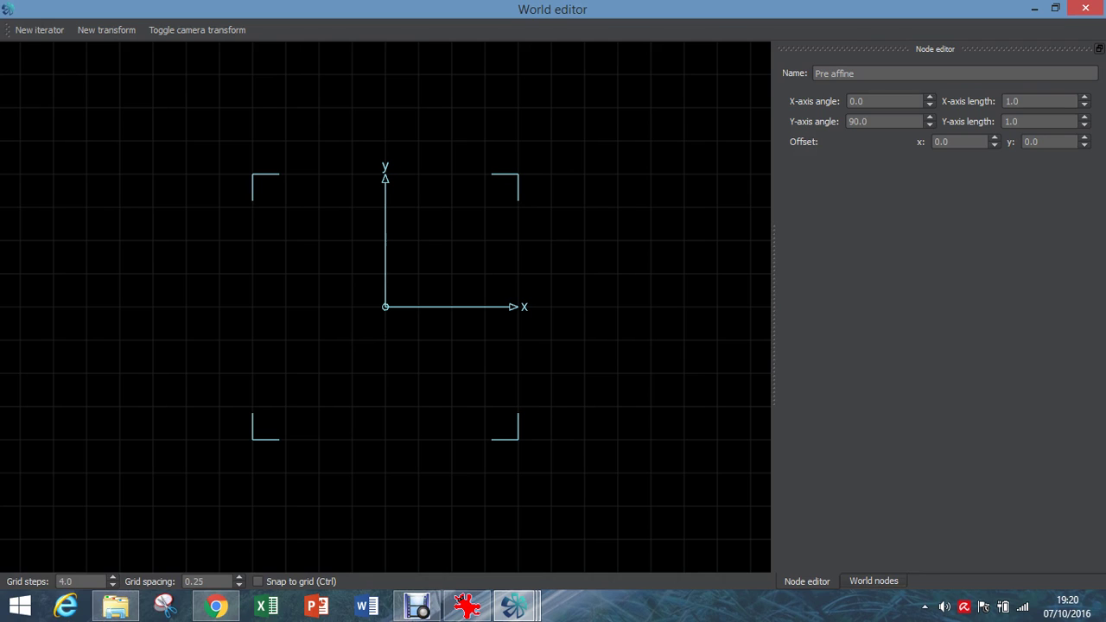
- Try moving Iterator 2's Pre affine freehand to an offset of about x -2.2, y -1.12, and reset both offsets to 0
left_click_drag(385, 307, 93, 455)
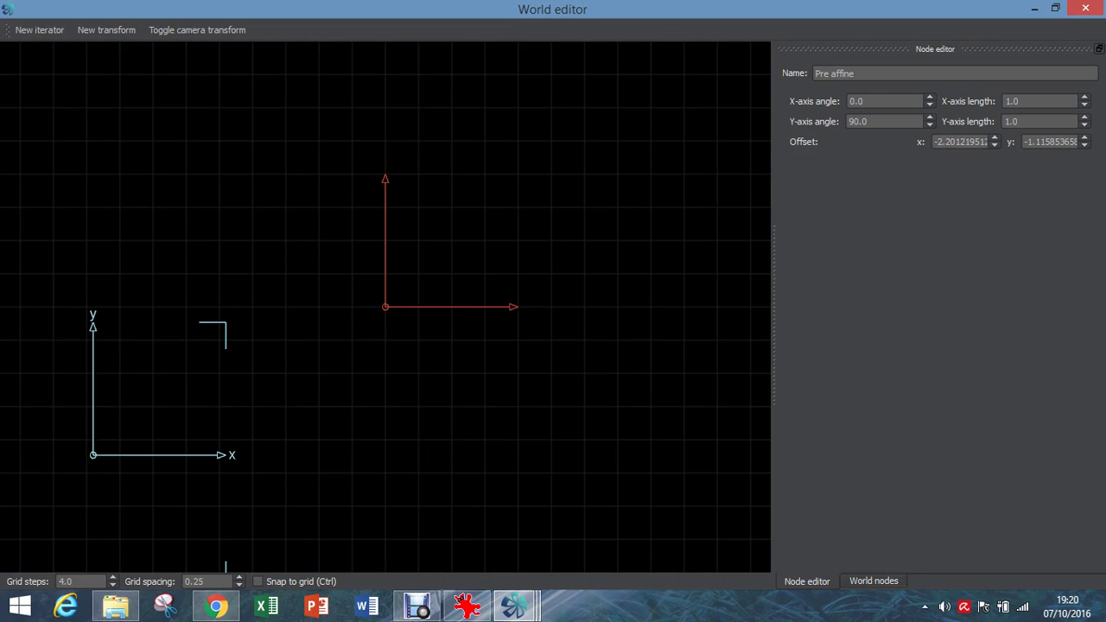
left_click(959, 142)
key("ctrl+a")
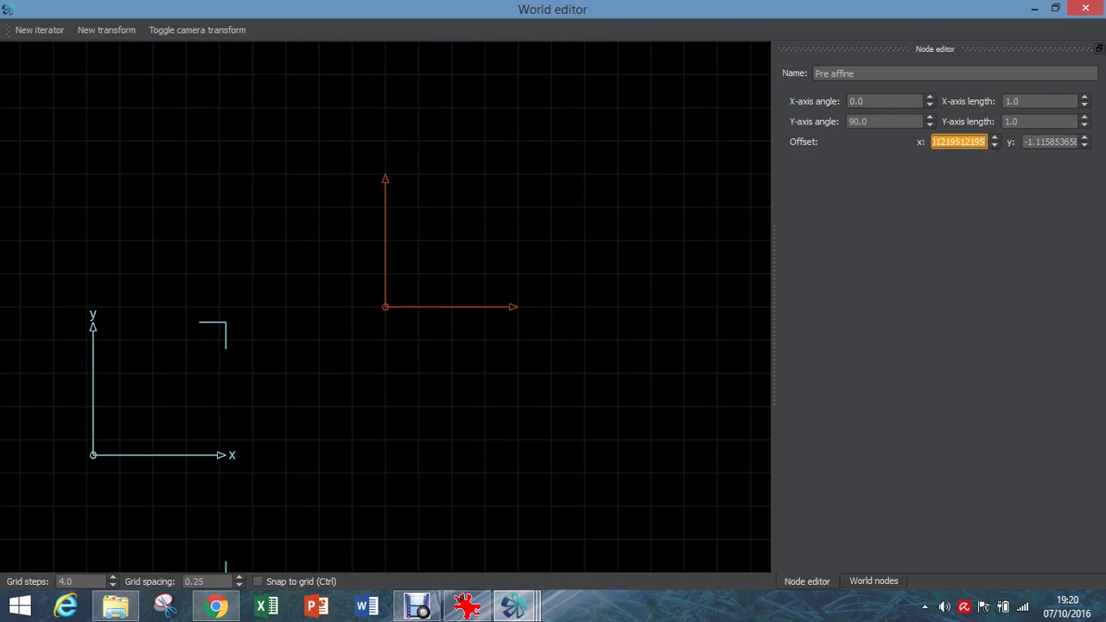
type("0")
key("Return")
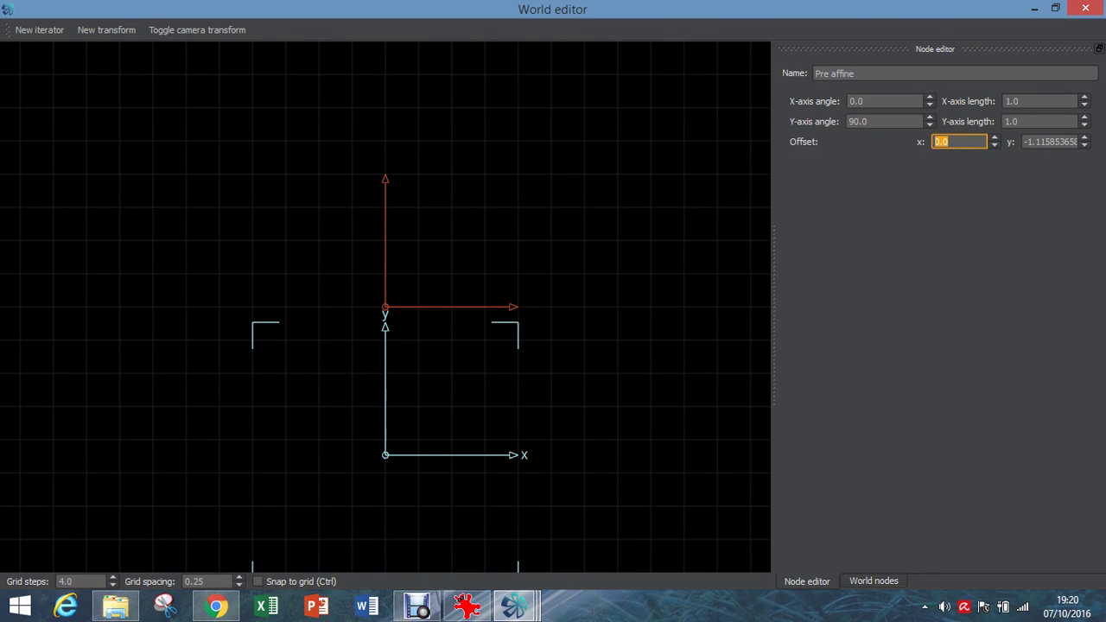
key("Tab")
type("0")
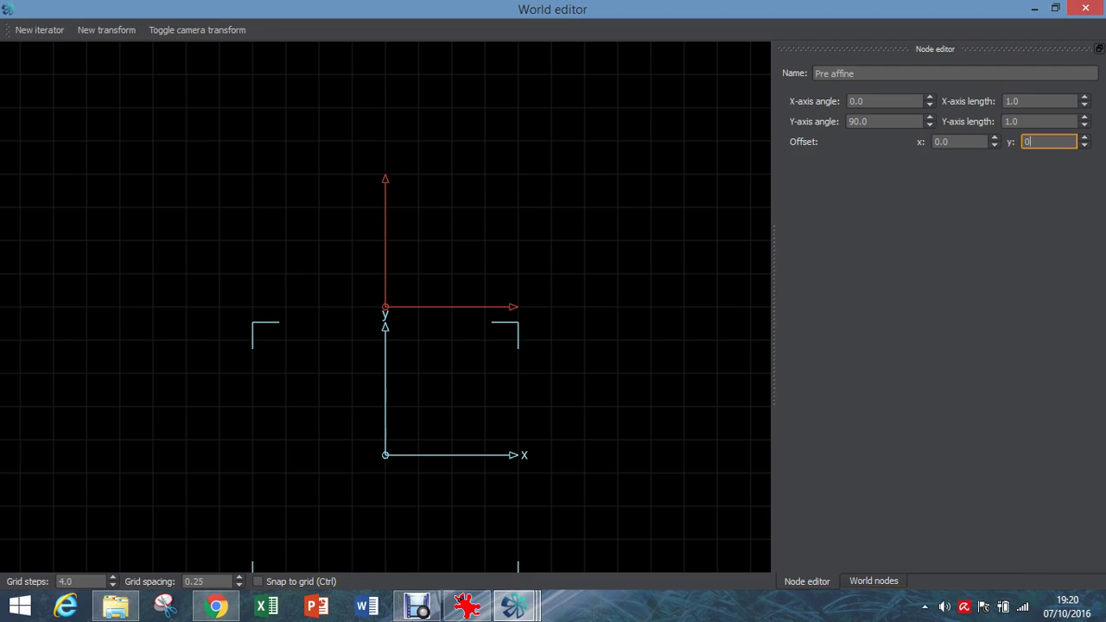
key("Return")
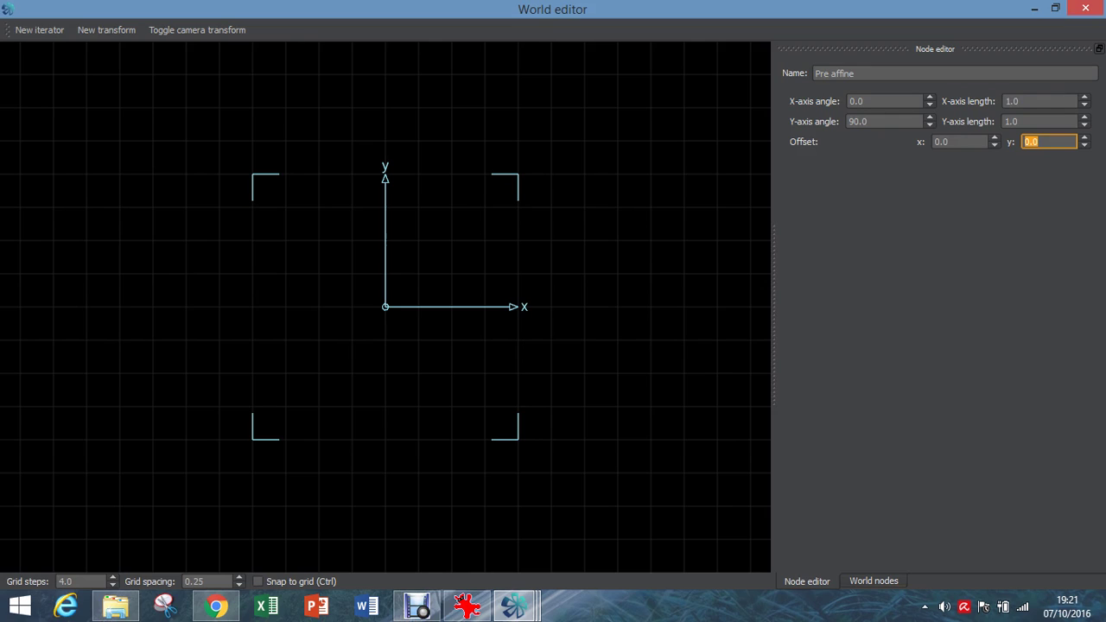
- Try x offsets of 1 and -1 on Iterator 2's Pre affine and settle on 1
key("shift+Tab")
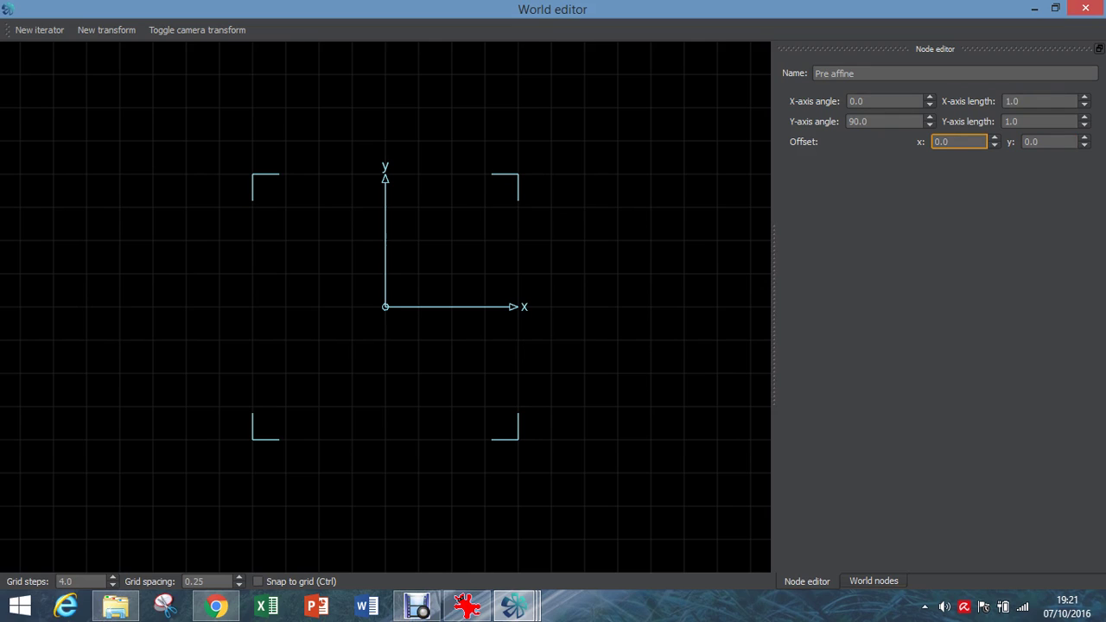
key("Up")
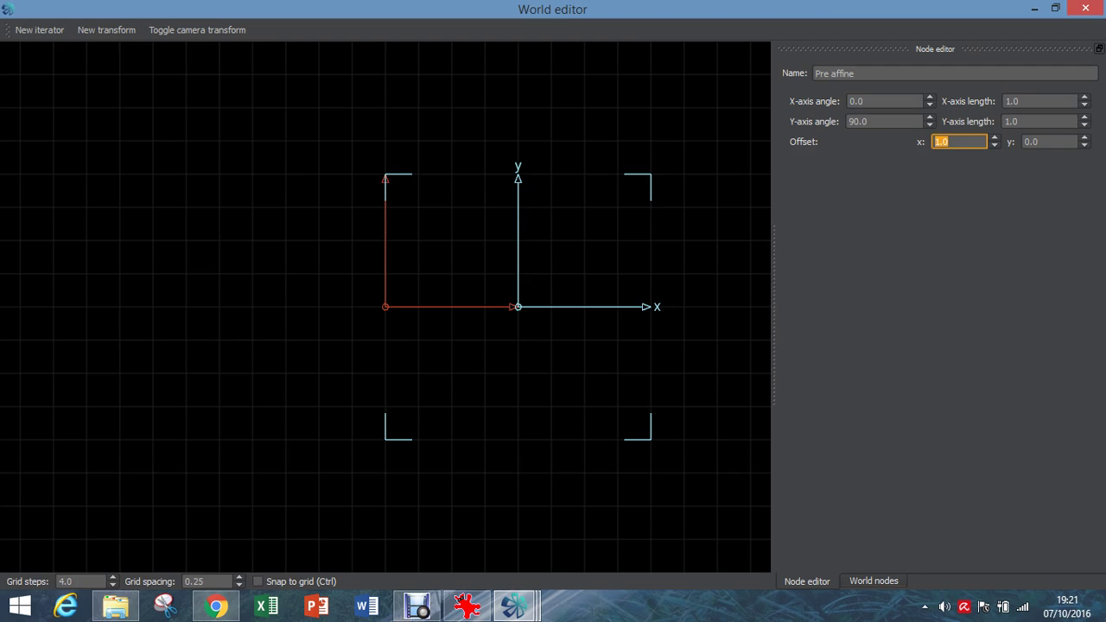
left_click(949, 142)
key("ctrl+a")
type("-1")
key("Return")
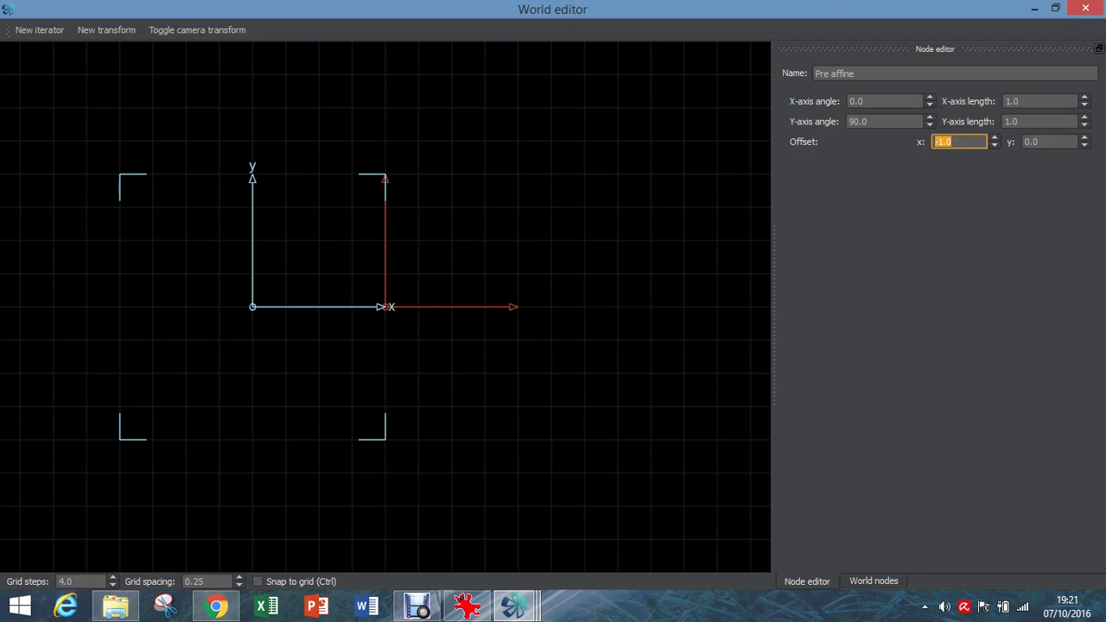
type("1")
key("Return")
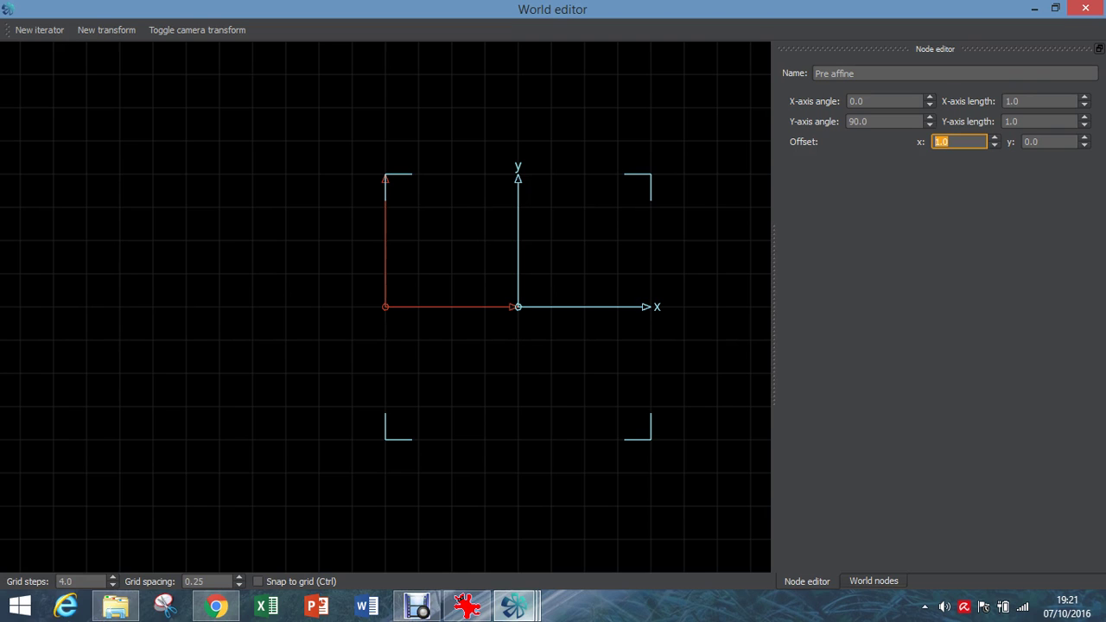
- View the updated render in the main window, including the row of spirals at its far side
mouse_move(516, 606)
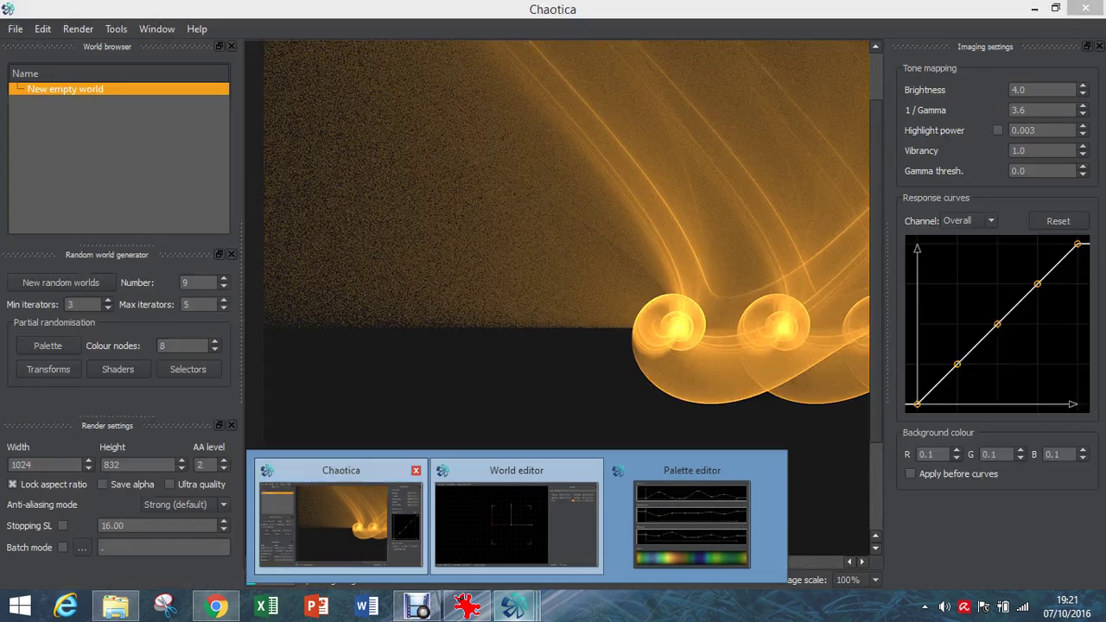
left_click(341, 518)
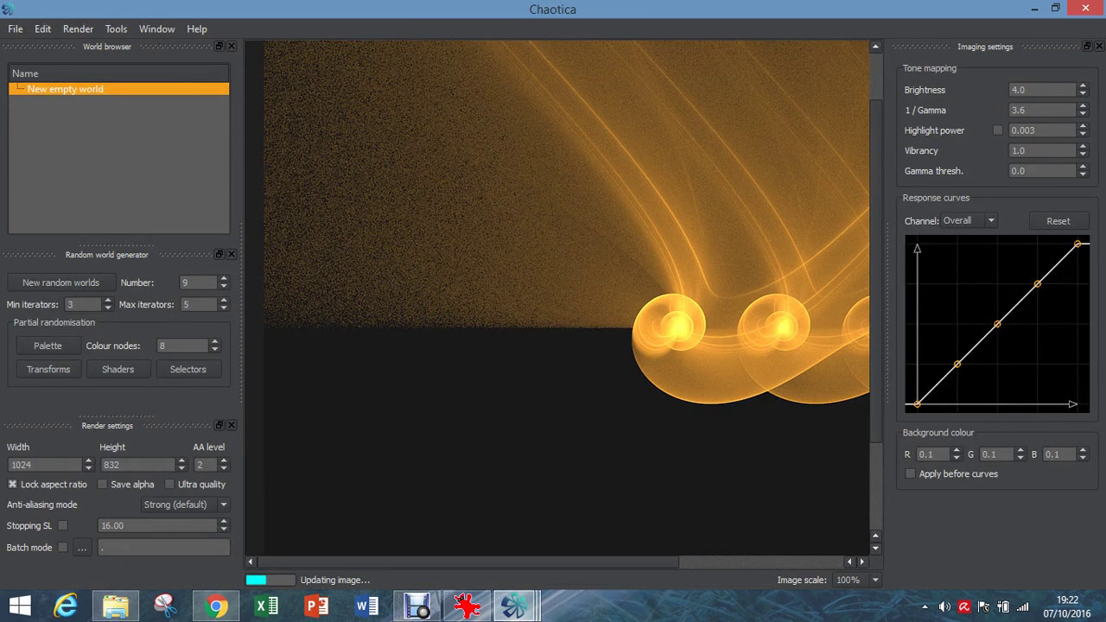
scroll(558, 298, "right", 5)
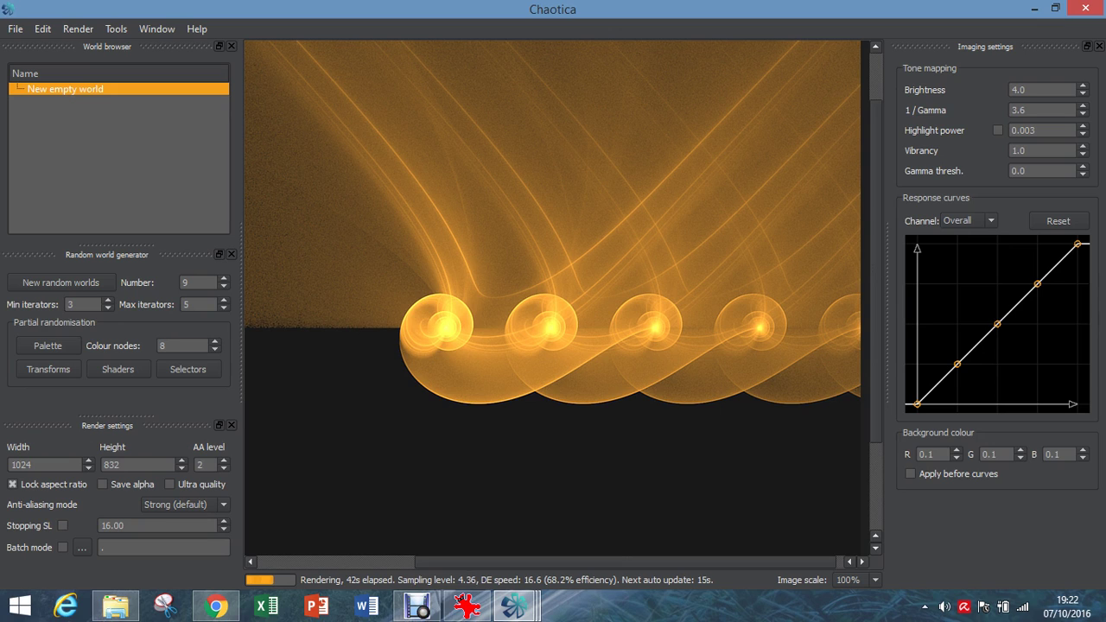
- Try mobius as the transform type of Iterator 2's variation and view the render in the main window
mouse_move(515, 606)
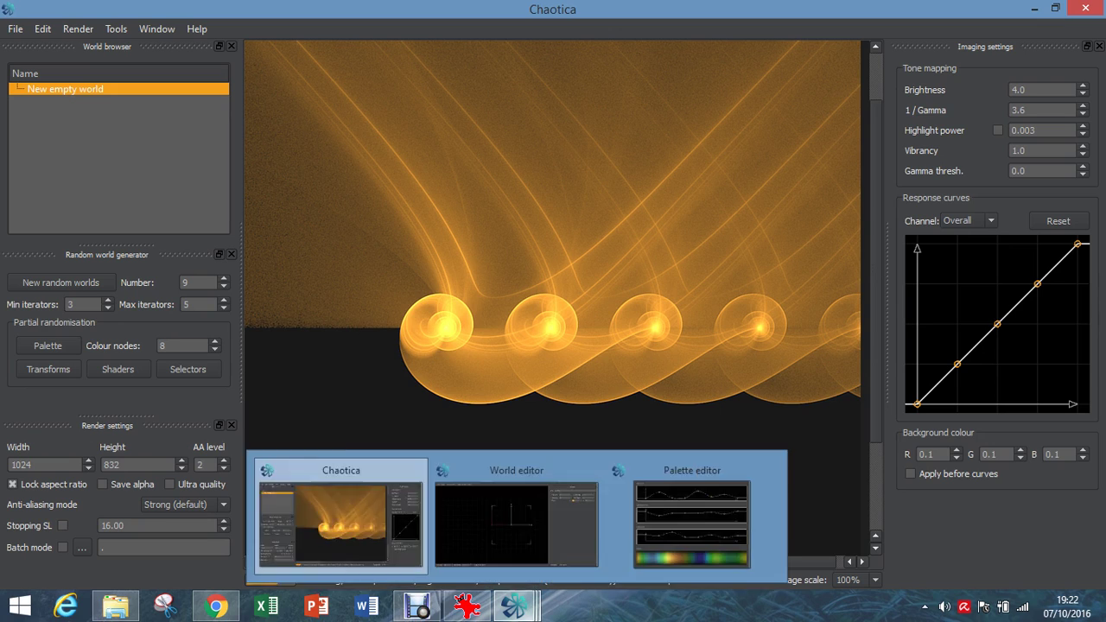
left_click(516, 518)
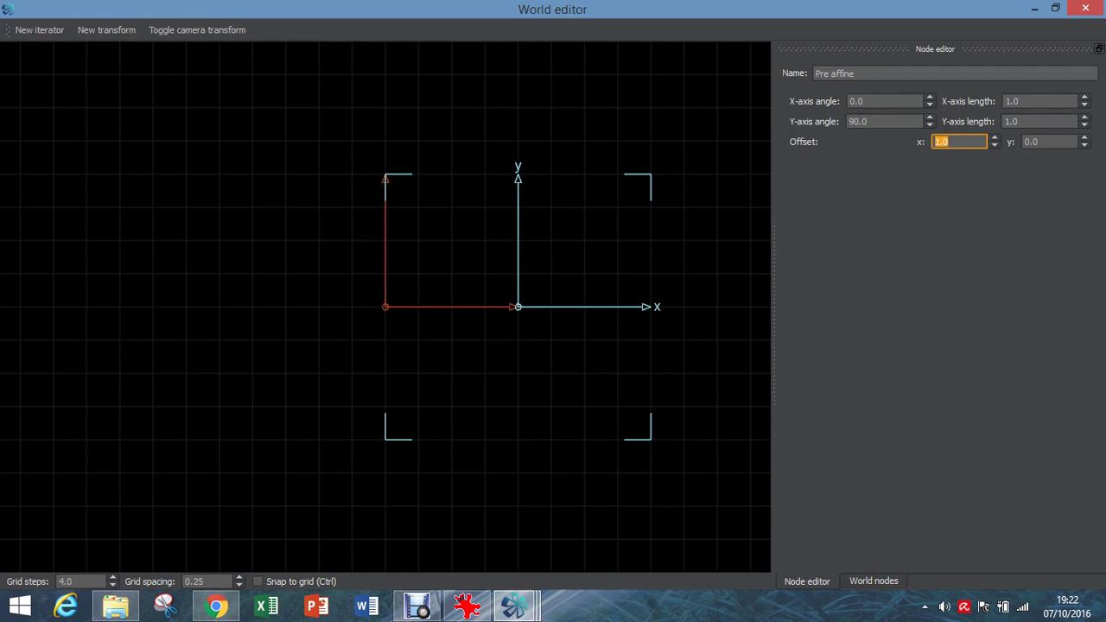
left_click(873, 580)
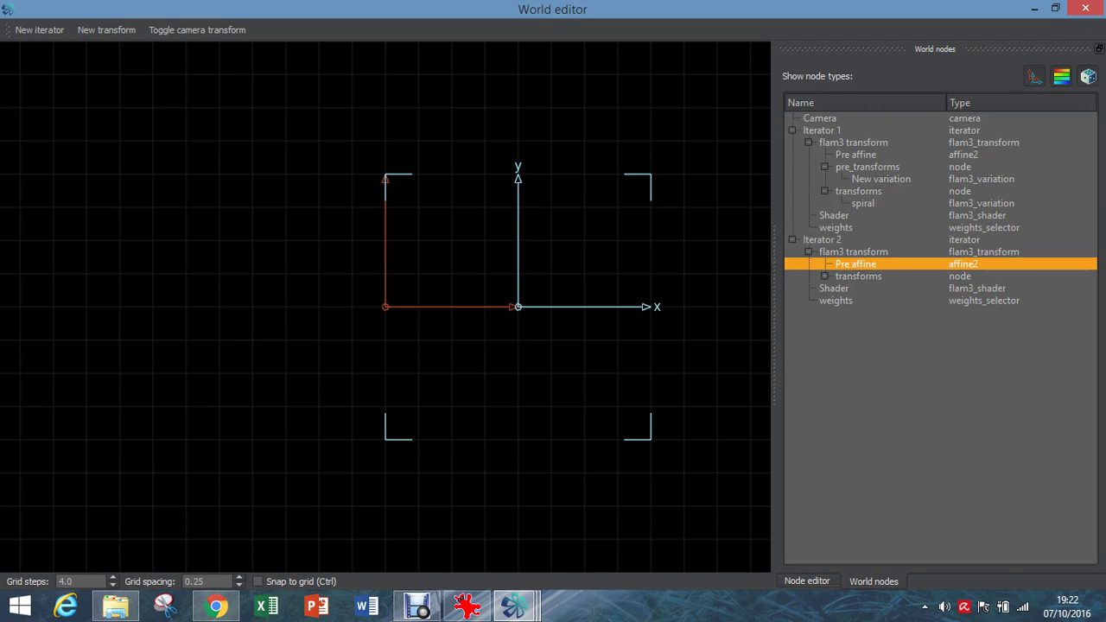
left_click(825, 276)
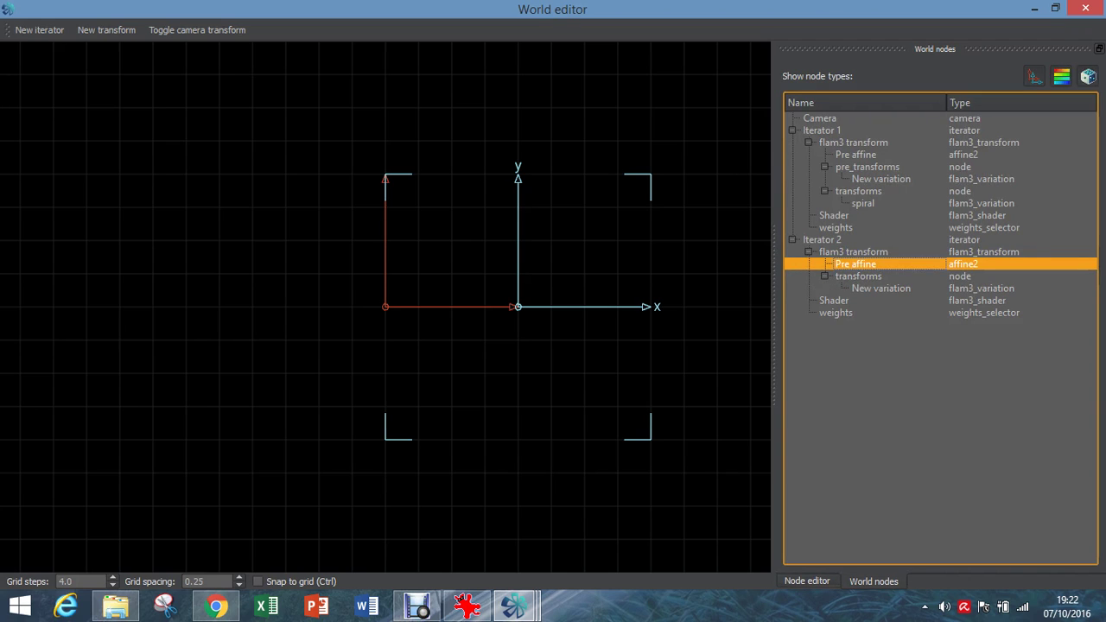
left_click(880, 288)
left_click(807, 581)
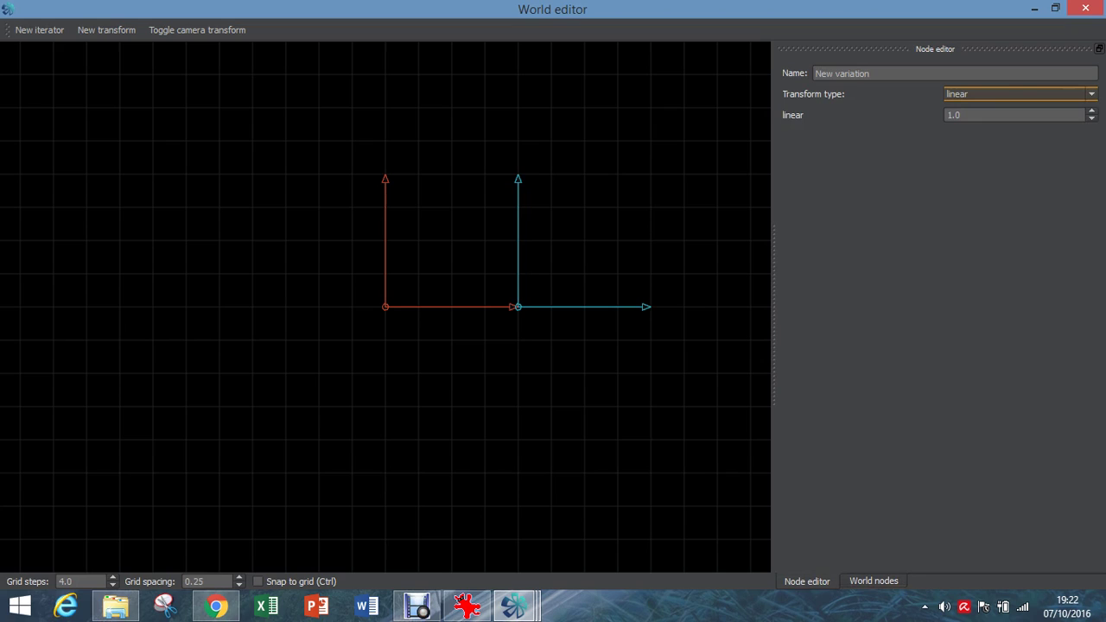
key("alt+Down")
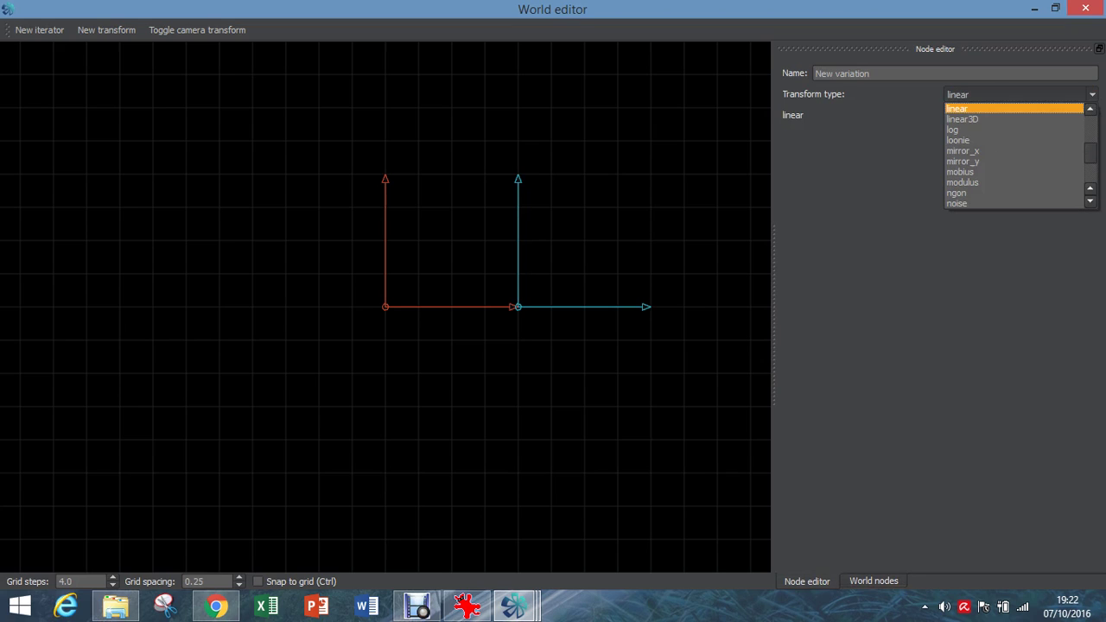
key("Down")
key("Down")
key("Down")
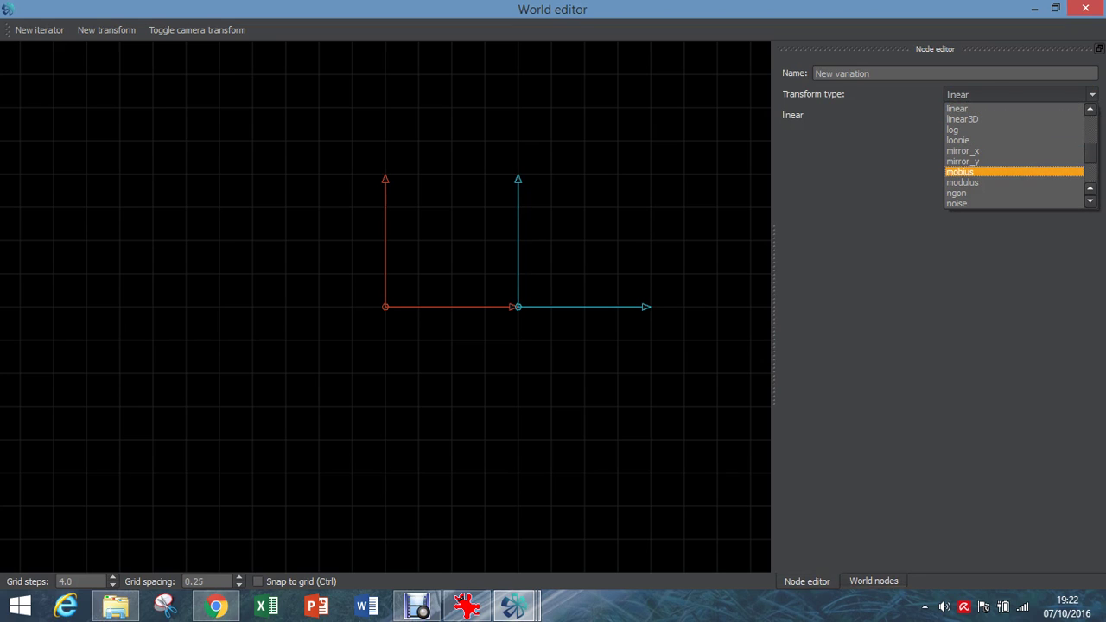
key("Up")
key("Down")
key("Down")
key("Up")
key("Return")
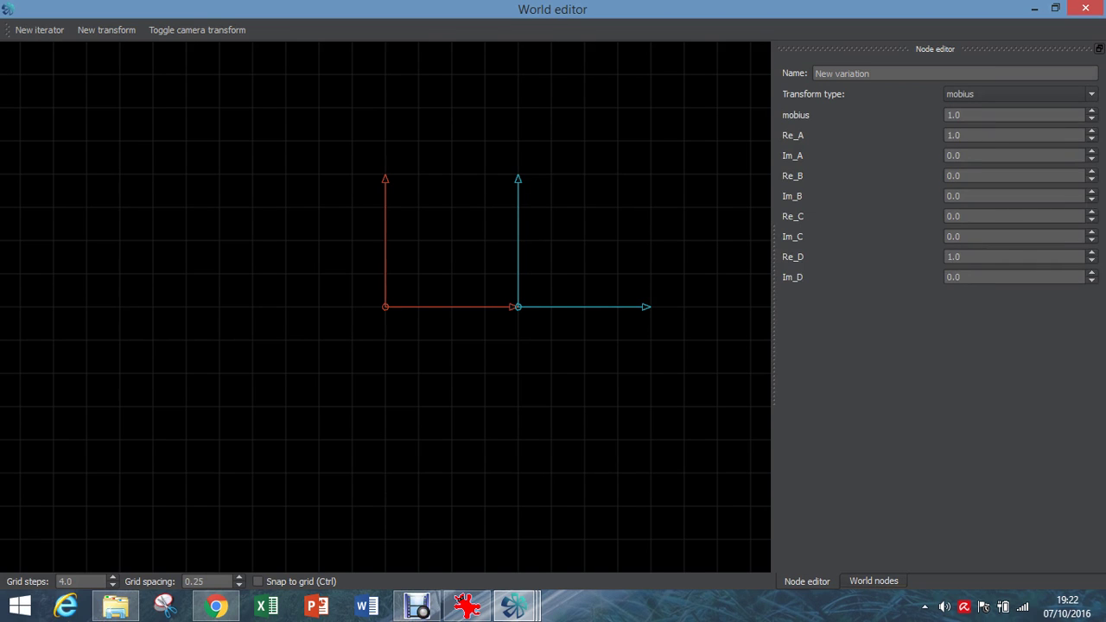
mouse_move(518, 609)
left_click(337, 518)
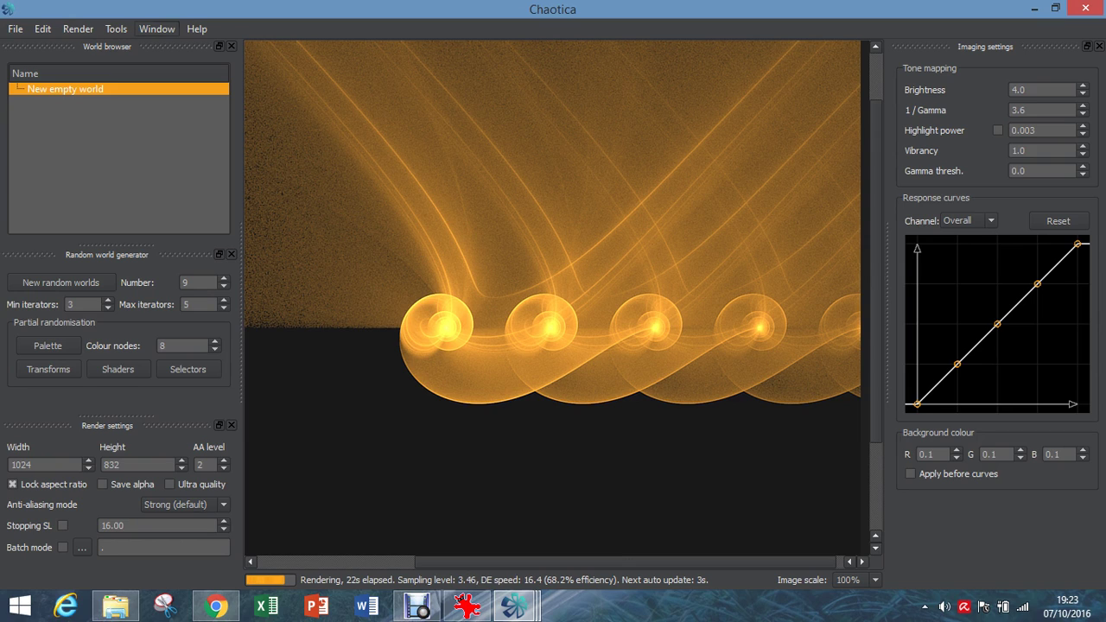
- Switch Iterator 2's variation back to the linear transform type and view the render in the main window
left_click(156, 28)
left_click(203, 42)
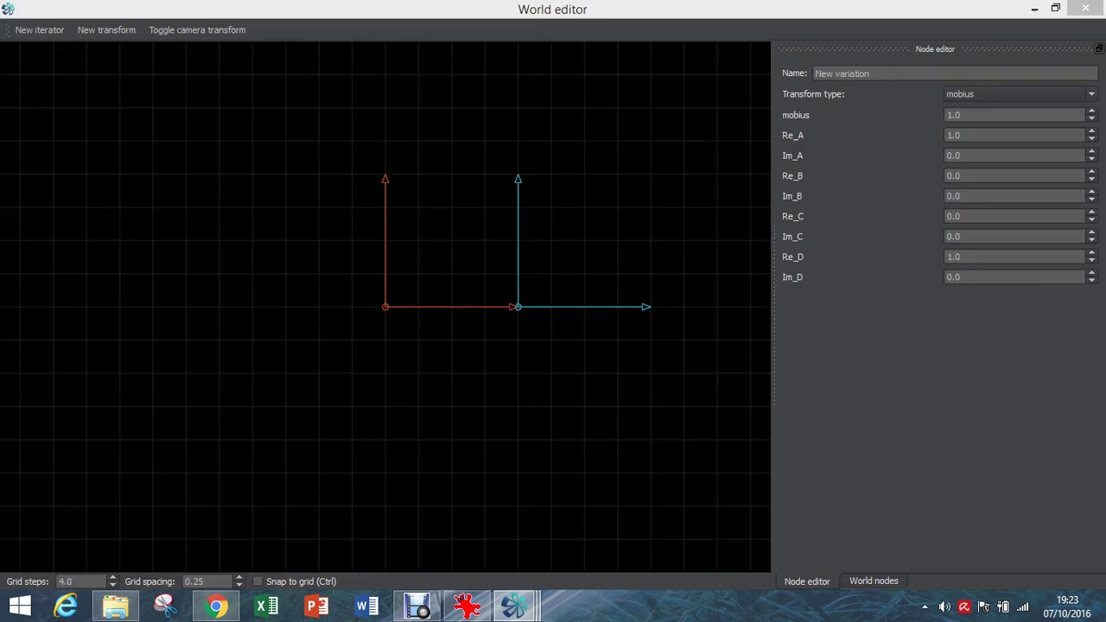
left_click(1019, 94)
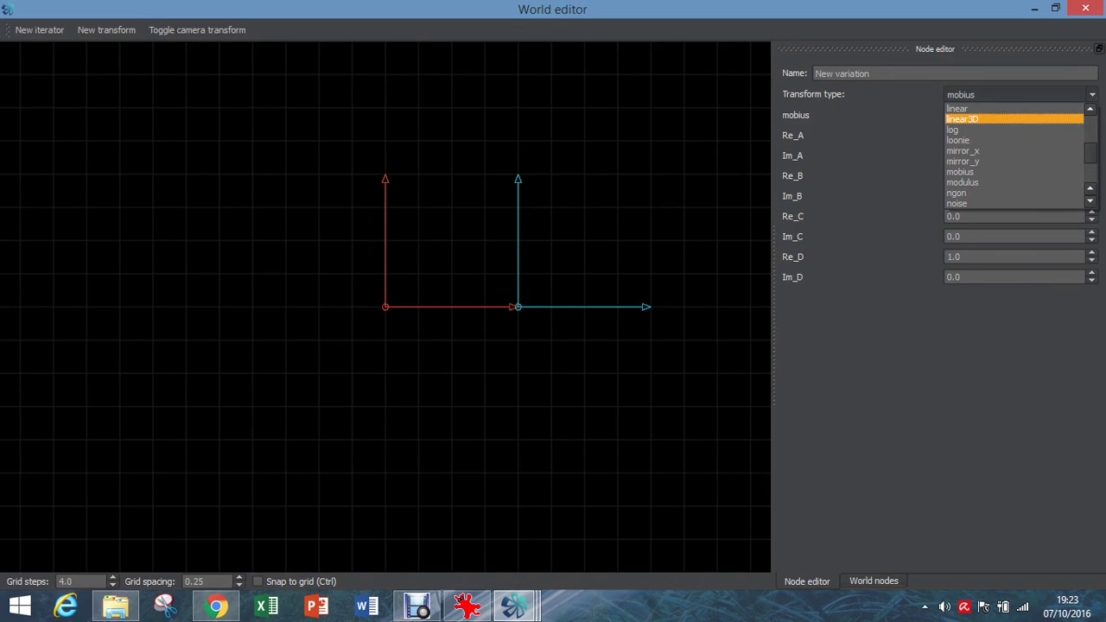
scroll(1014, 155, "up", 5)
key("Down")
key("Down")
key("Down")
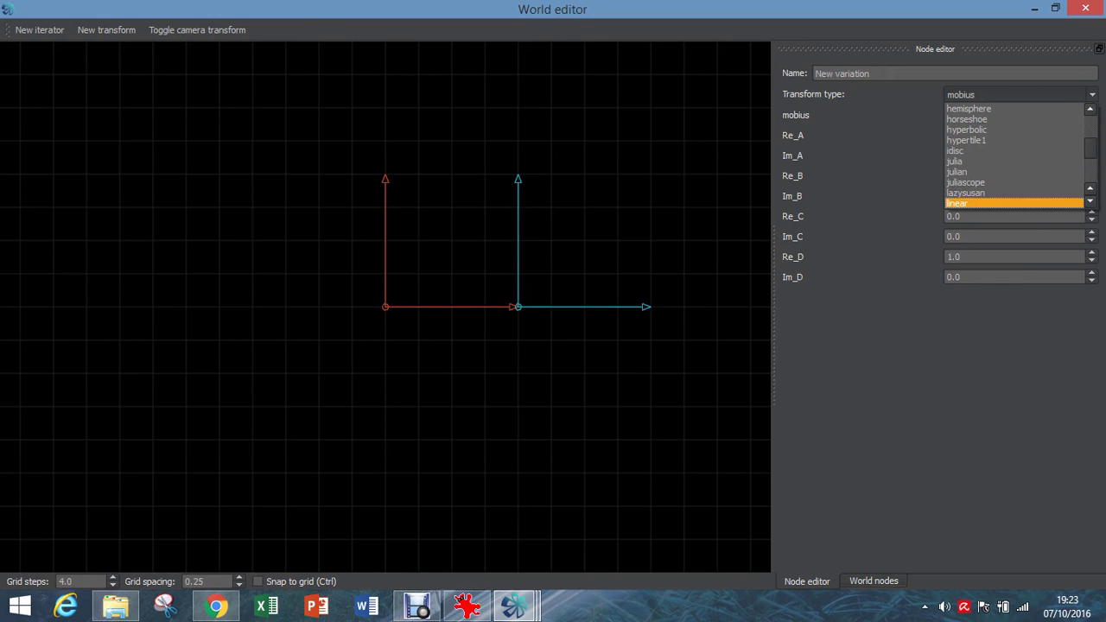
left_click(1013, 203)
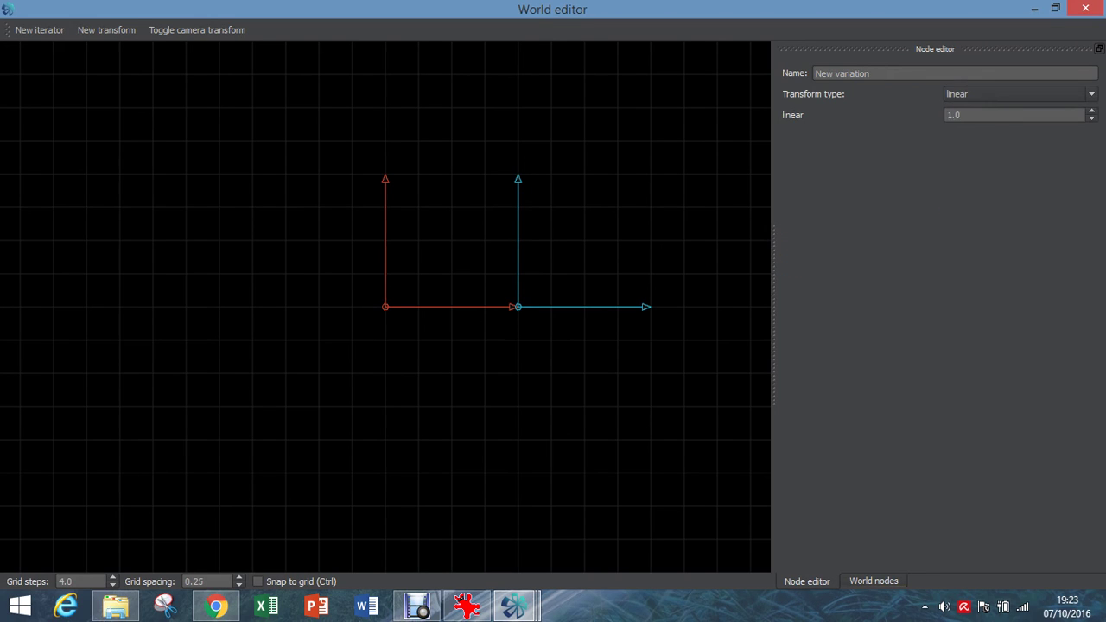
mouse_move(516, 606)
left_click(340, 523)
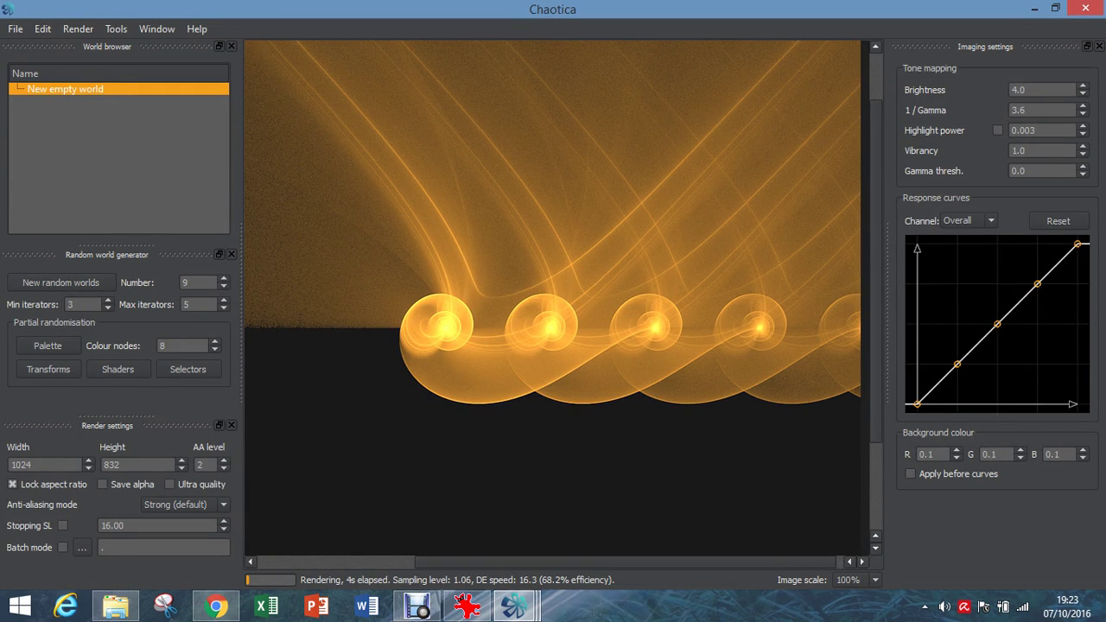
- Review both iterators' structure in the World nodes list and compare it with the rendered row of spirals
mouse_move(515, 607)
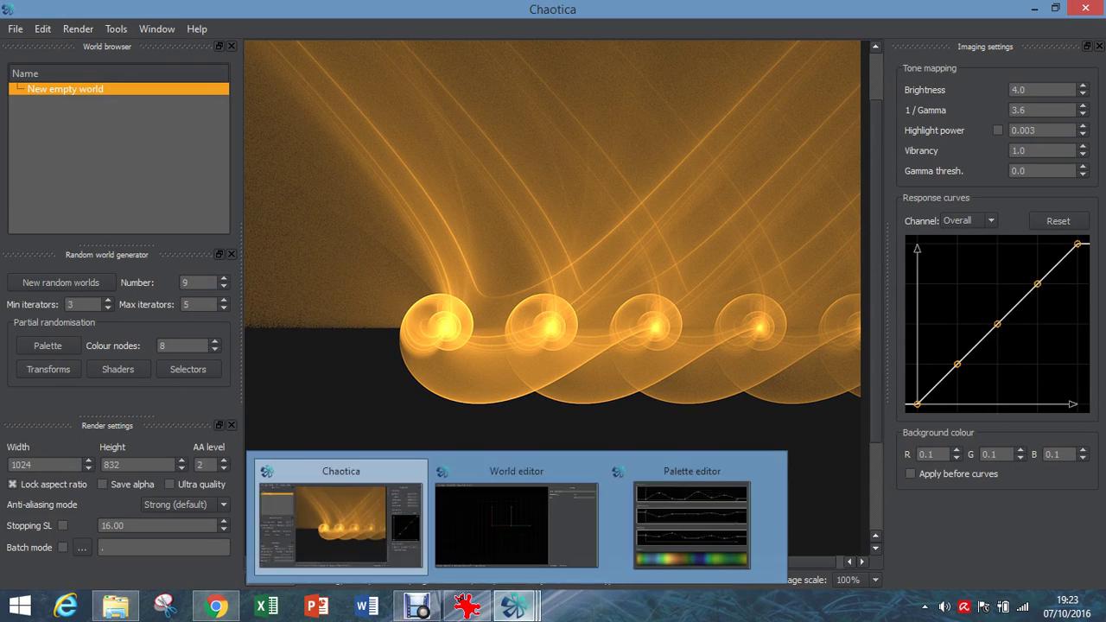
left_click(515, 522)
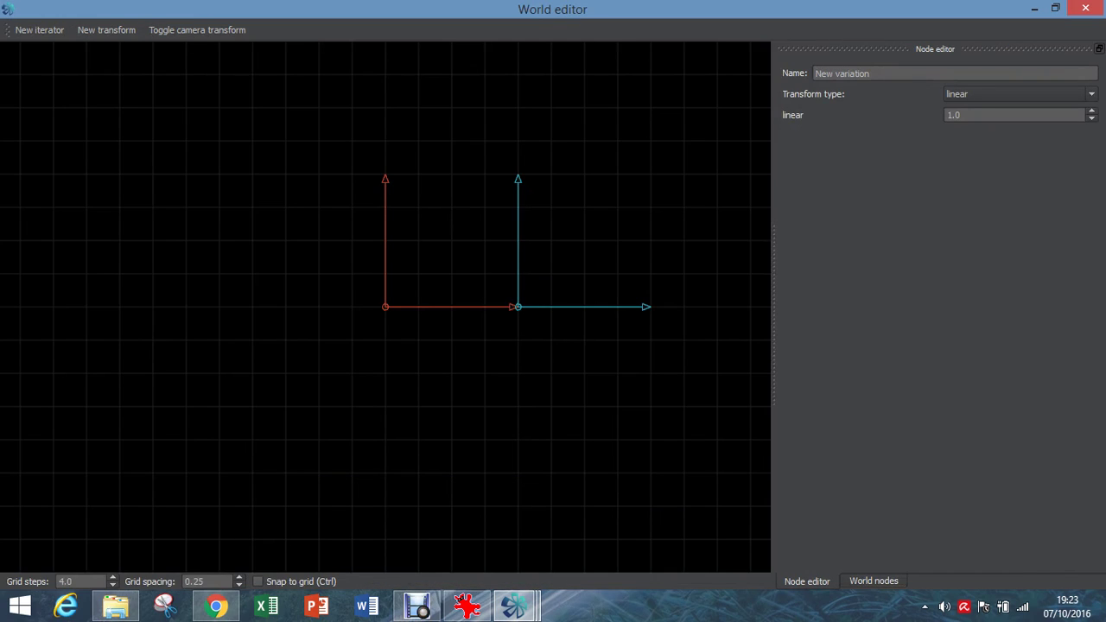
left_click(874, 580)
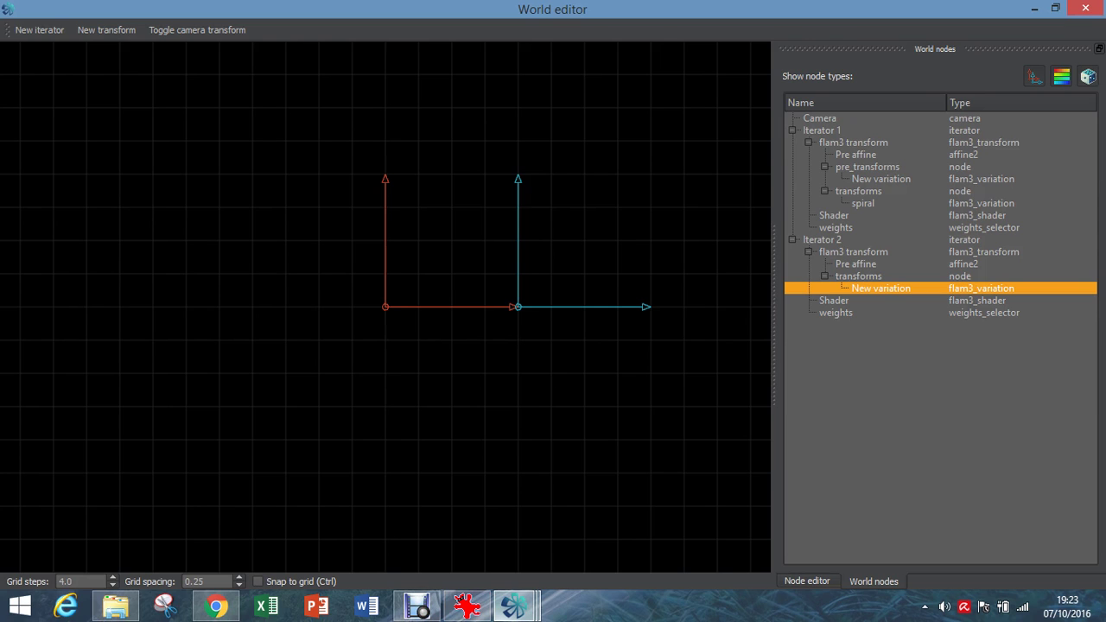
mouse_move(514, 605)
left_click(337, 518)
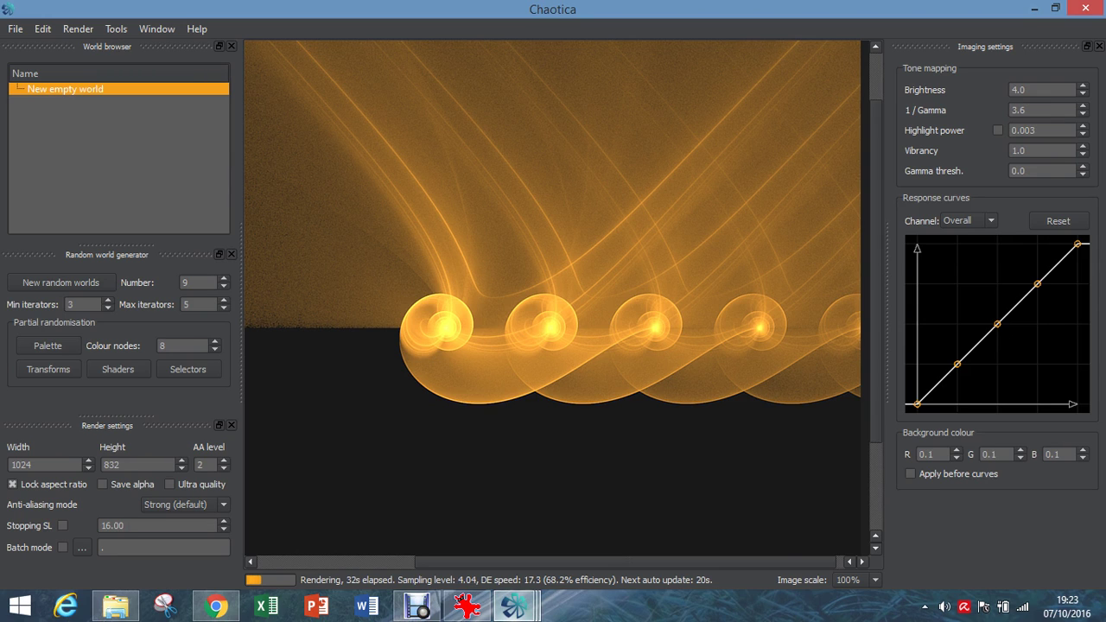
- Try a Base weight of 2 in Iterator 1's weights node and view the updated render
mouse_move(514, 606)
left_click(514, 518)
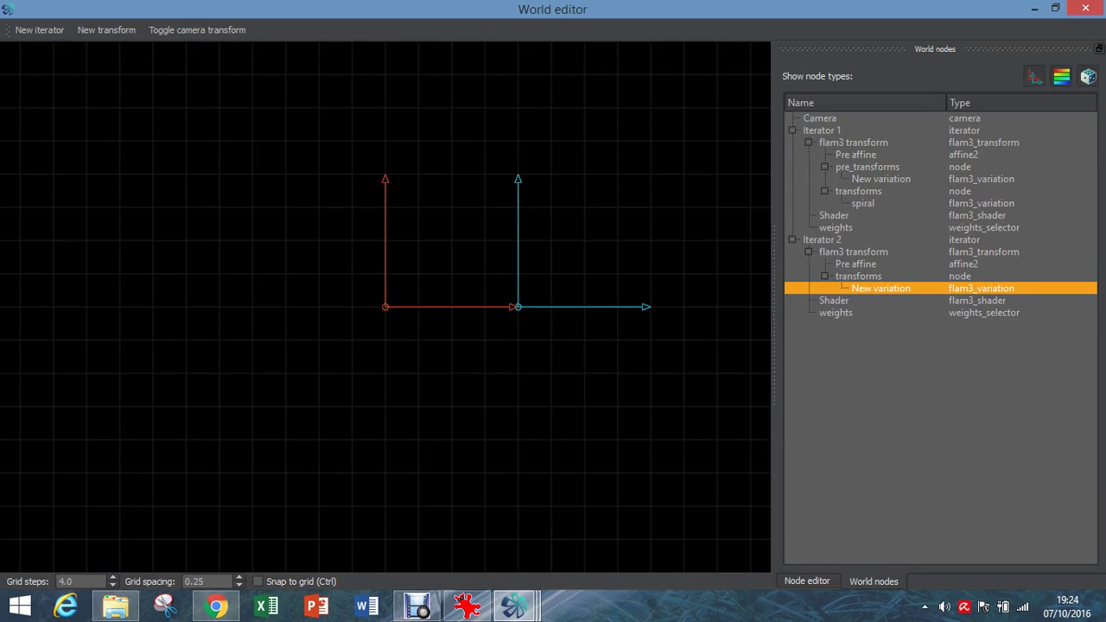
left_click(834, 227)
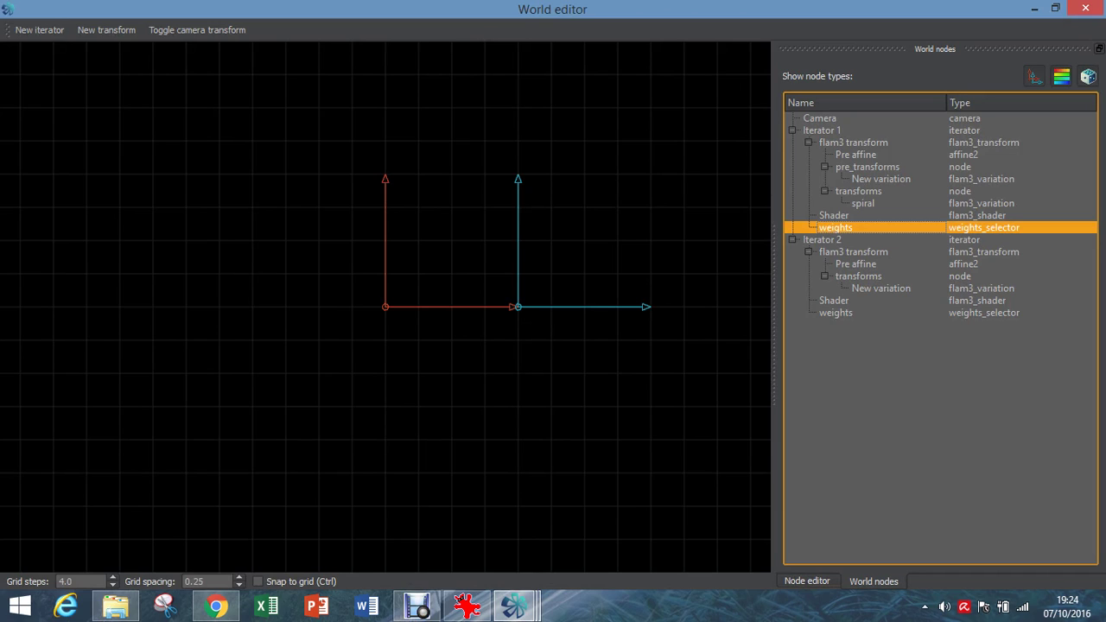
left_click(806, 580)
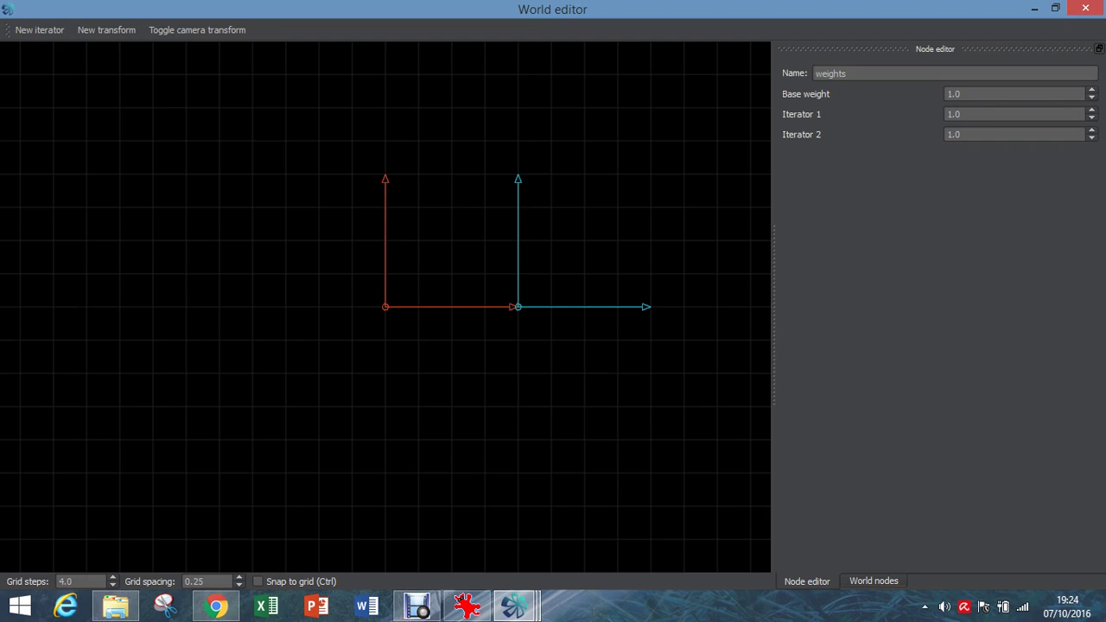
left_click_drag(969, 94, 944, 94)
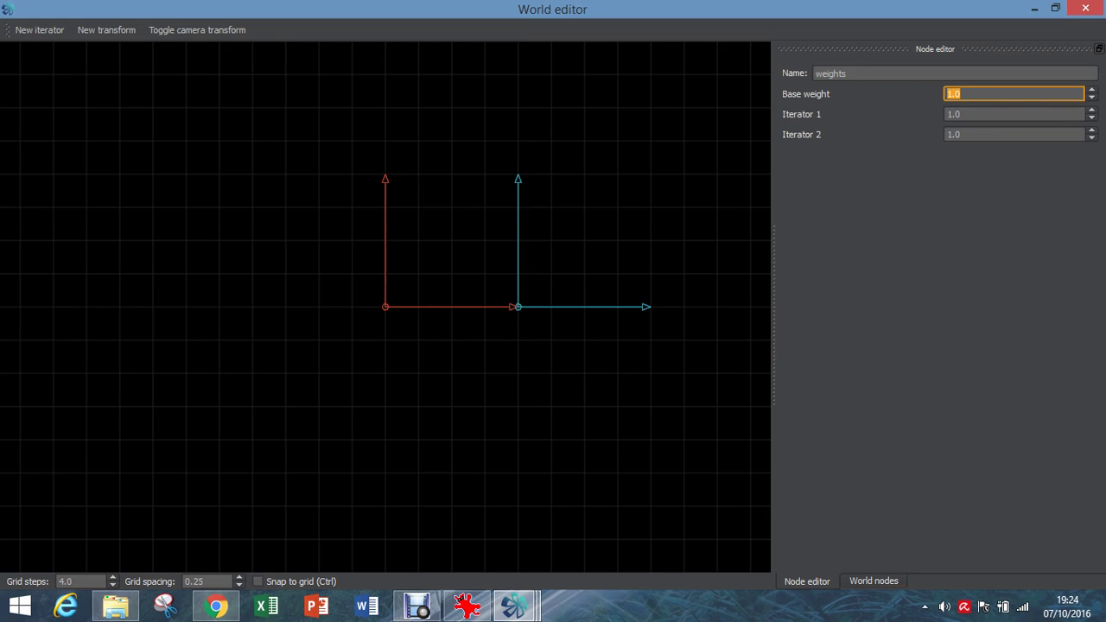
type("2")
key("Return")
mouse_move(515, 604)
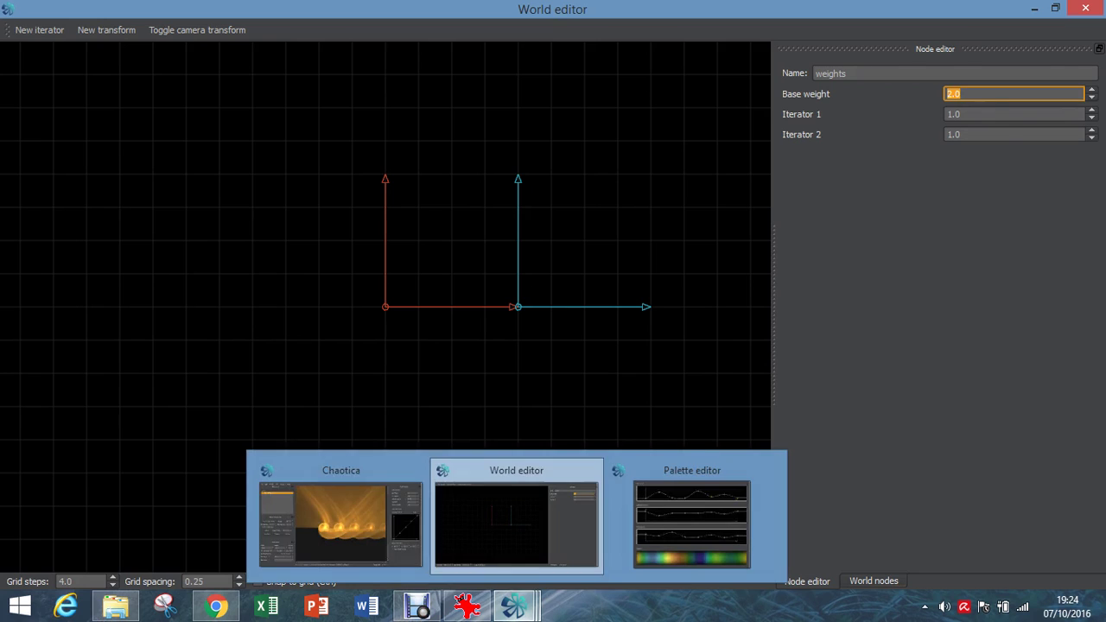
left_click(338, 514)
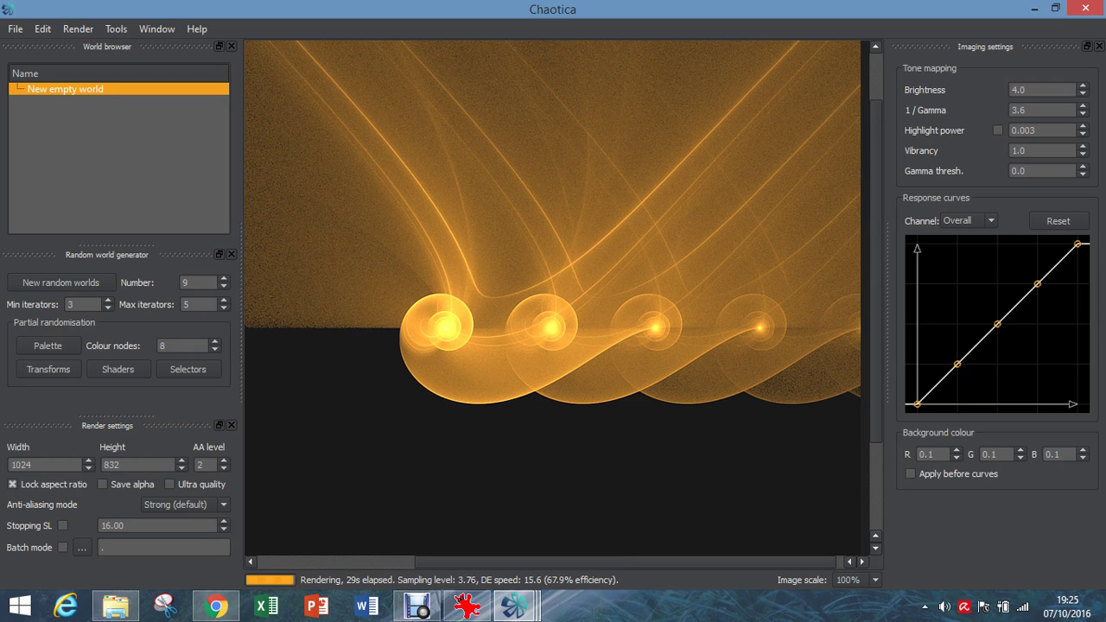
- Set Iterator 1's Base weight back to 1 in its weights node
mouse_move(514, 607)
left_click(515, 518)
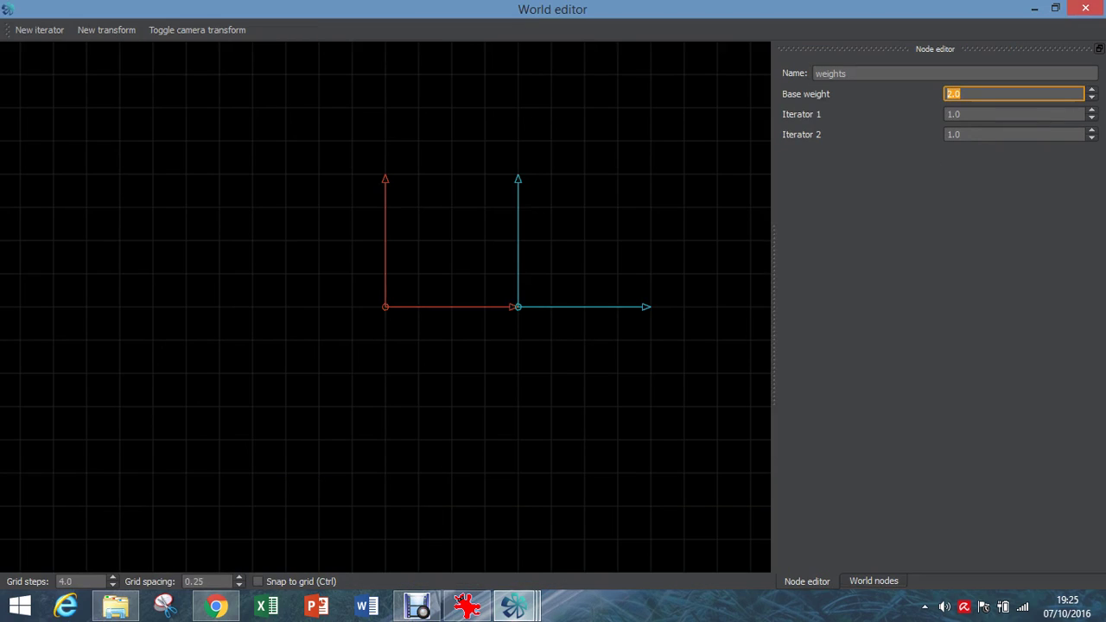
type("1")
key("Return")
- Try a weight of 0 for Iterator 2 in Iterator 1's weights node and view the updated render
key("Tab")
key("Tab")
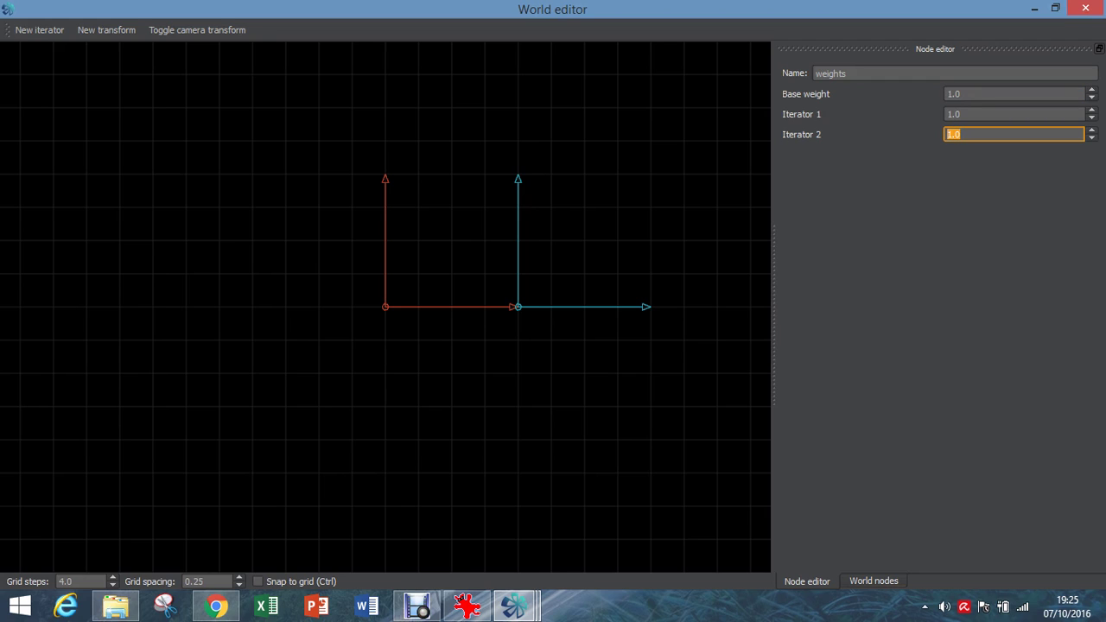
type("0")
key("Return")
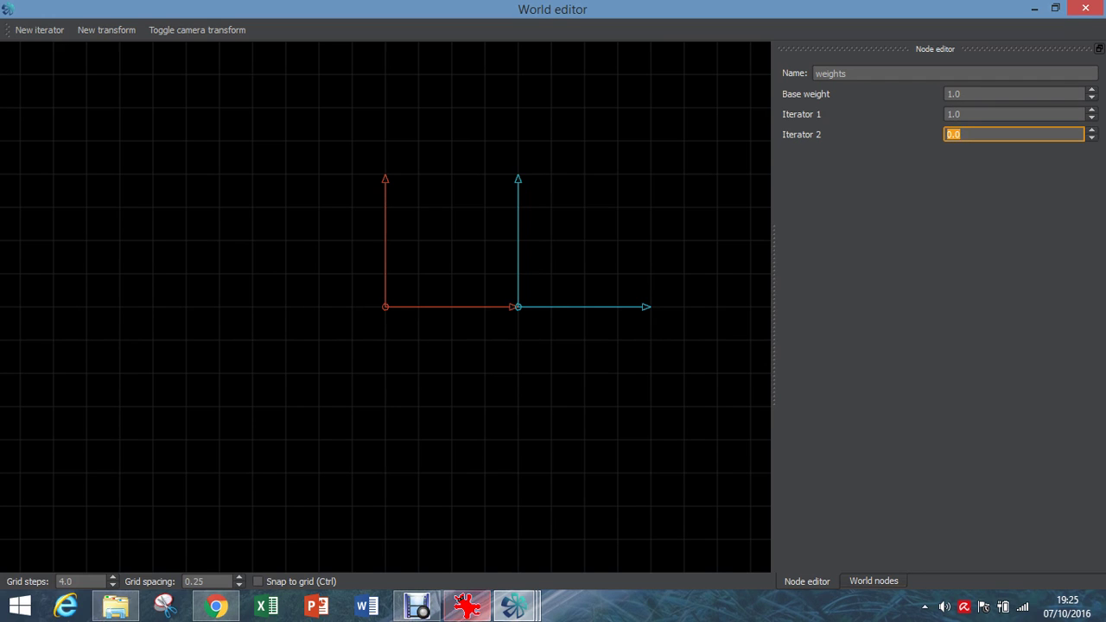
mouse_move(510, 610)
left_click(341, 518)
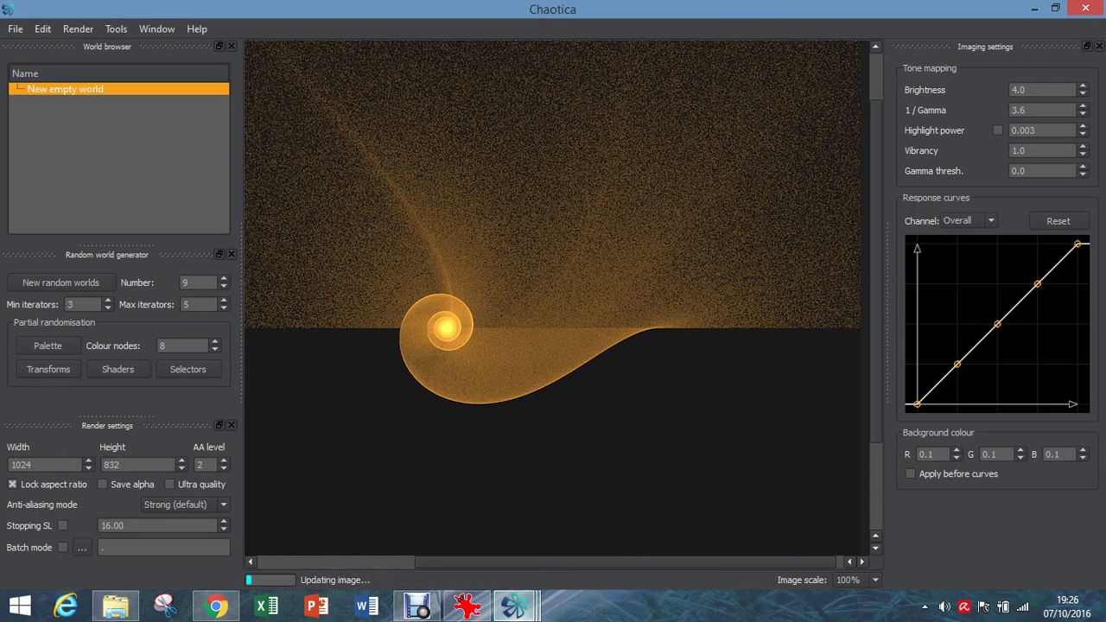
- Set the Iterator 2 weight back to 1 in Iterator 1's weights node and check the render
mouse_move(515, 606)
left_click(519, 518)
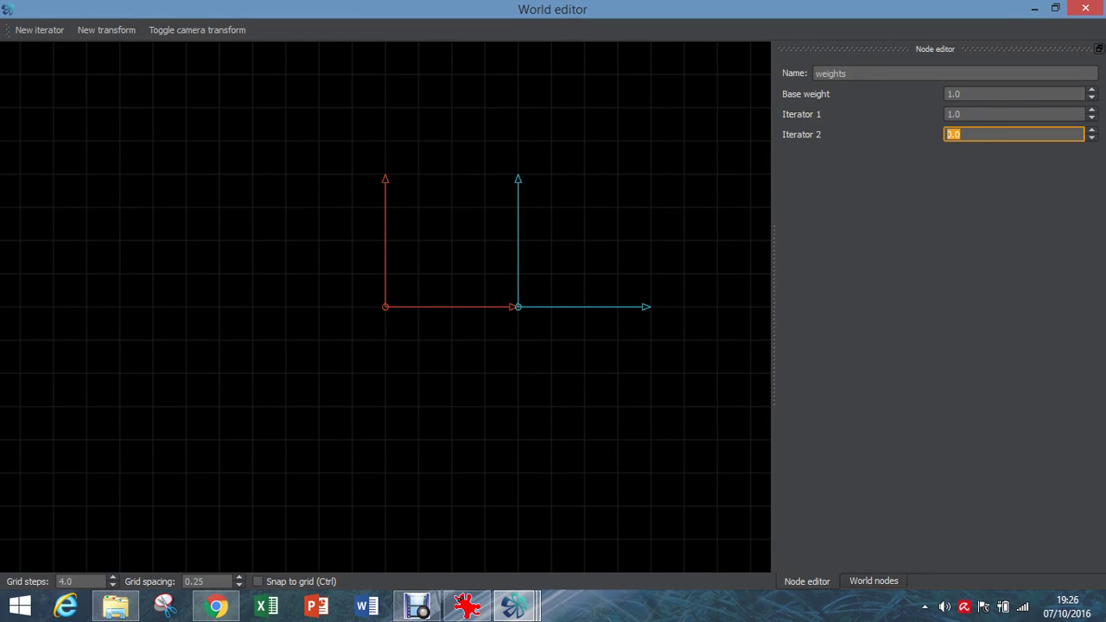
type("1")
key("Return")
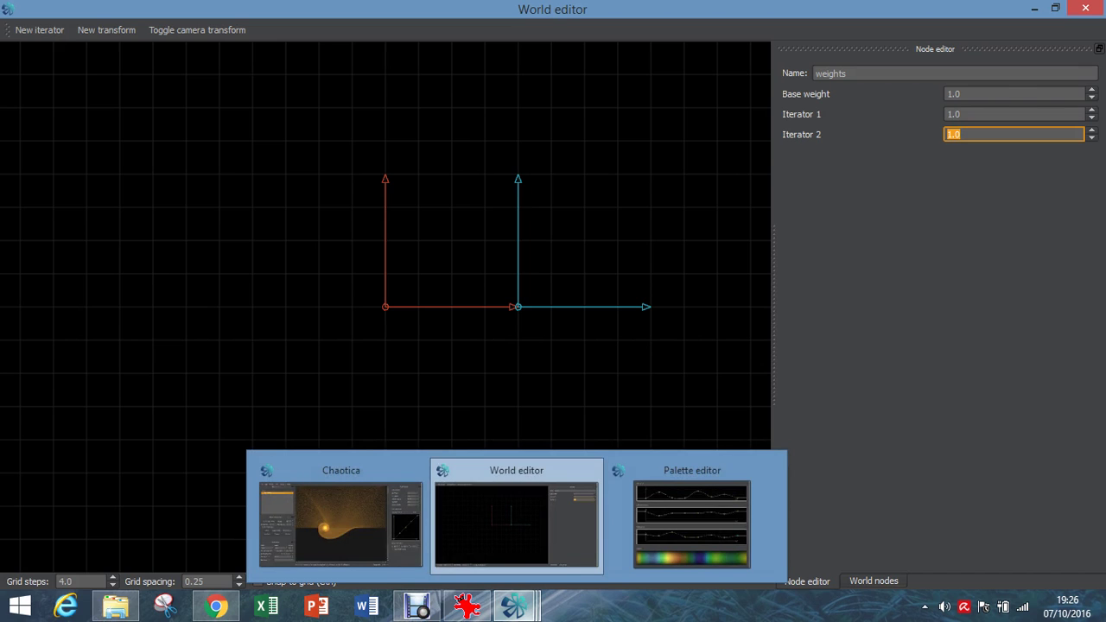
left_click(515, 606)
left_click(340, 519)
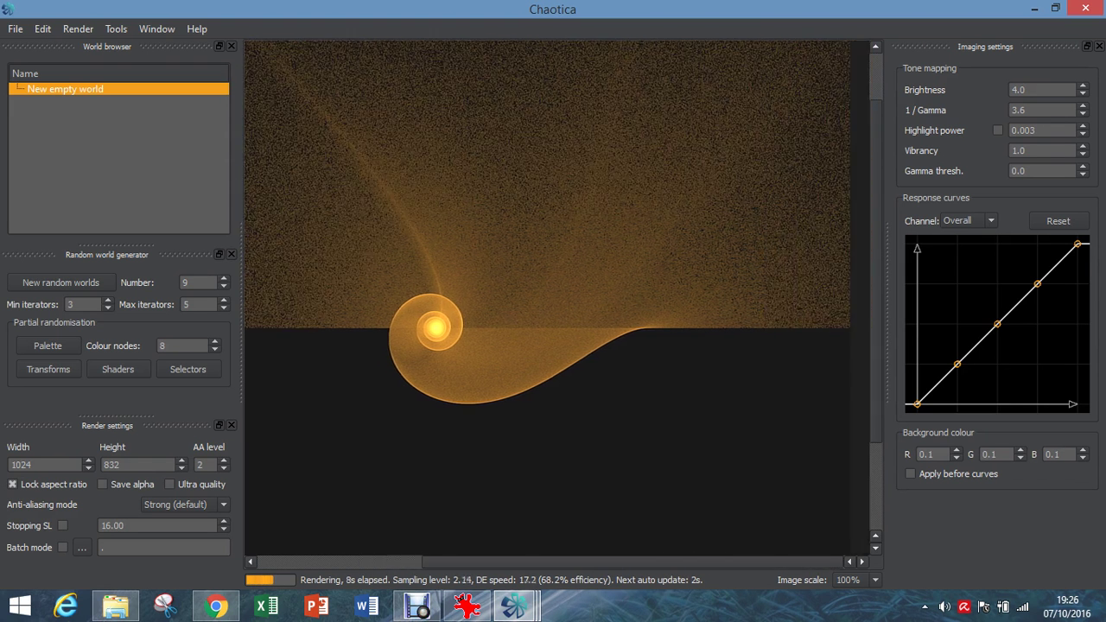
- Open Iterator 2's Shader node in the Node editor
left_click(515, 607)
left_click(513, 511)
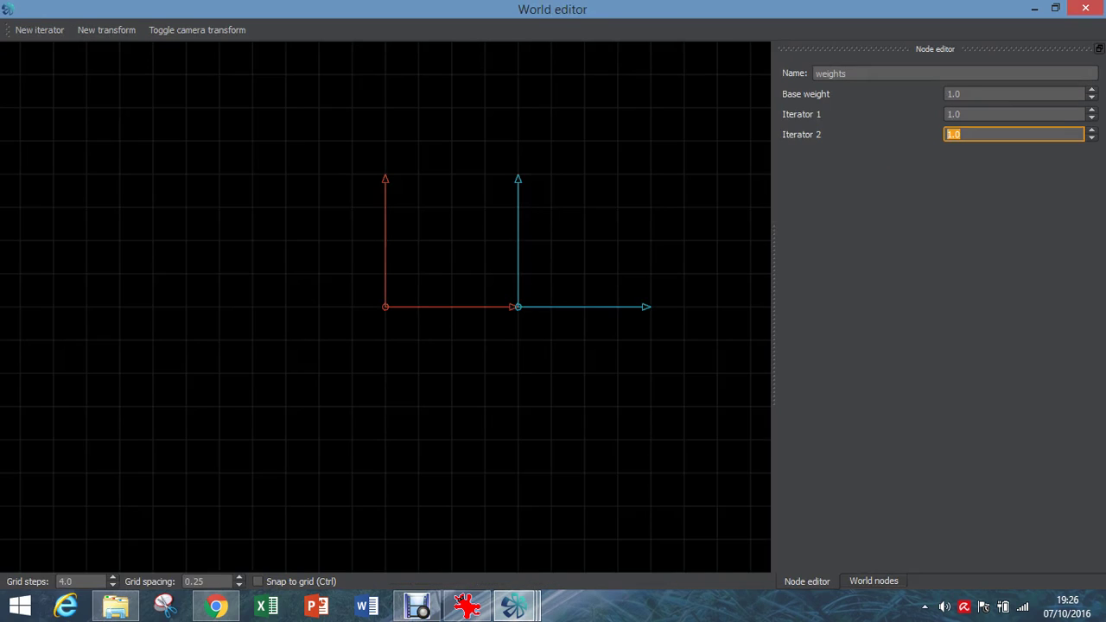
left_click(873, 580)
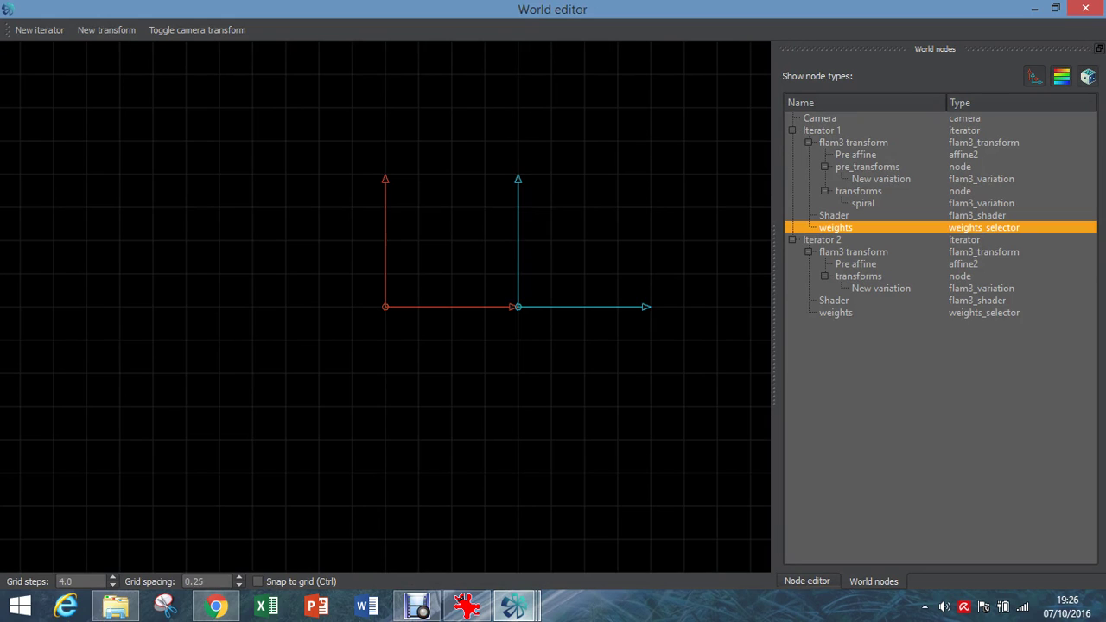
mouse_move(515, 606)
left_click(834, 300)
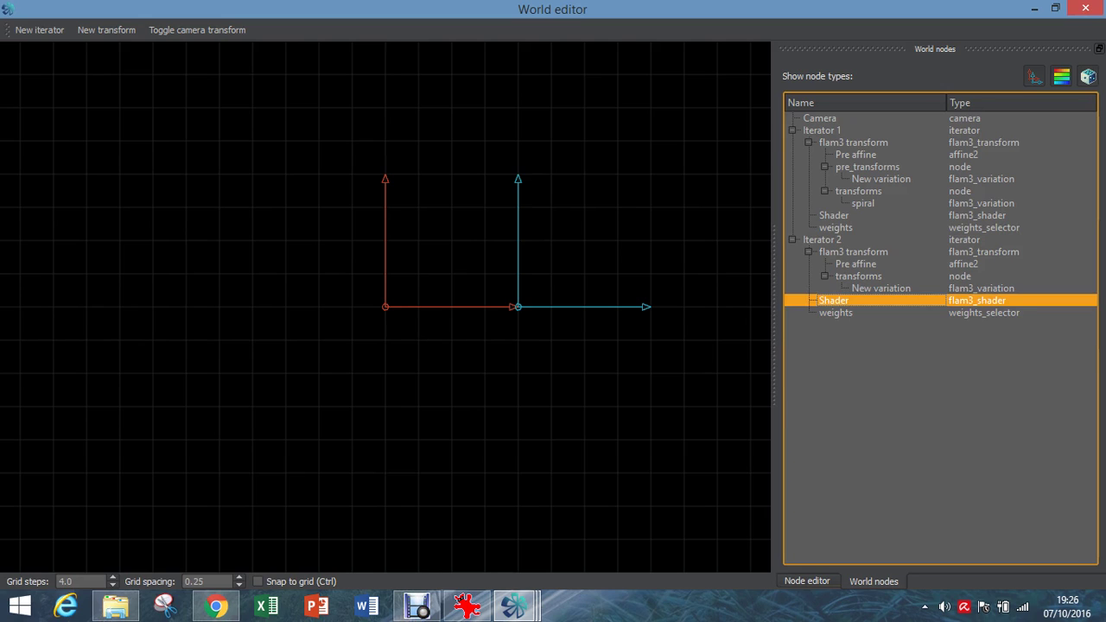
left_click(806, 581)
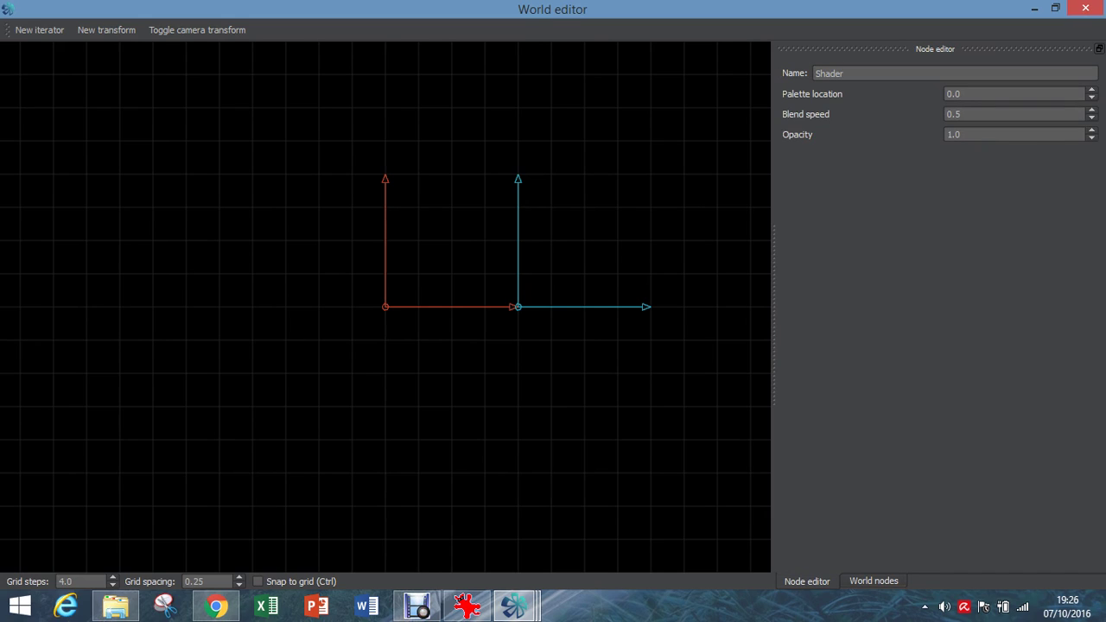
- Return to the main render window and open the Palette editor
mouse_move(515, 605)
left_click(341, 518)
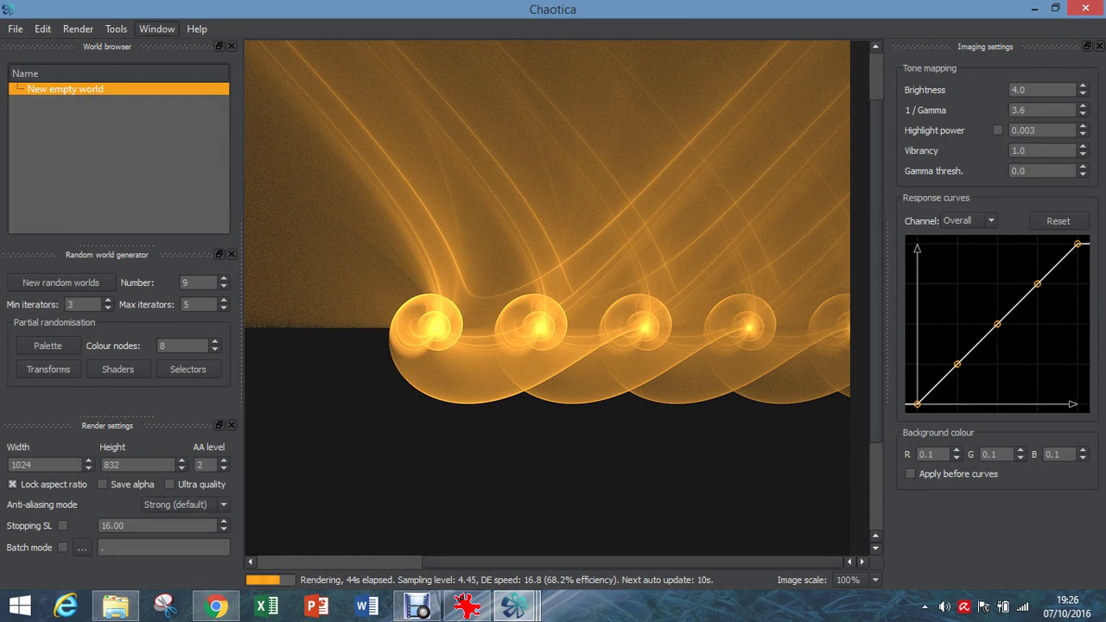
left_click(157, 28)
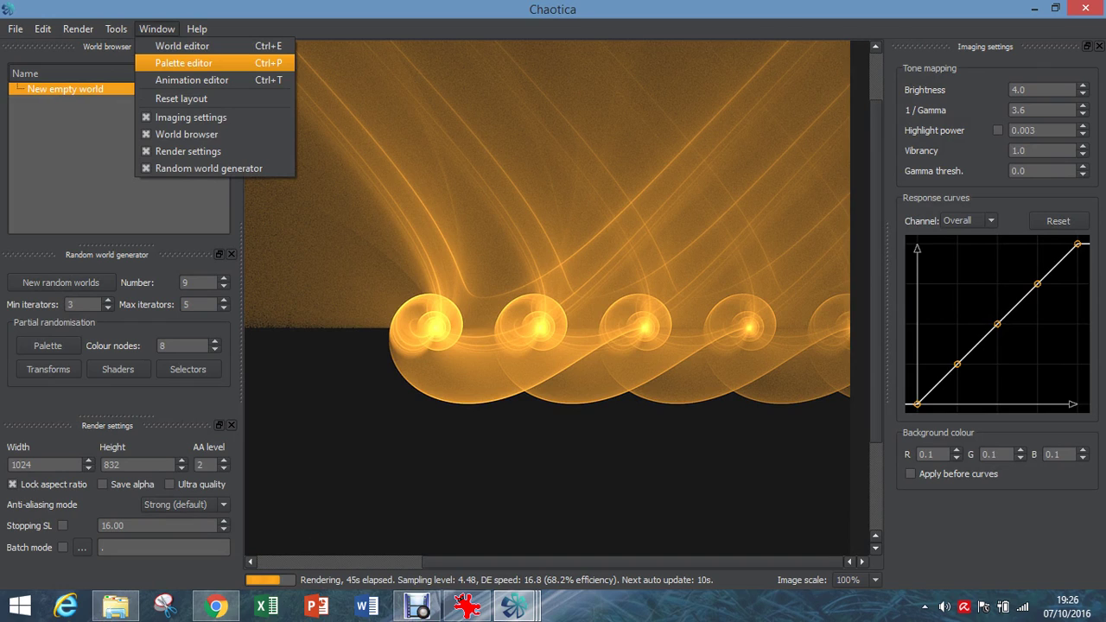
key("Escape")
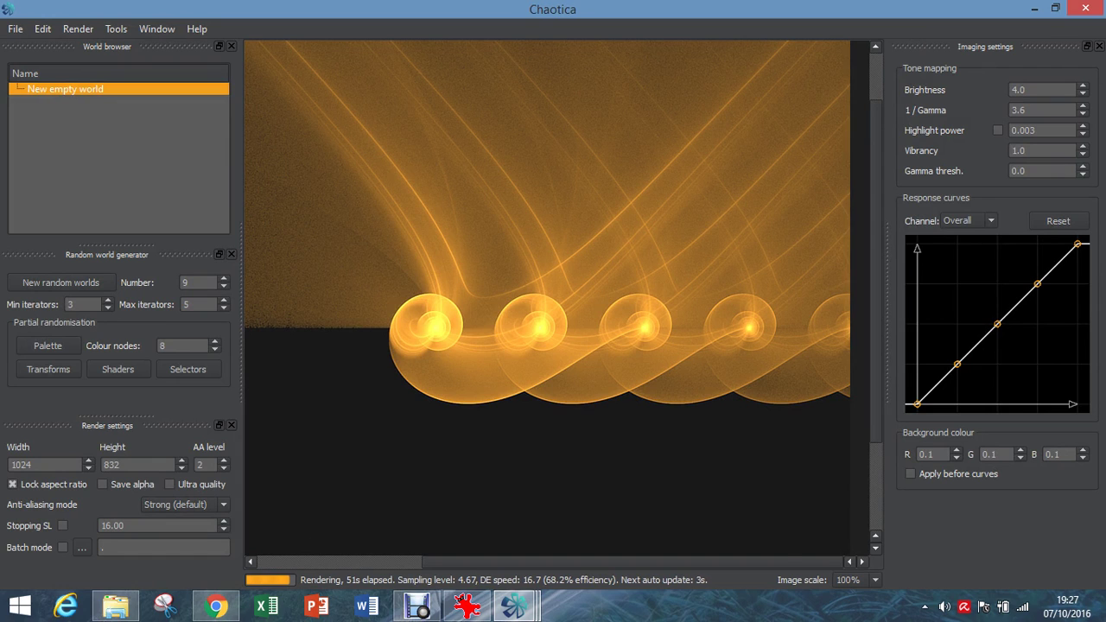
mouse_move(515, 606)
left_click(691, 518)
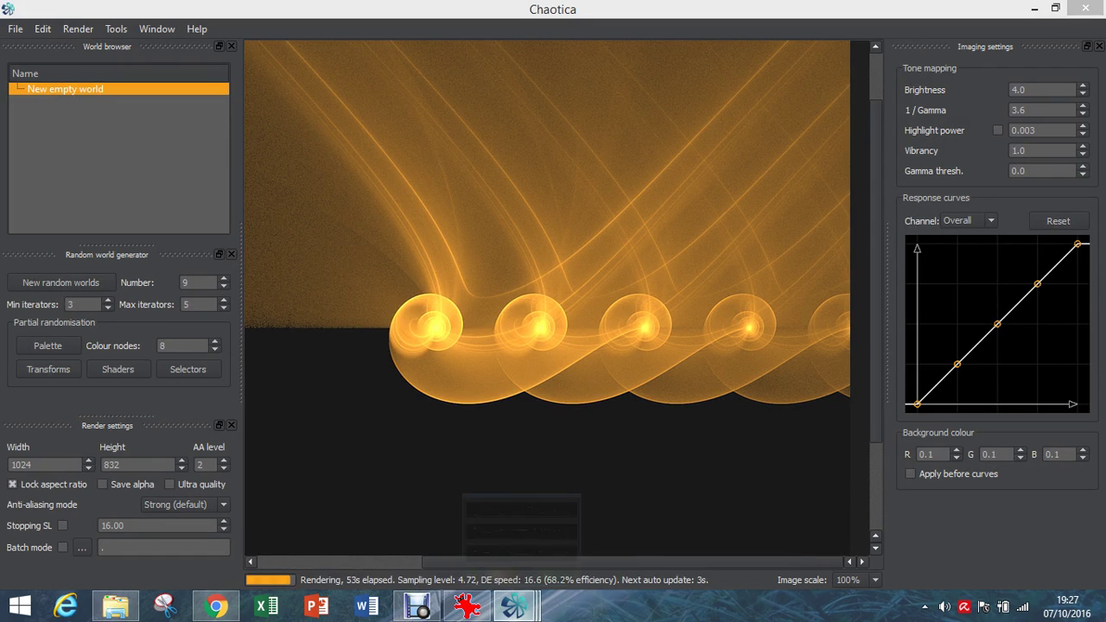
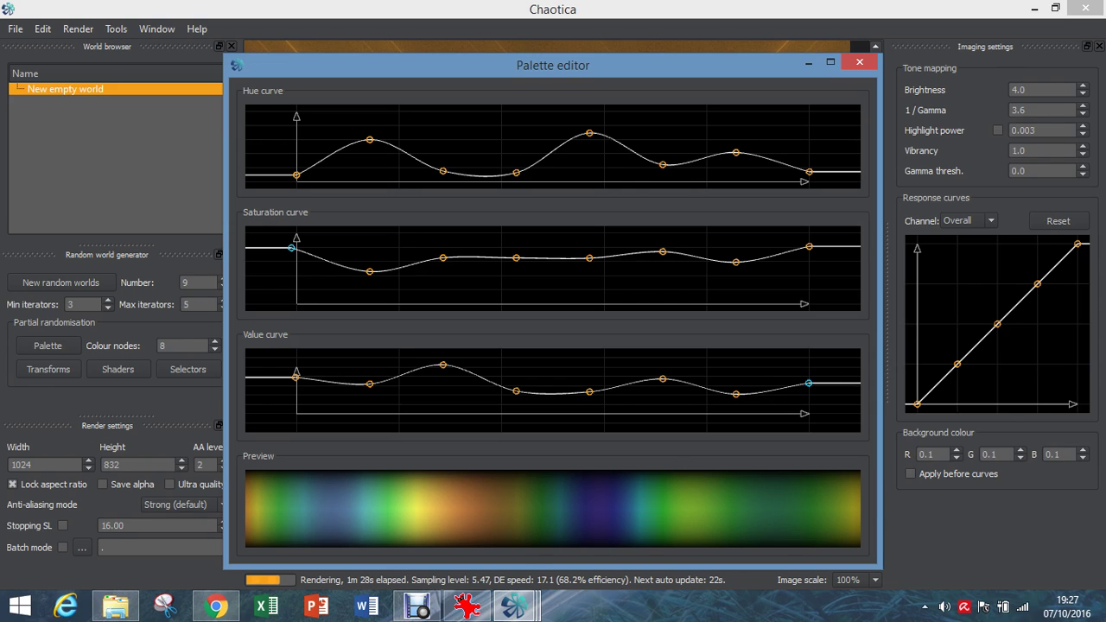
- Raise the palette's first hue point and second saturation point, slightly lower the first saturation and second value points, and view the recoloured render
left_click_drag(296, 175, 299, 149)
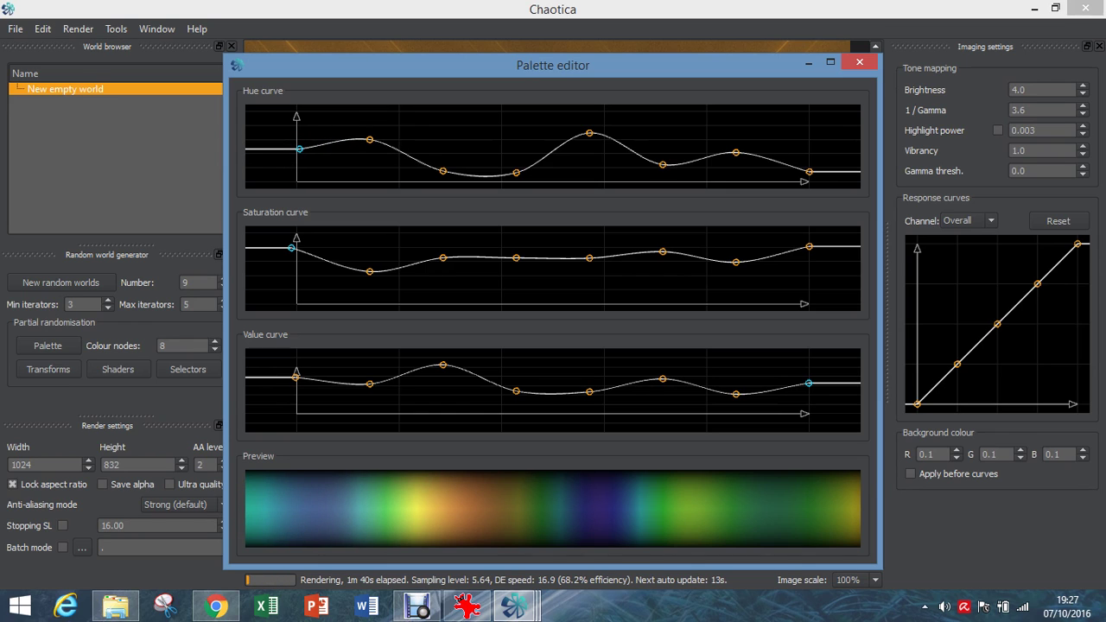
left_click_drag(370, 271, 365, 245)
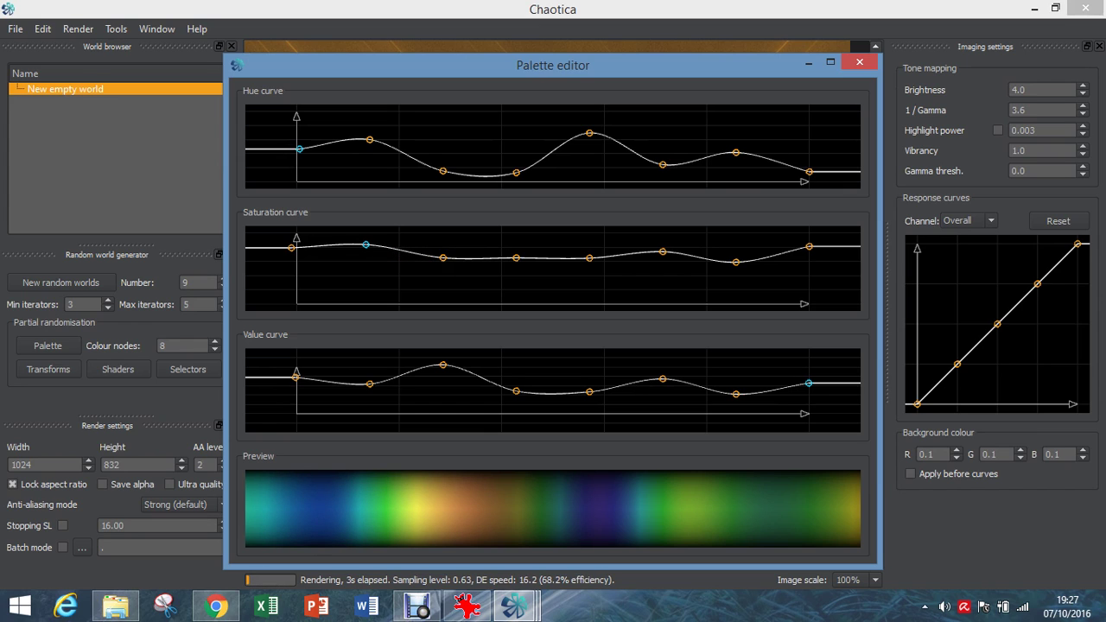
left_click_drag(291, 248, 291, 251)
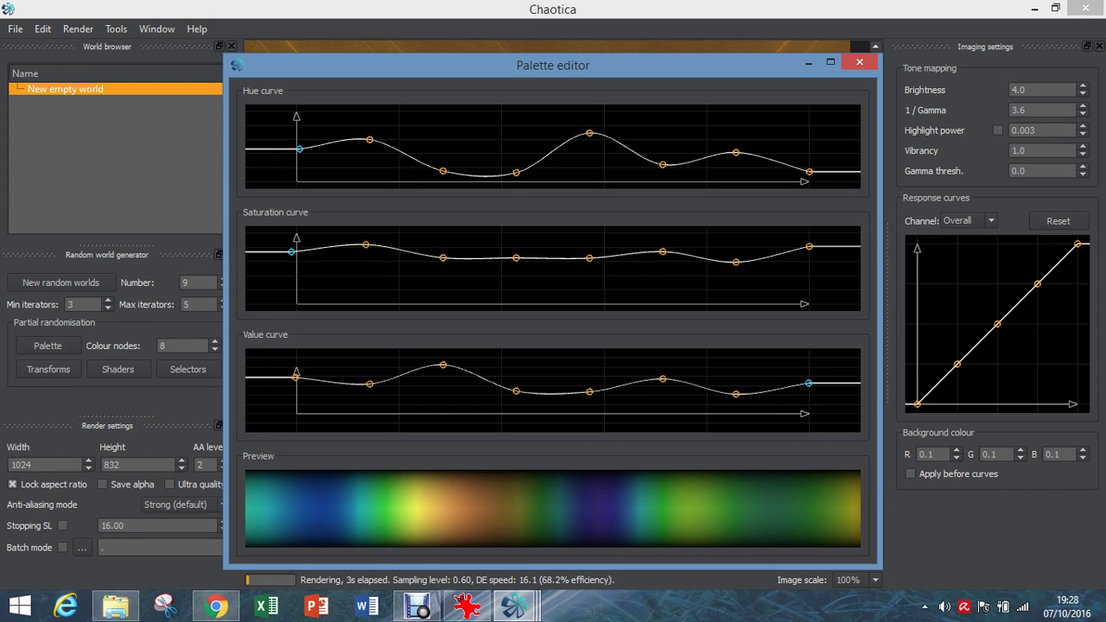
mouse_move(370, 384)
left_mouse_down()
mouse_move(369, 358)
mouse_move(368, 444)
mouse_move(366, 387)
left_mouse_up()
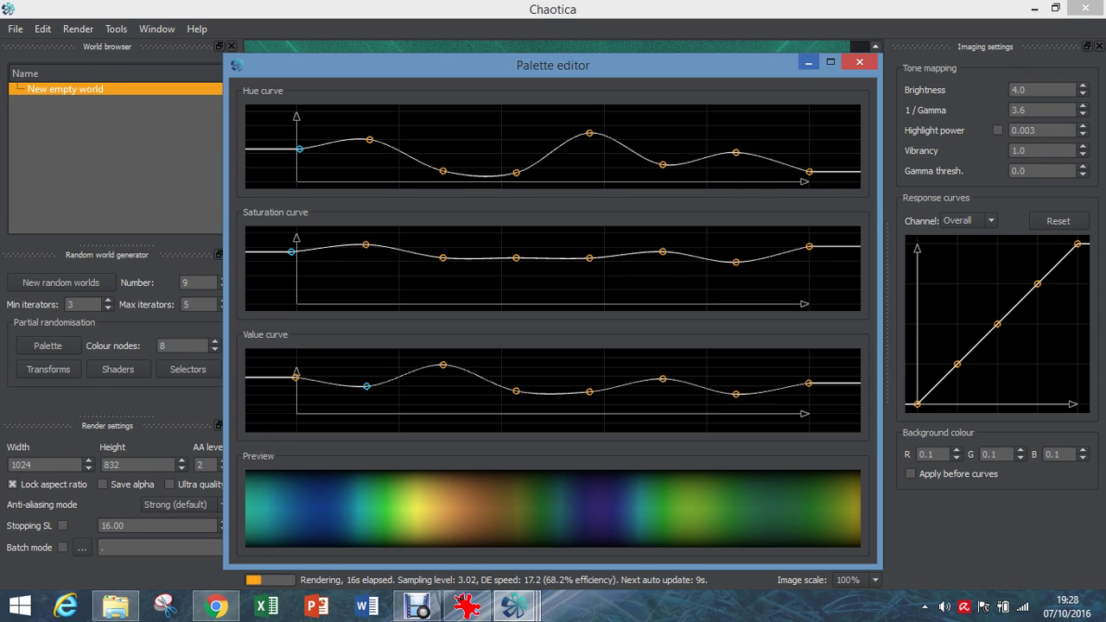
left_click(808, 62)
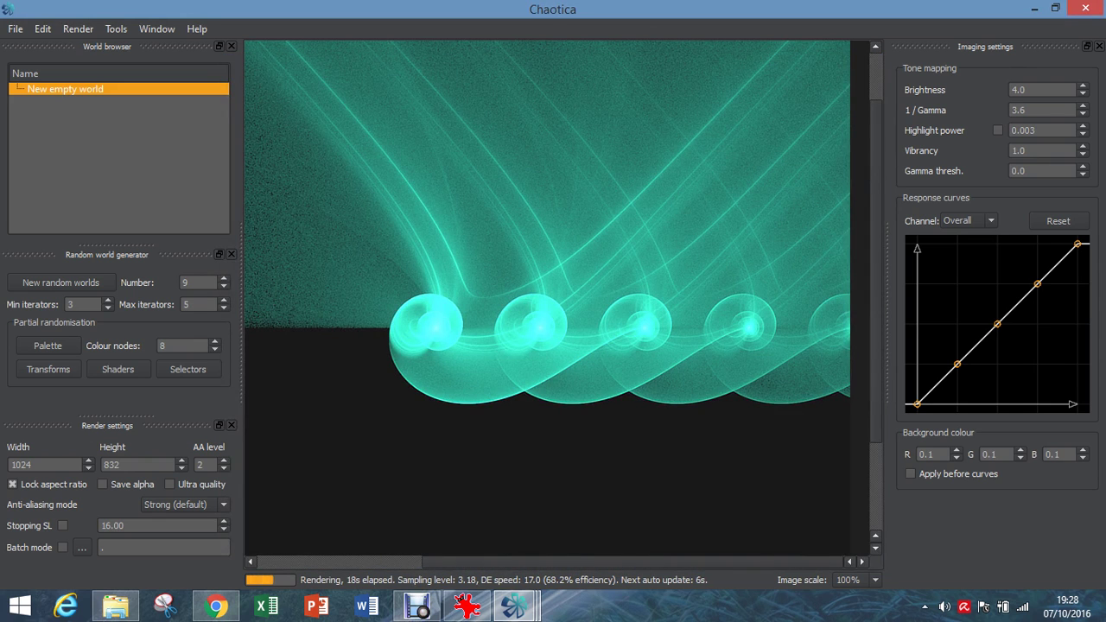
- Set the palette location of Iterator 2's Shader to 0.3 and view the updated render
mouse_move(514, 607)
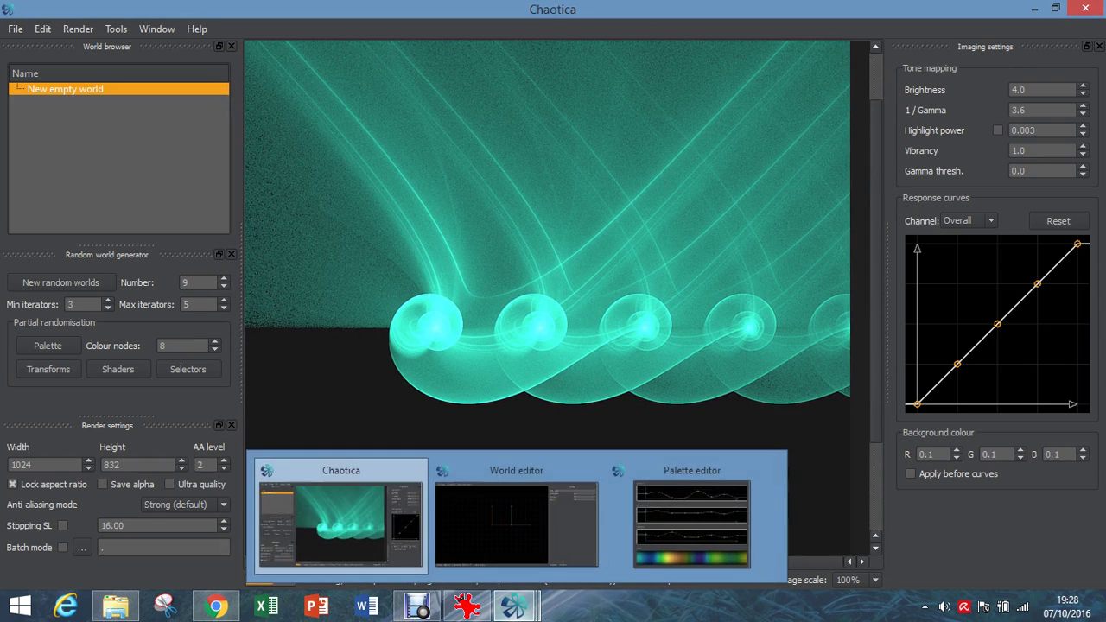
left_click(515, 518)
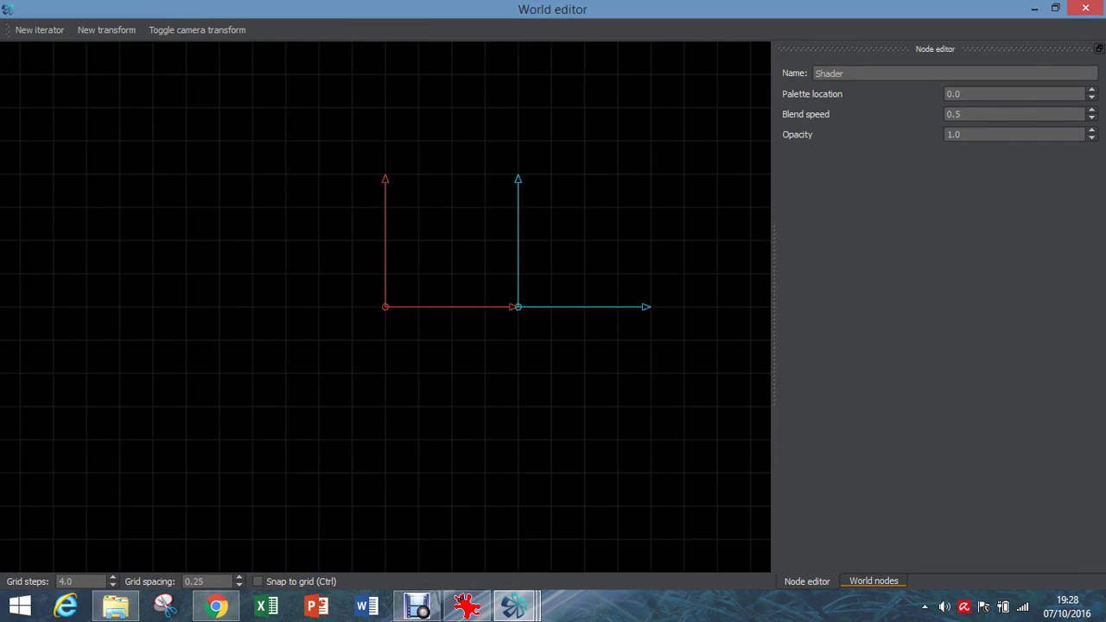
left_click(873, 580)
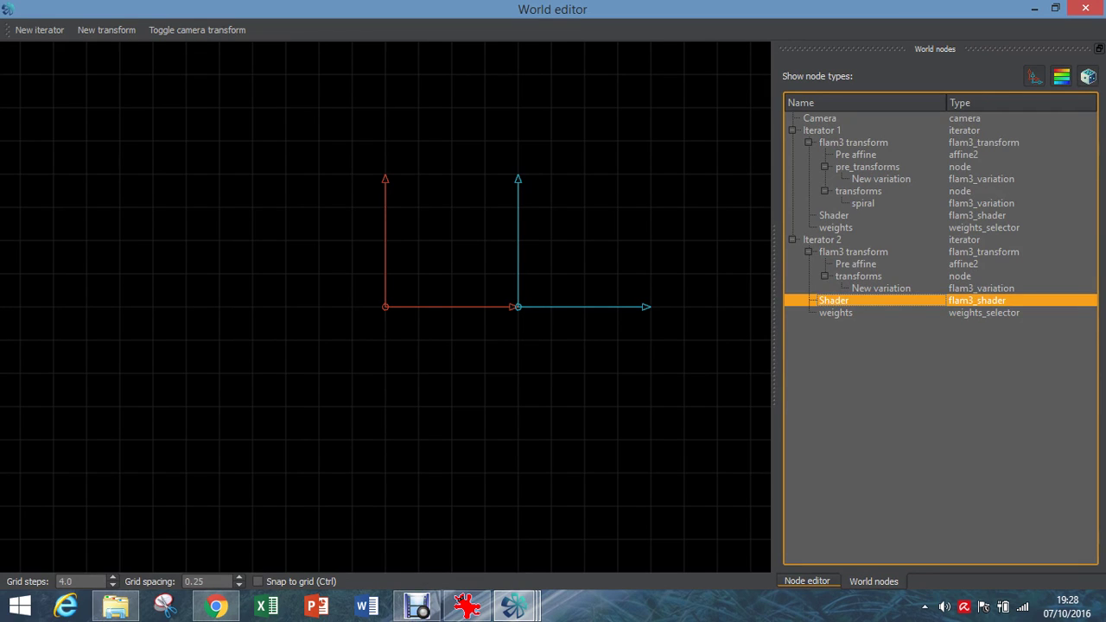
left_click(807, 581)
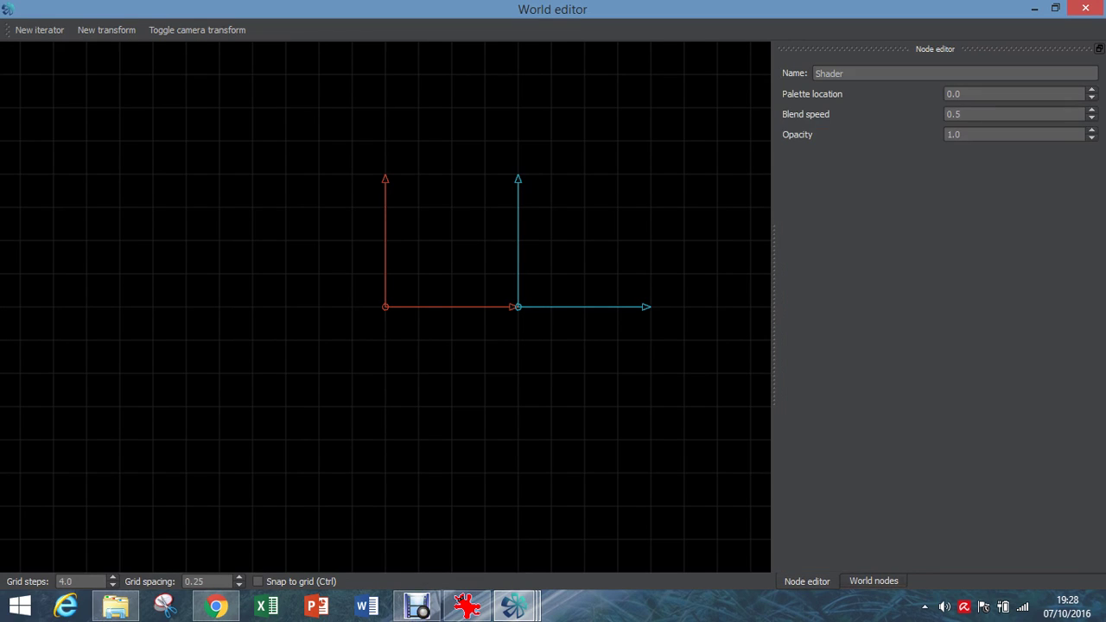
left_click(1013, 94)
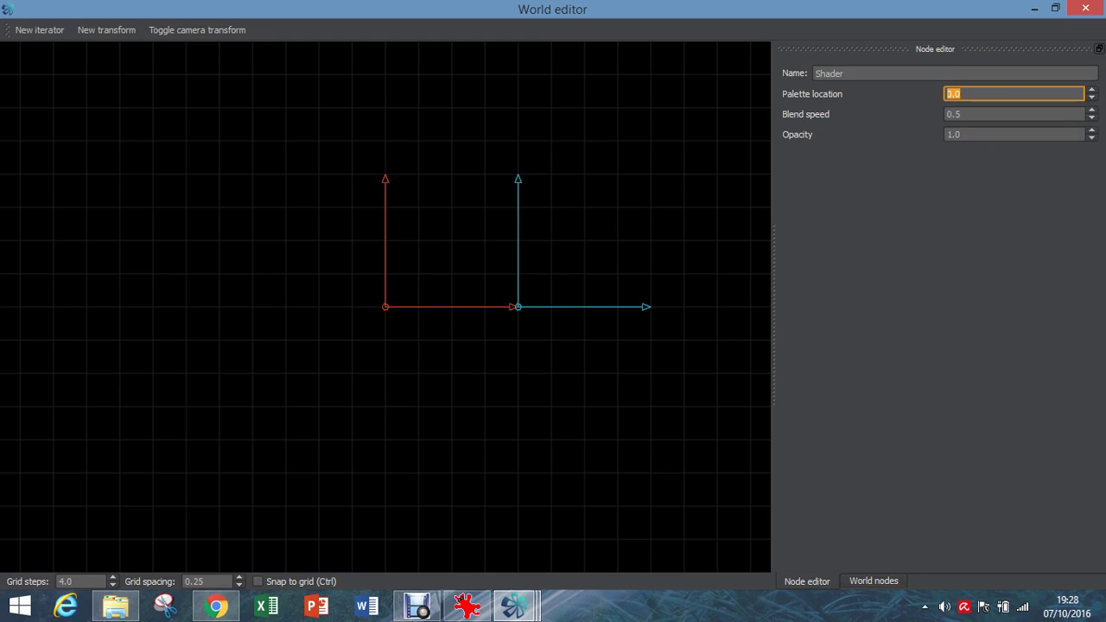
type("0.3")
key("Return")
left_click(514, 605)
left_click(338, 513)
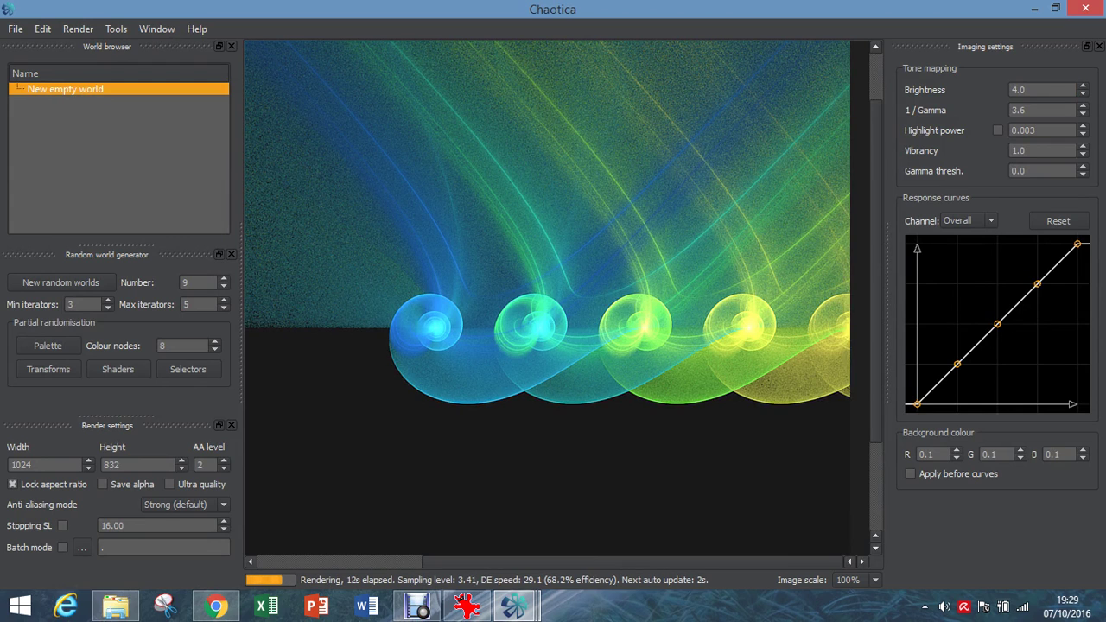
- Add a third iterator in the World editor and give its transforms node a new linear variation
mouse_move(519, 608)
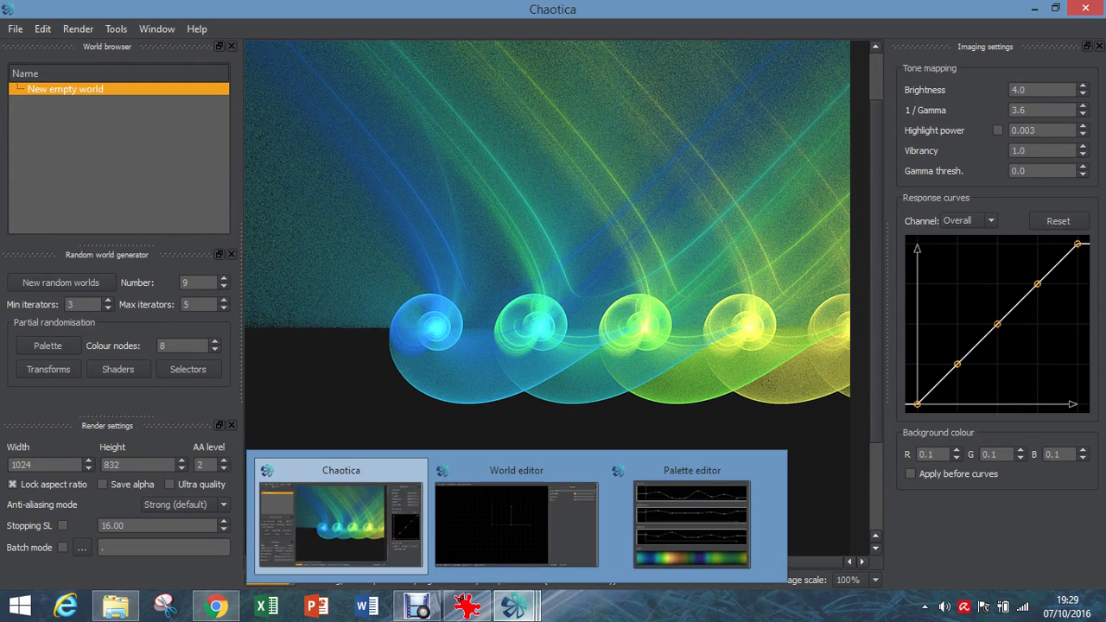
left_click(516, 518)
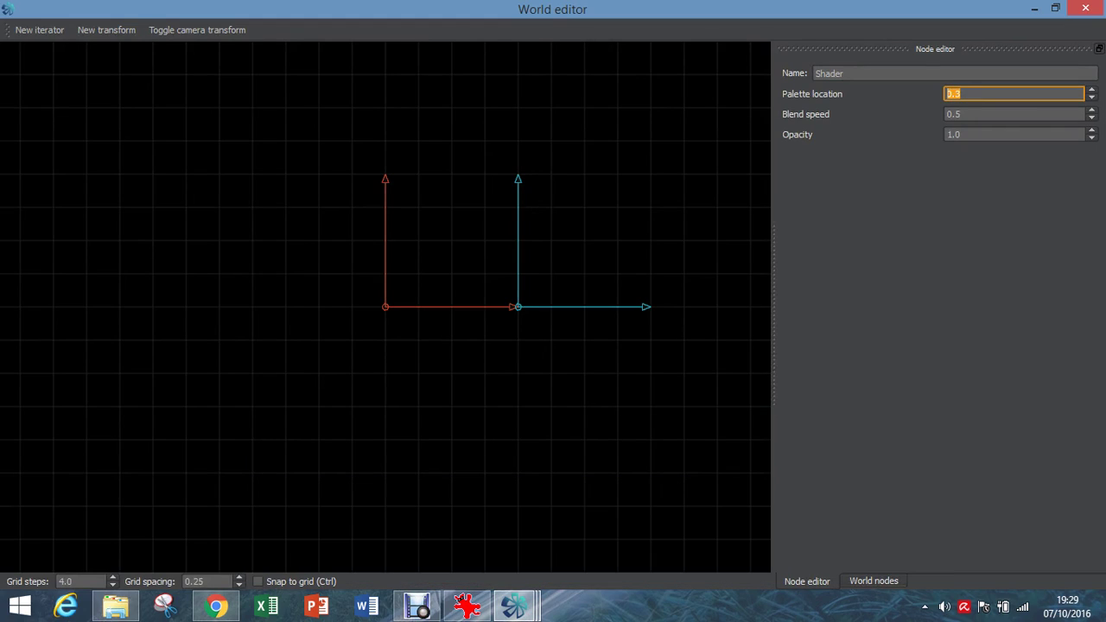
left_click(873, 580)
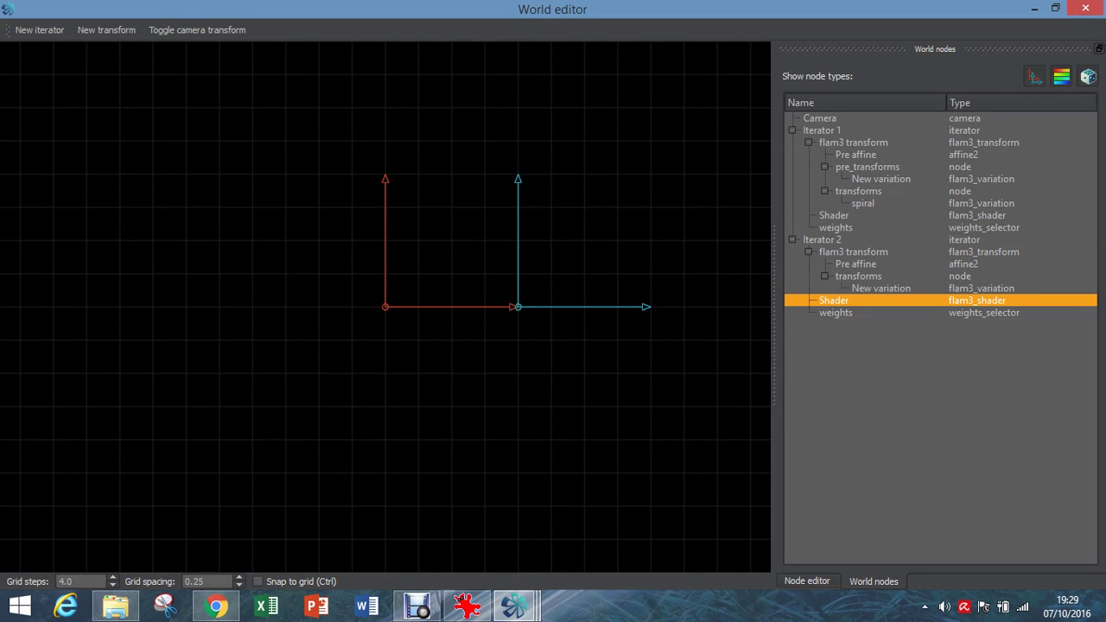
left_click(39, 29)
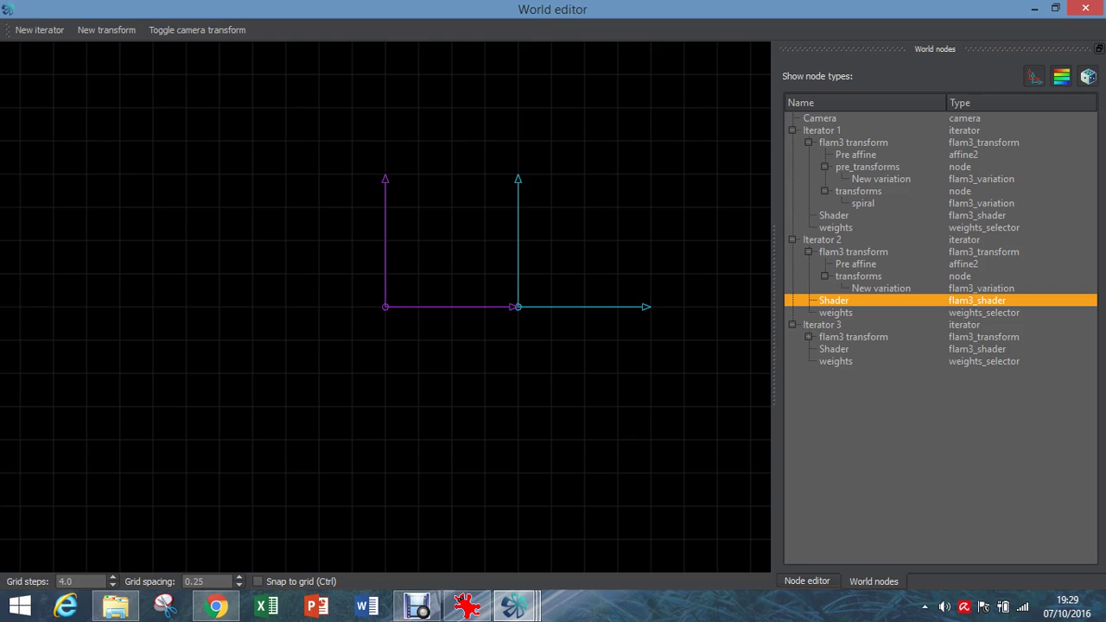
left_click(808, 336)
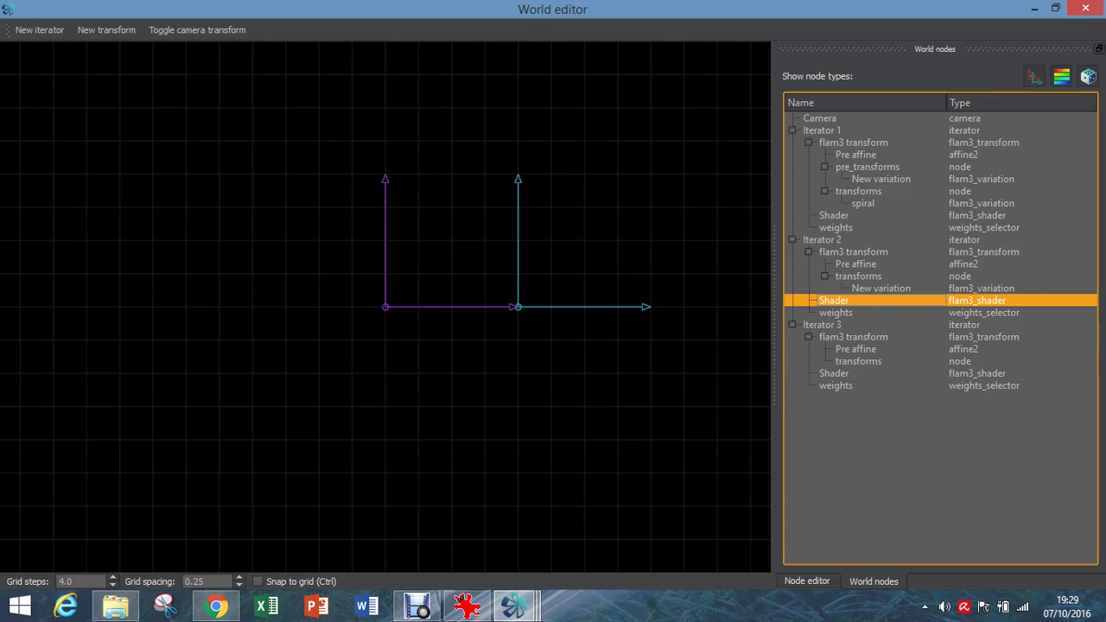
left_click(858, 361)
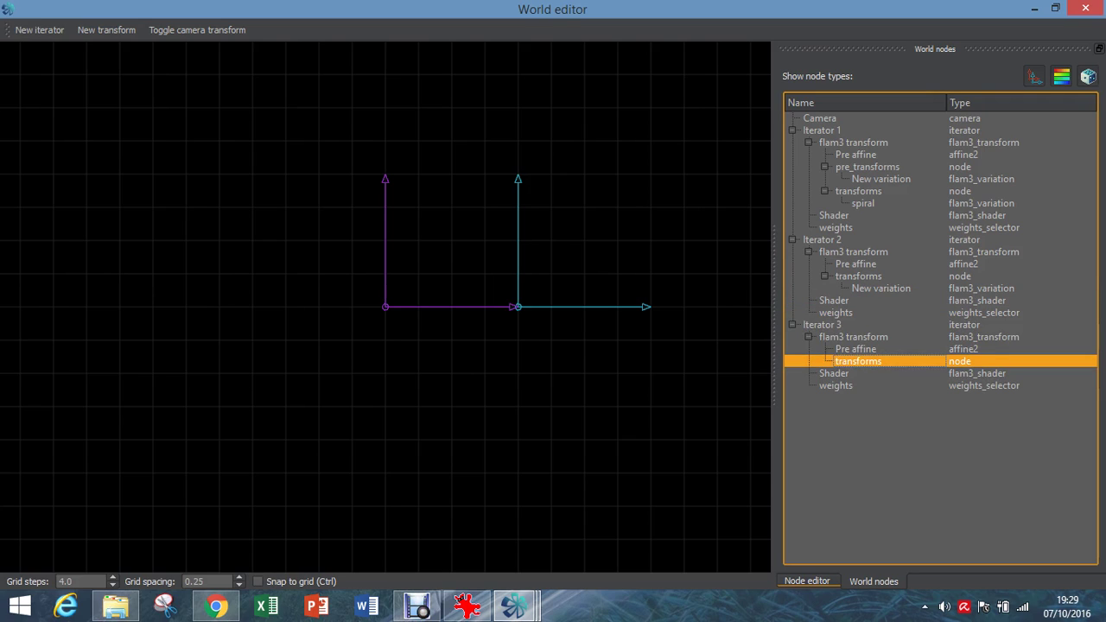
left_click(805, 580)
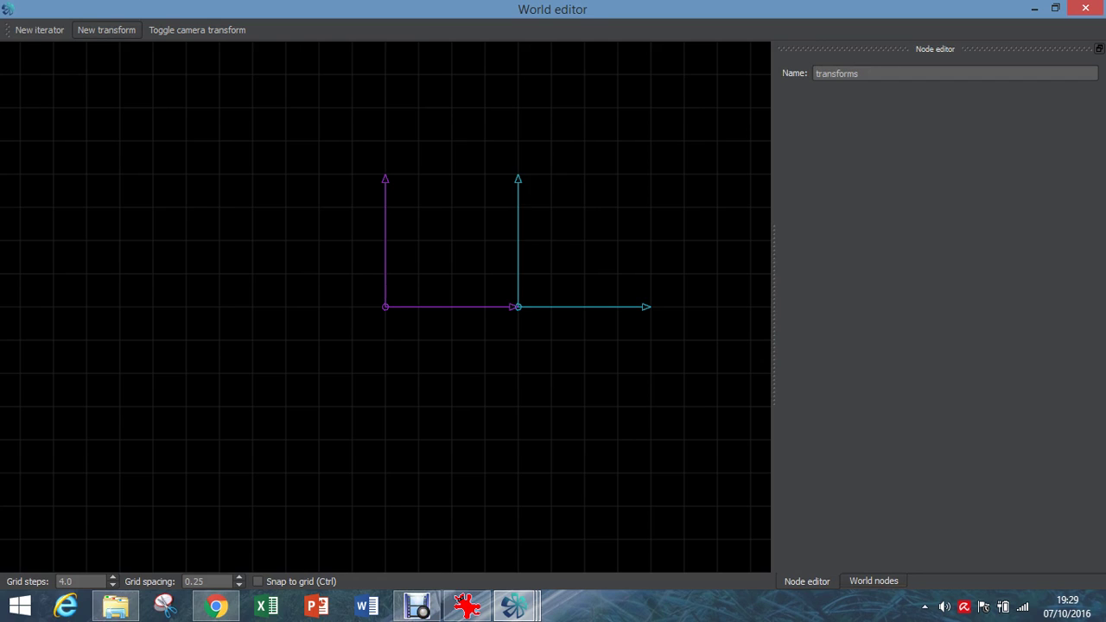
left_click(106, 29)
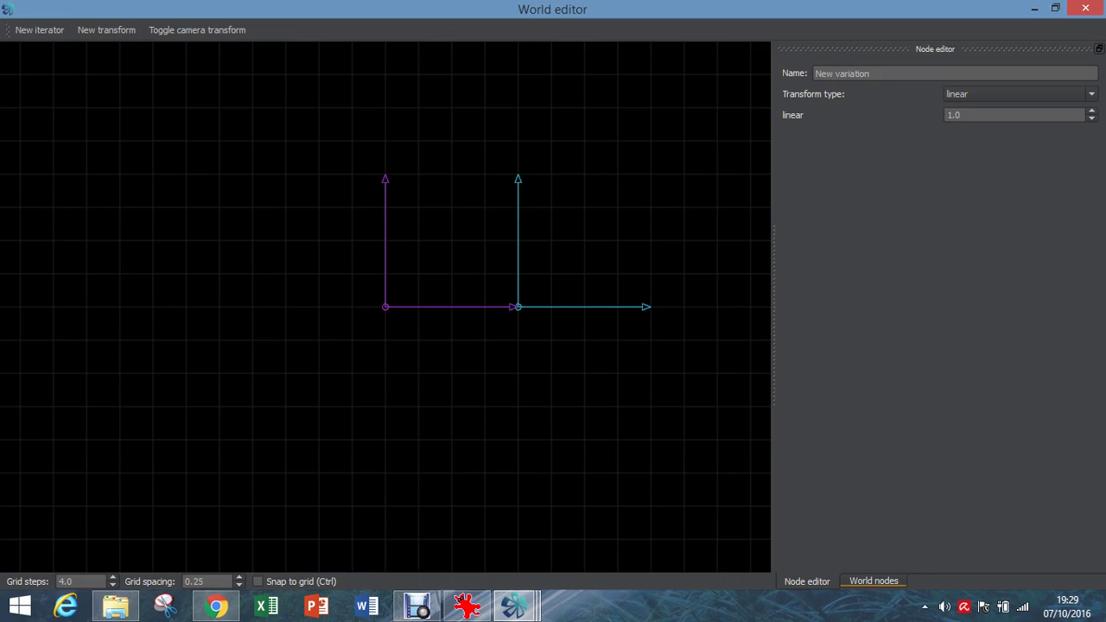
- Set the x offset of Iterator 3's Pre affine node to -1
left_click(873, 580)
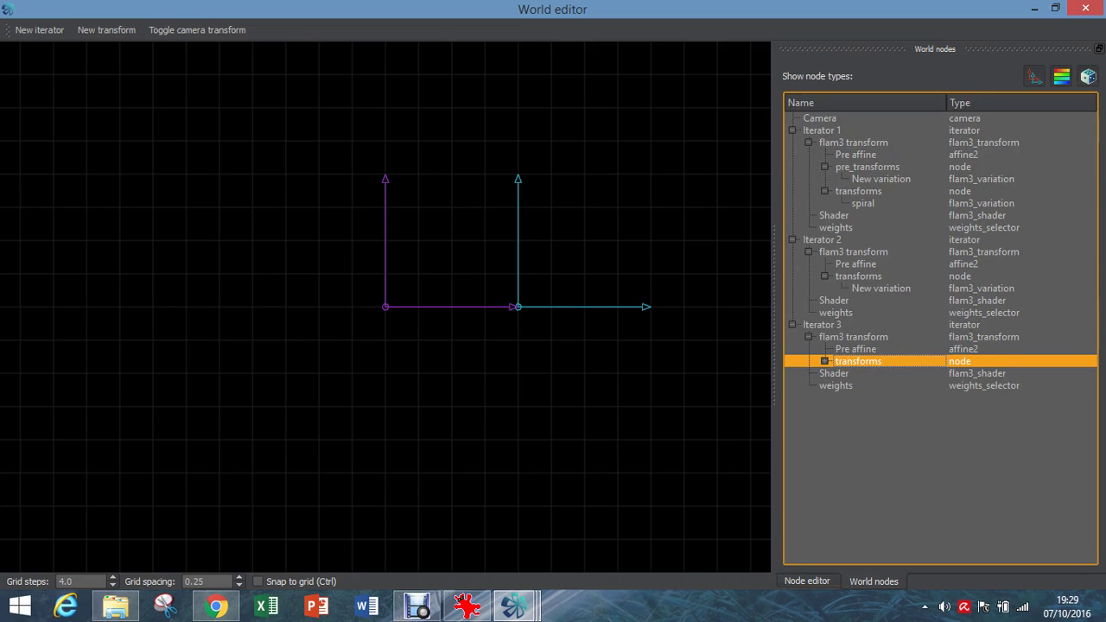
left_click(855, 348)
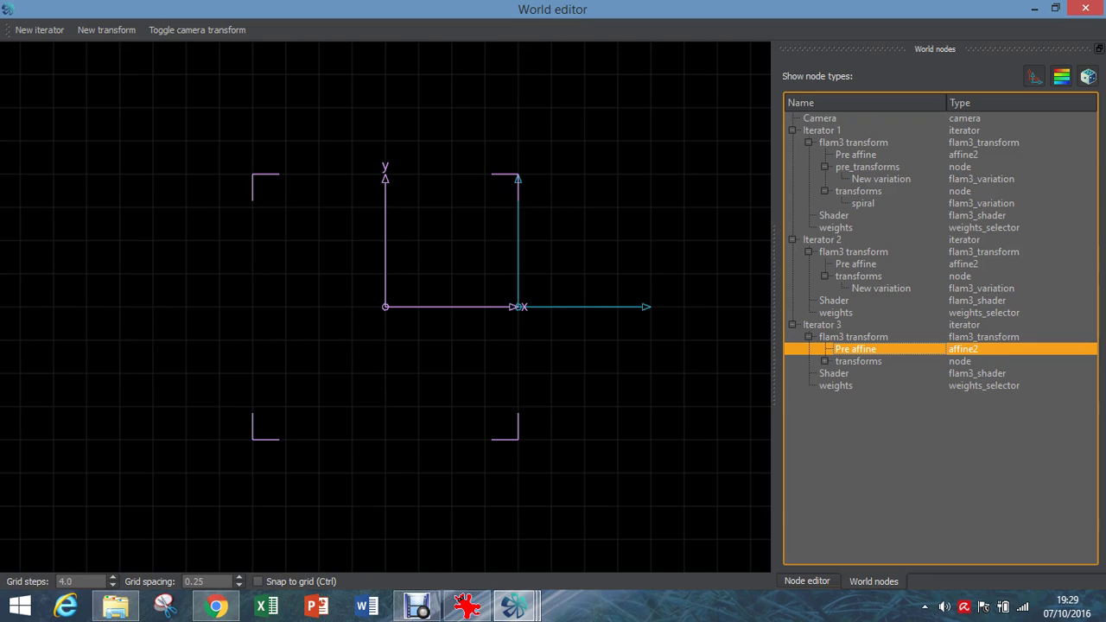
left_click(805, 581)
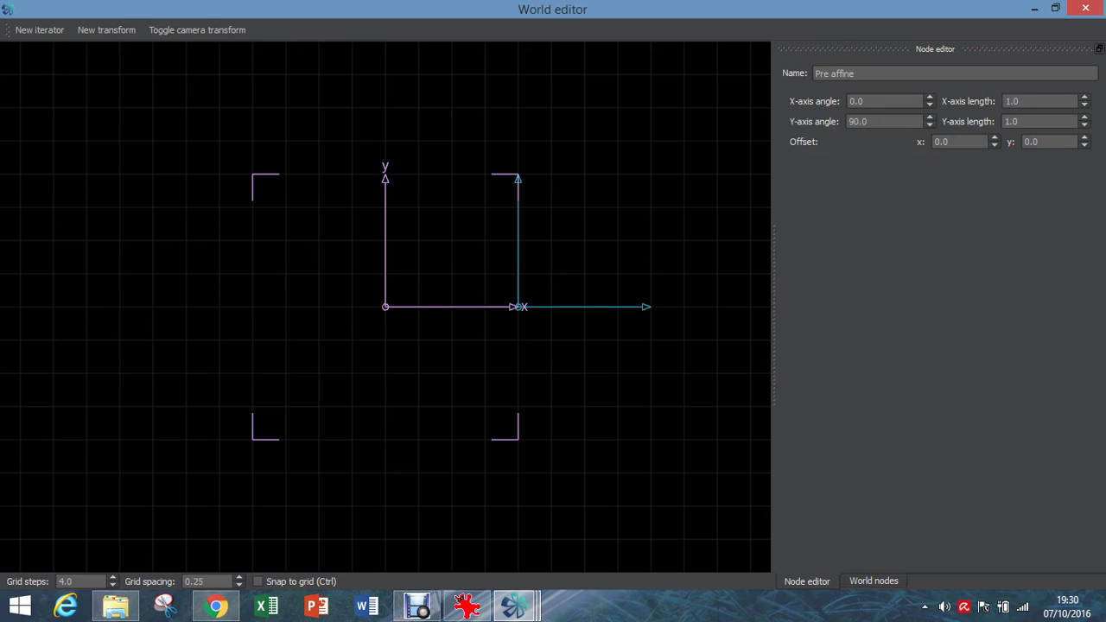
double_click(946, 142)
type("-1")
key("Return")
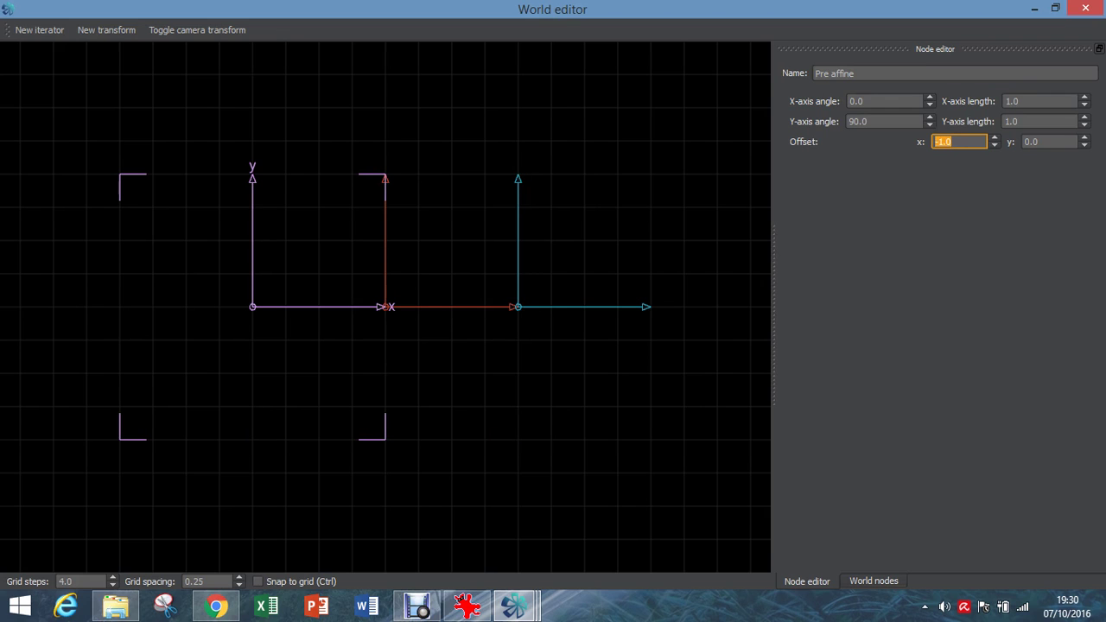
- Inspect the rendered row of spirals in the main Chaotica window
mouse_move(516, 606)
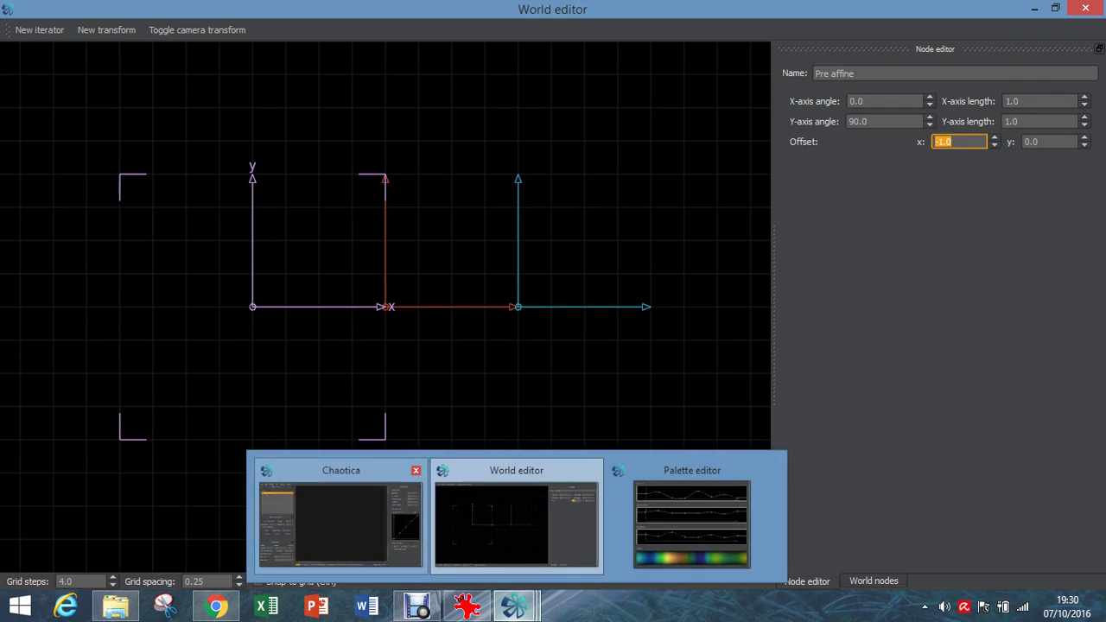
left_click(337, 510)
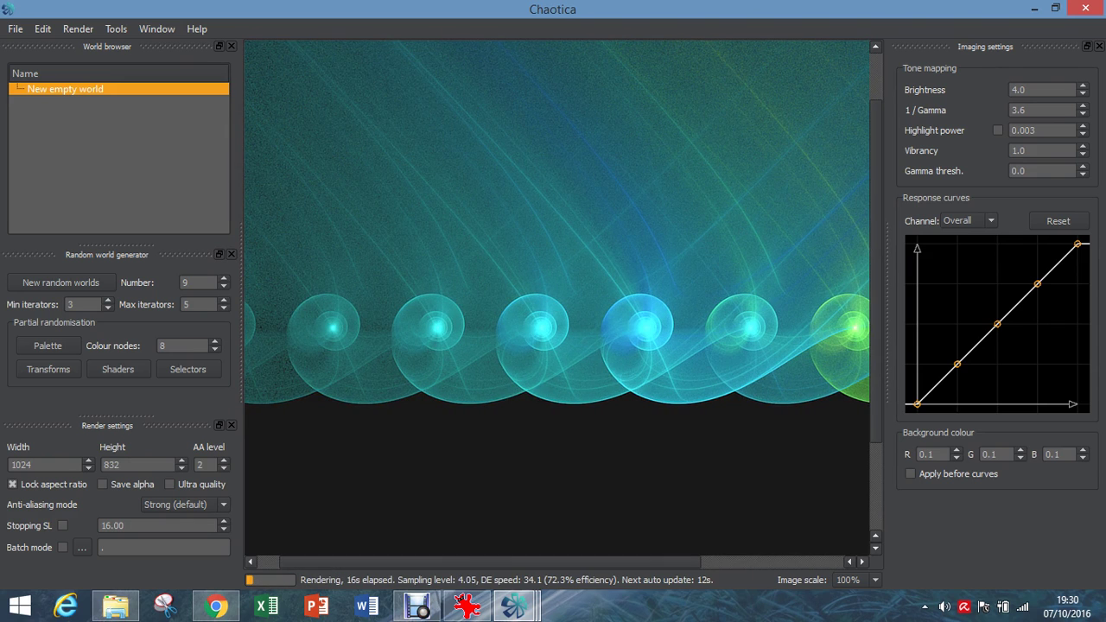
scroll(557, 303, "right", 5)
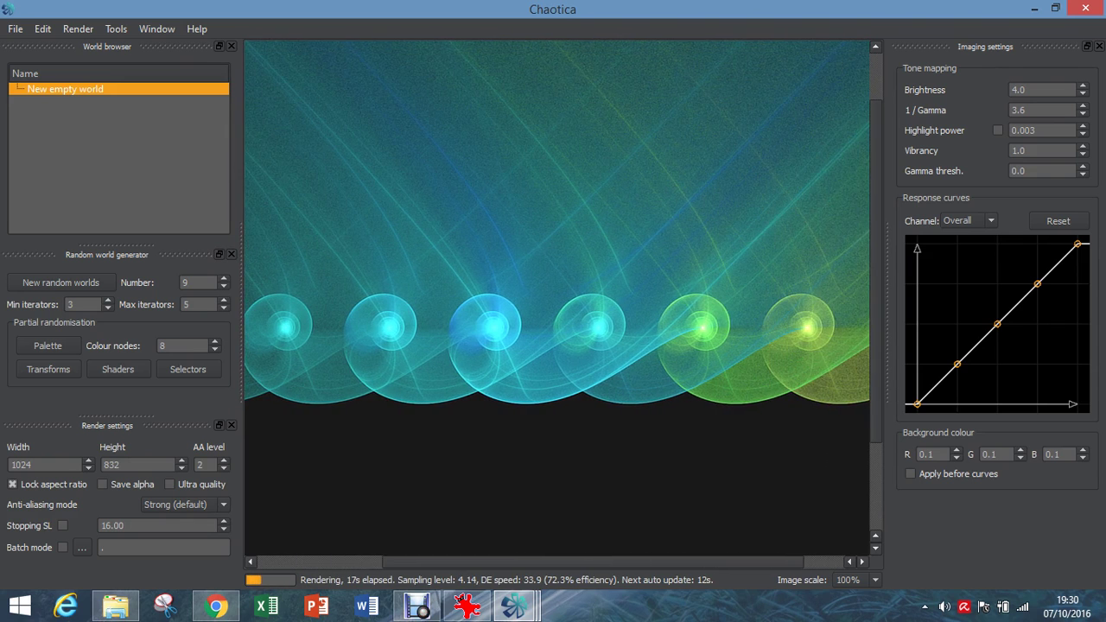
- In the world editor, set the palette location of Iterator 3's shader to 0.7
mouse_move(515, 607)
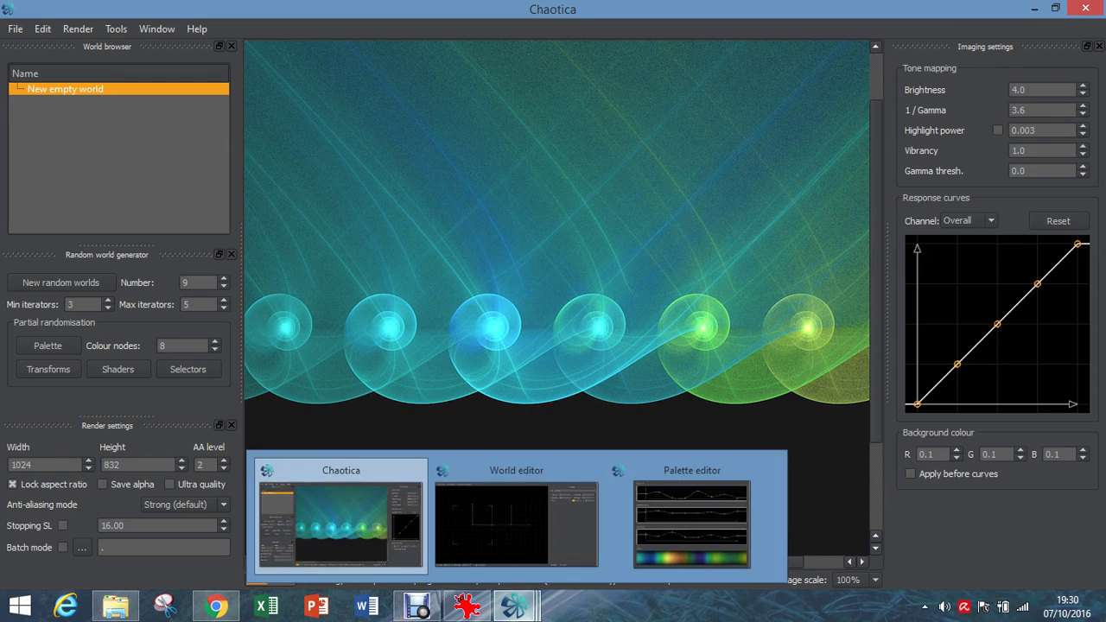
left_click(515, 516)
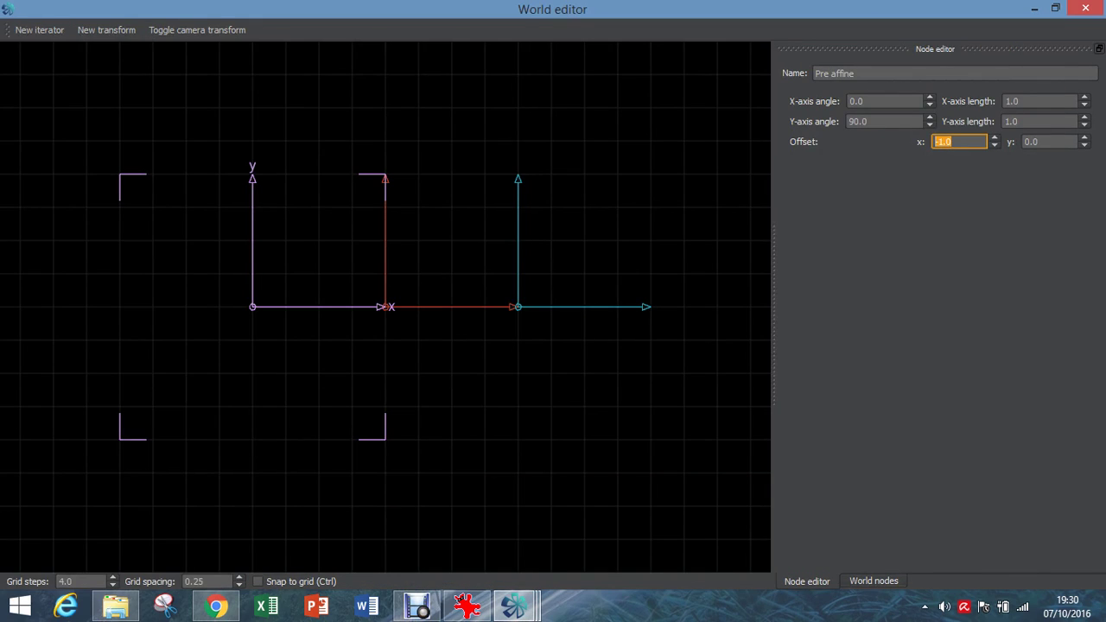
left_click(873, 580)
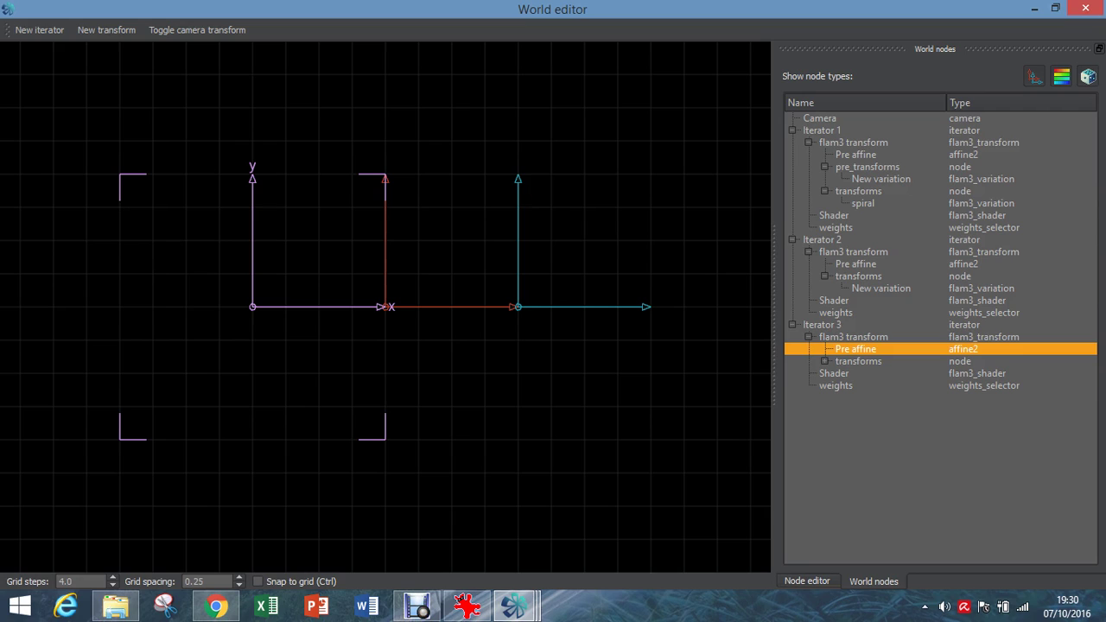
left_click(833, 373)
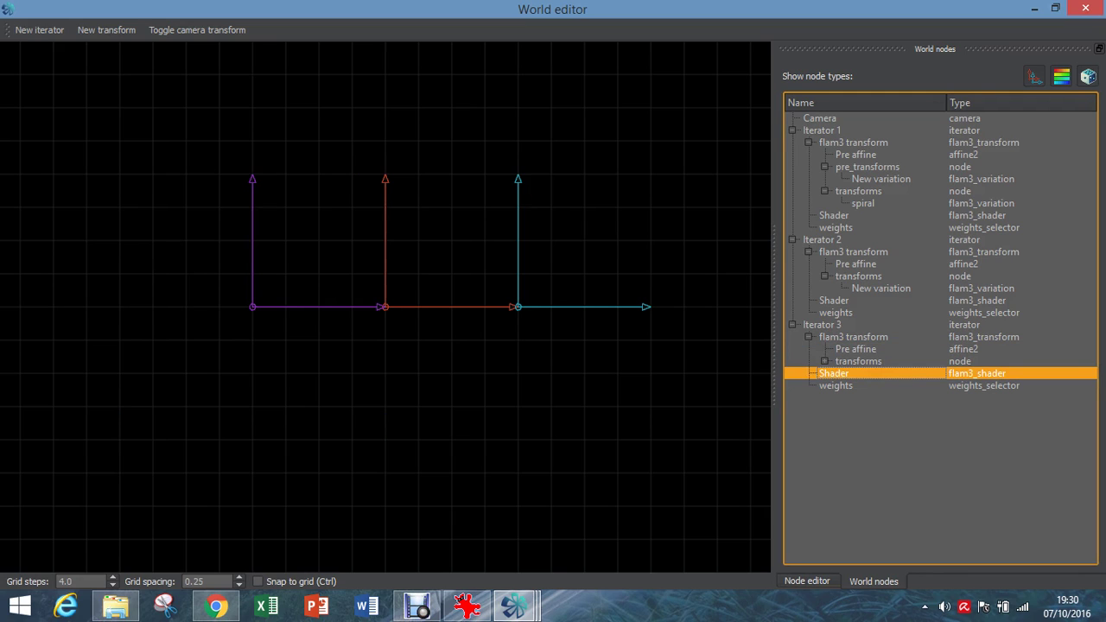
left_click(806, 581)
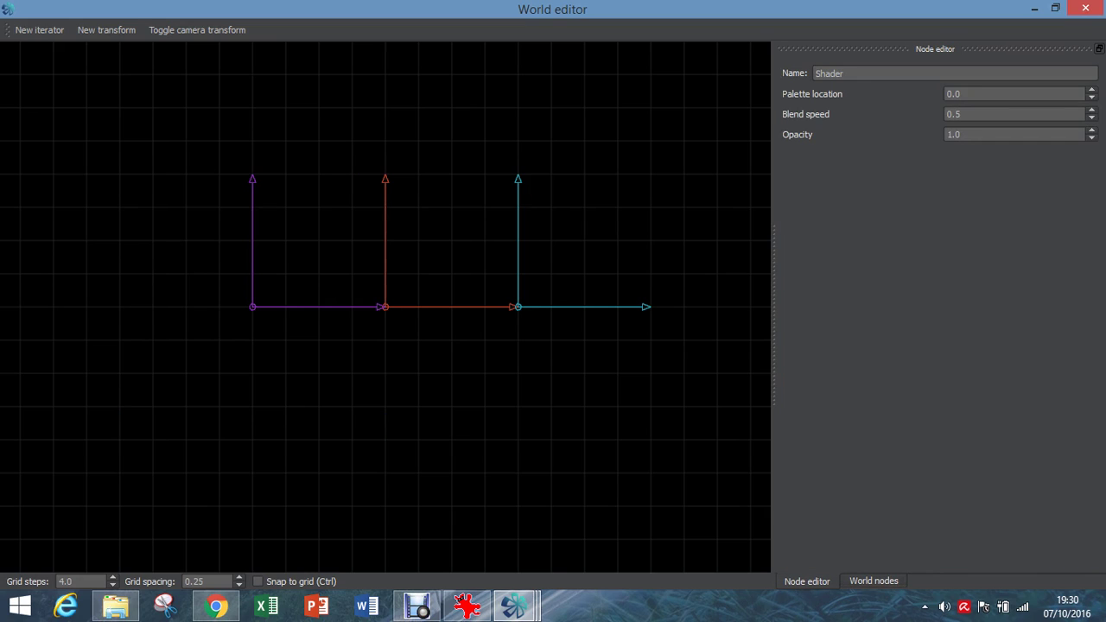
left_click(958, 94)
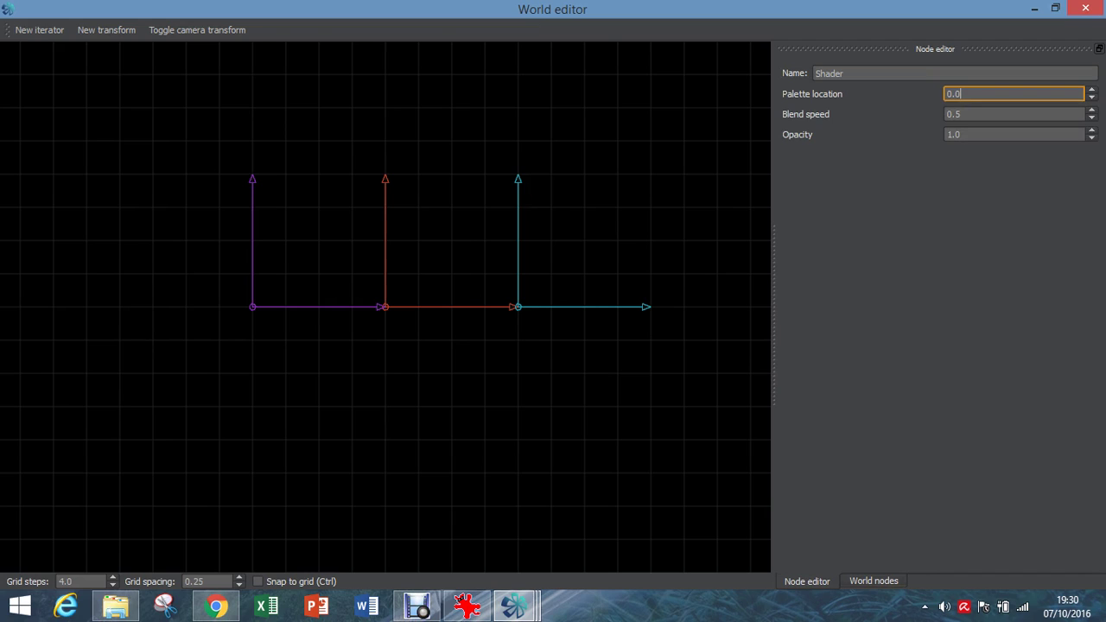
key("BackSpace")
type("7")
key("Return")
- Examine the recoloured spirals across the main render and compare them with the palette editor's curves and colour preview
mouse_move(515, 607)
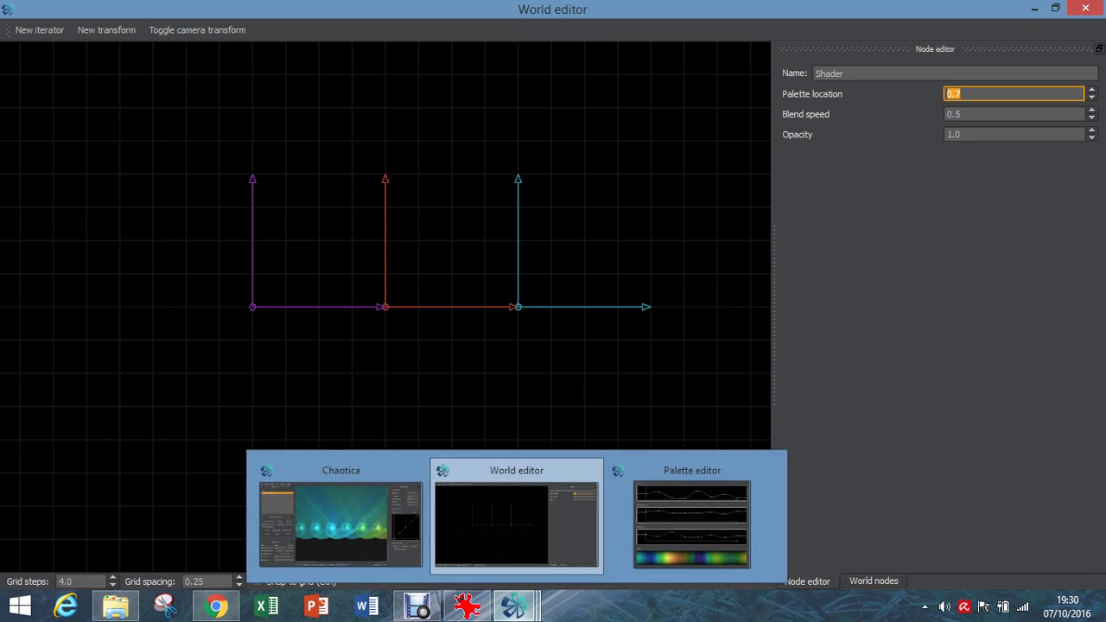
left_click(341, 519)
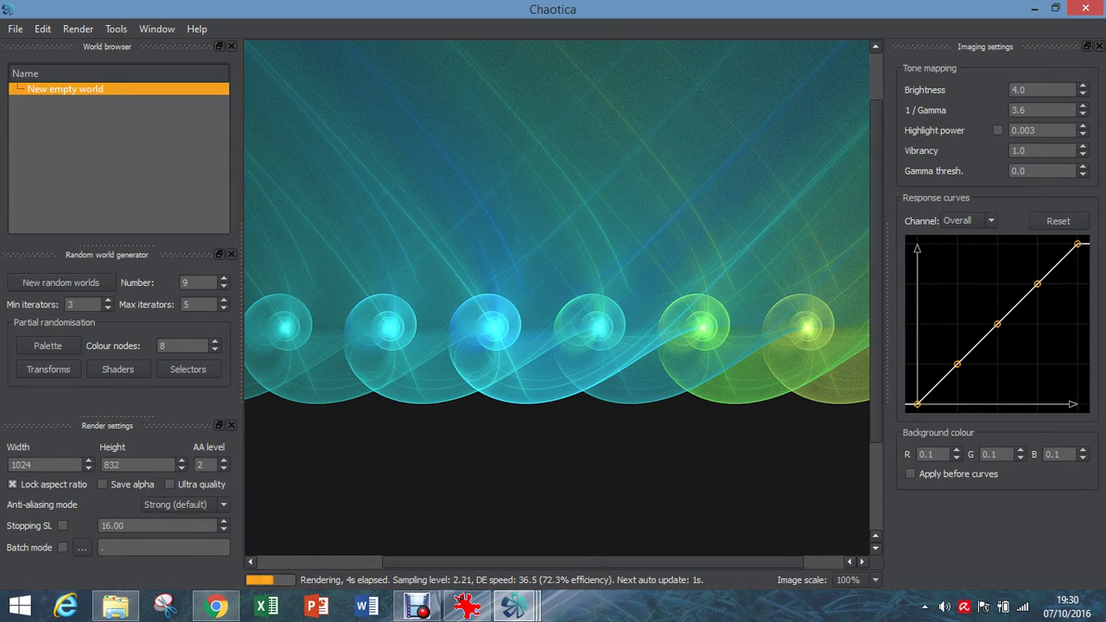
scroll(557, 302, "left", 3)
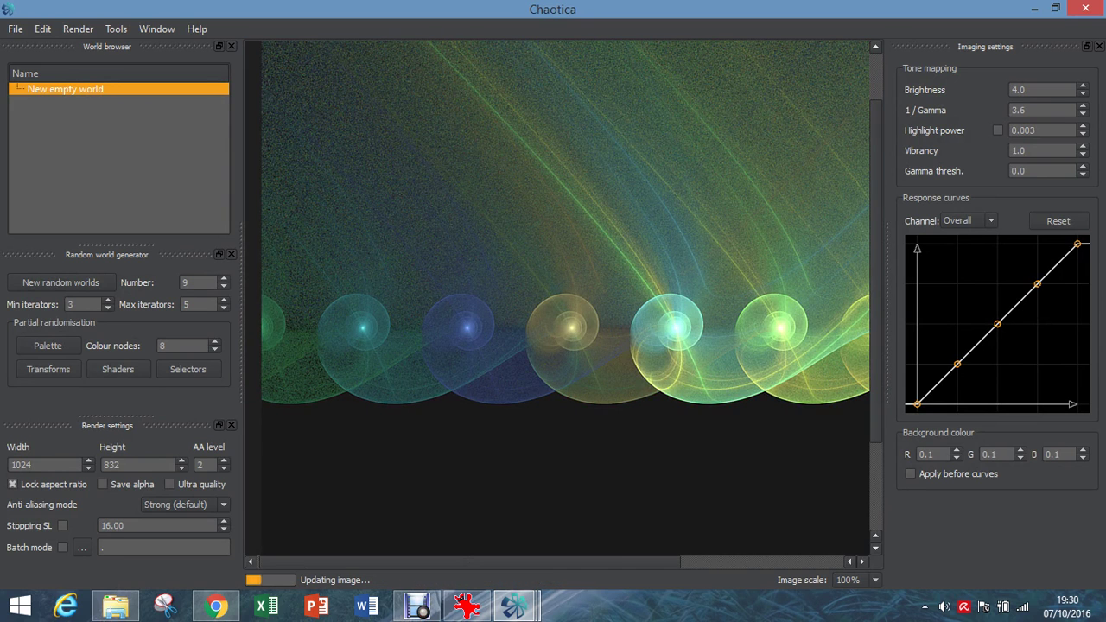
scroll(558, 302, "right", 5)
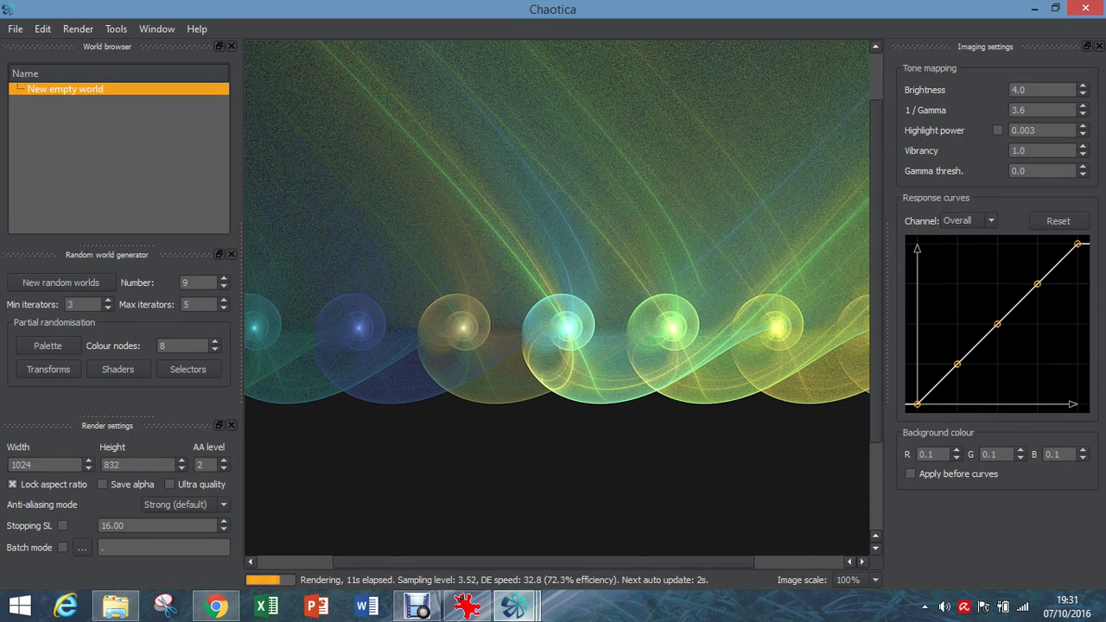
mouse_move(514, 605)
left_click(690, 518)
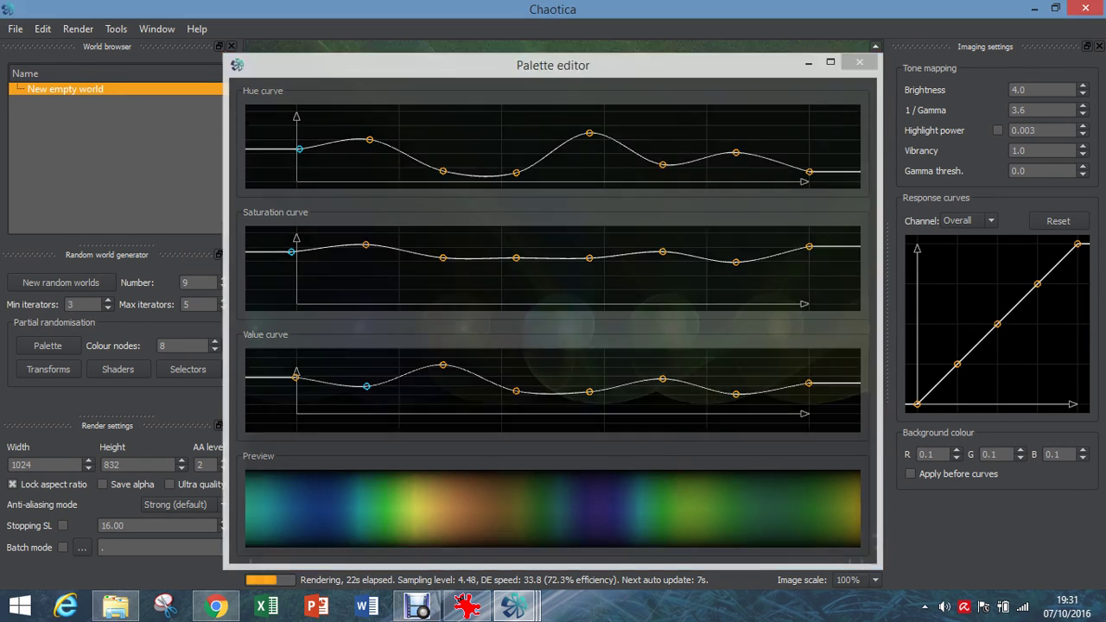
left_click(808, 62)
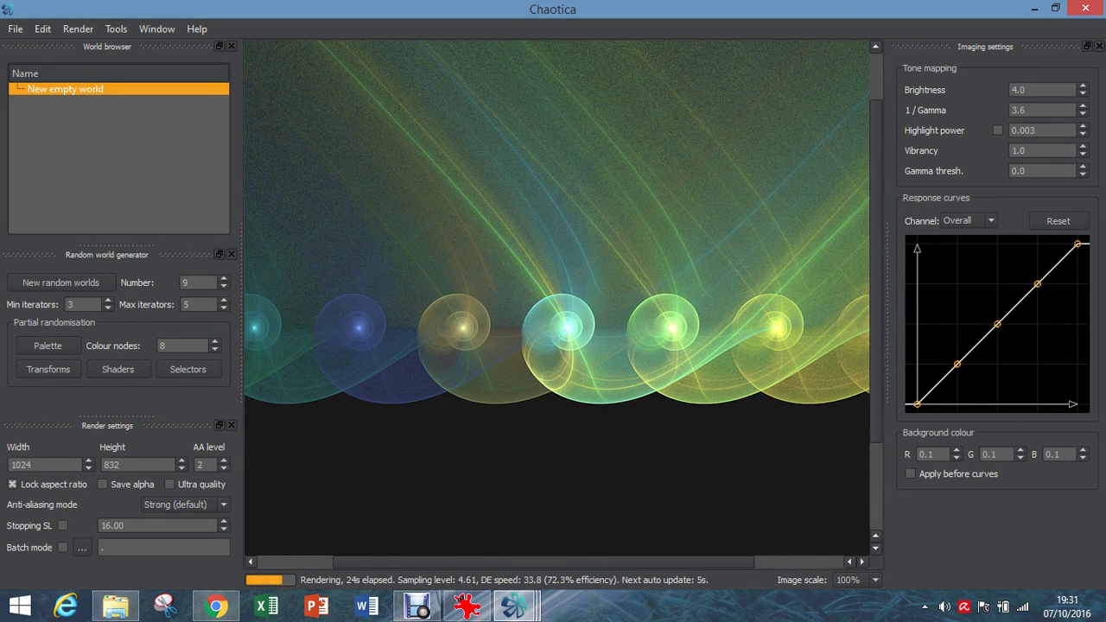
scroll(557, 303, "left", 3)
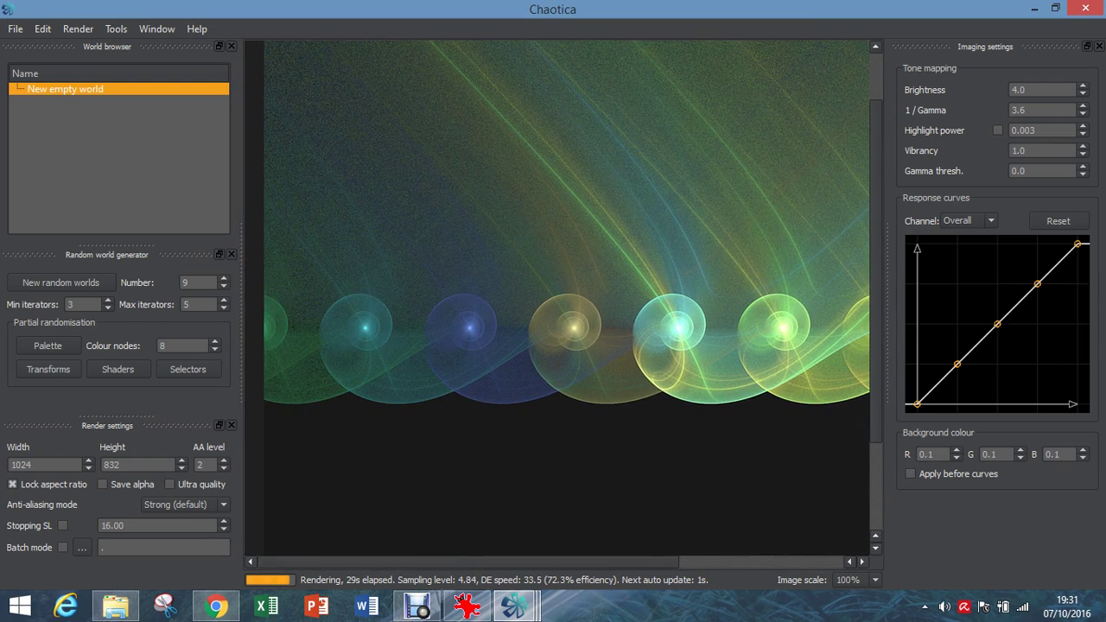
- Add a fourth iterator in the world editor and give its transforms node a new linear variation
left_click(156, 29)
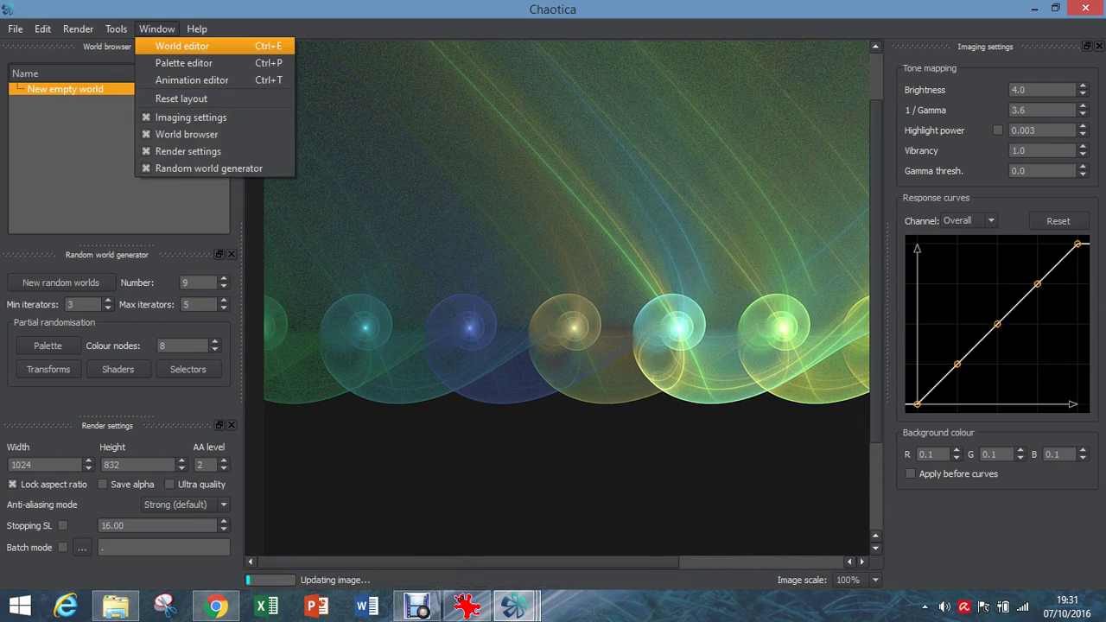
left_click(173, 45)
left_click(873, 580)
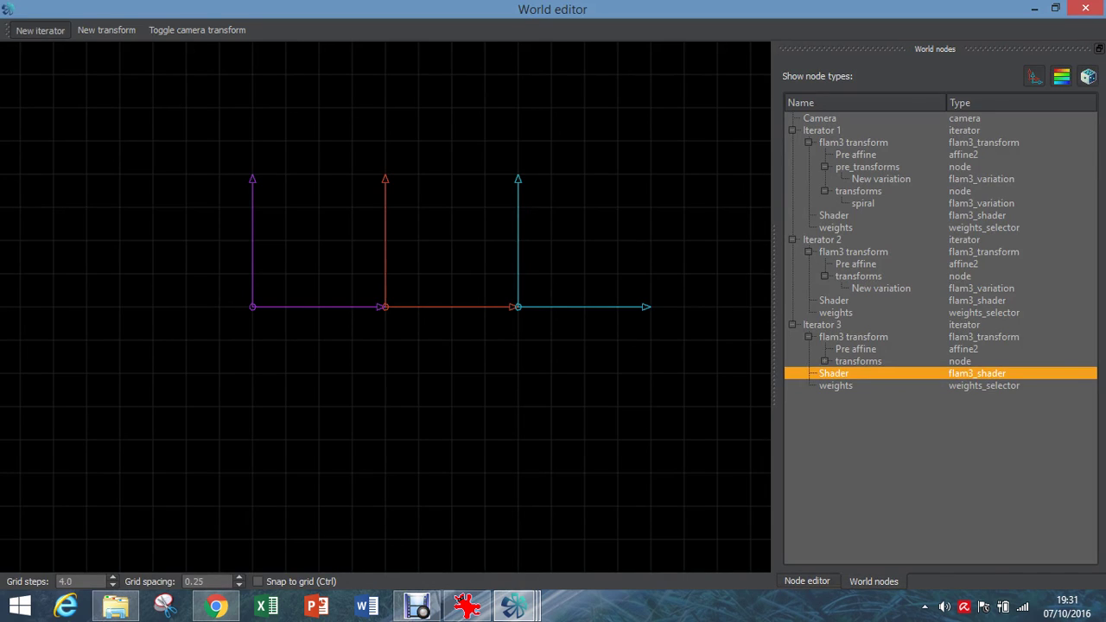
left_click(38, 30)
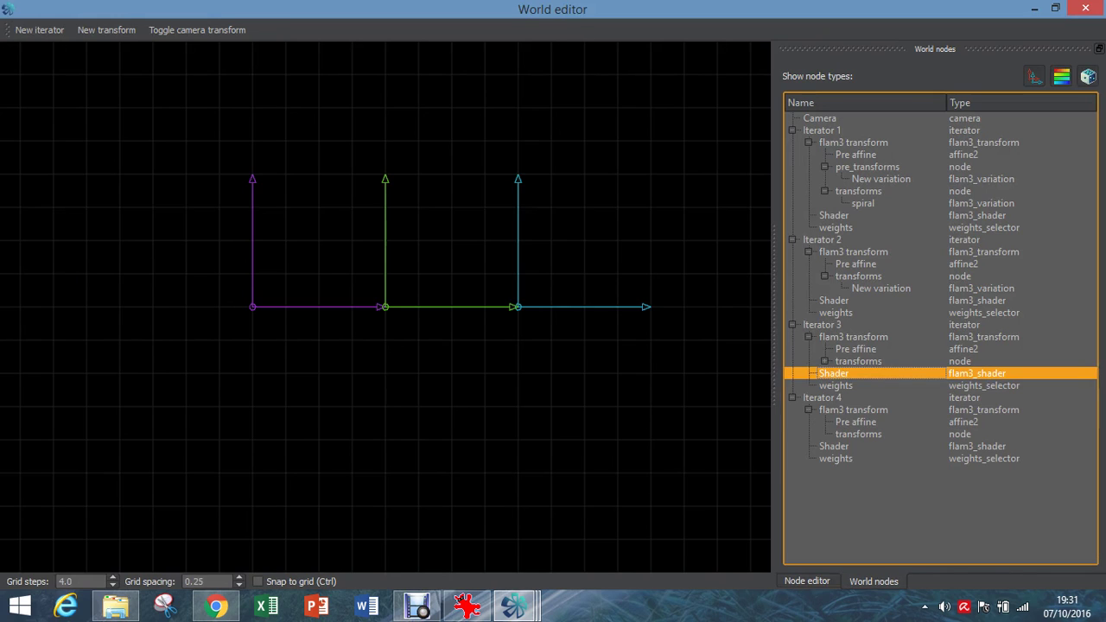
left_click(858, 433)
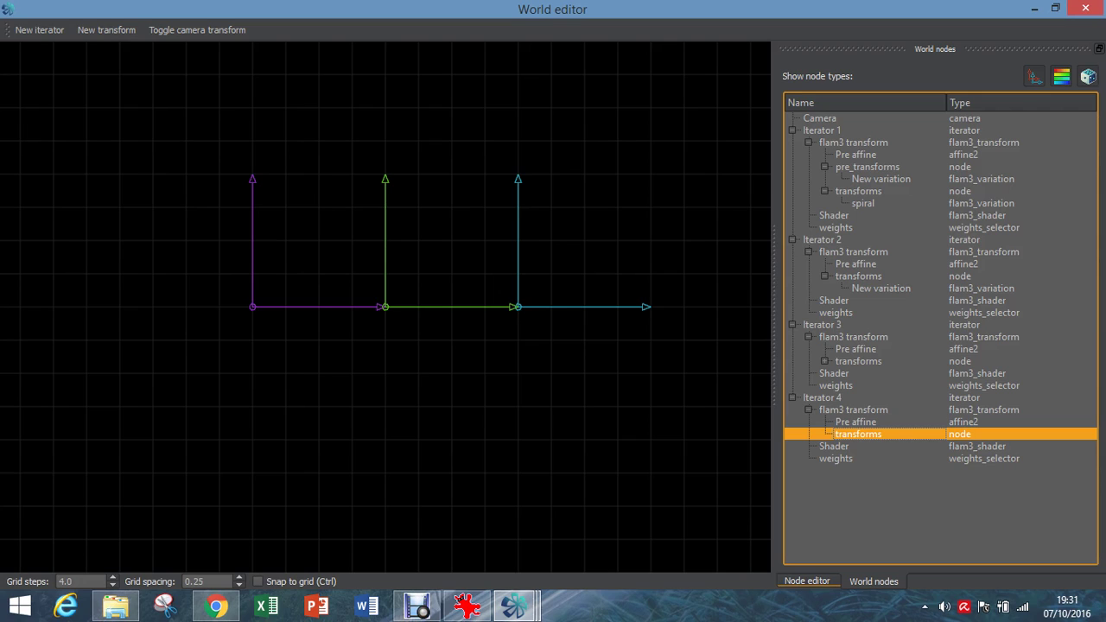
left_click(806, 580)
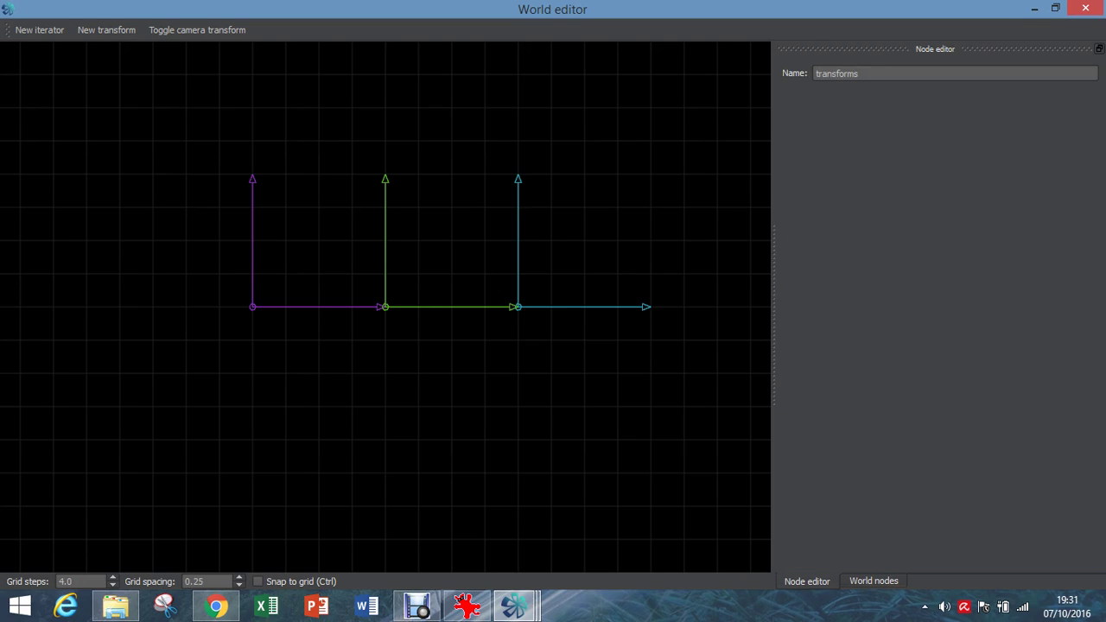
left_click(106, 30)
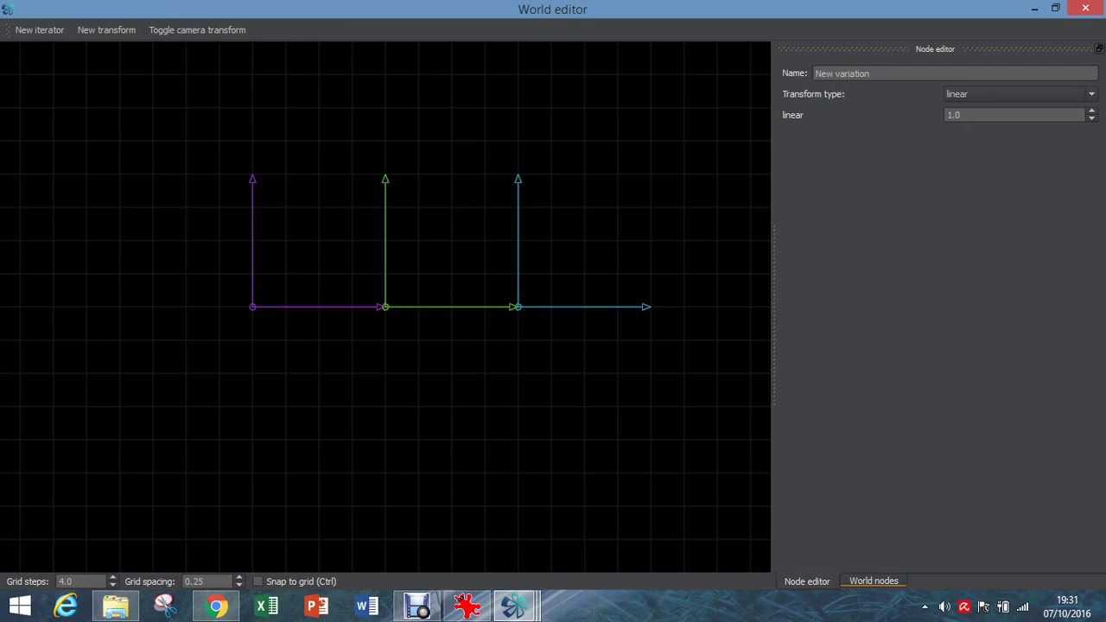
- Set the y offset of Iterator 4's pre affine to -1 and view the resulting render
left_click(873, 580)
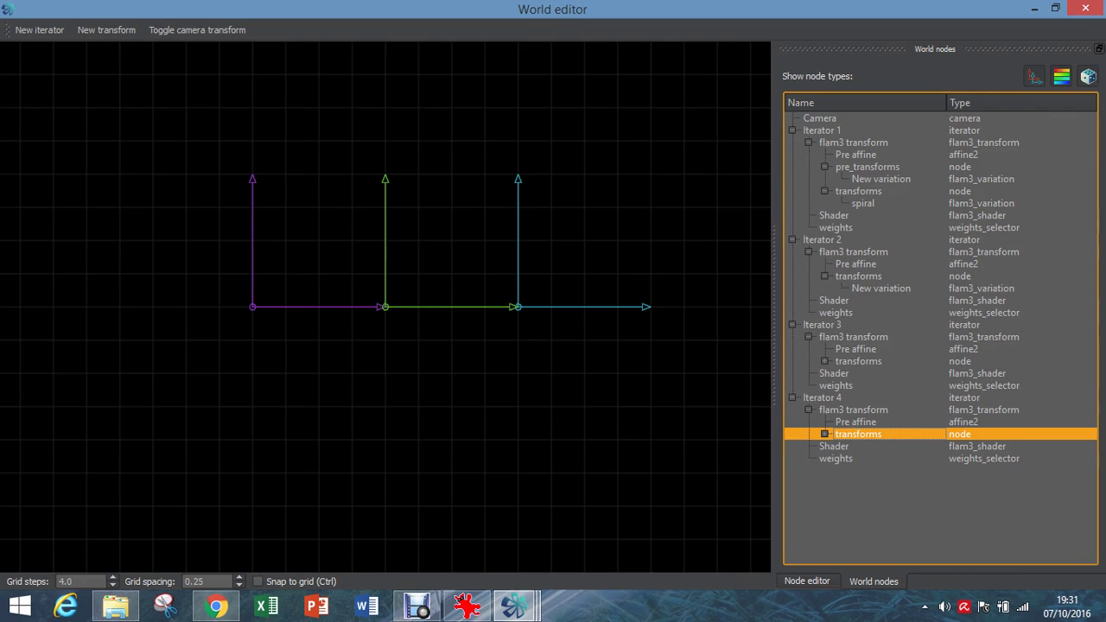
left_click(855, 422)
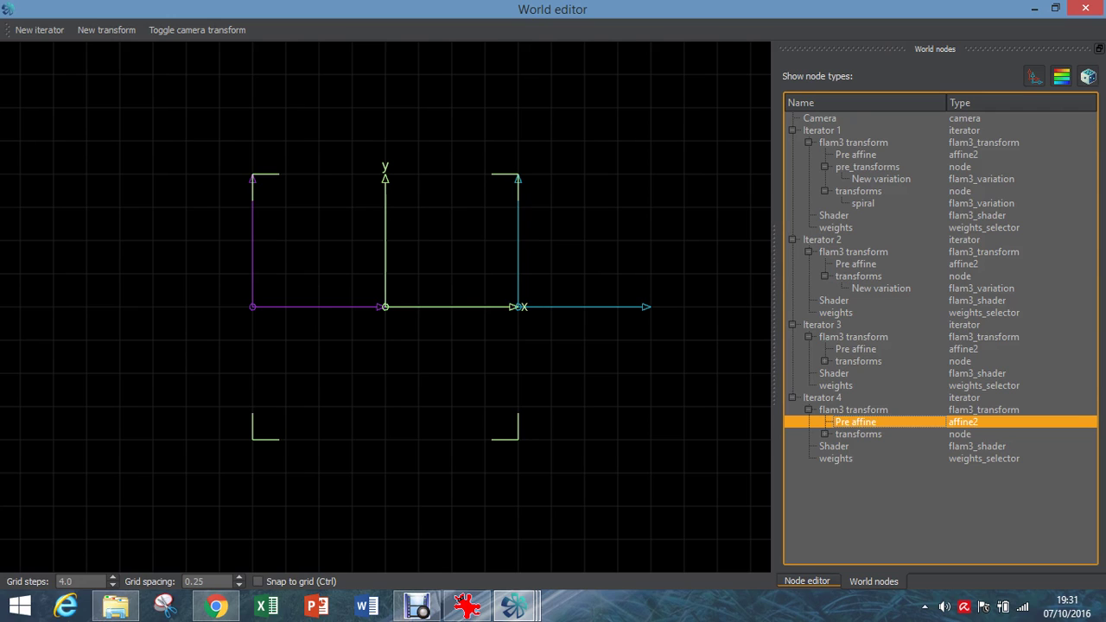
left_click(805, 580)
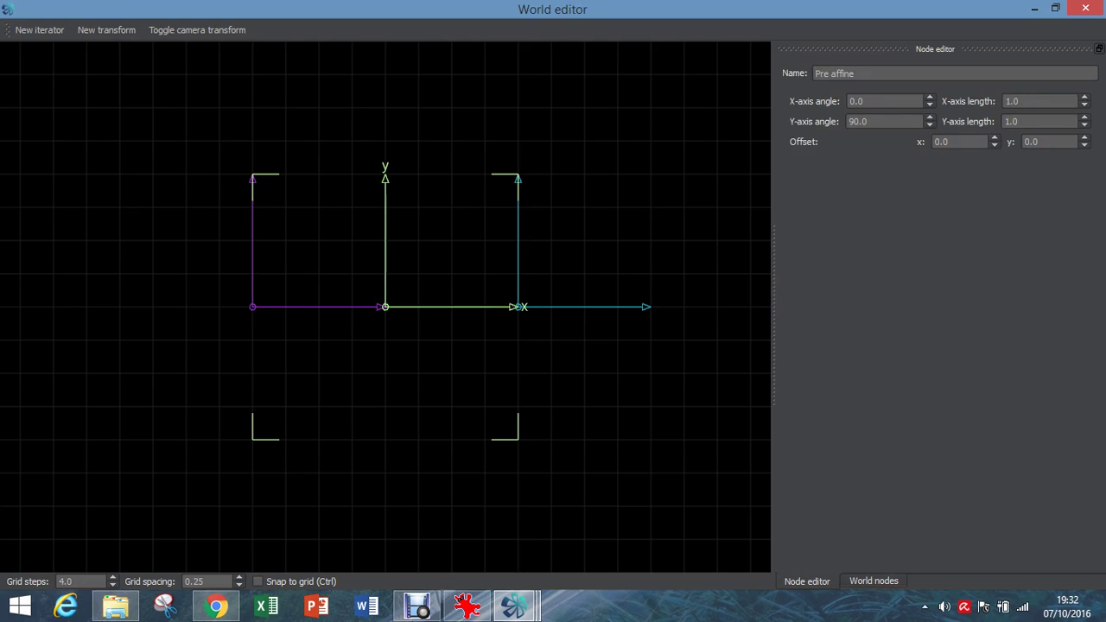
left_click(1049, 142)
type("-1")
key("Return")
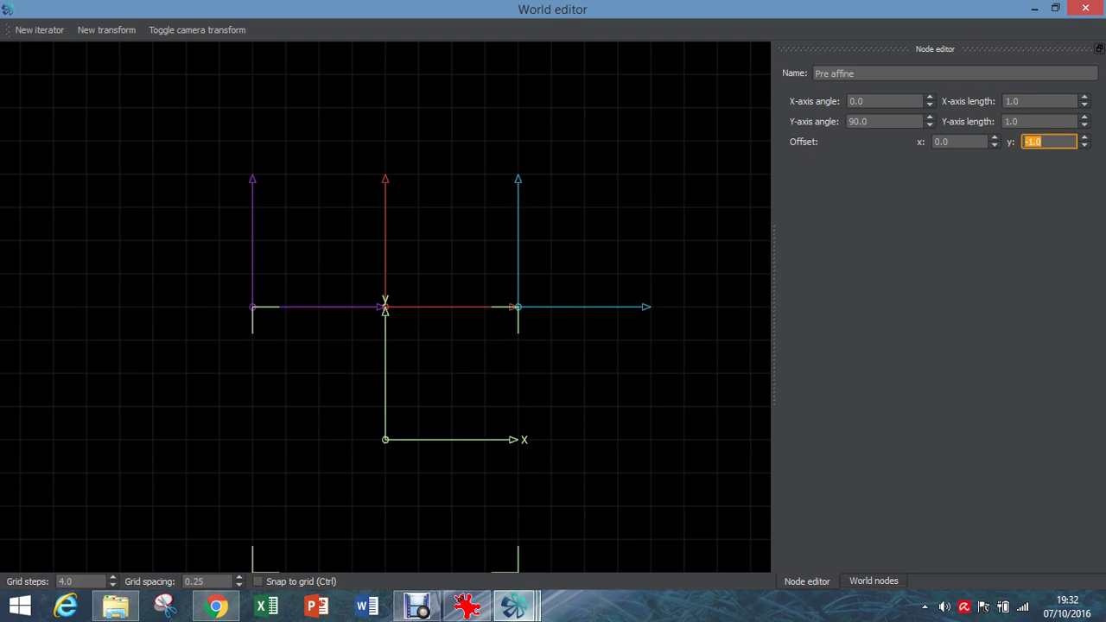
mouse_move(514, 604)
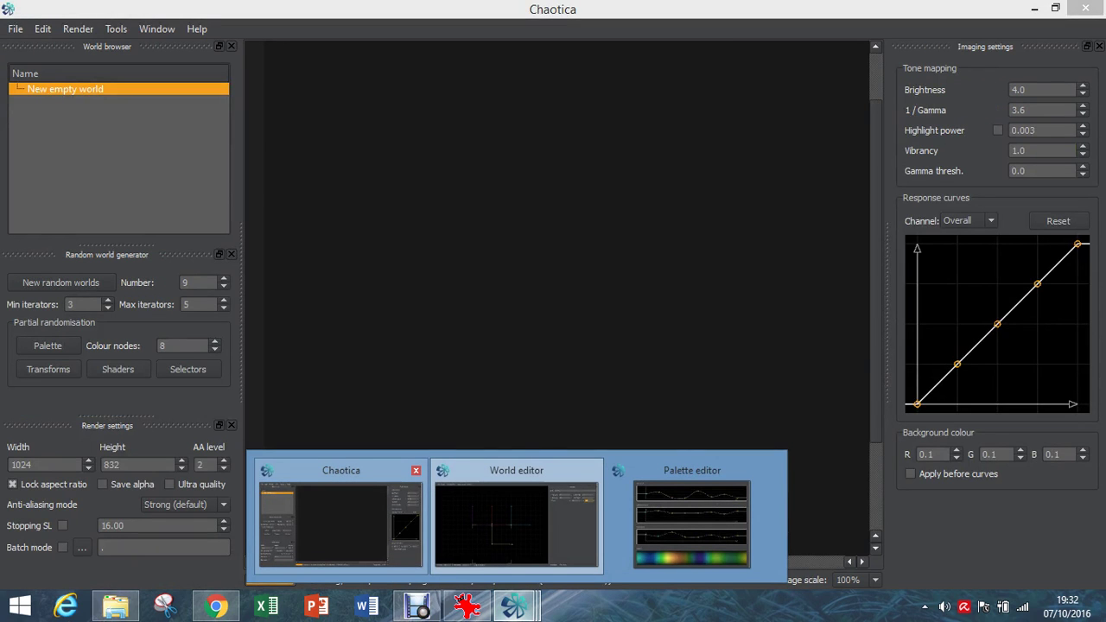
left_click(341, 518)
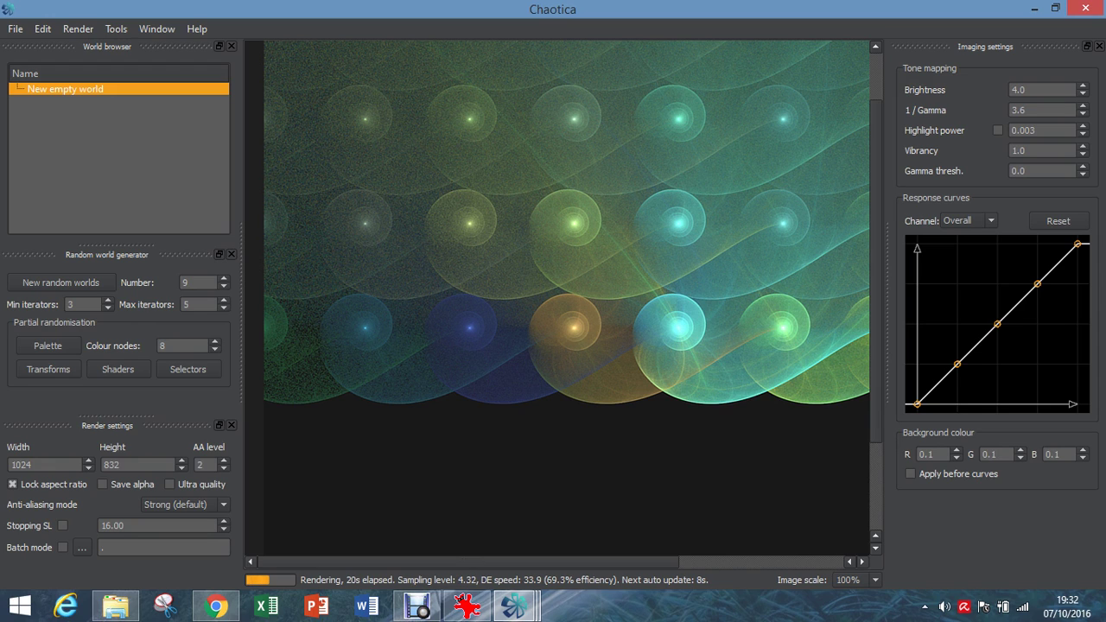
- Set the palette location of Iterator 4's shader to 0.4 in the world editor and bring up the palette editor
mouse_move(515, 605)
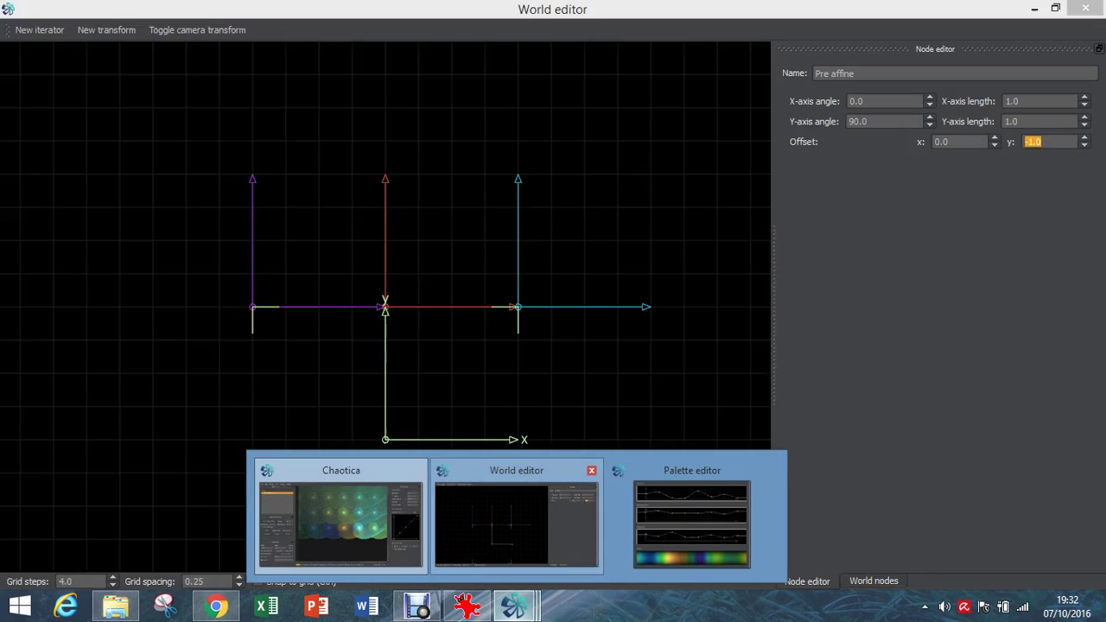
left_click(516, 522)
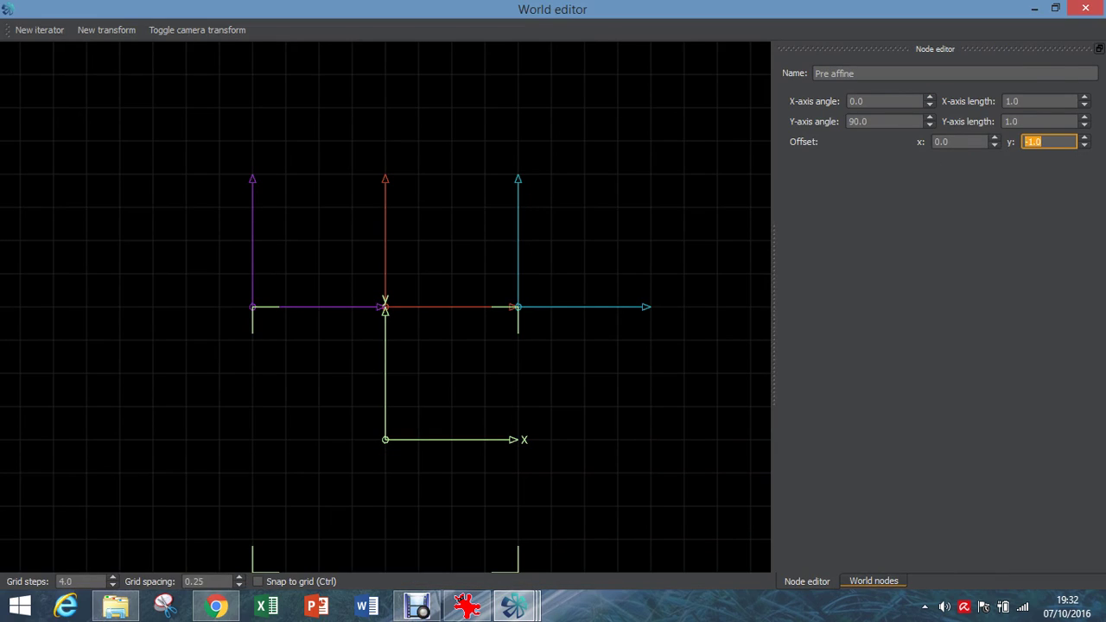
left_click(874, 581)
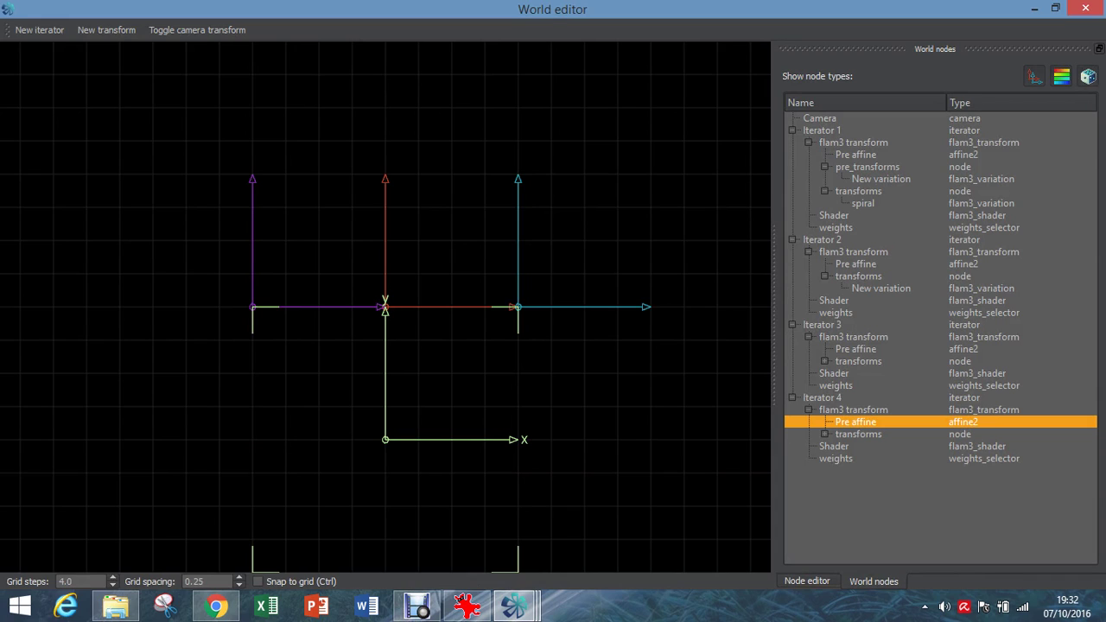
left_click(834, 446)
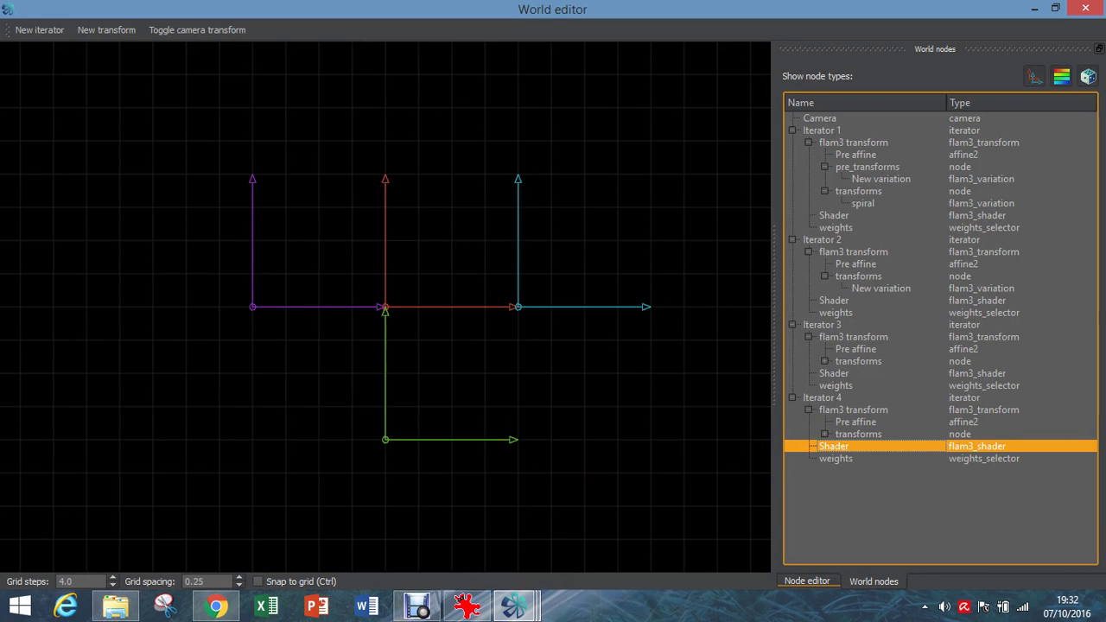
left_click(806, 580)
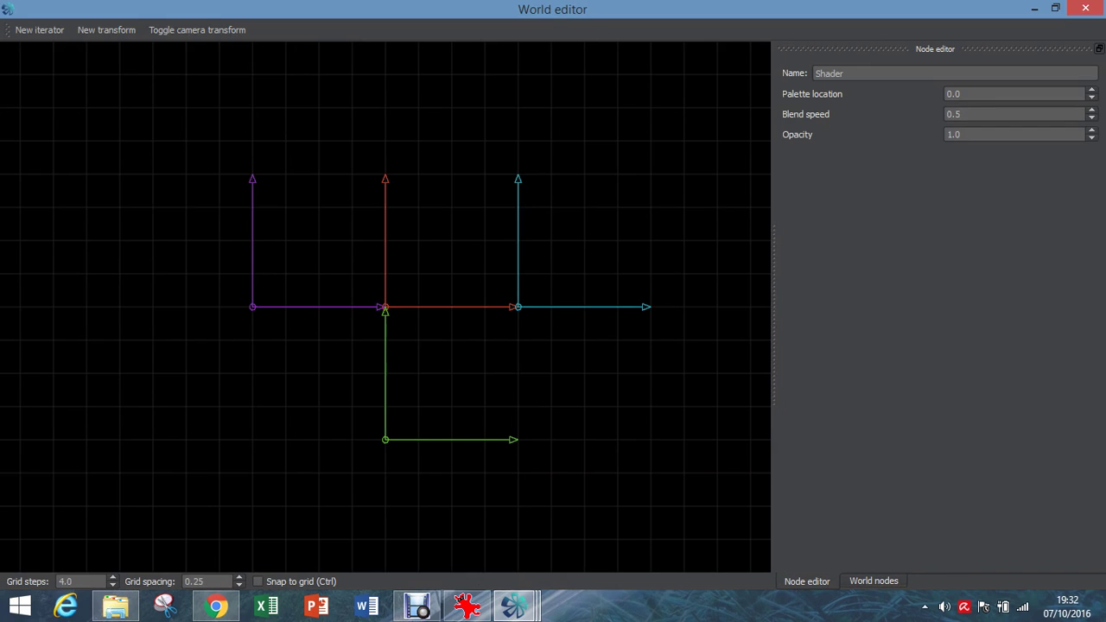
left_click(1011, 93)
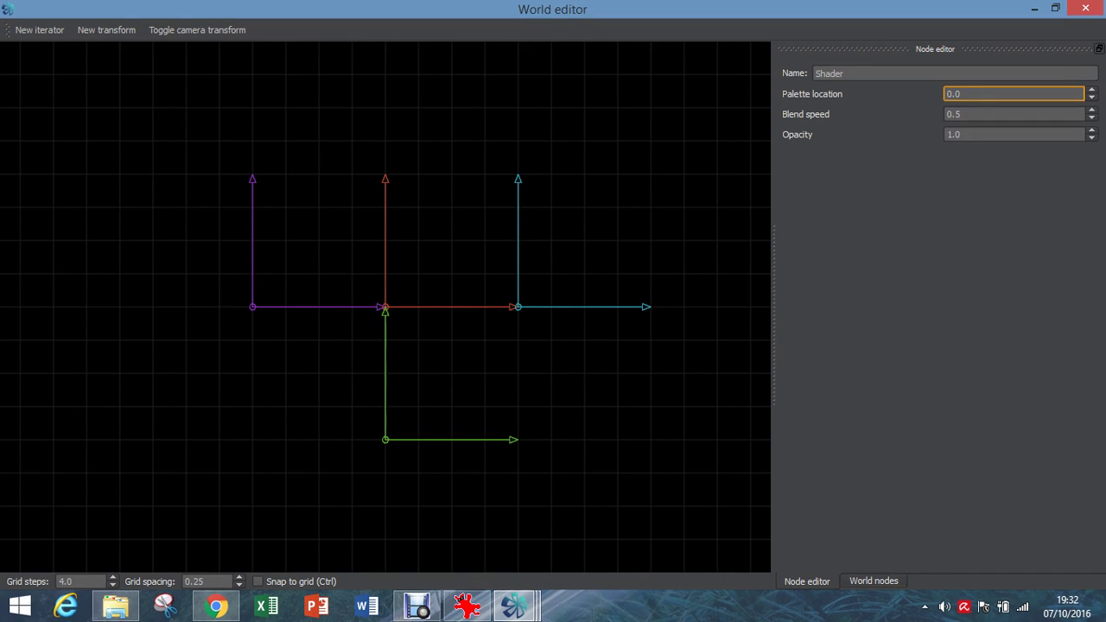
key("BackSpace")
type("4")
key("Return")
mouse_move(515, 605)
left_click(692, 516)
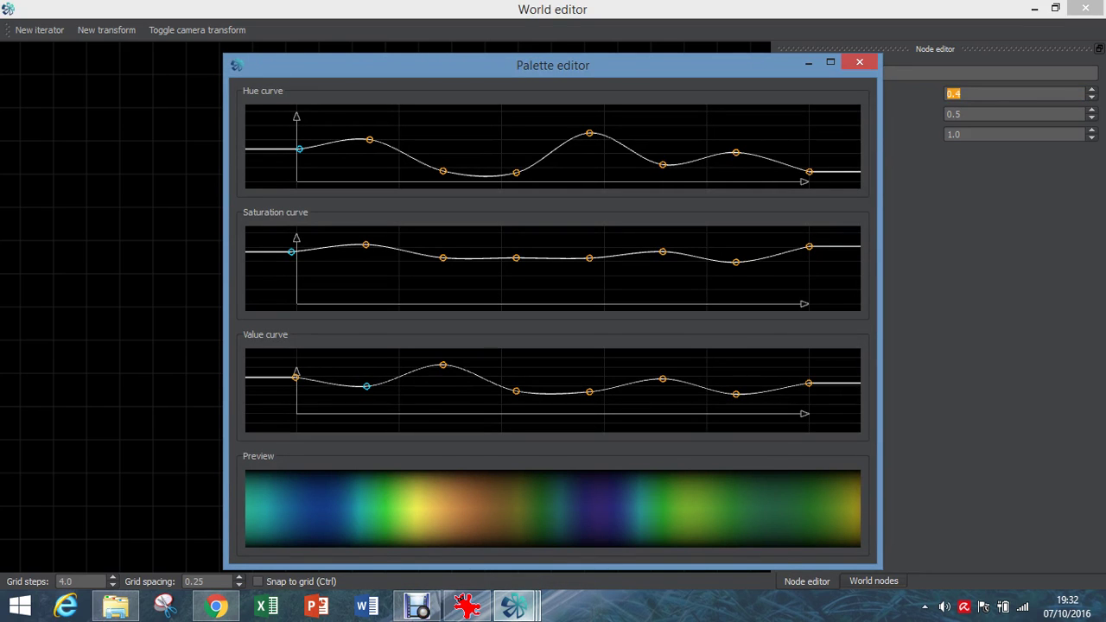
- Examine the updated spiral render in the main window and review the iterator nodes in the world editor
mouse_move(515, 605)
left_click(342, 518)
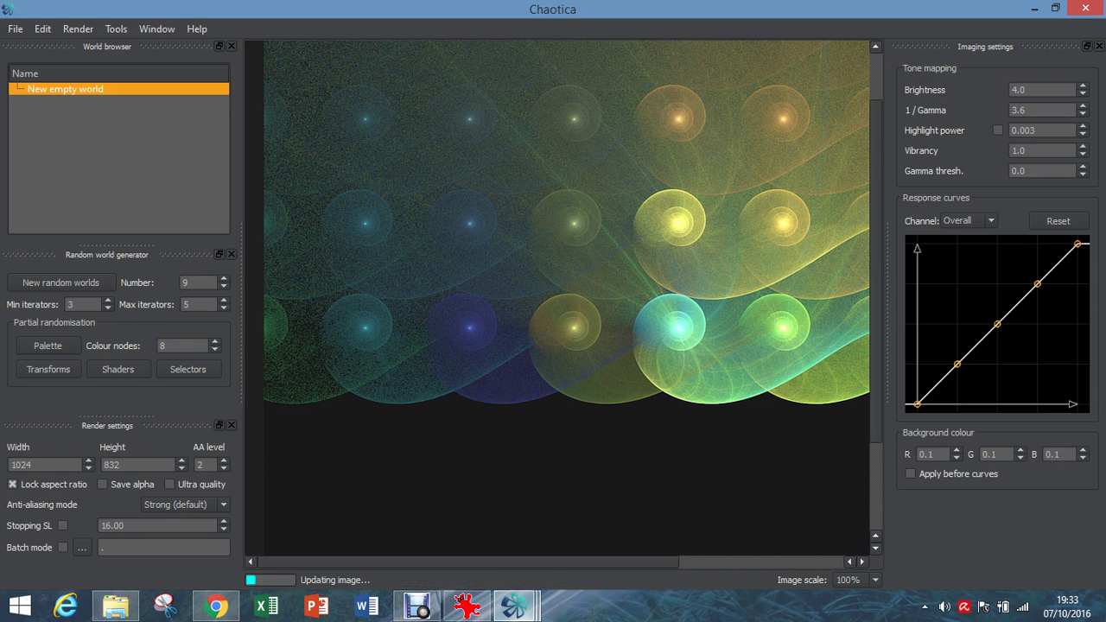
mouse_move(515, 605)
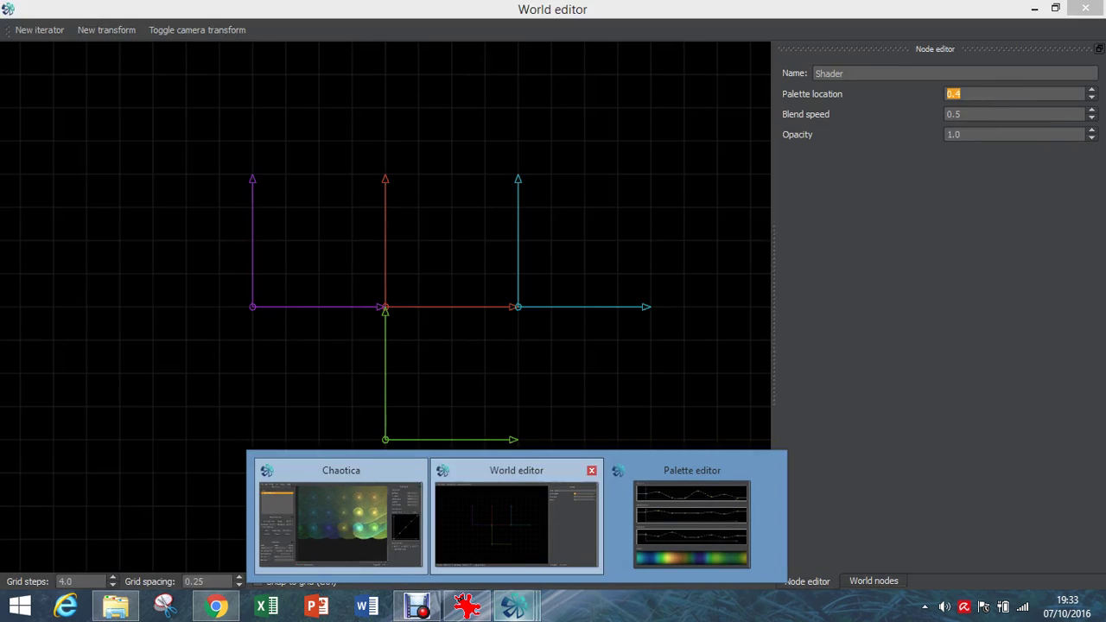
left_click(515, 523)
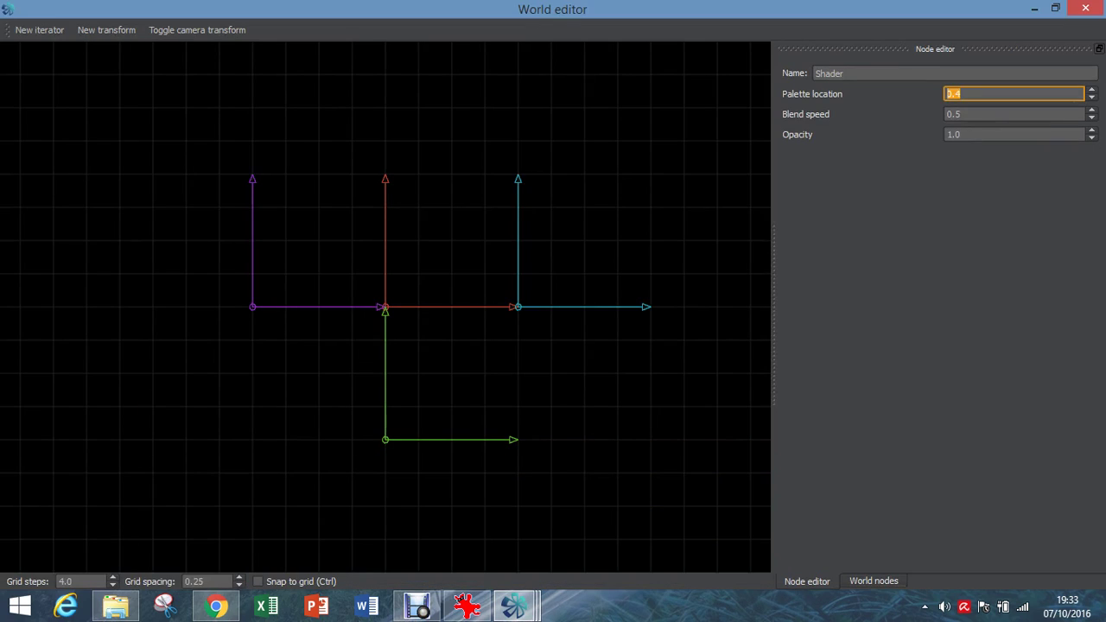
left_click(873, 580)
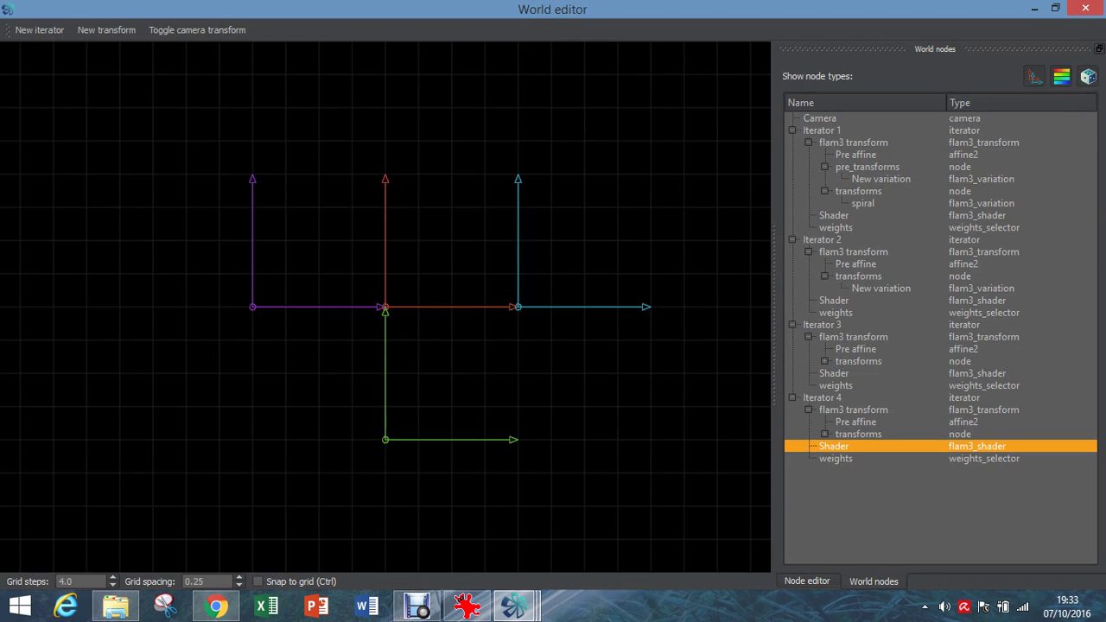
mouse_move(524, 614)
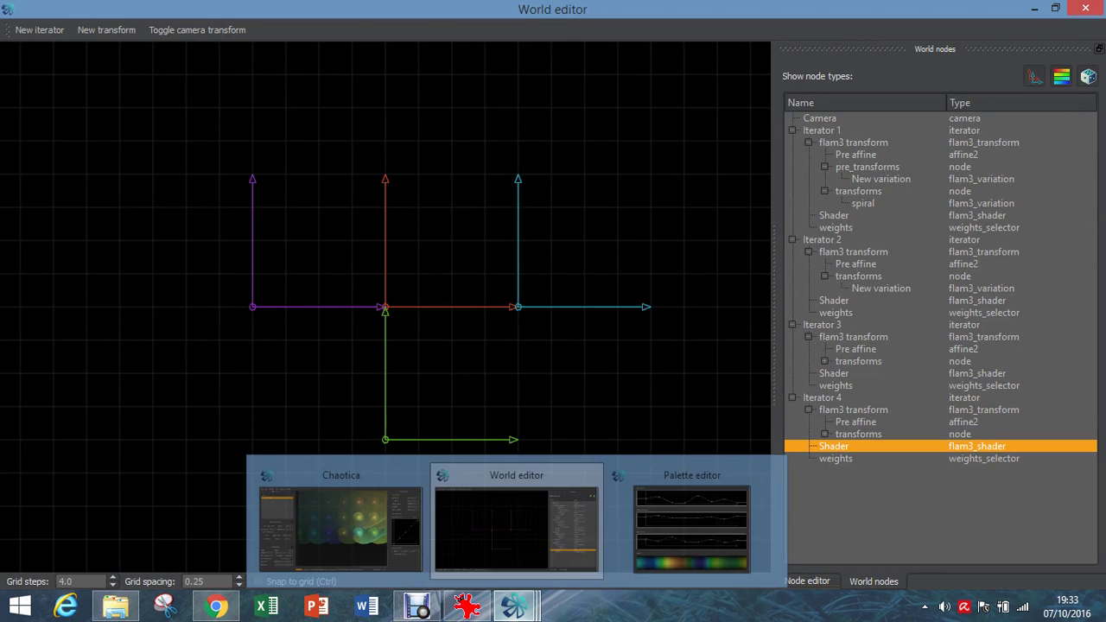
left_click(341, 519)
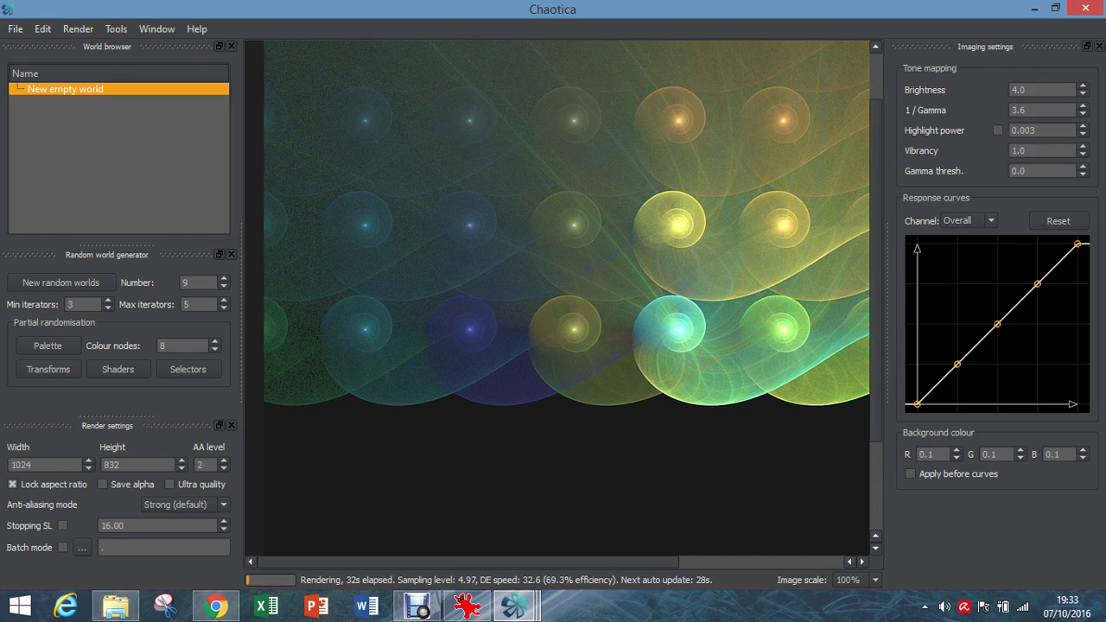
- Add a fifth iterator in the world editor and give its transforms node a new linear variation
mouse_move(516, 606)
left_click(515, 518)
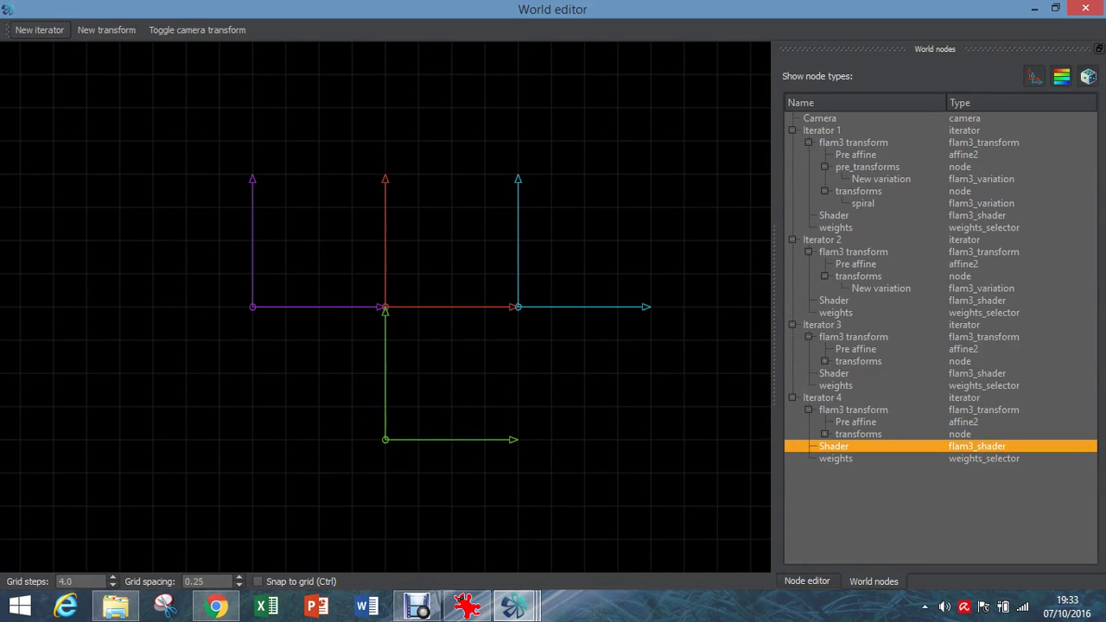
left_click(39, 30)
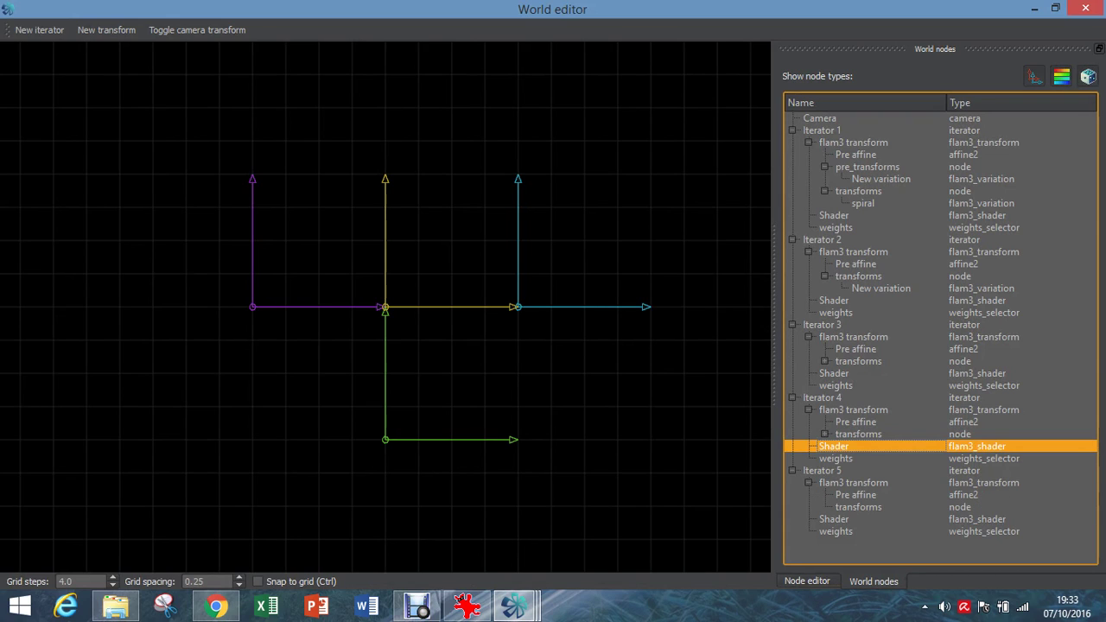
left_click(858, 507)
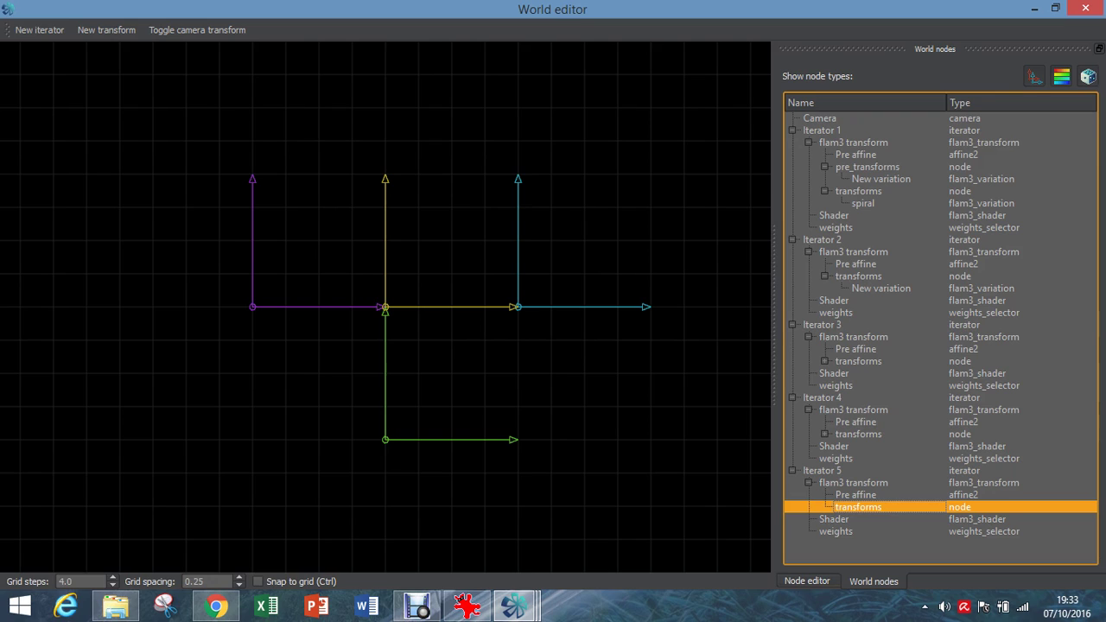
left_click(807, 581)
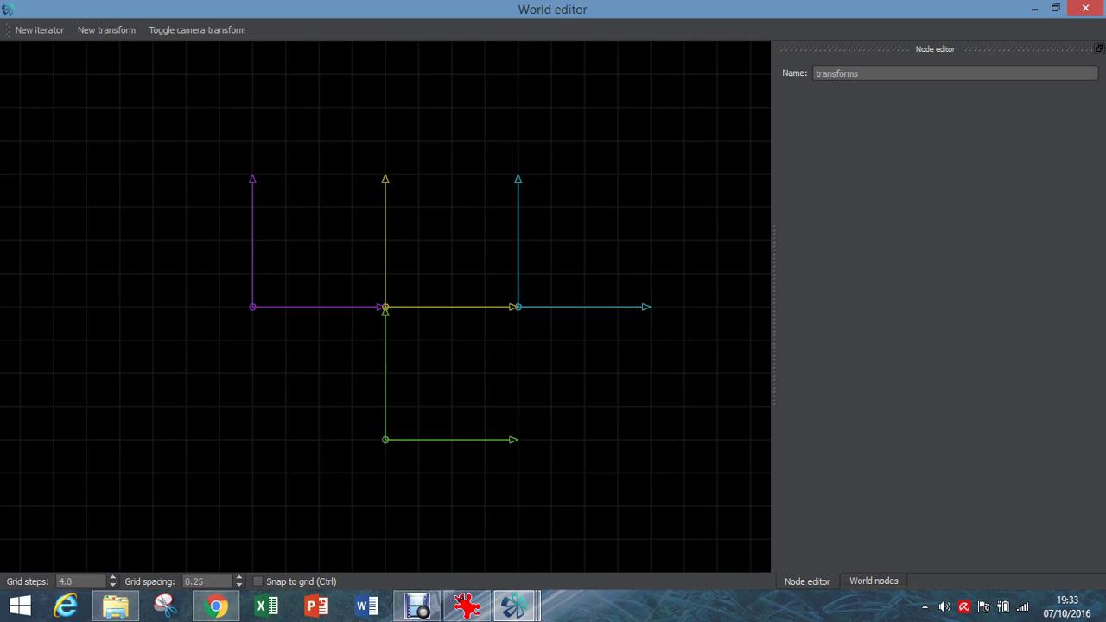
left_click(106, 29)
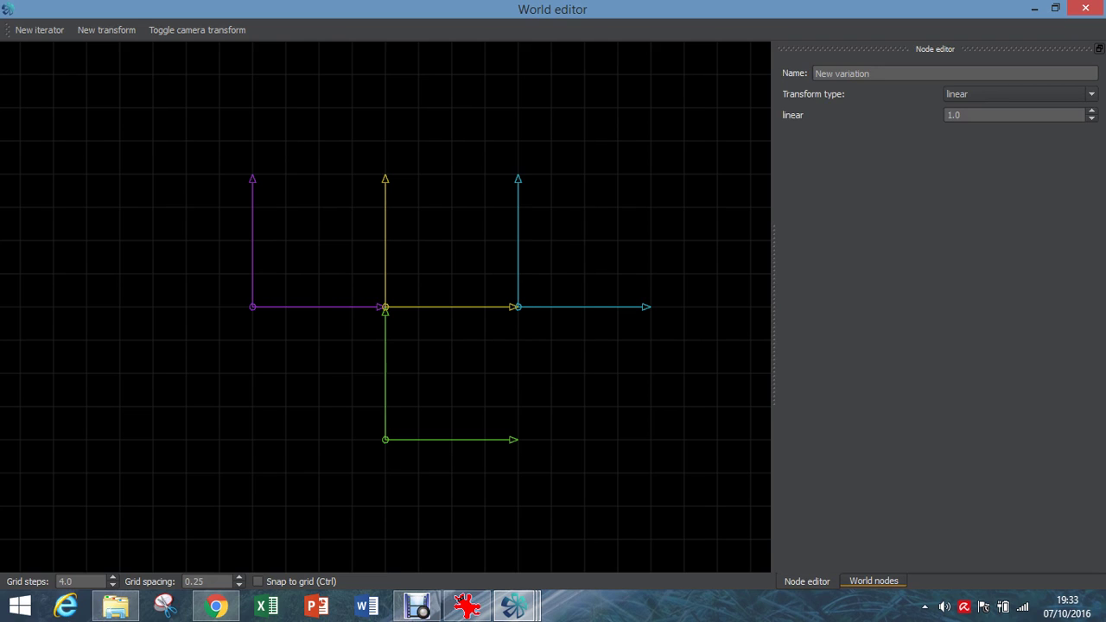
- Set the y offset of Iterator 5's pre affine to 1 and view the resulting render in the main window
left_click(873, 581)
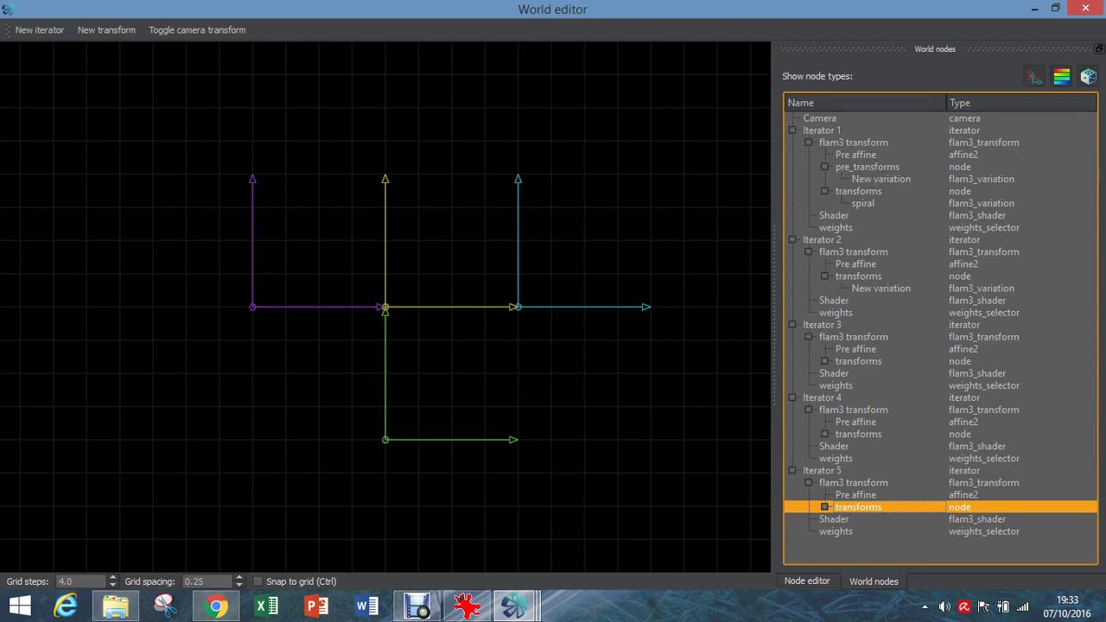
left_click(855, 494)
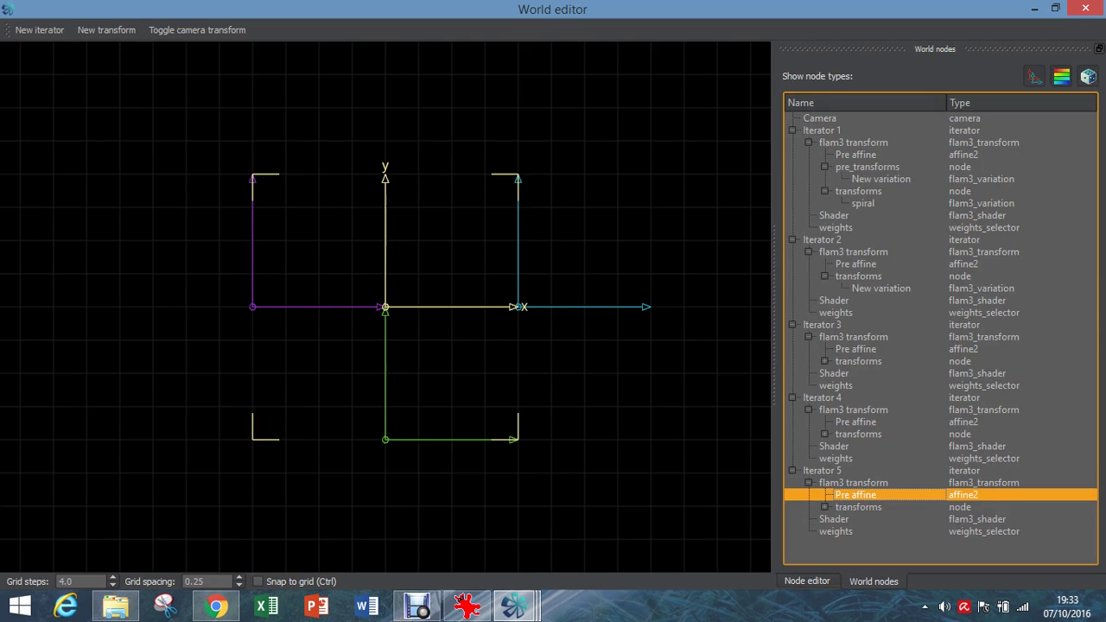
left_click(806, 581)
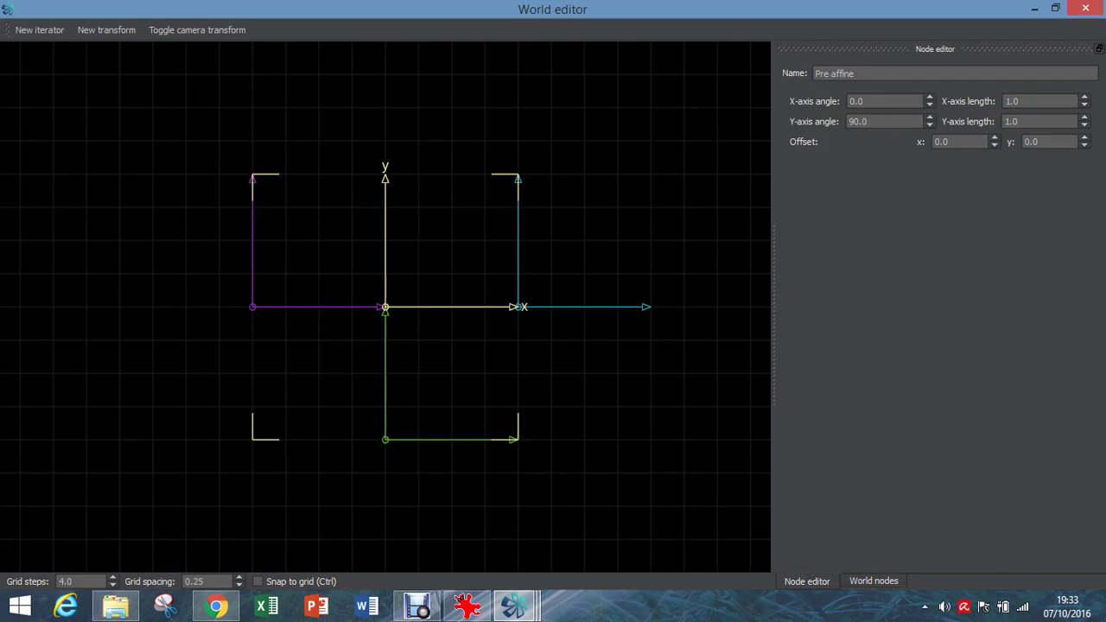
double_click(1045, 142)
type("1")
key("Return")
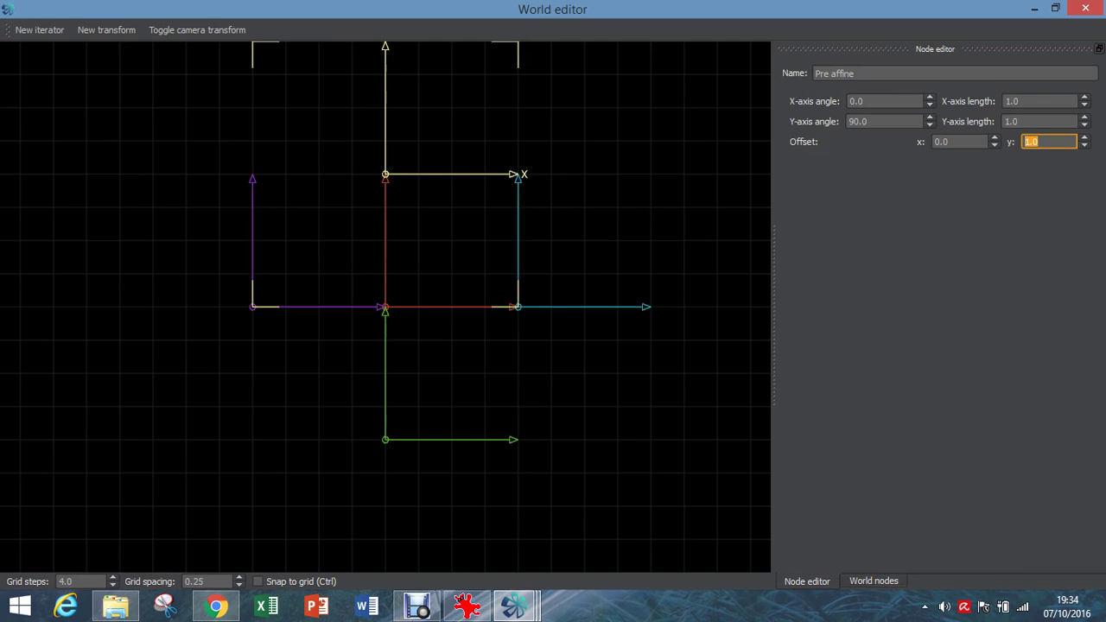
mouse_move(514, 605)
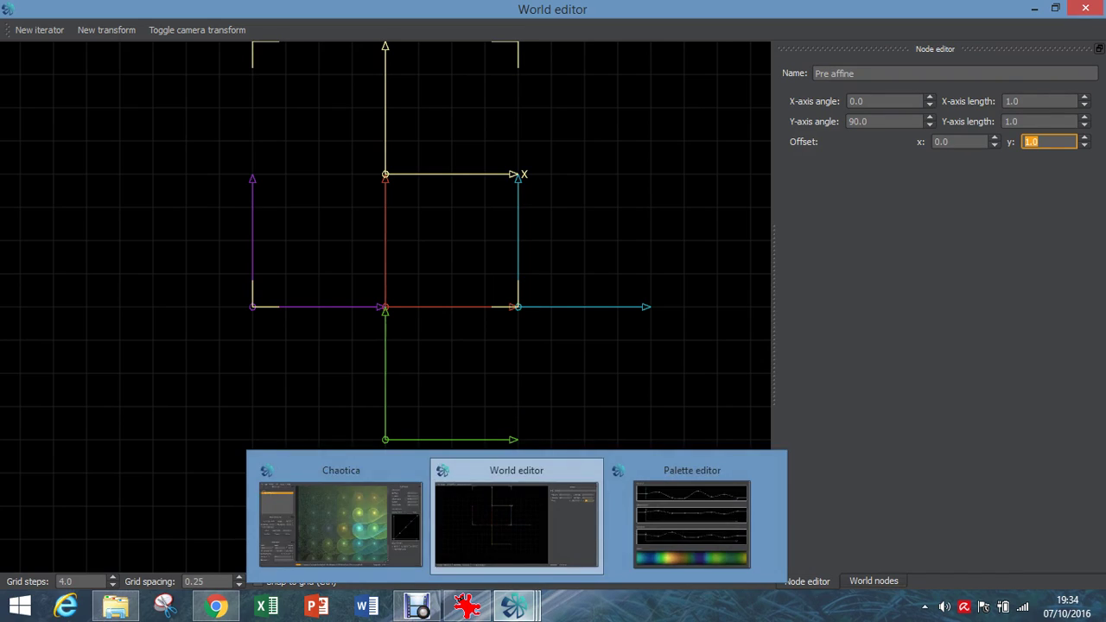
left_click(341, 519)
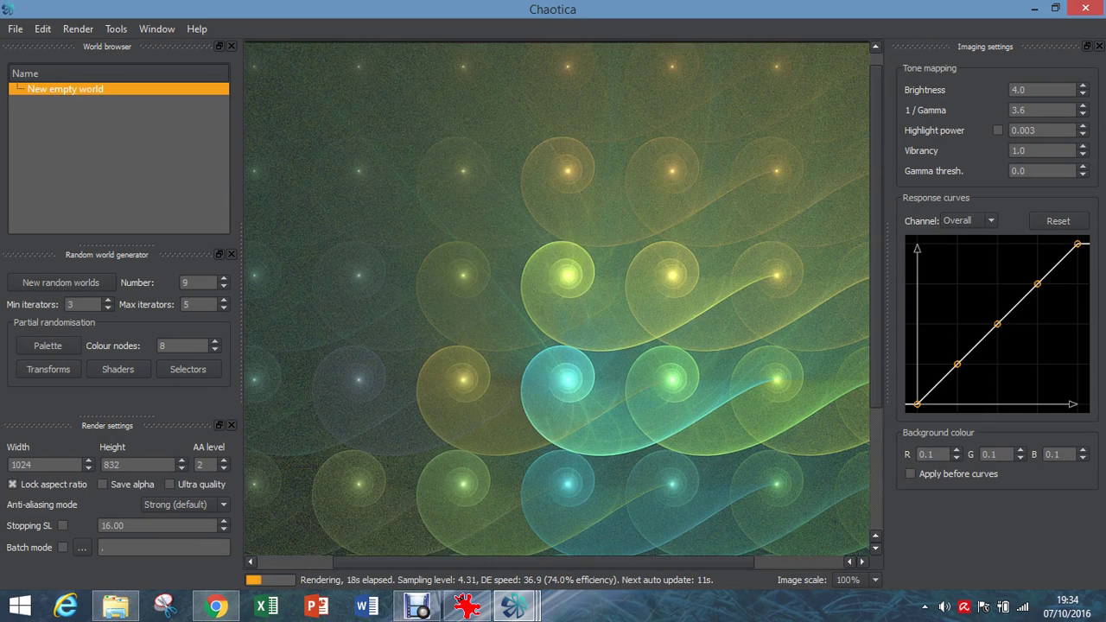
- In the palette editor, raise the hue curve's last point and shift it slightly inward to turn the palette's end red
mouse_move(514, 608)
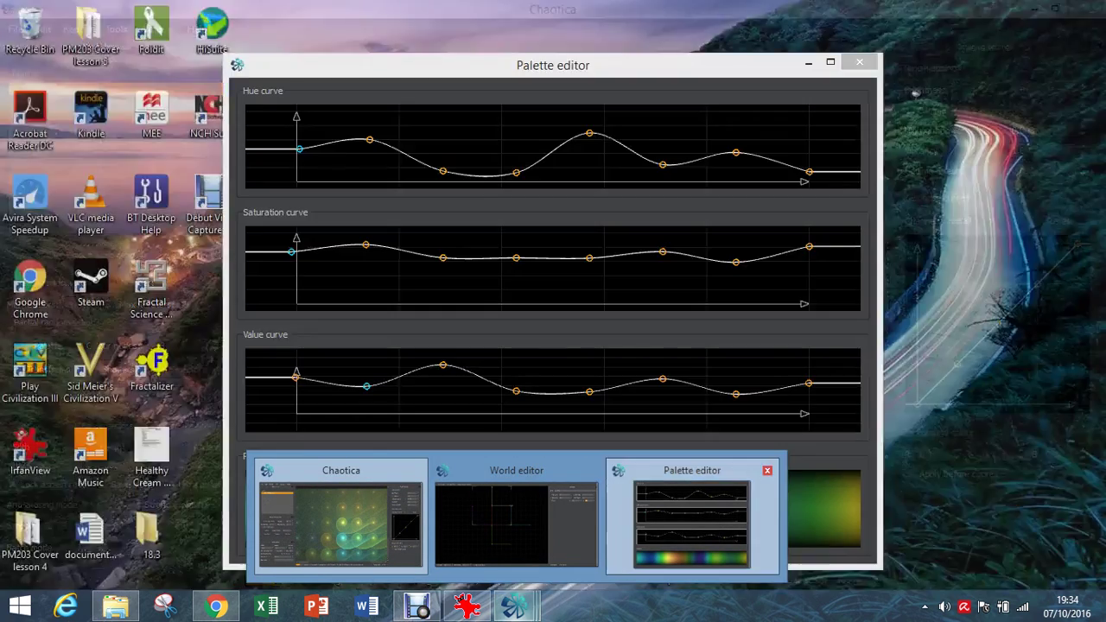
left_click(691, 518)
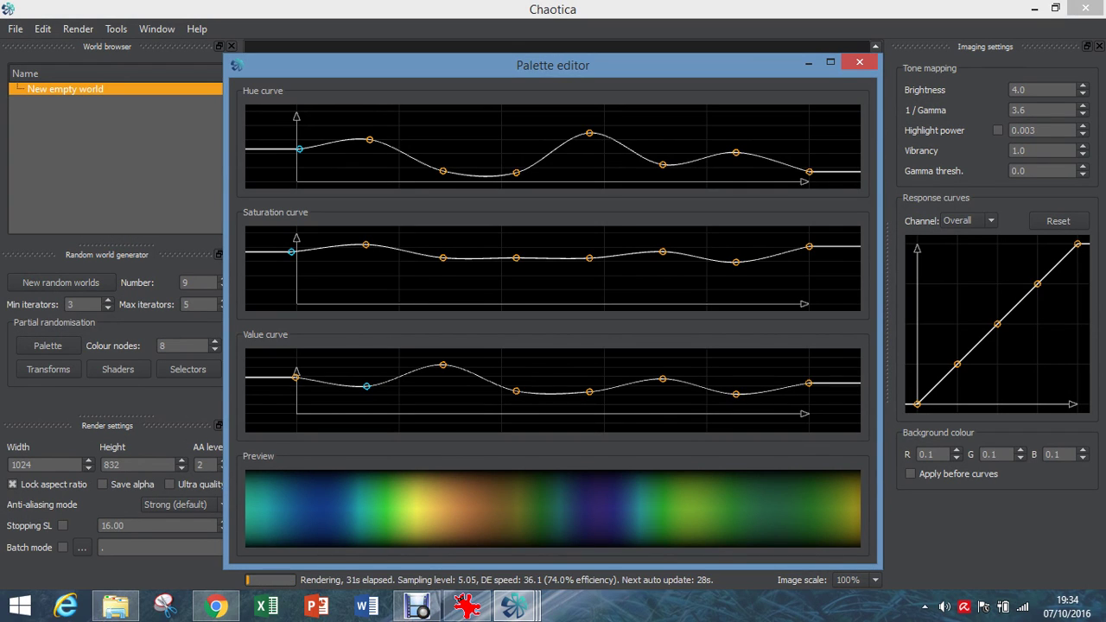
left_click_drag(808, 171, 765, 114)
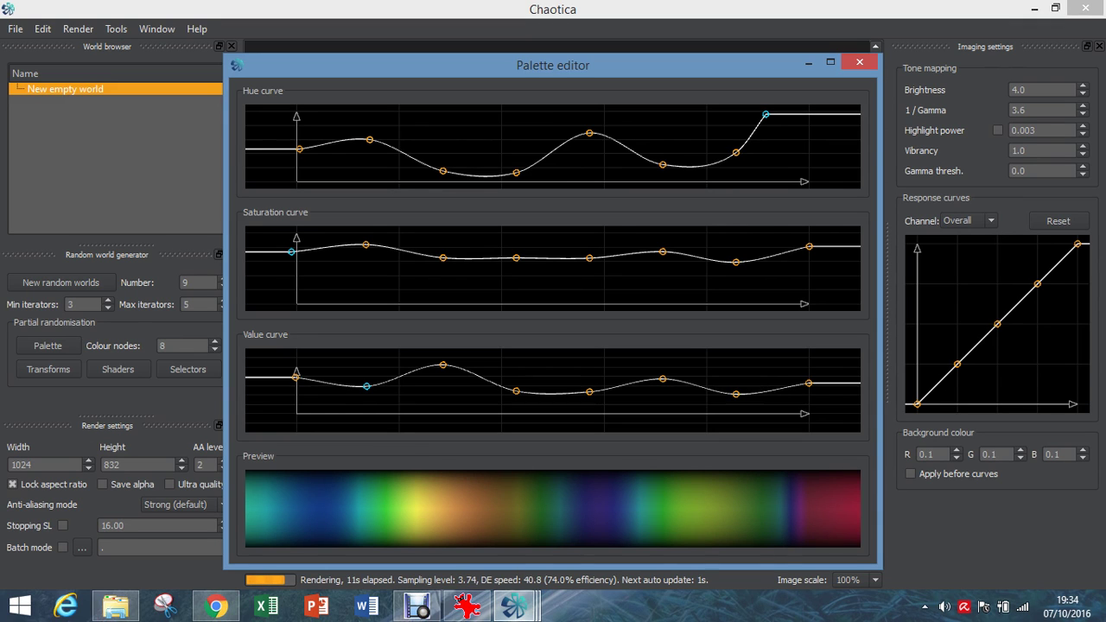
- Set the palette location of Iterator 5's shader to 1.0 and compare the palette preview with the resulting render
mouse_move(514, 605)
left_click(518, 518)
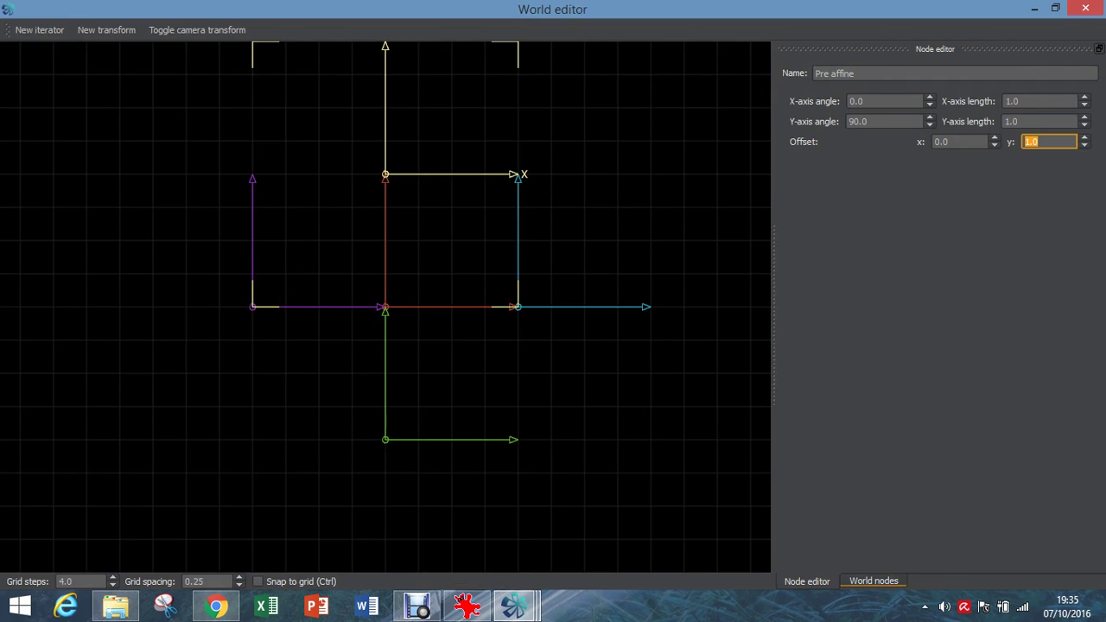
left_click(873, 581)
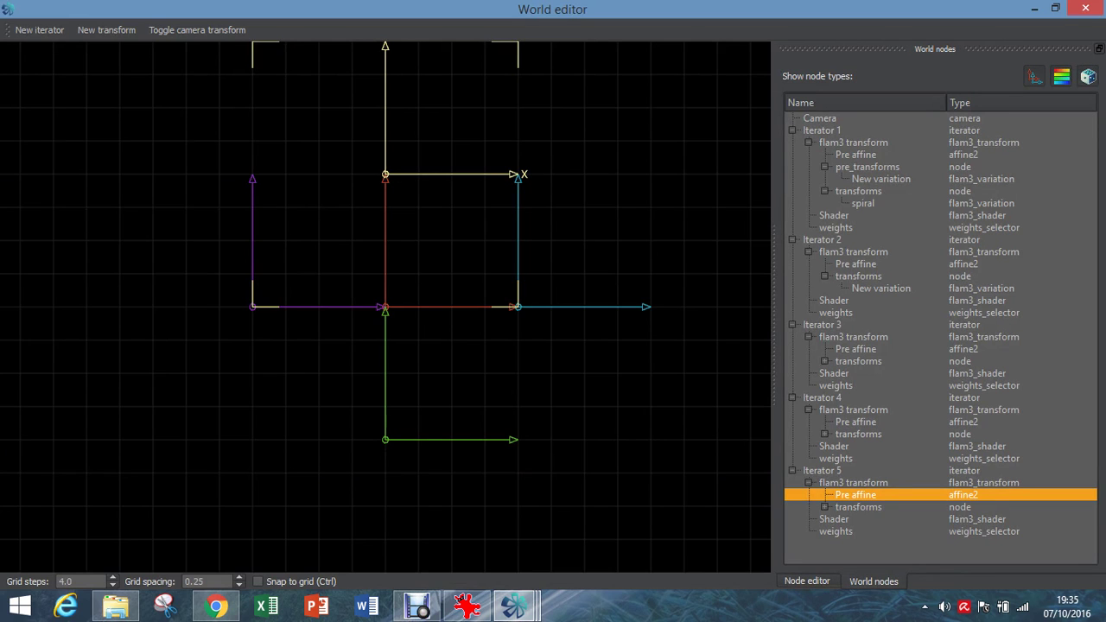
left_click(834, 519)
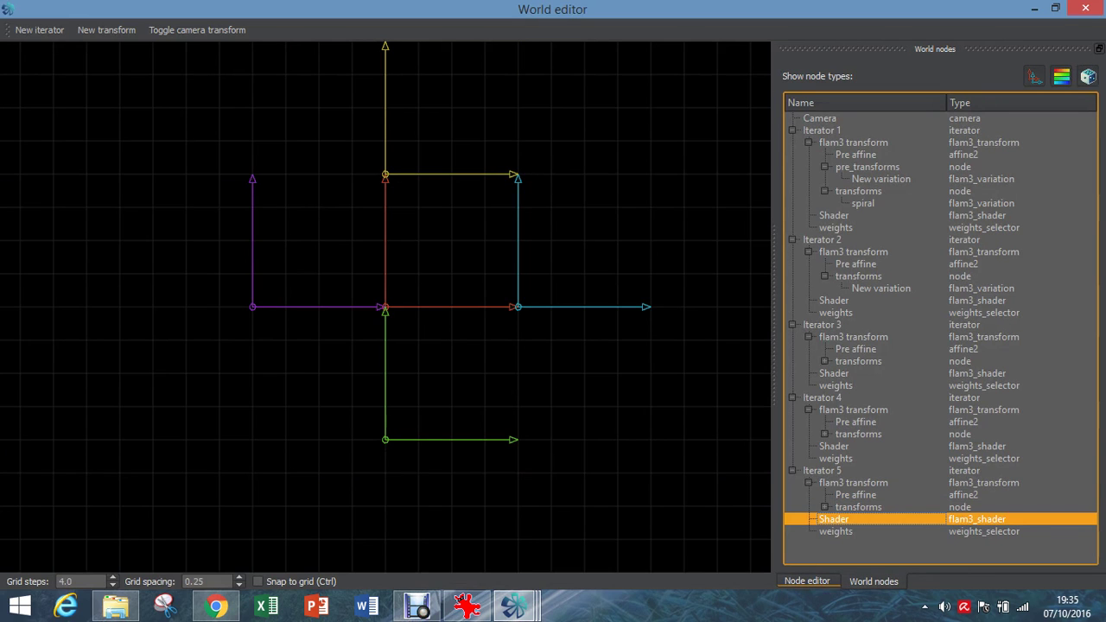
left_click(805, 580)
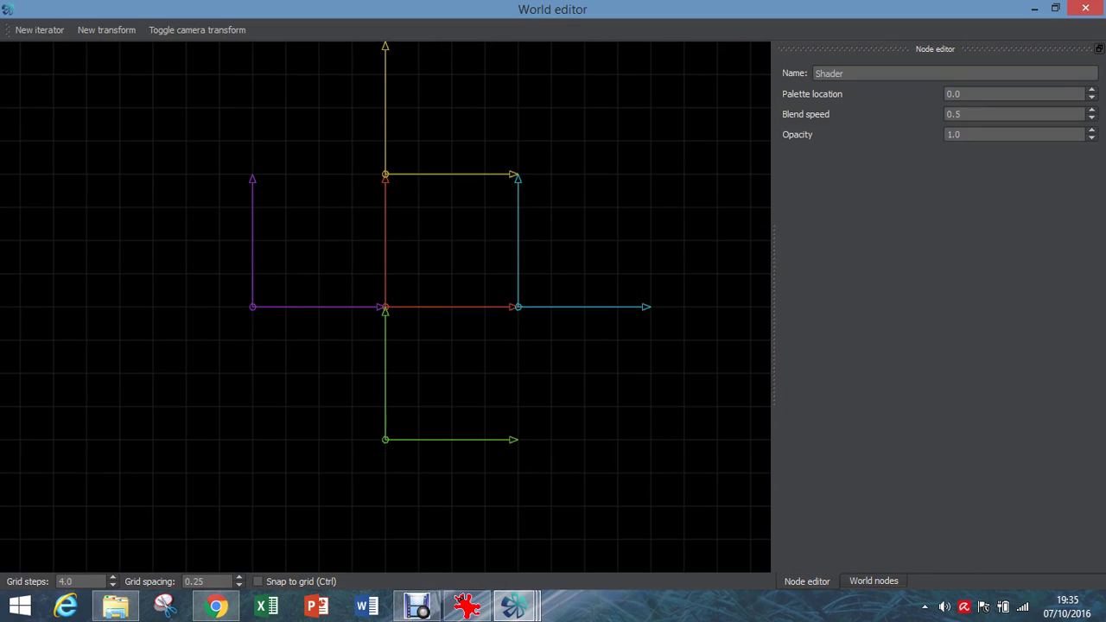
left_click_drag(972, 94, 945, 94)
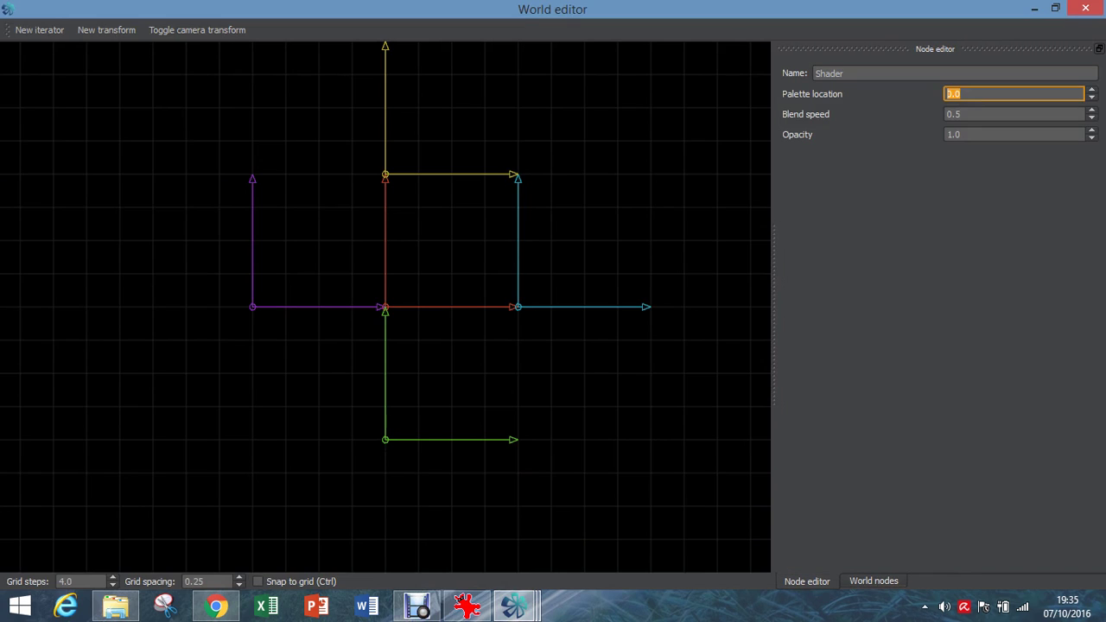
type("1.0")
key("Return")
mouse_move(515, 604)
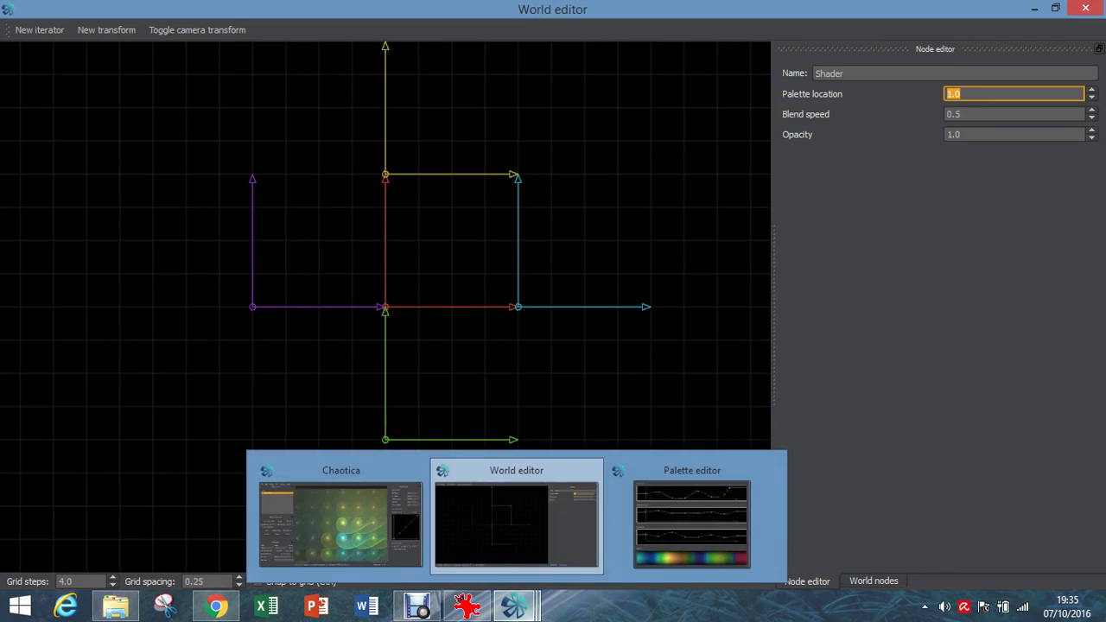
left_click(691, 518)
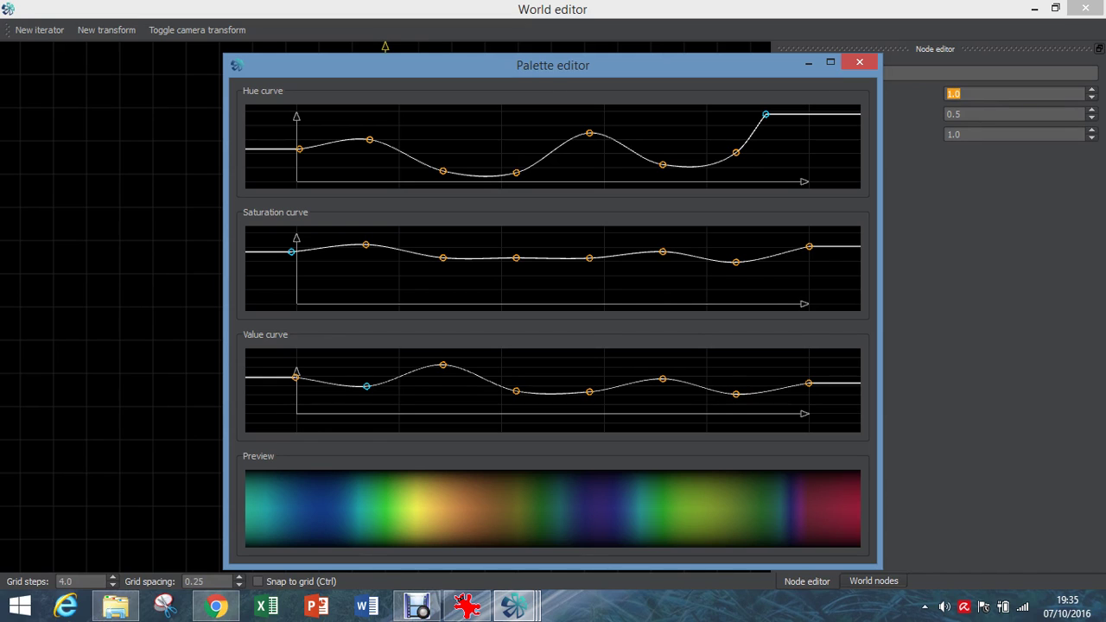
mouse_move(518, 610)
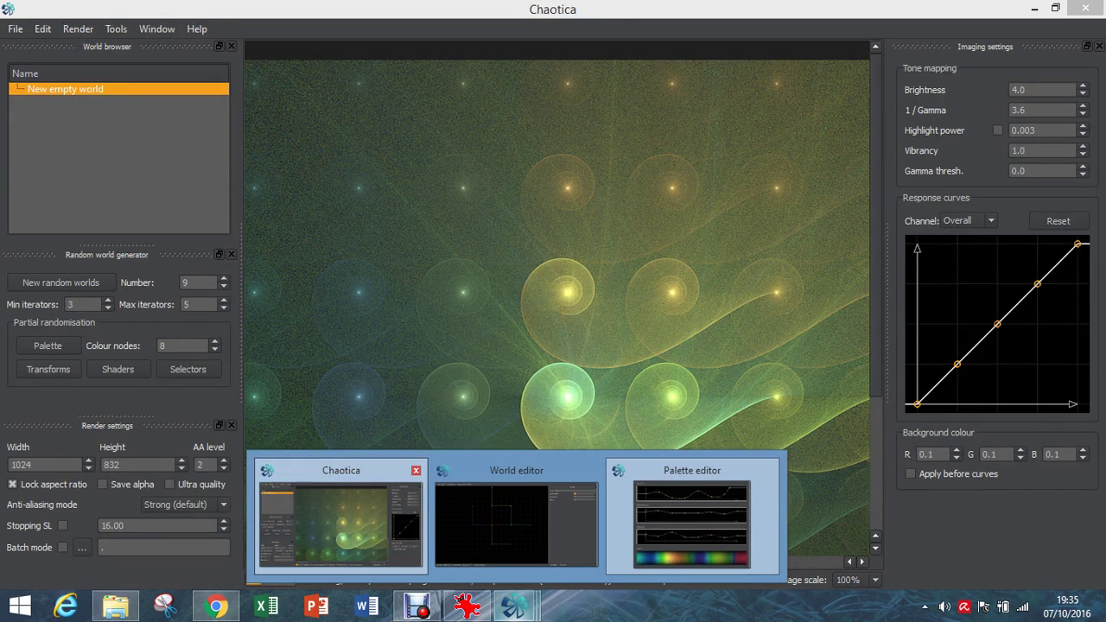
left_click(341, 518)
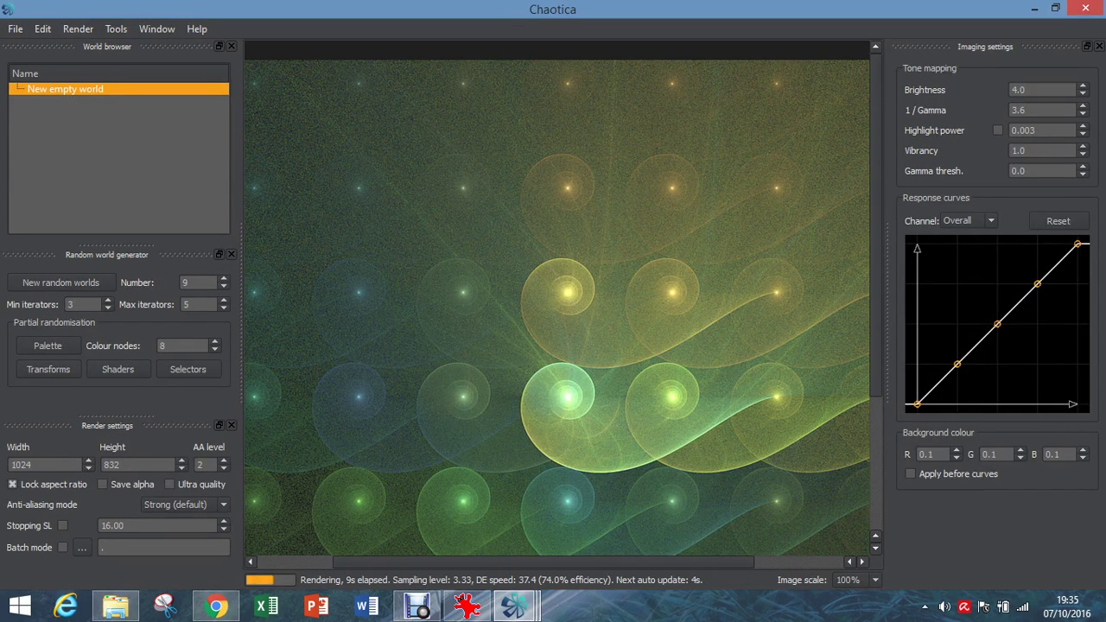
scroll(557, 298, "down", 3)
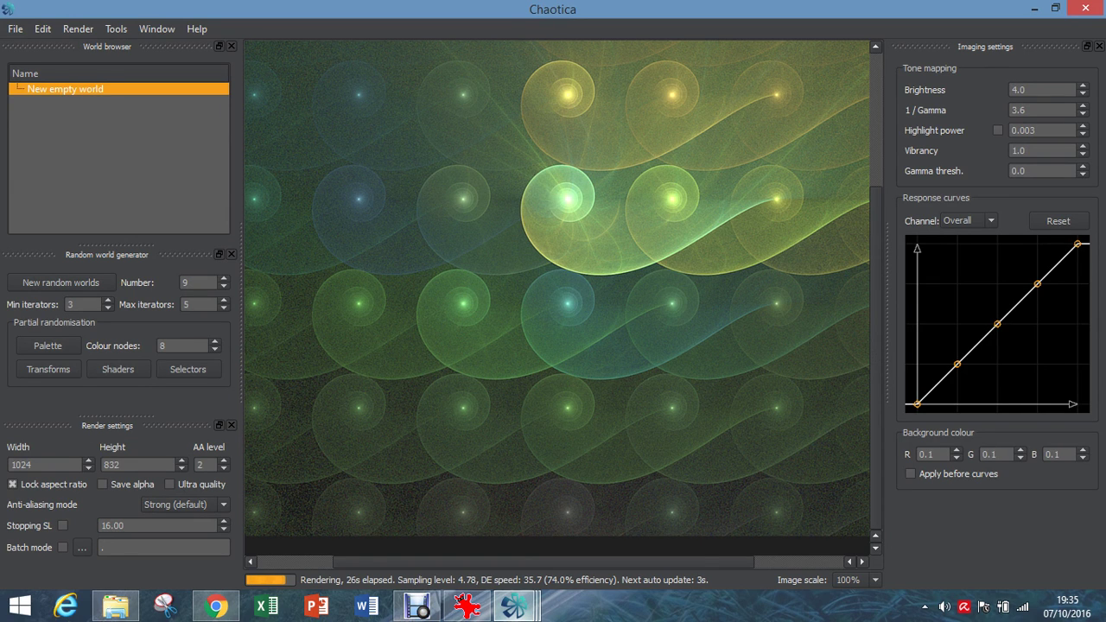
- Change Iterator 5's shader palette location to 1.5, then check the lower spiral rows of the render against the palette editor
mouse_move(516, 604)
left_click(516, 523)
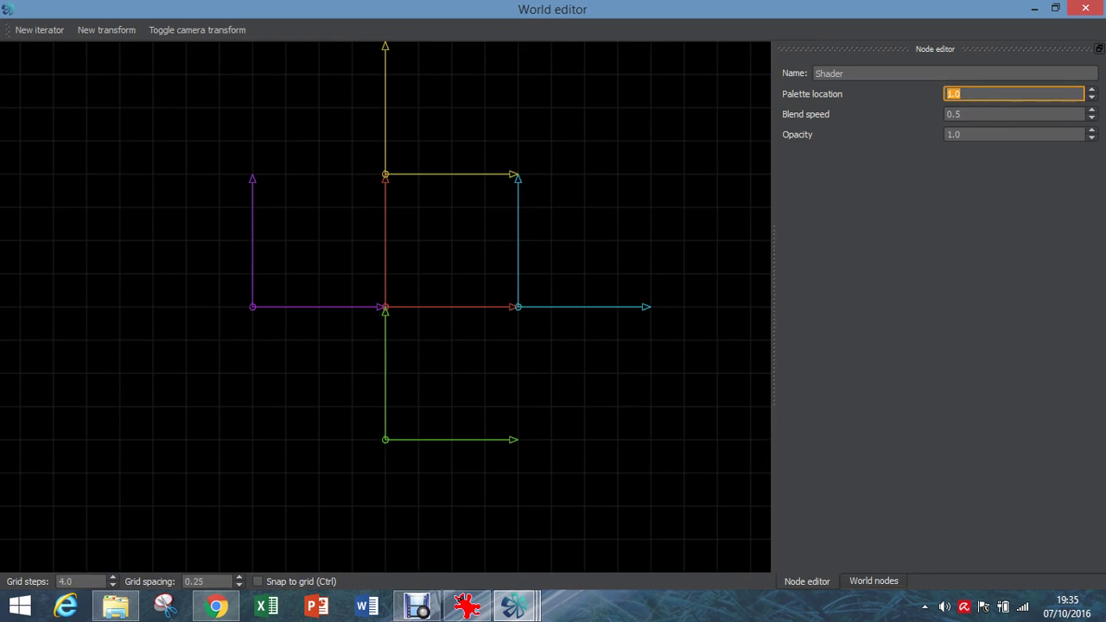
type("1.5")
key("Return")
mouse_move(515, 604)
left_click(338, 522)
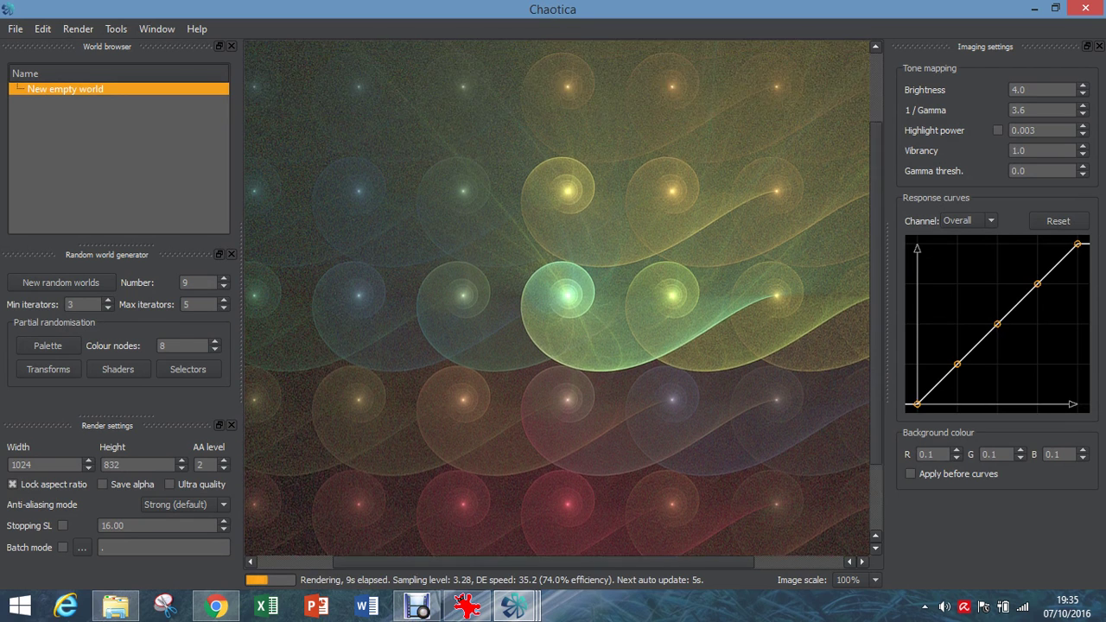
scroll(561, 294, "down", 1)
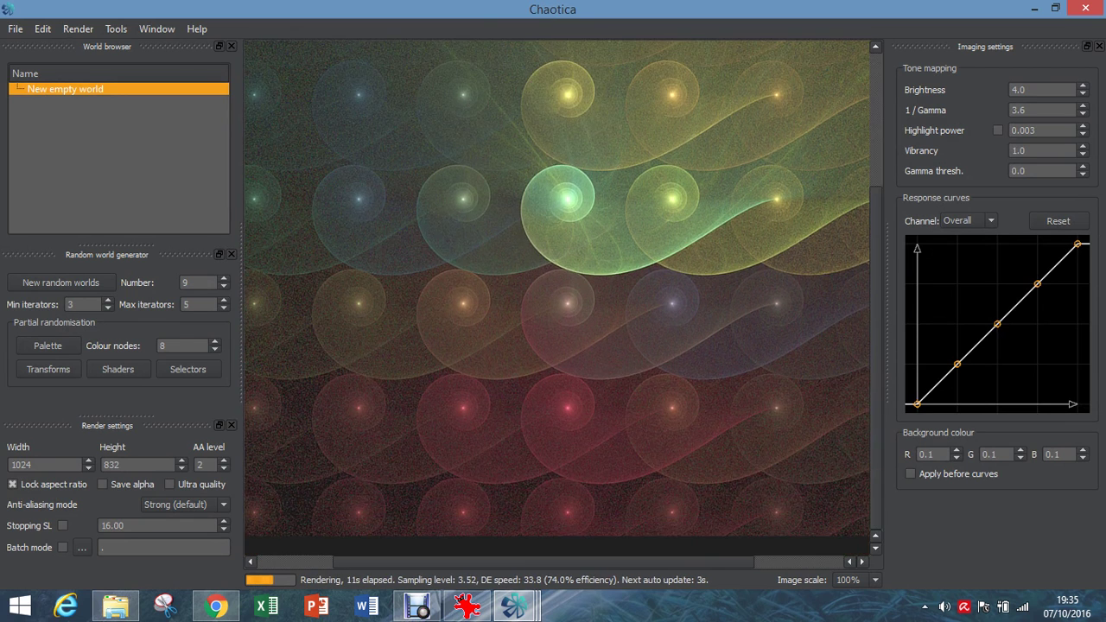
scroll(557, 294, "up", 1)
mouse_move(514, 605)
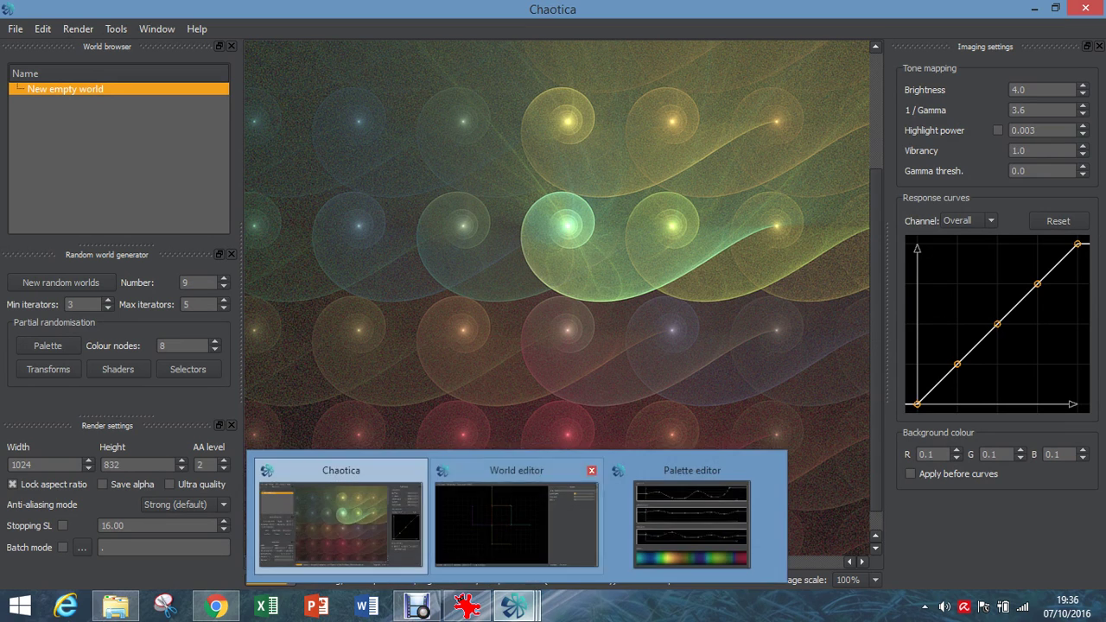
left_click(695, 518)
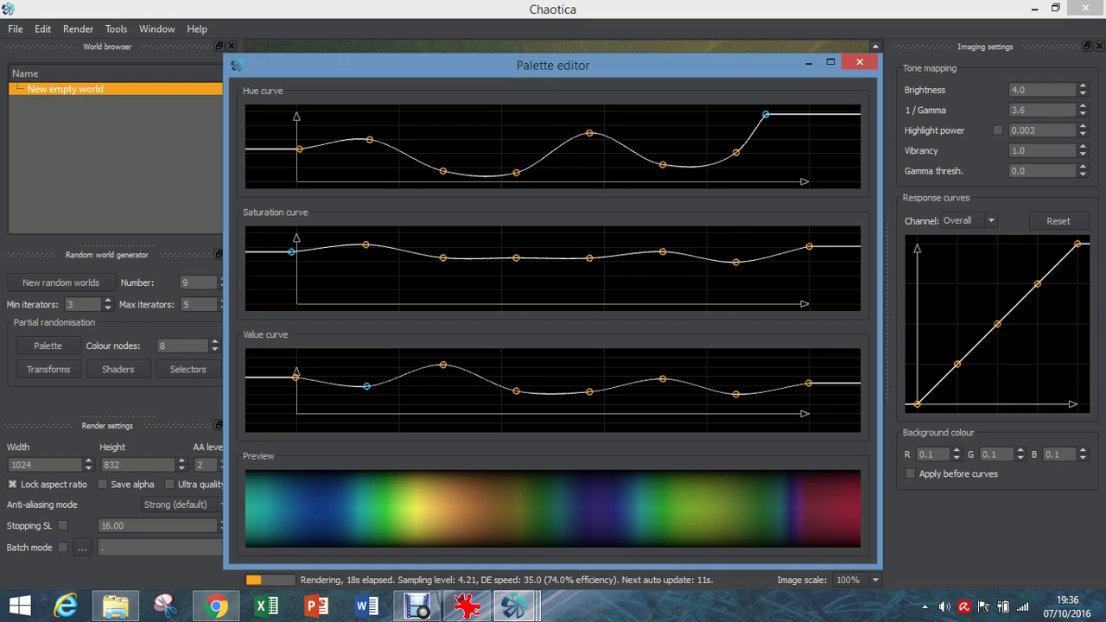
- Open the weights node of Iterator 1 from the world editor to view its per-iterator weight values
left_click(807, 62)
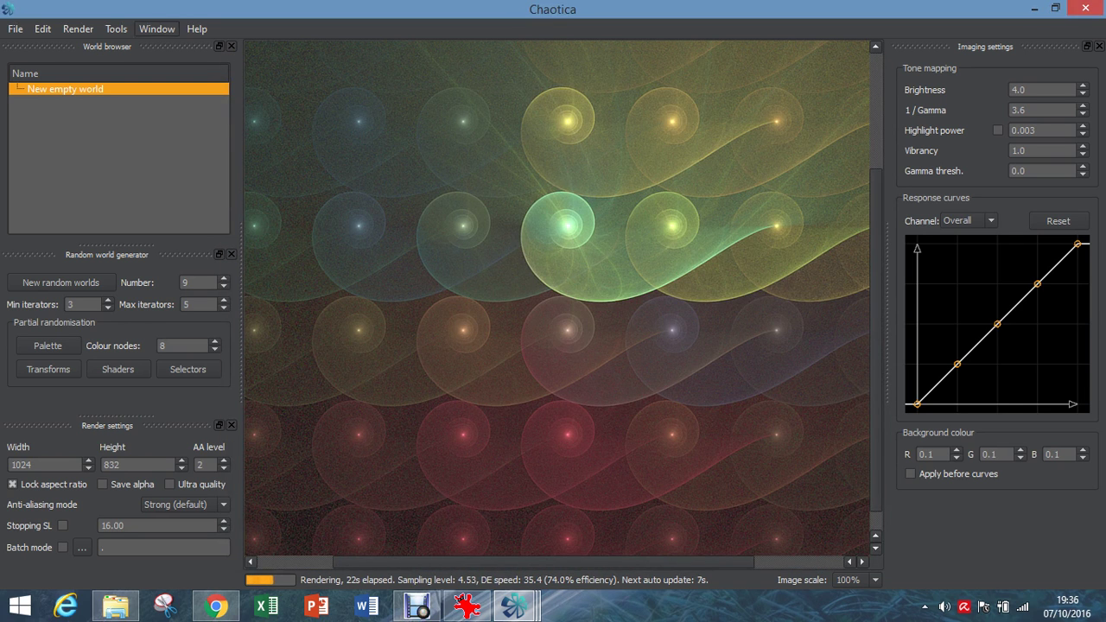
key("alt+w")
key("Return")
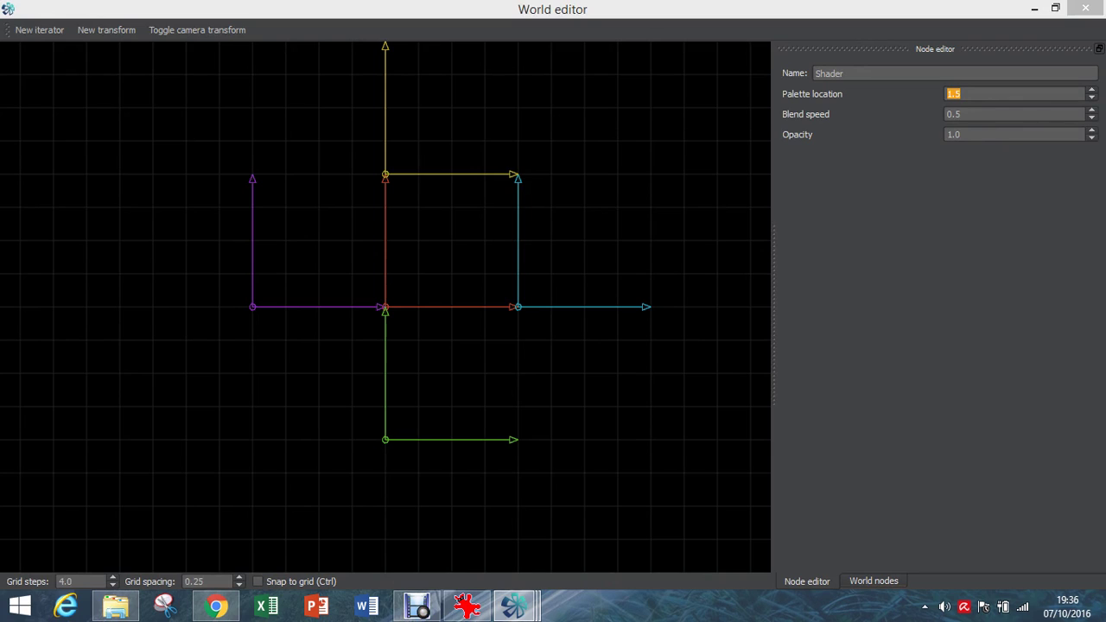
left_click(873, 580)
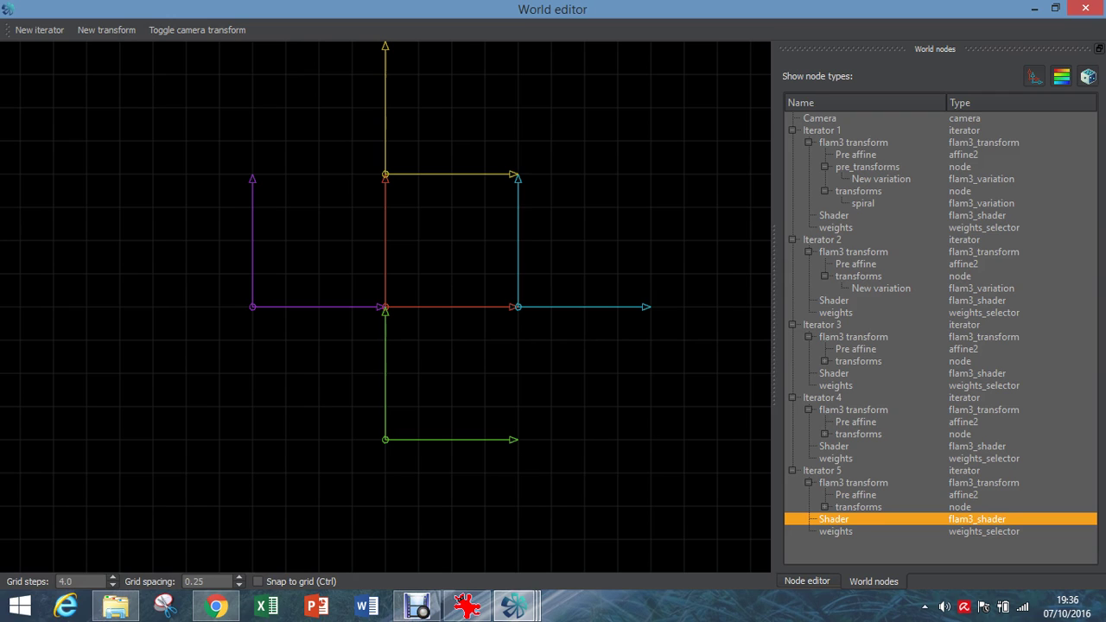
left_click(835, 227)
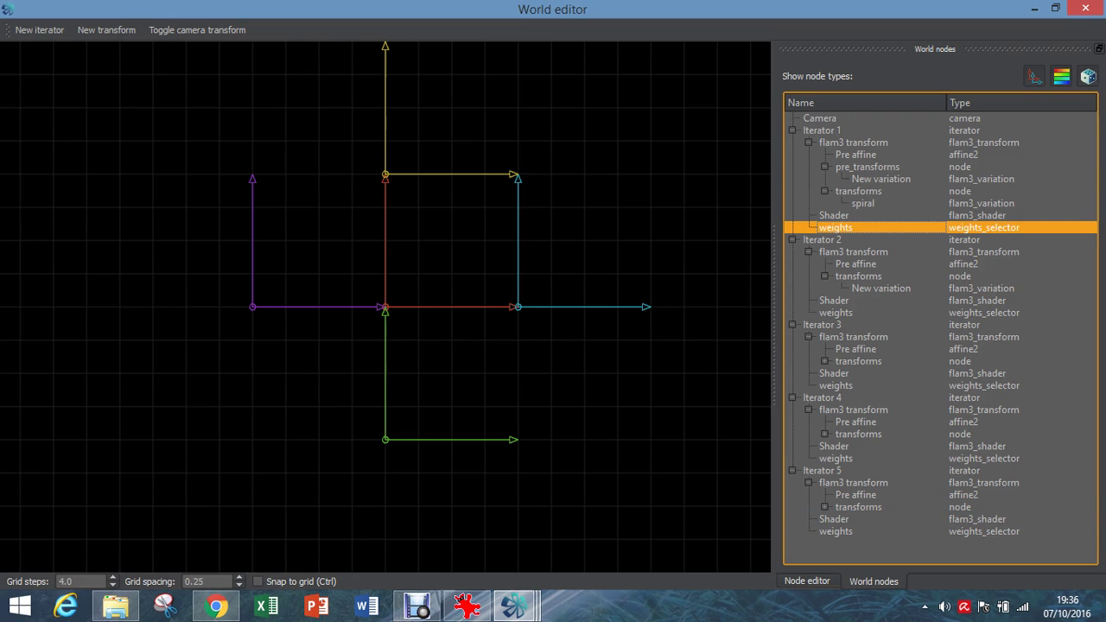
left_click(807, 580)
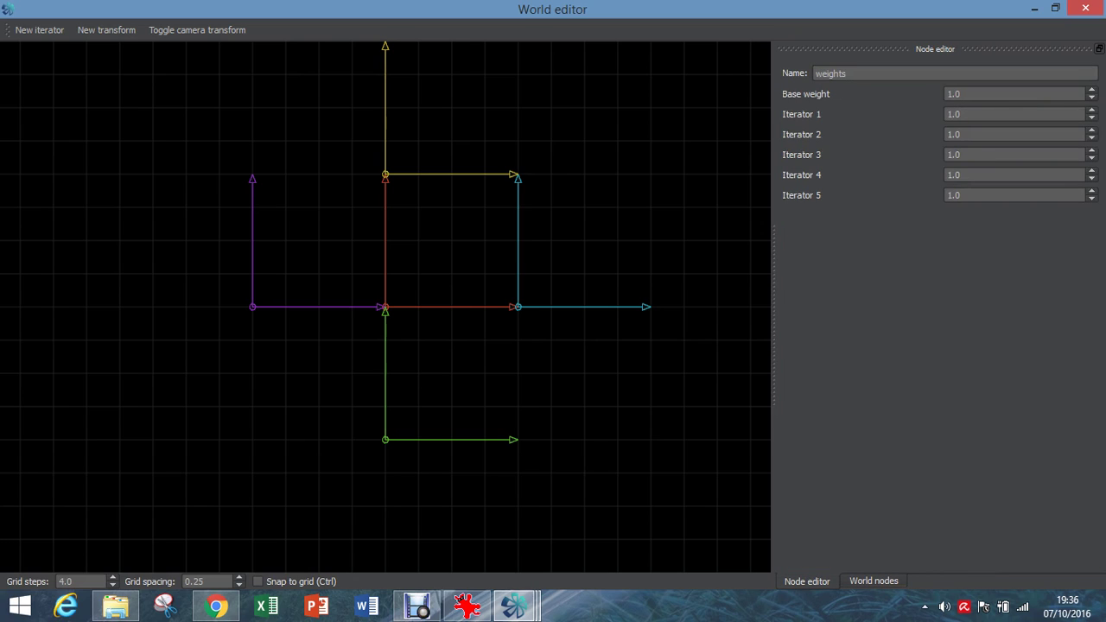
left_click(1013, 114)
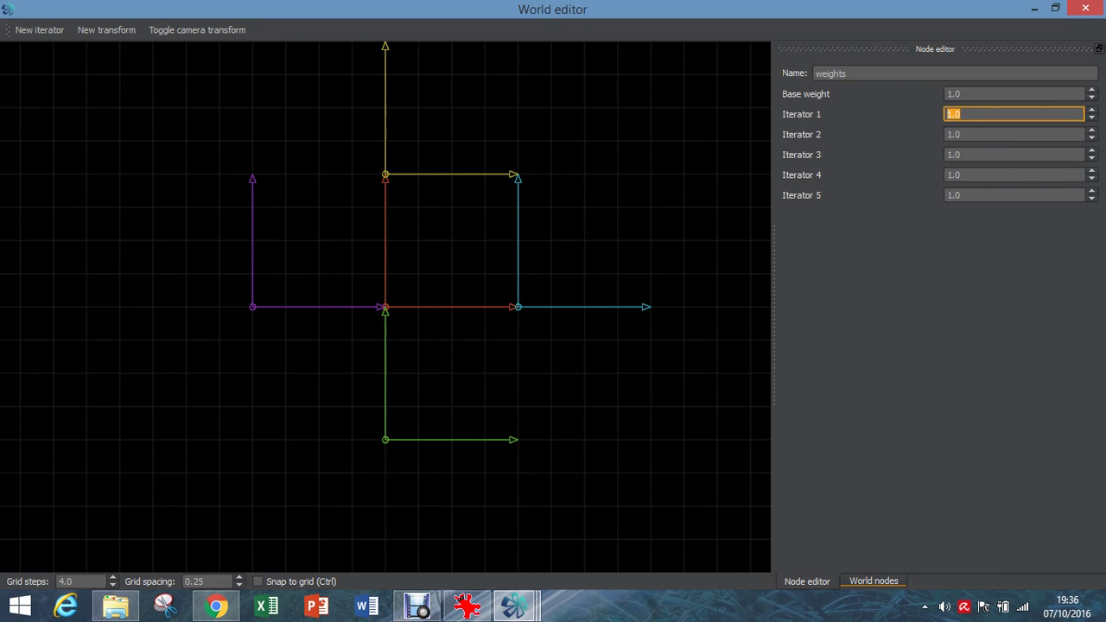
left_click(874, 581)
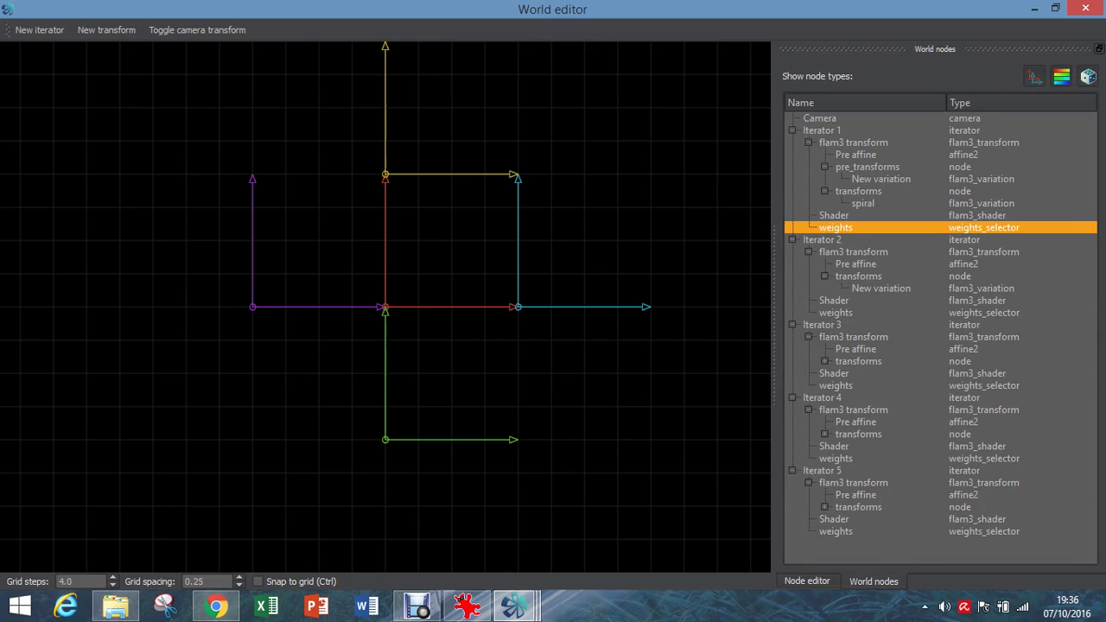
key("Tab")
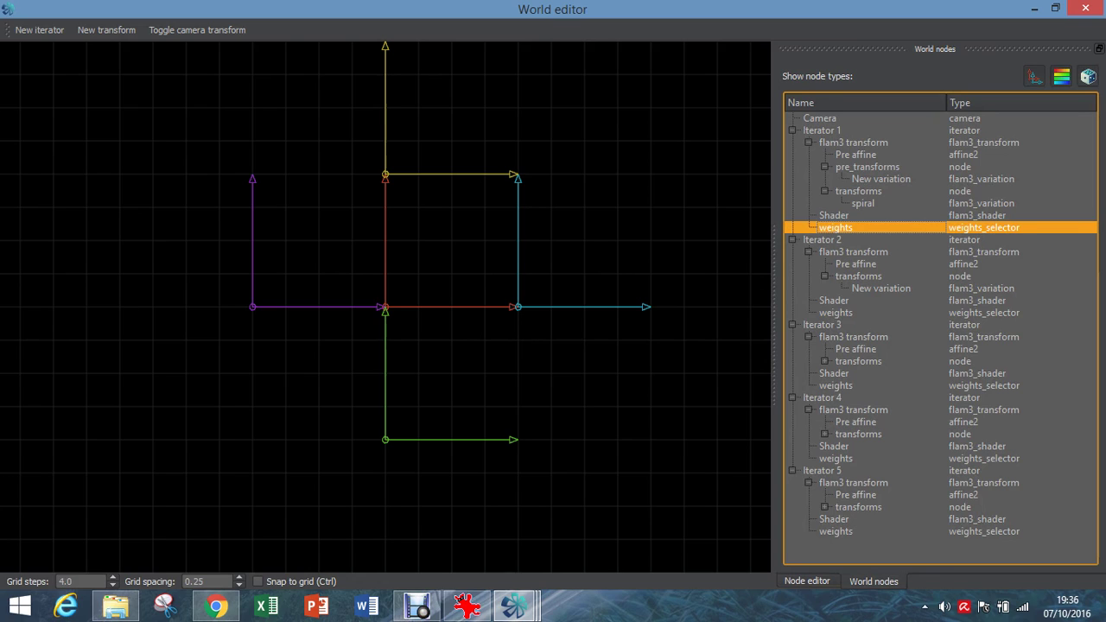
key("Return")
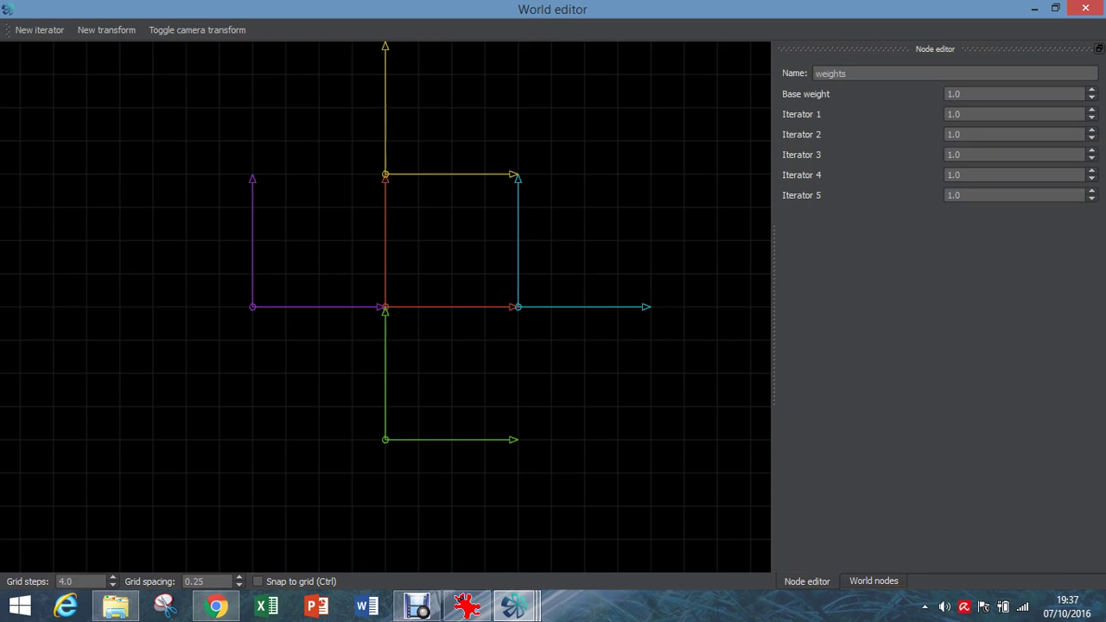
- Set the Iterator 2 weight in Iterator 1's weights node to 0 and bring up the main render window
left_click(1013, 134)
key("ctrl+a")
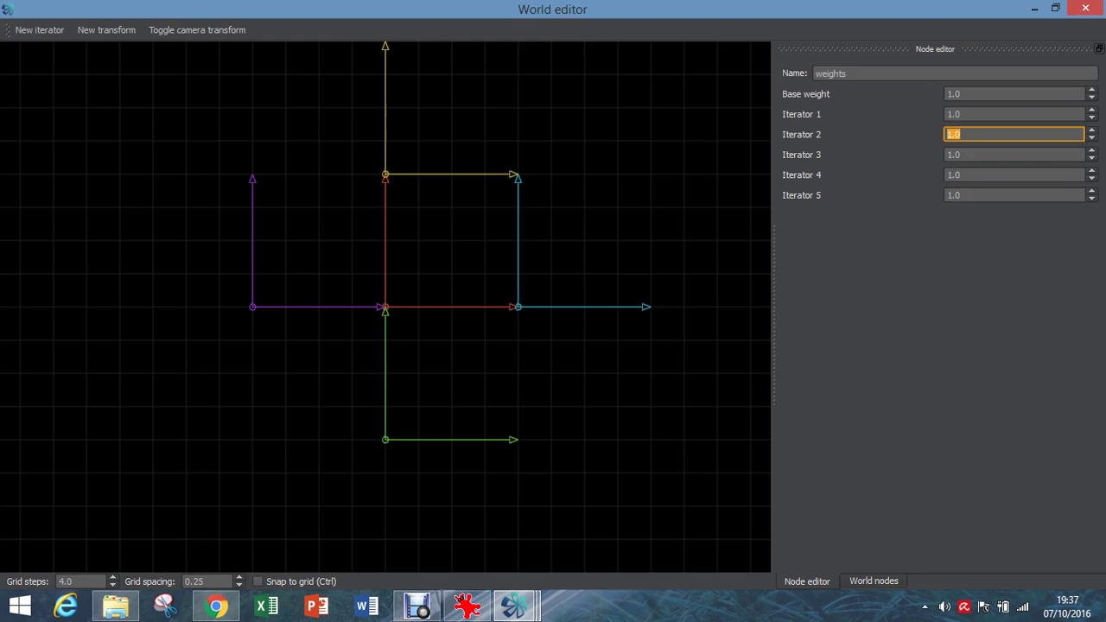
type("0")
key("Return")
mouse_move(515, 606)
left_click(341, 518)
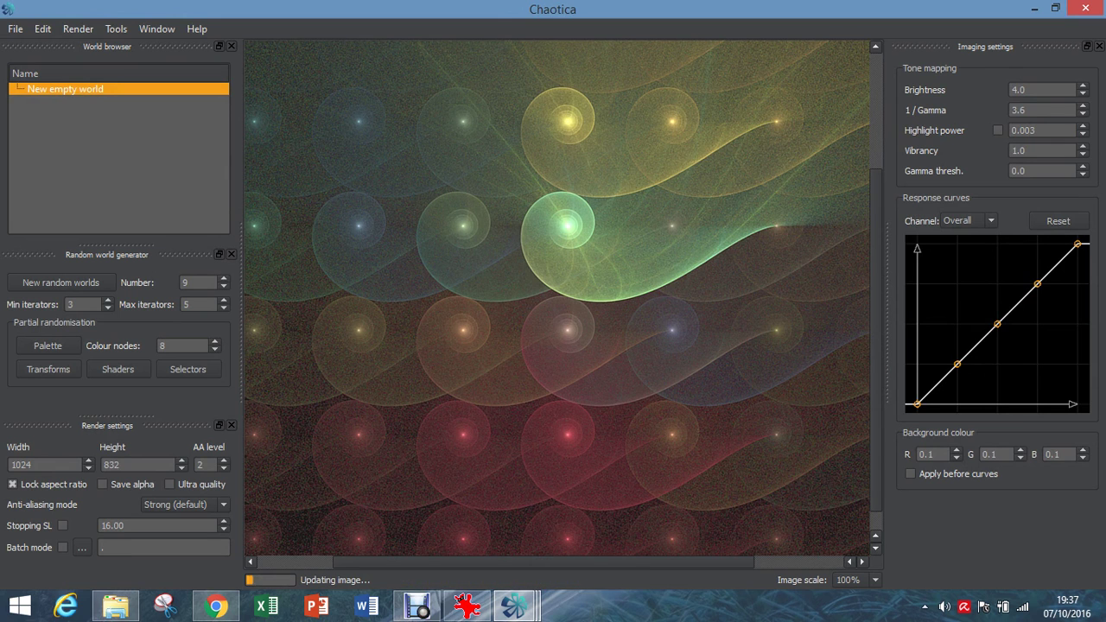
- Examine the spiral rows and columns of the render for the effect of the zero weight between Iterator 1 and Iterator 2
scroll(556, 300, "right", 3)
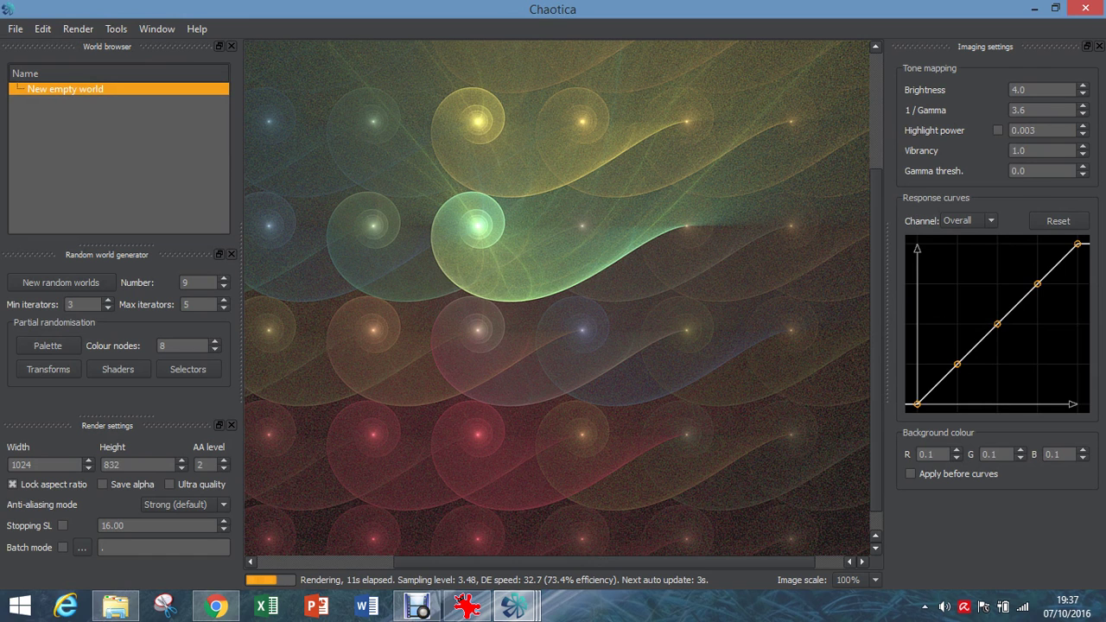
scroll(556, 298, "up", 5)
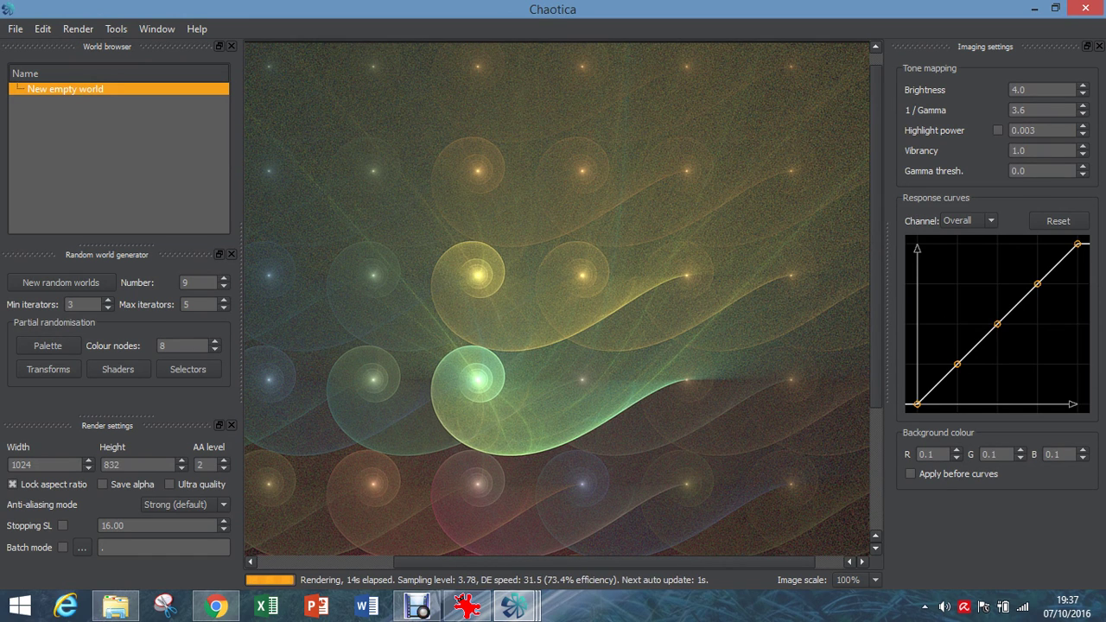
scroll(556, 298, "down", 2)
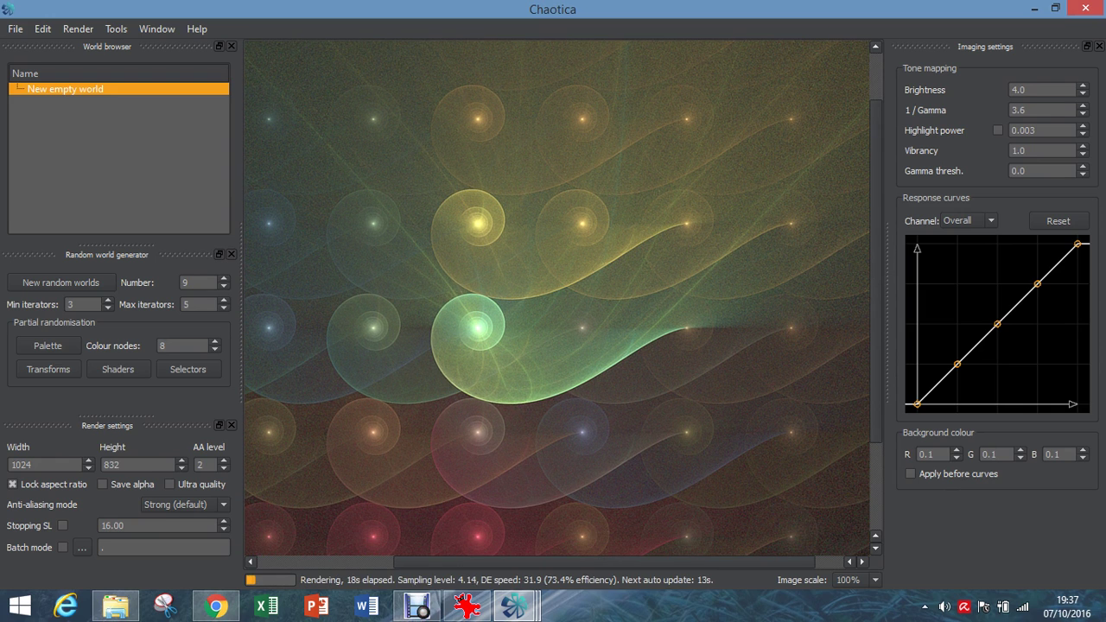
scroll(557, 298, "up", 3)
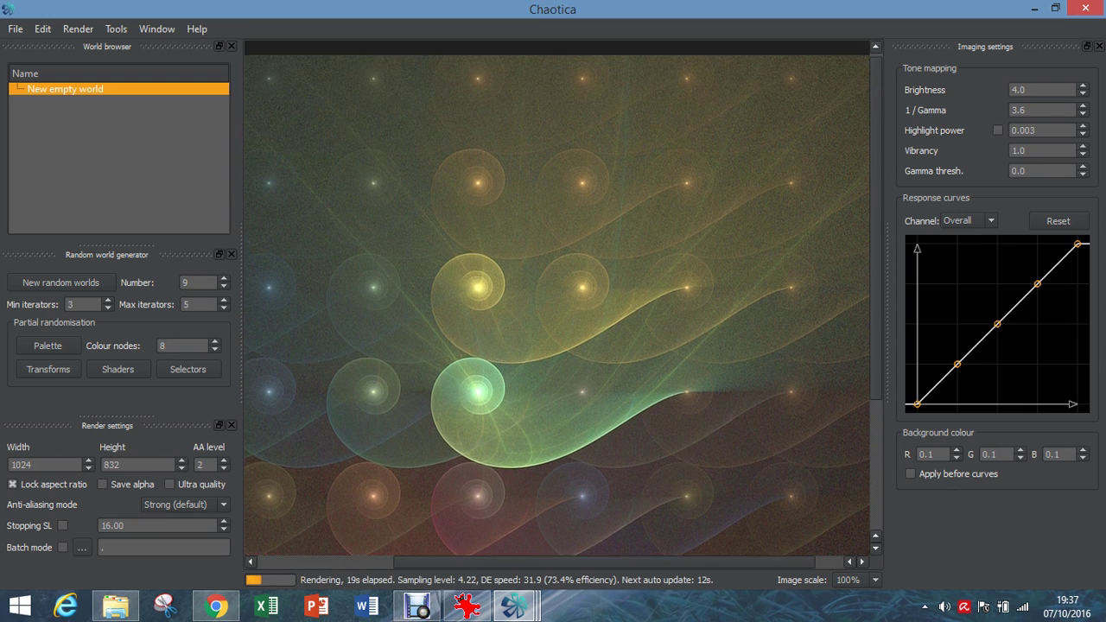
scroll(556, 298, "down", 3)
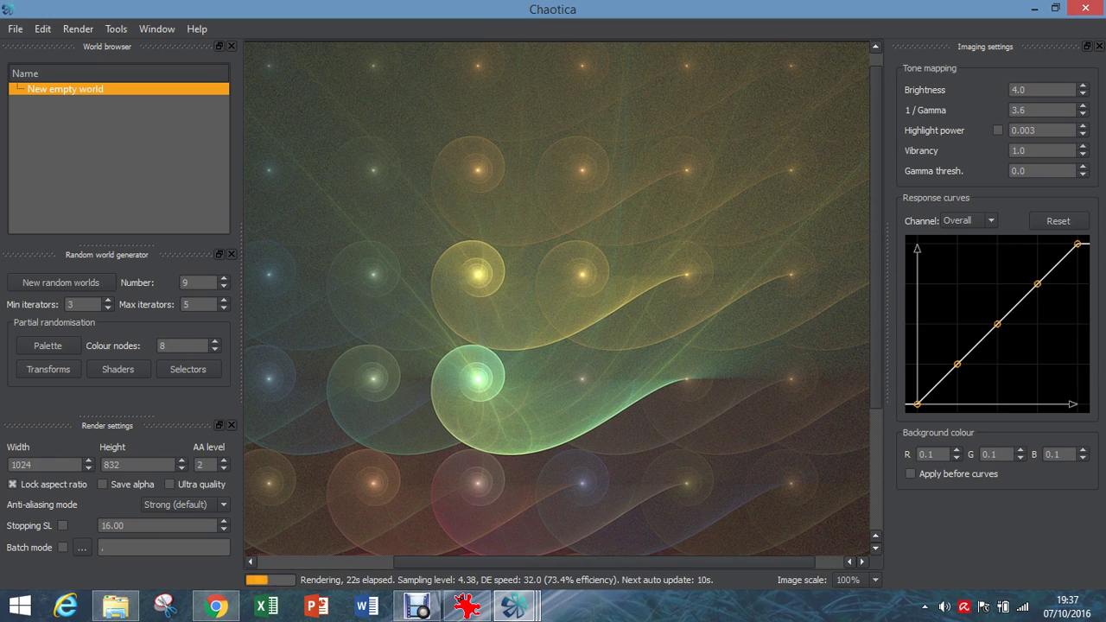
scroll(556, 298, "down", 3)
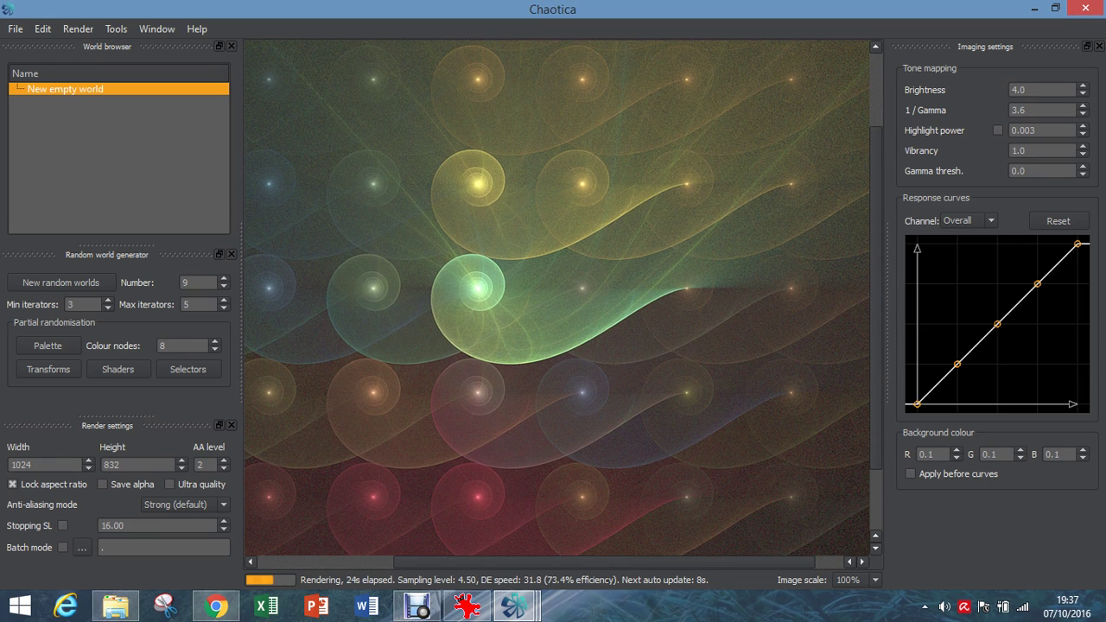
scroll(556, 298, "left", 2)
scroll(556, 298, "left", 1)
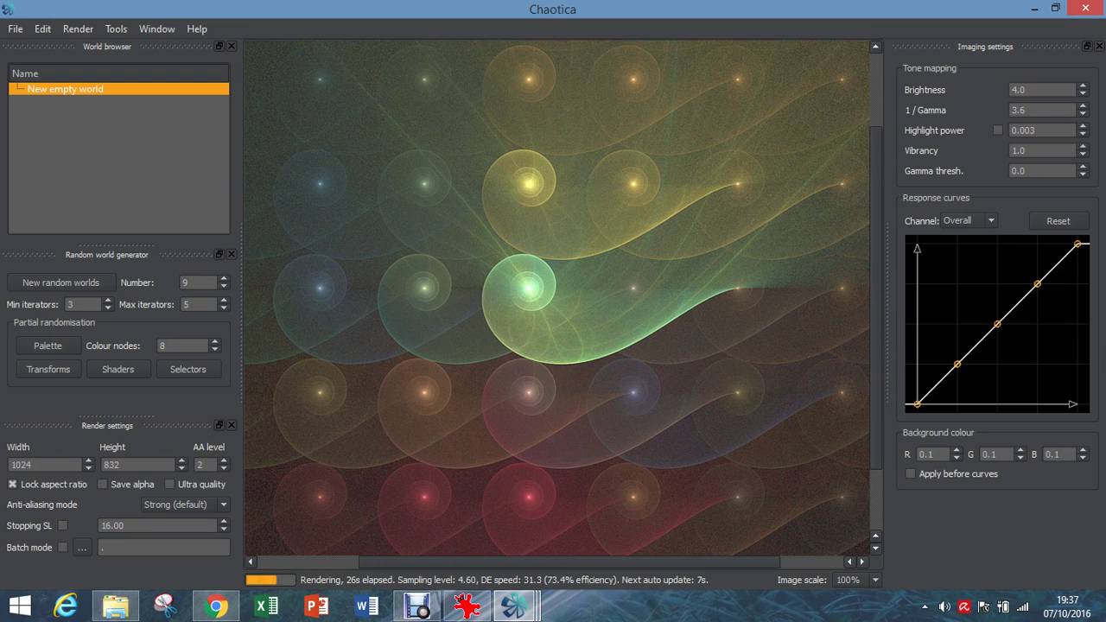
scroll(556, 298, "down", 1)
scroll(556, 298, "up", 2)
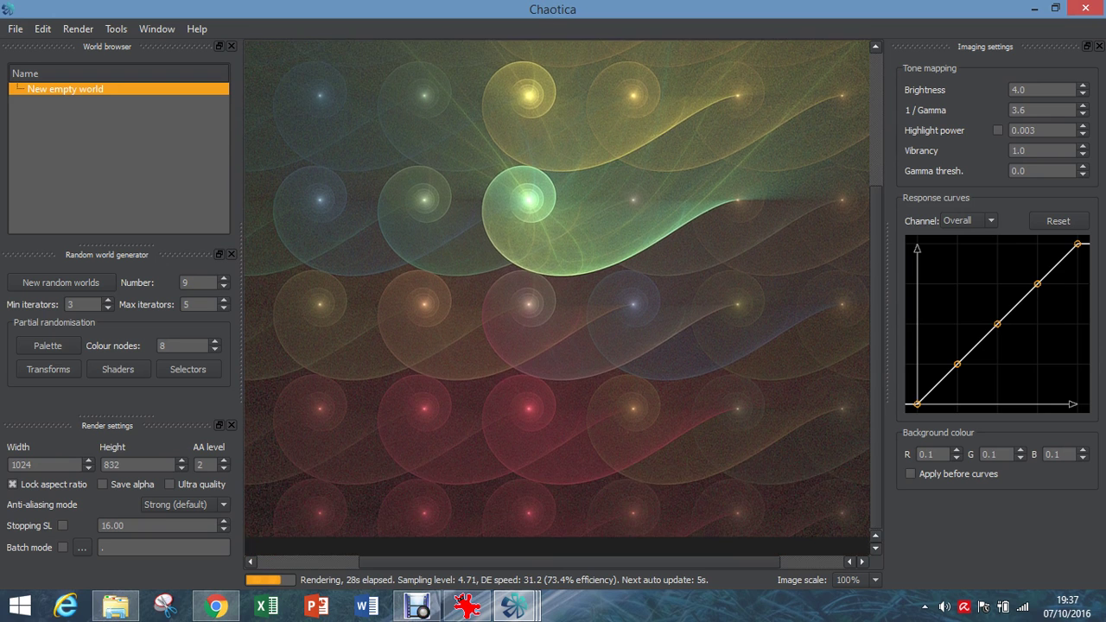
scroll(556, 298, "down", 1)
scroll(557, 298, "up", 3)
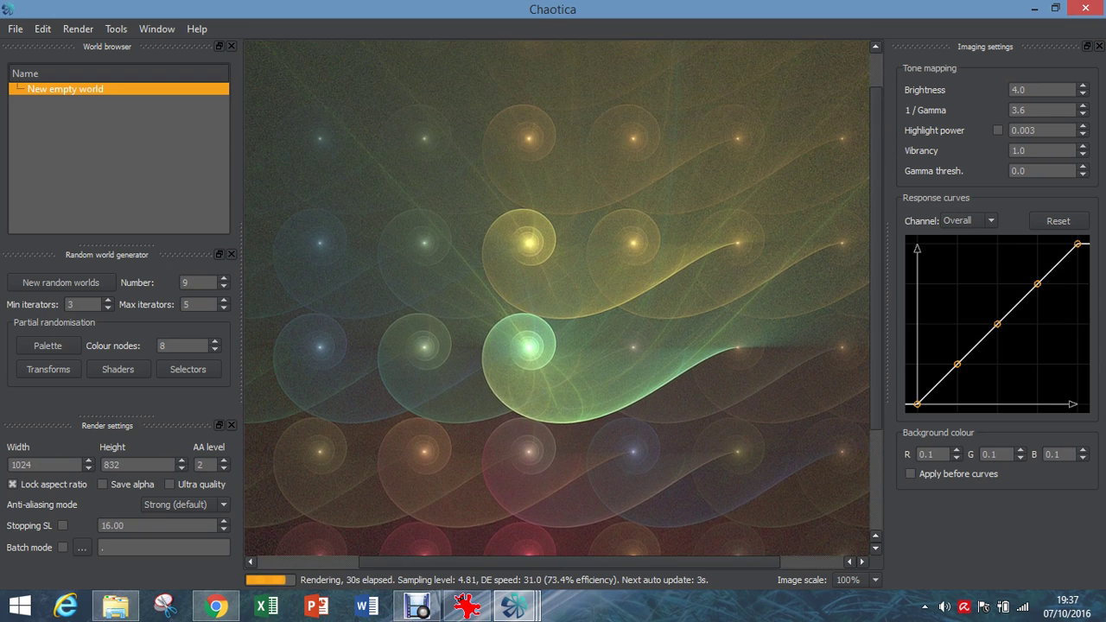
scroll(556, 298, "down", 5)
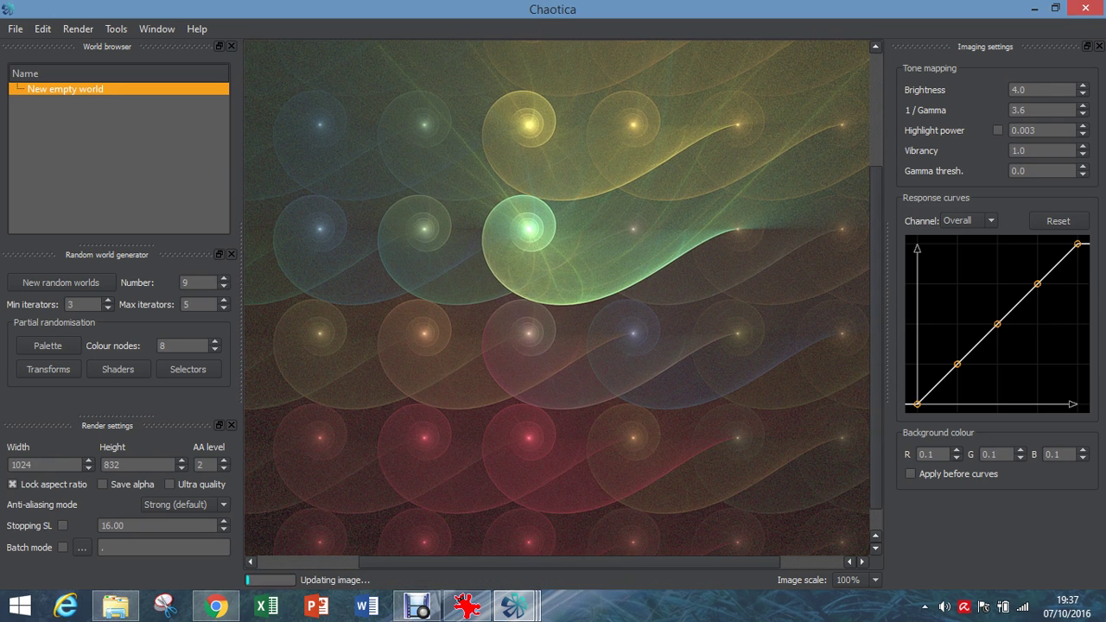
scroll(556, 298, "down", 1)
scroll(556, 298, "up", 5)
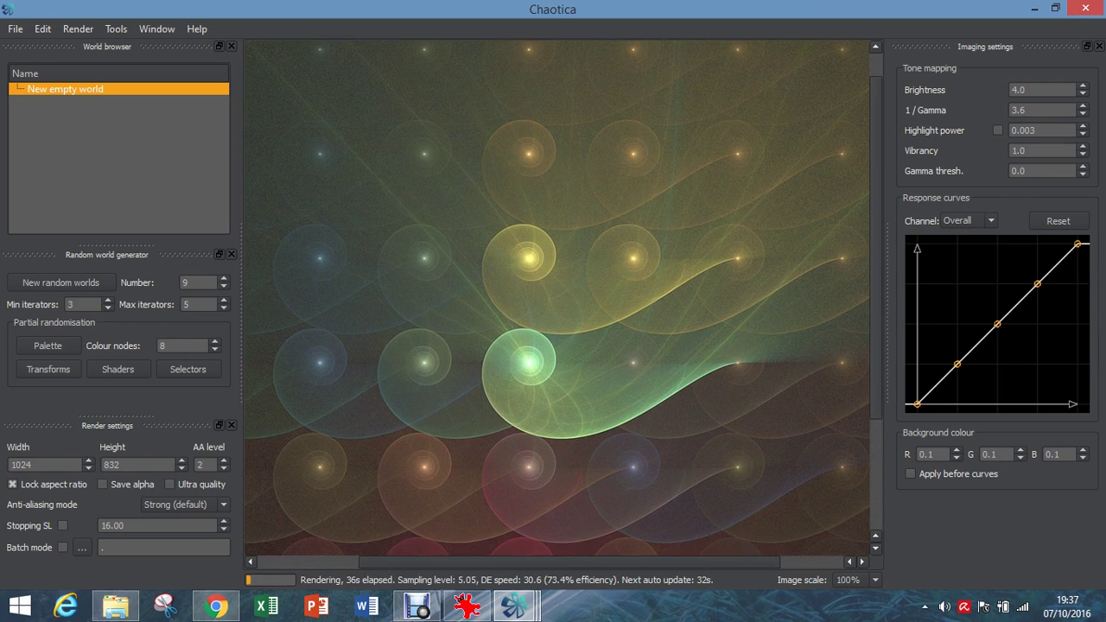
scroll(556, 298, "down", 4)
scroll(556, 298, "down", 1)
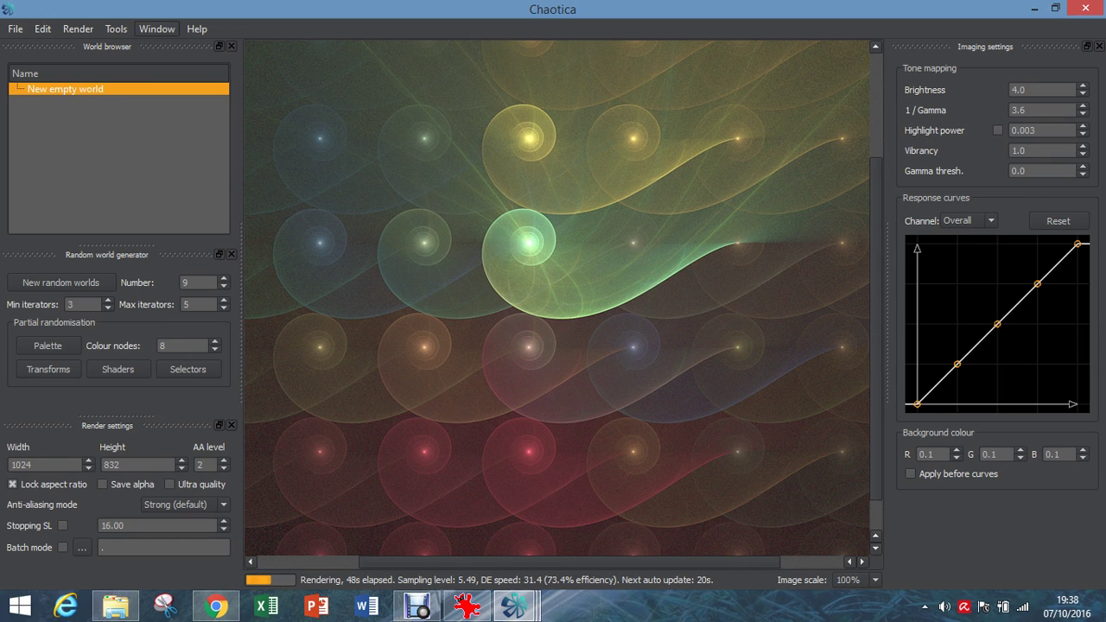
- Add a sixth iterator in the world editor and create a new transform under its transforms node
left_click(156, 29)
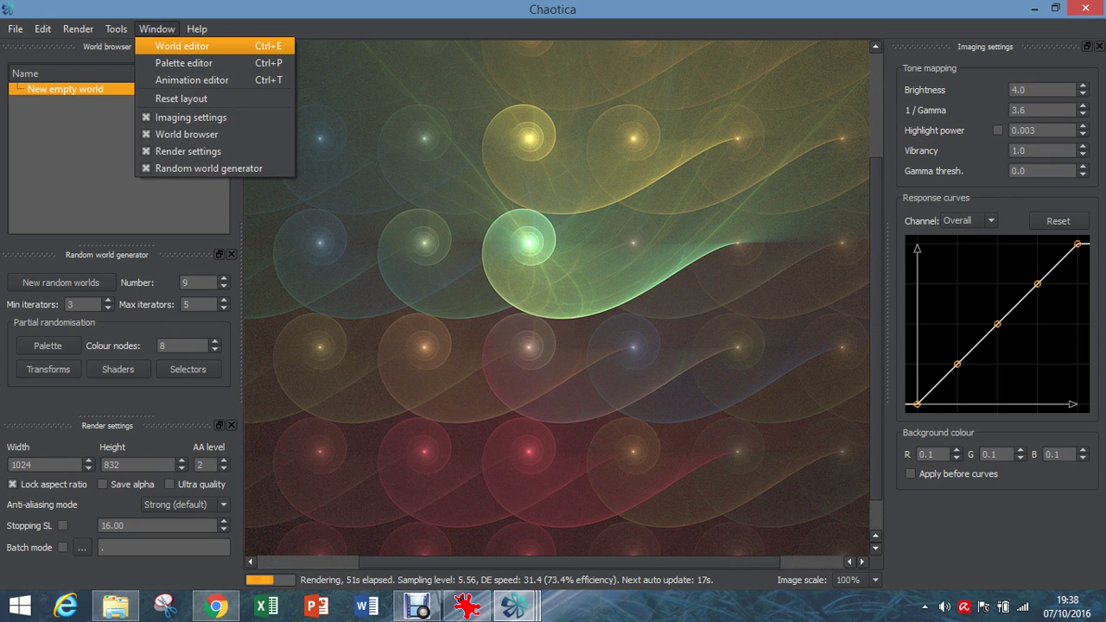
left_click(182, 46)
left_click(873, 580)
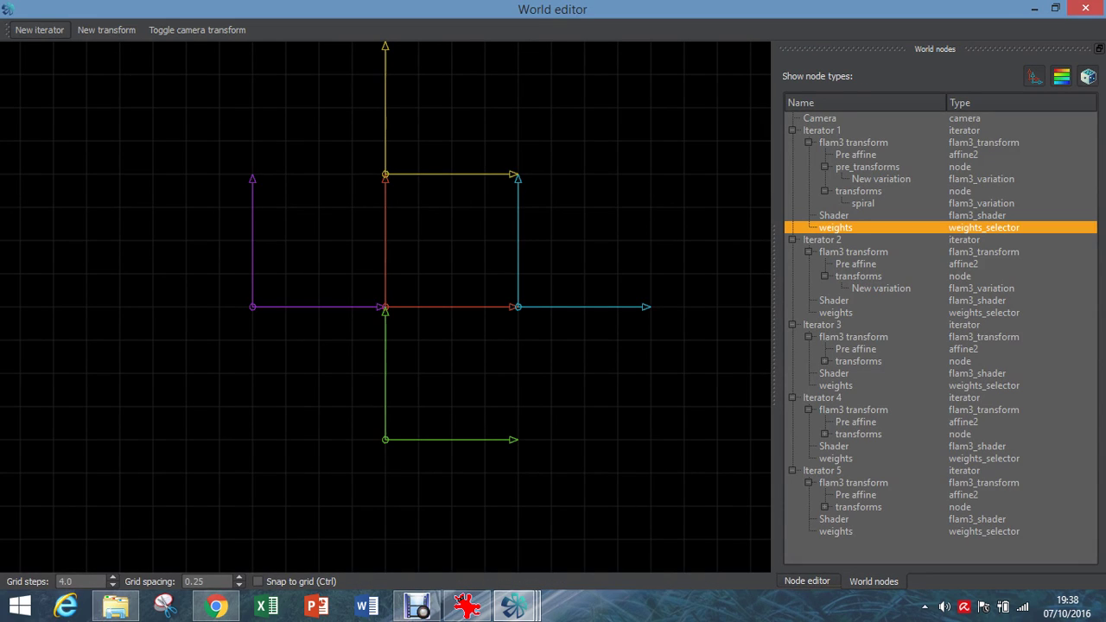
left_click(39, 29)
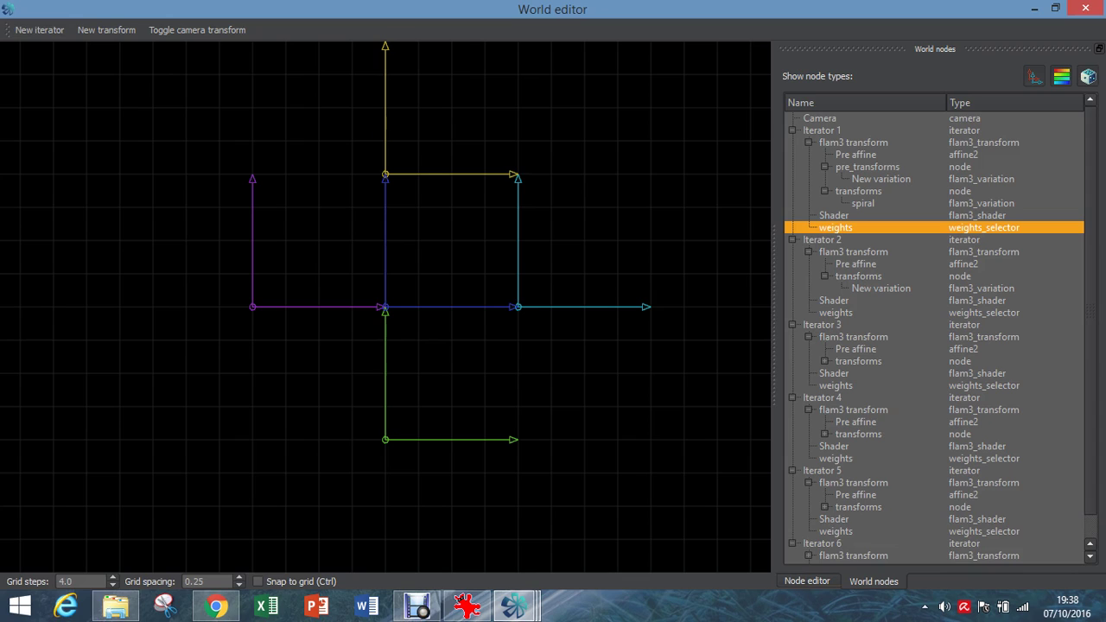
scroll(941, 334, "down", 1)
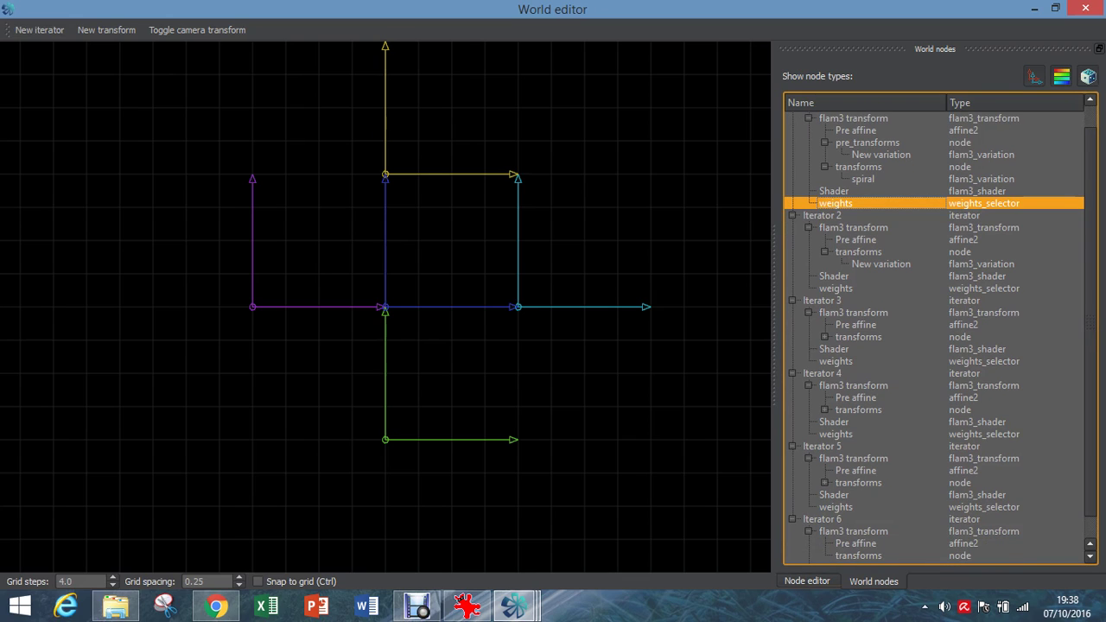
scroll(940, 338, "down", 1)
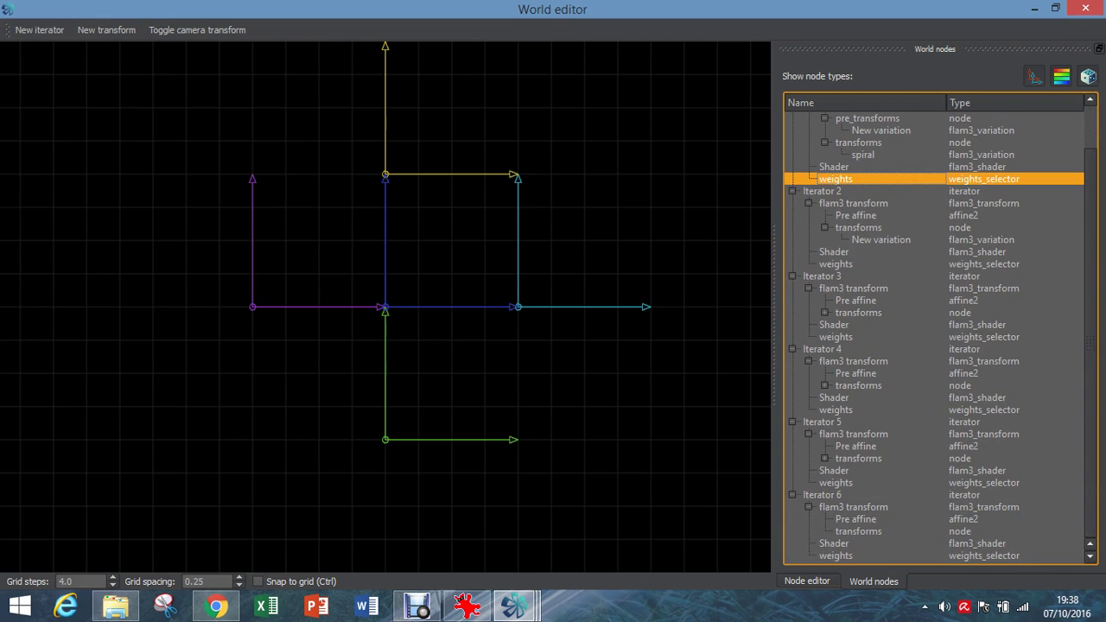
left_click(858, 531)
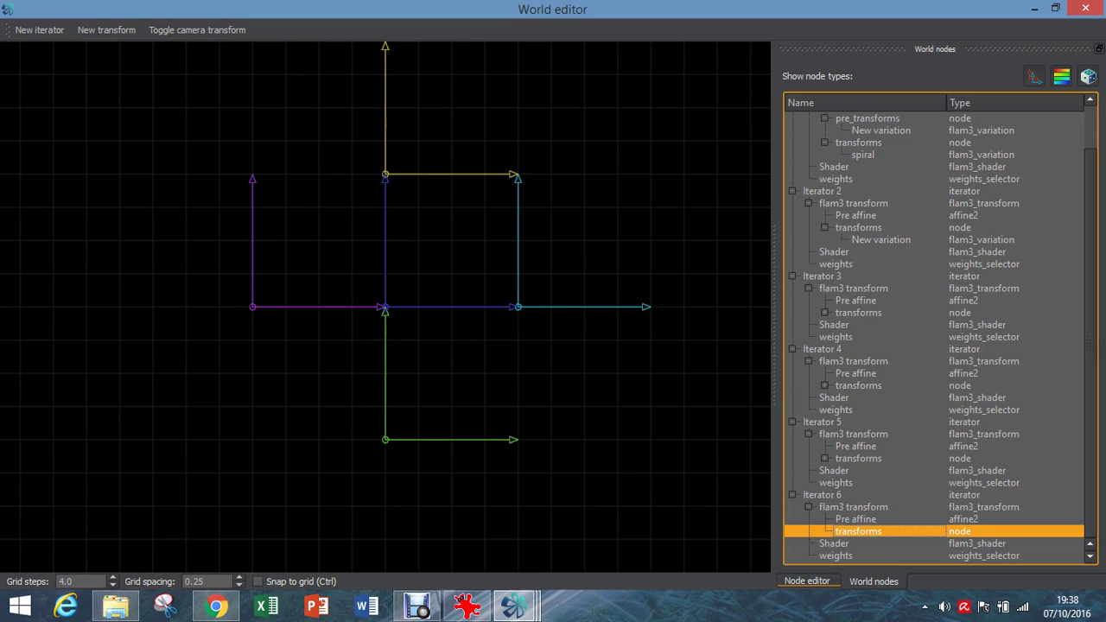
left_click(806, 581)
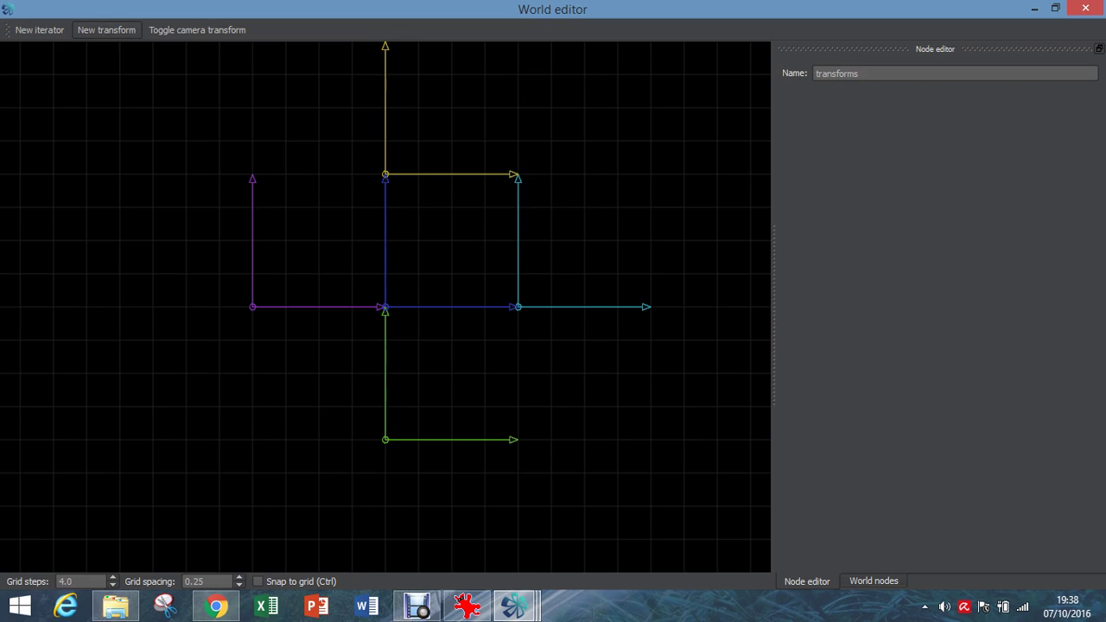
left_click(106, 29)
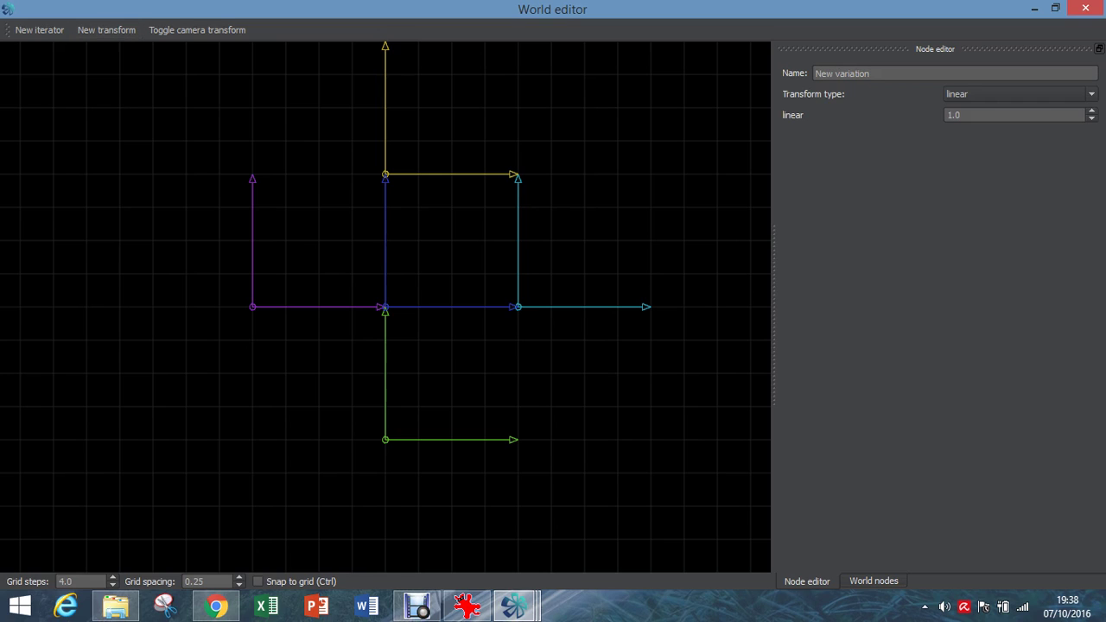
- Change the transform type of Iterator 6's new variation to julia
left_click(1019, 94)
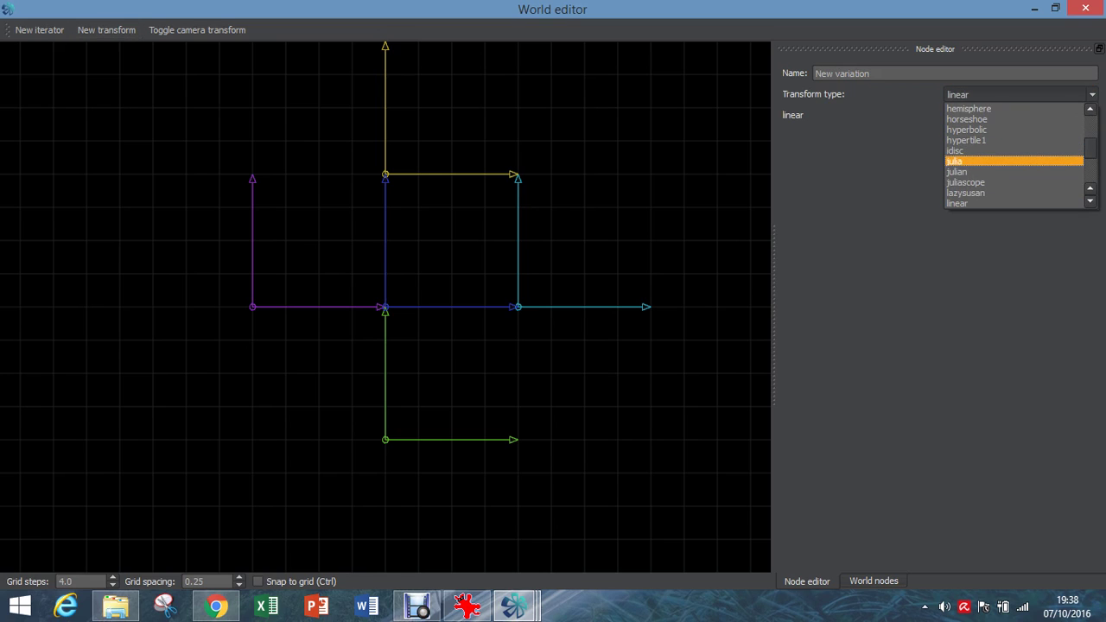
key("Escape")
key("j")
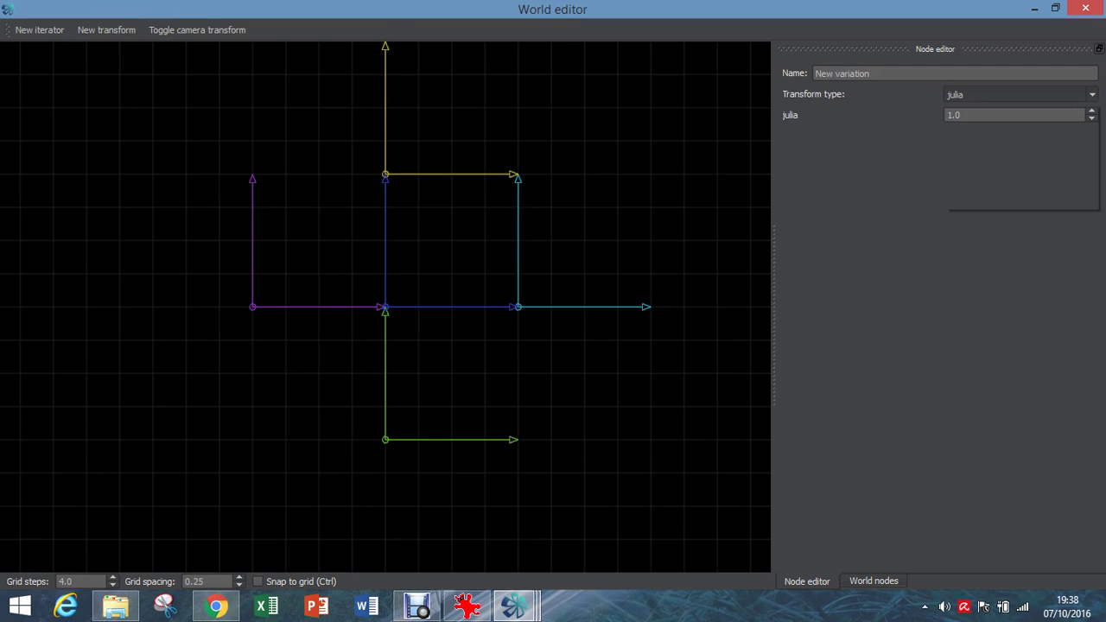
left_click(1019, 93)
key("Up")
key("Up")
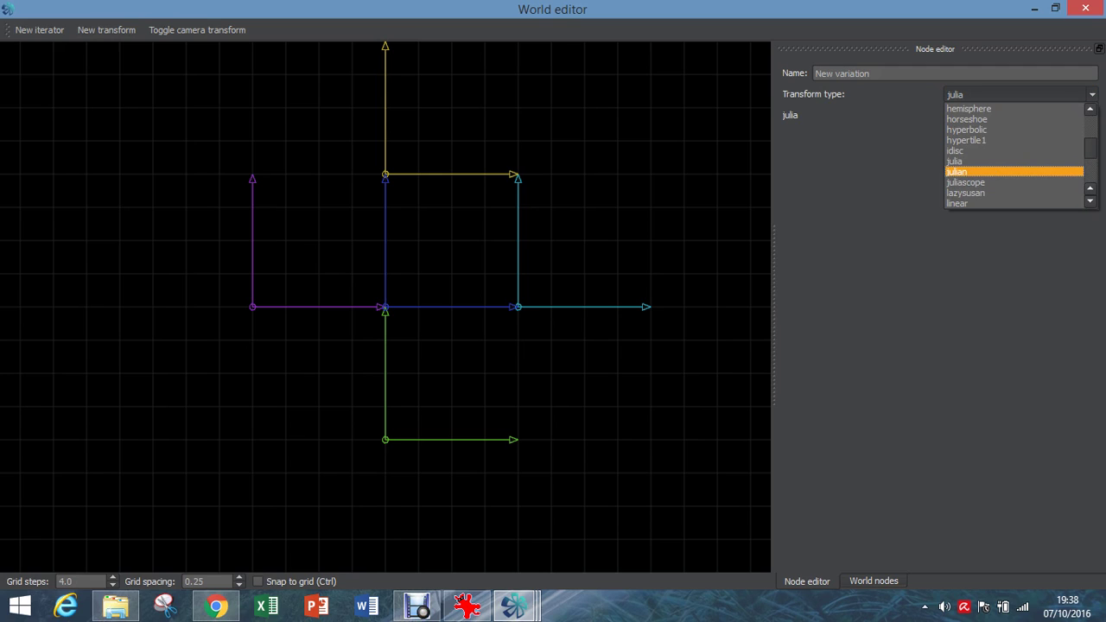
key("Up")
key("Return")
key("Tab")
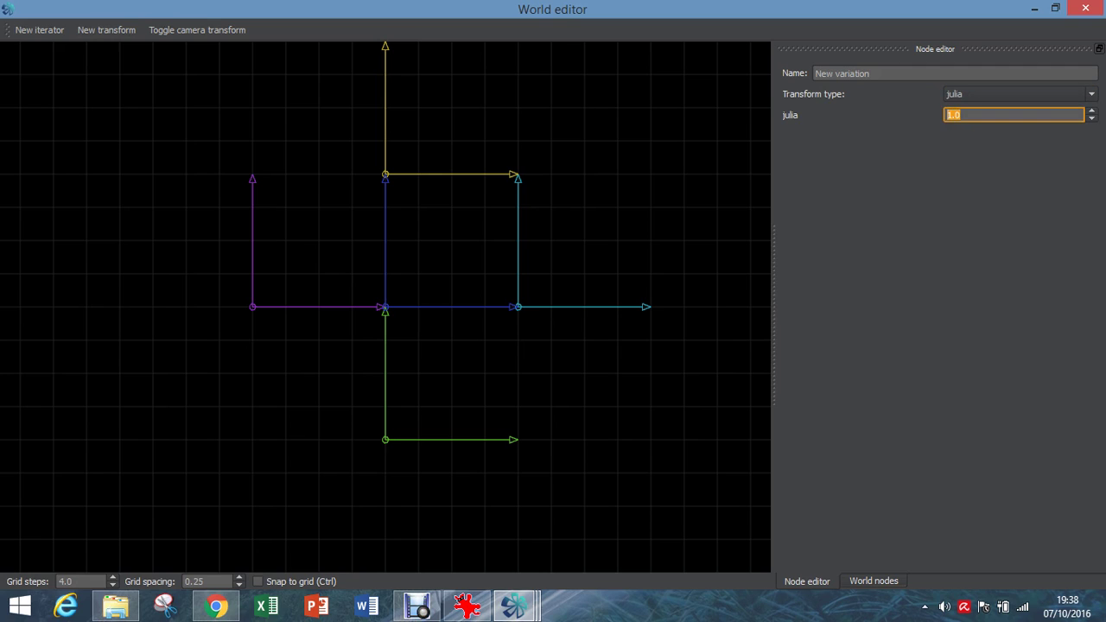
- Set the julia amount of Iterator 6's variation to 2 and inspect its effect in the main render window
type("2")
key("Return")
mouse_move(515, 606)
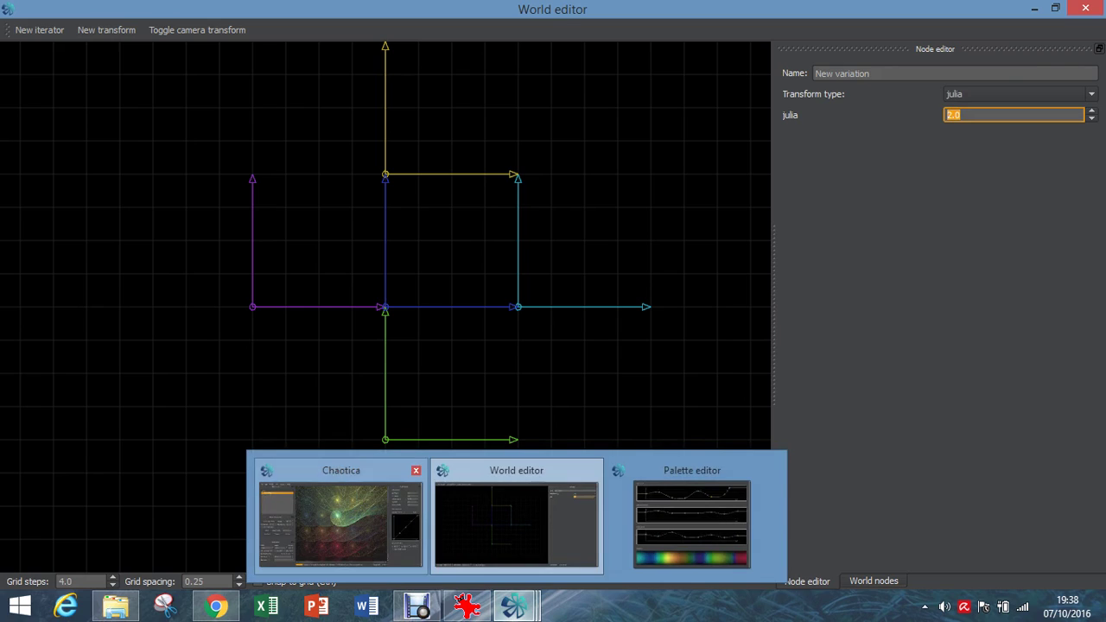
left_click(341, 518)
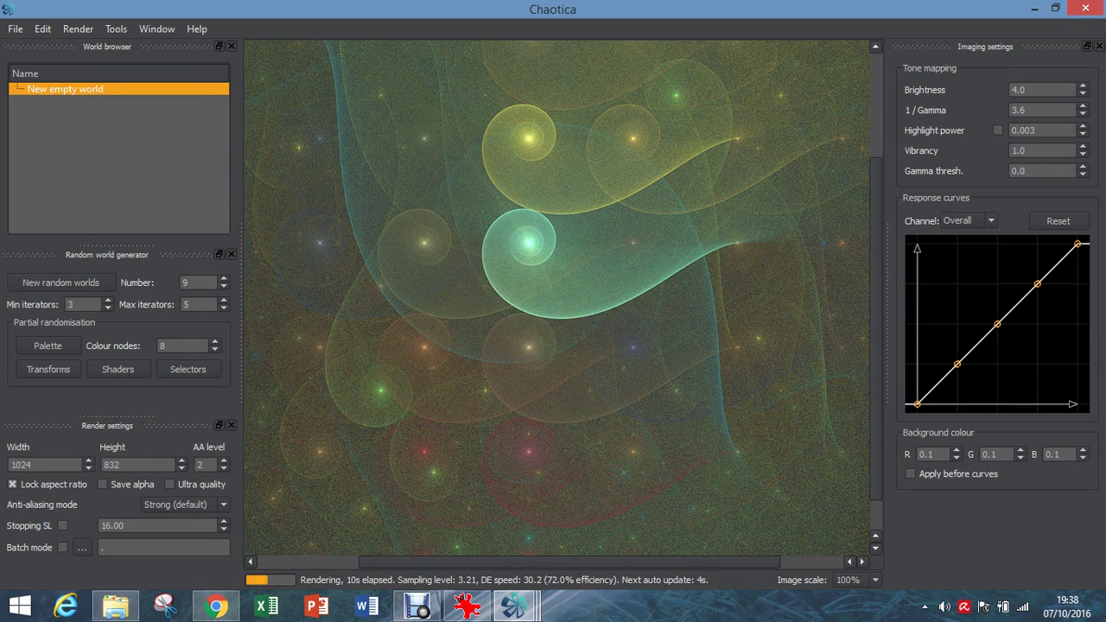
scroll(558, 298, "up", 2)
scroll(558, 298, "up", 1)
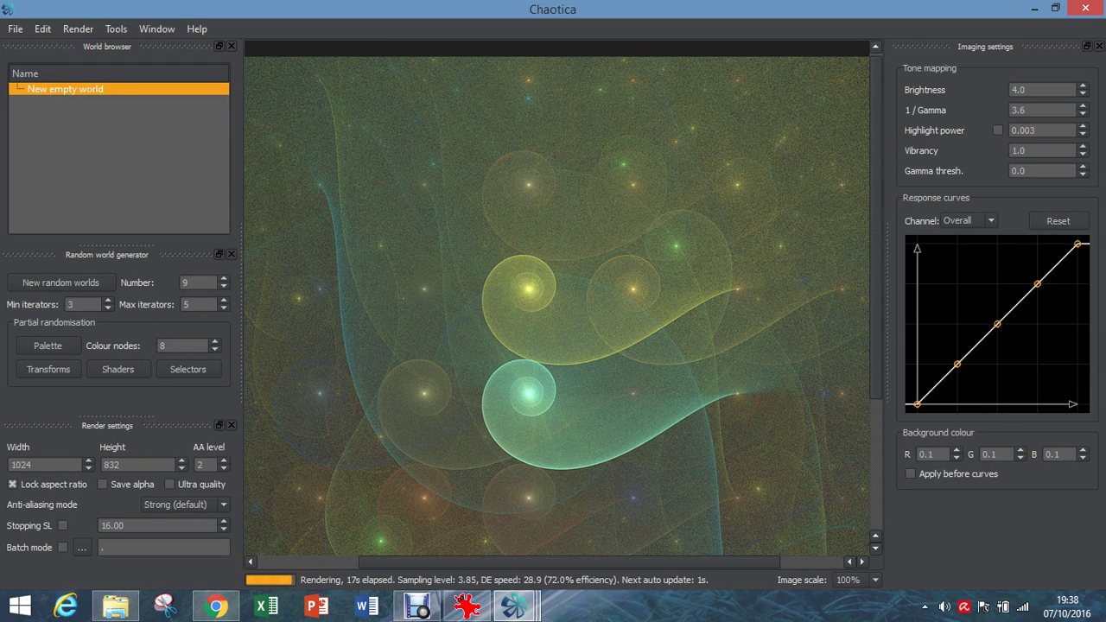
scroll(563, 298, "down", 5)
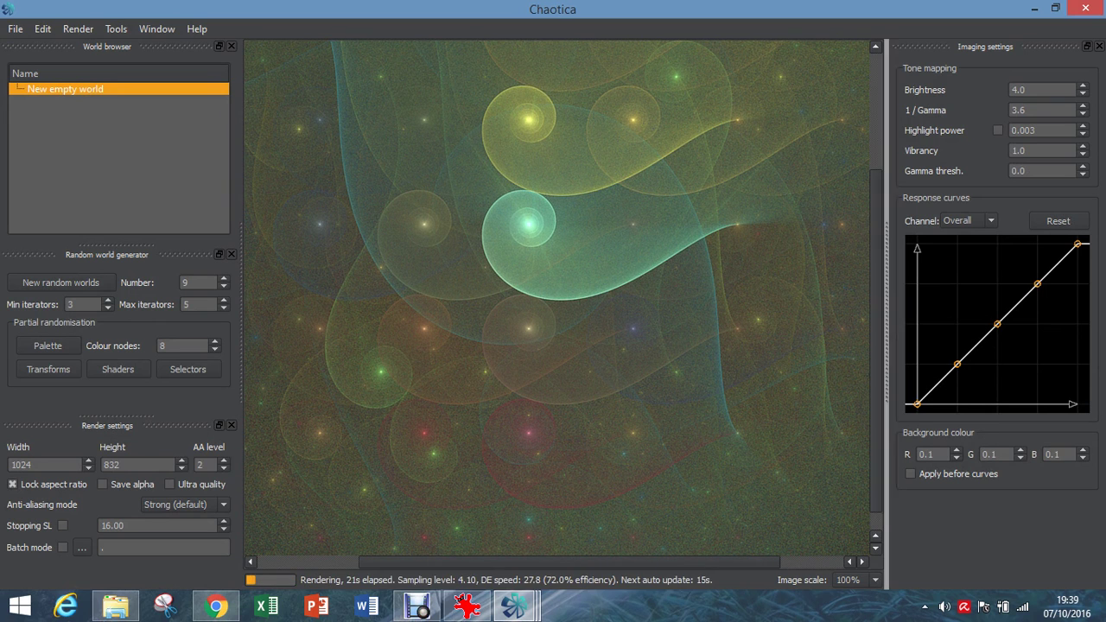
scroll(563, 298, "up", 2)
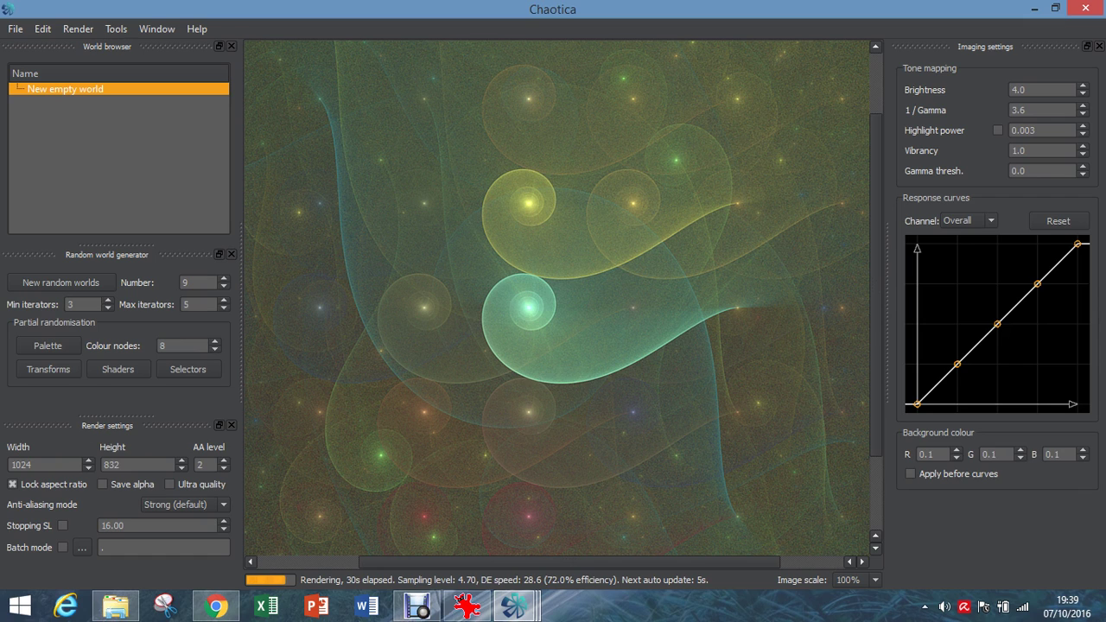
- Add a camera transform to the Camera node in the world editor and expand it down to its linear variation
left_click(156, 29)
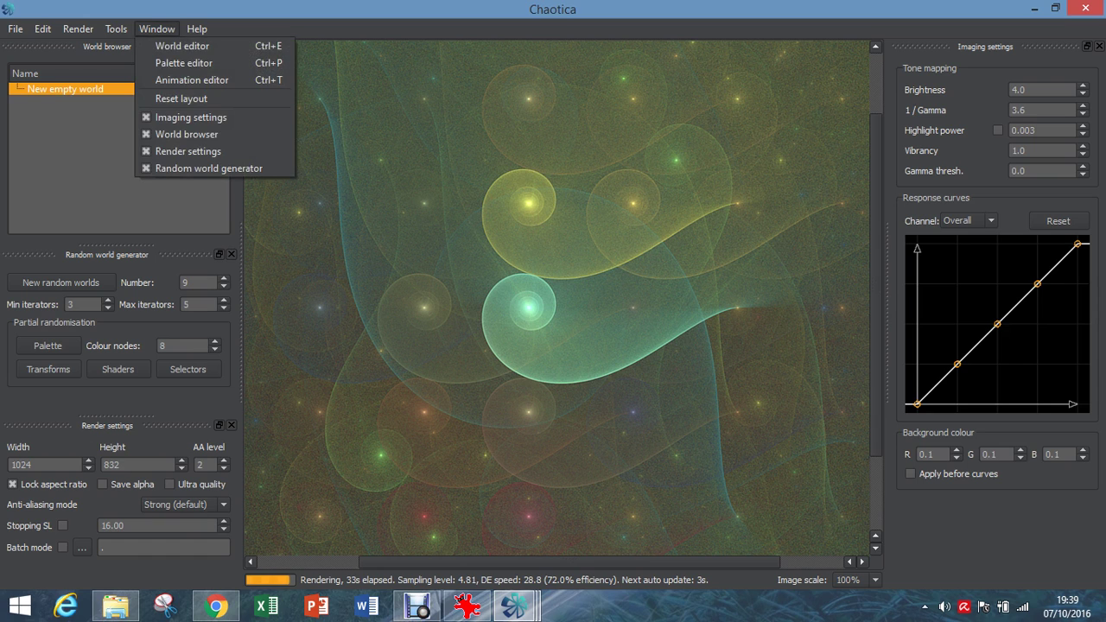
key("Return")
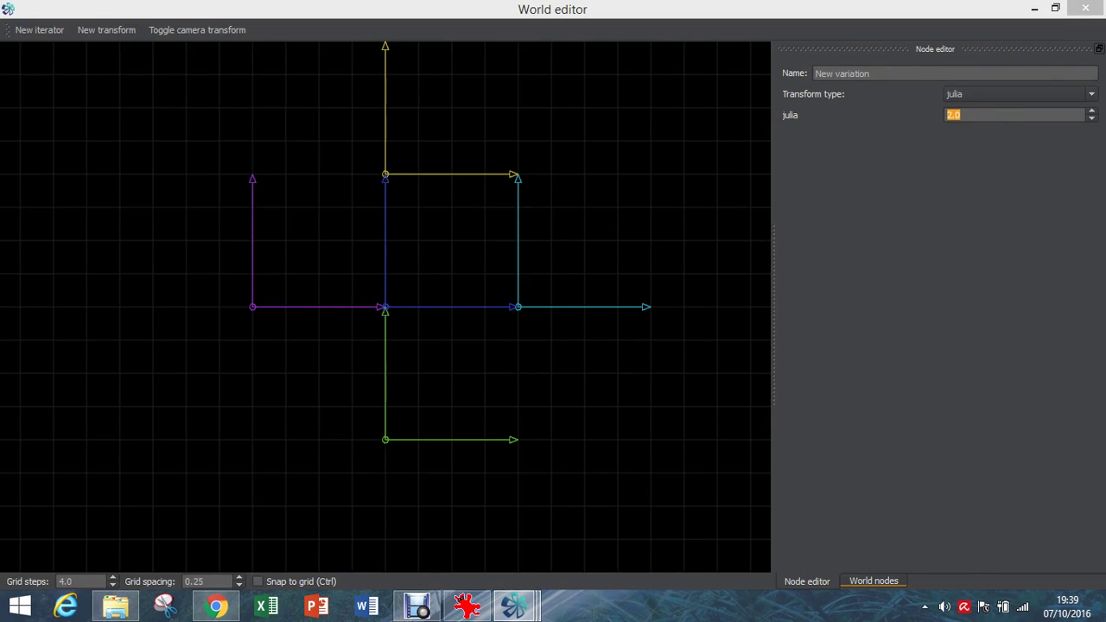
left_click(873, 581)
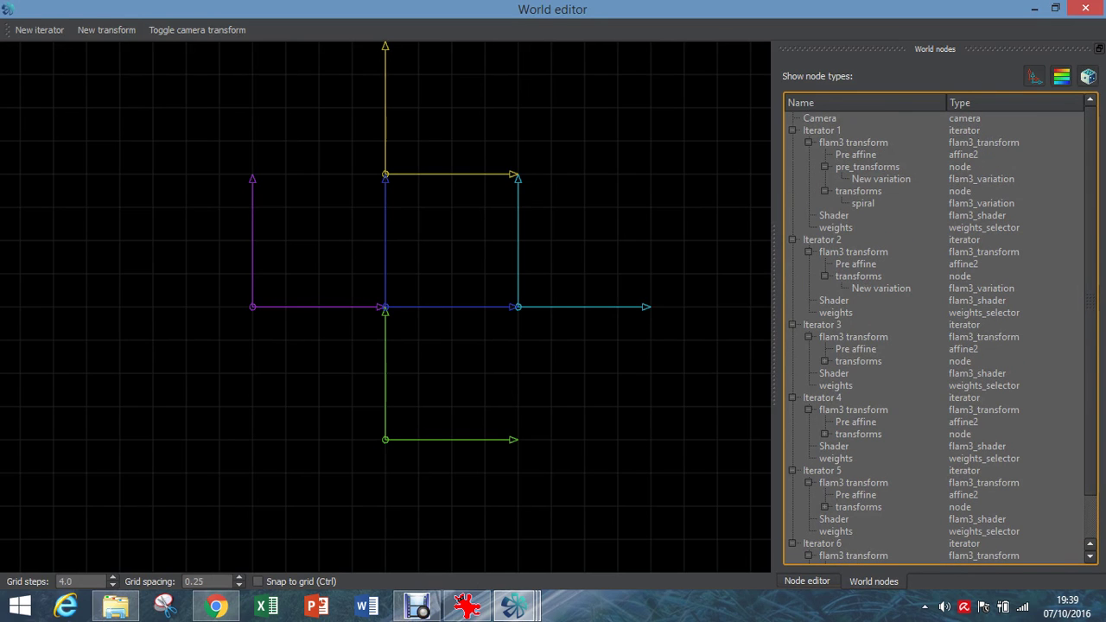
left_click(819, 118)
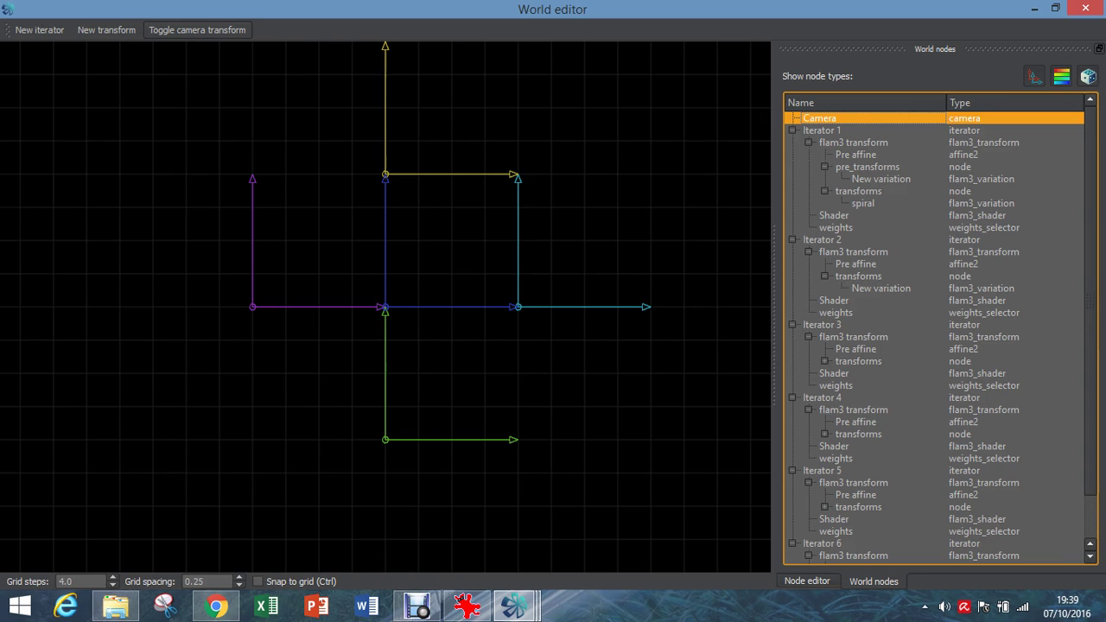
left_click(197, 29)
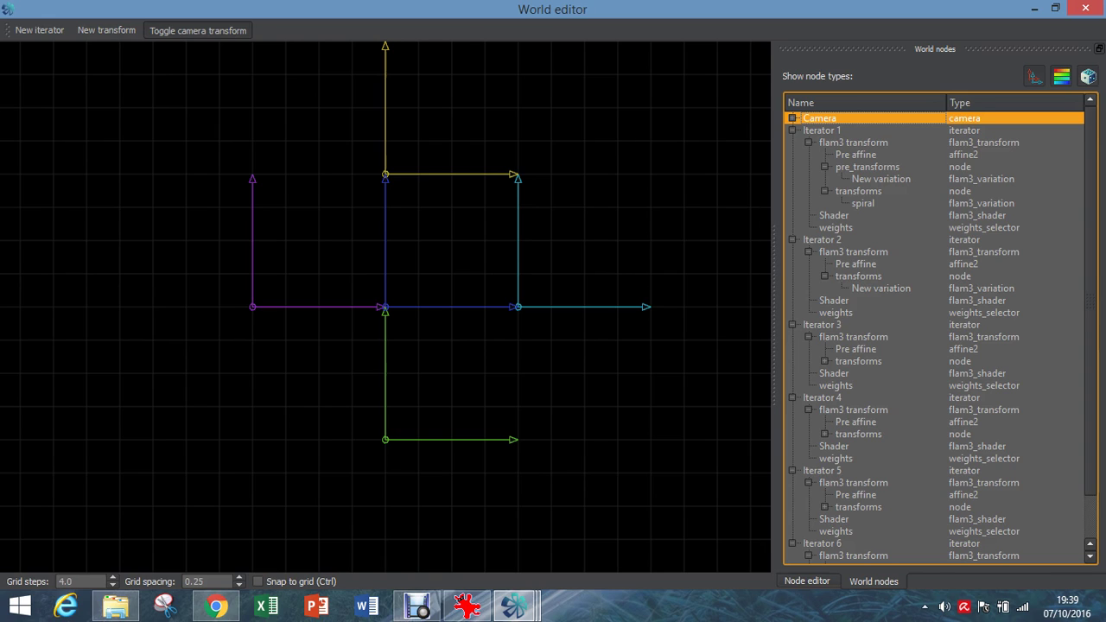
key("Right")
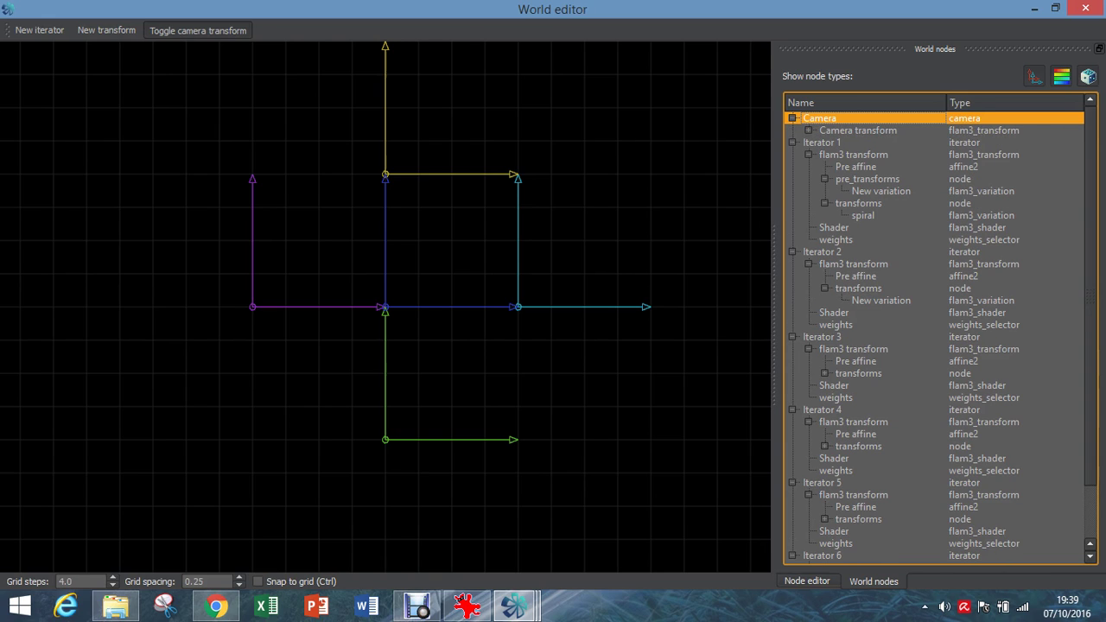
left_click(809, 130)
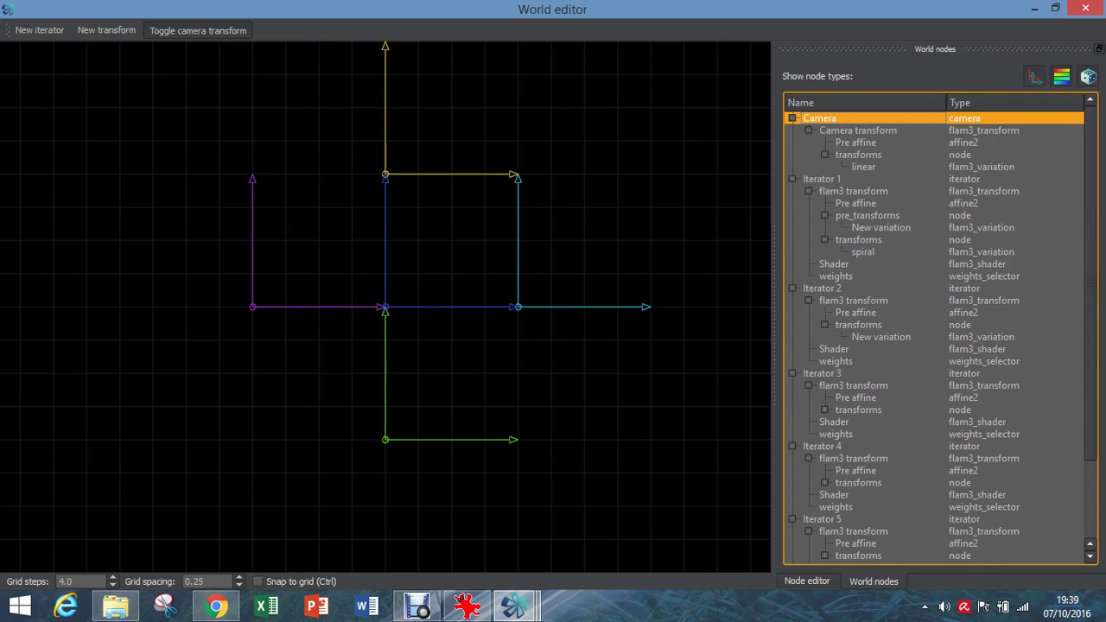
- Rename the linear variation under the camera transform as "final transform"
left_click(863, 167)
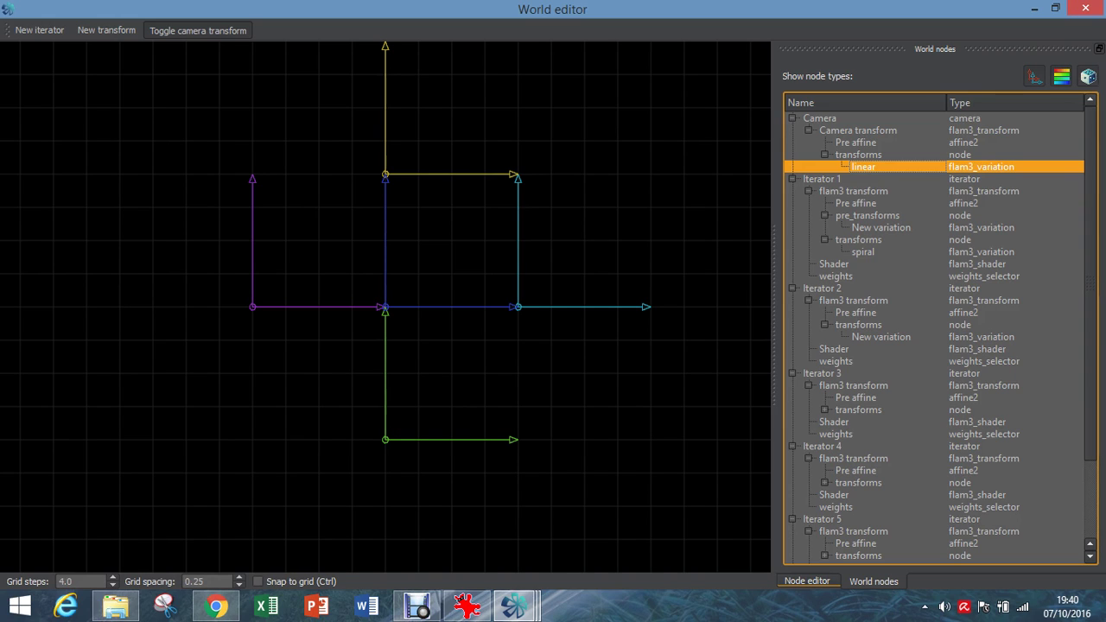
left_click(806, 580)
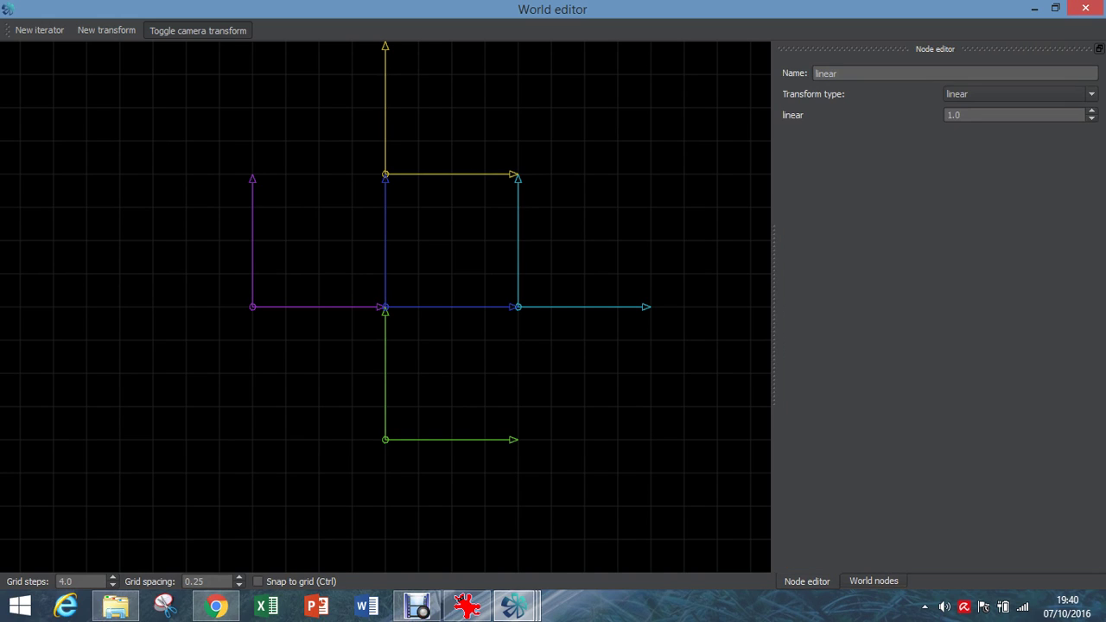
double_click(826, 74)
type("fina")
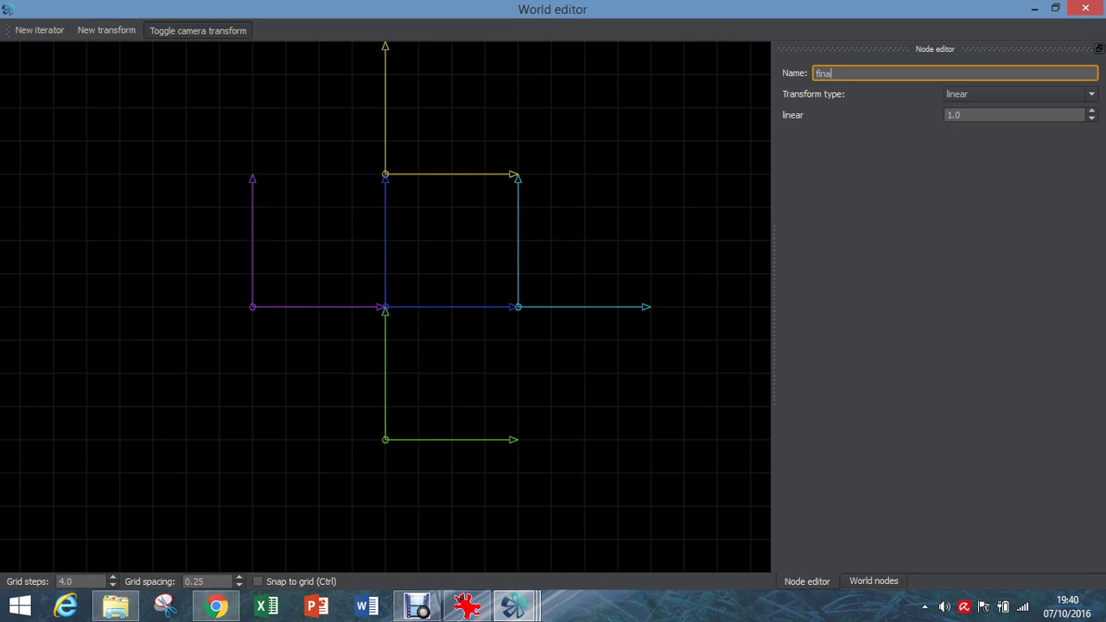
type("l transform")
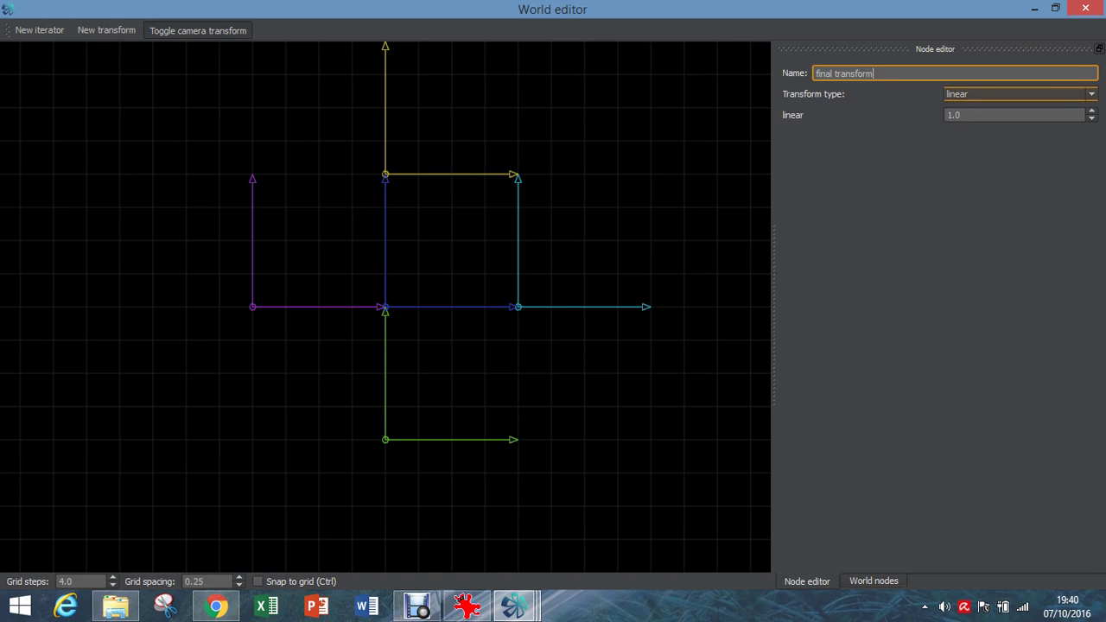
- Change the final transform's type to bubble and bring up the main render window
left_click(1019, 94)
key("i")
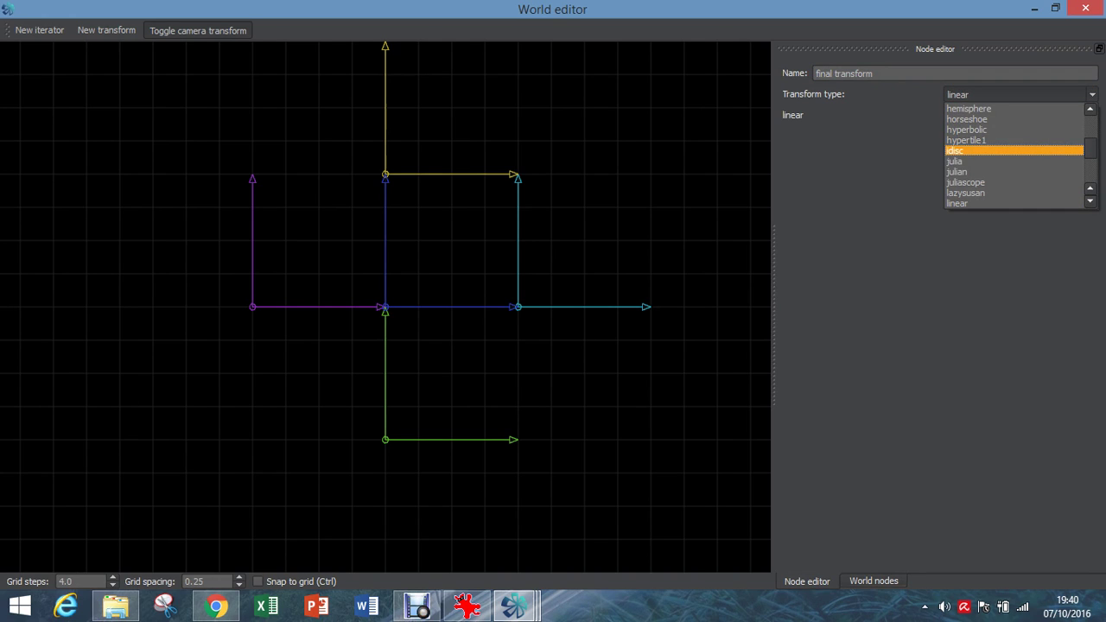
key("b")
key("u")
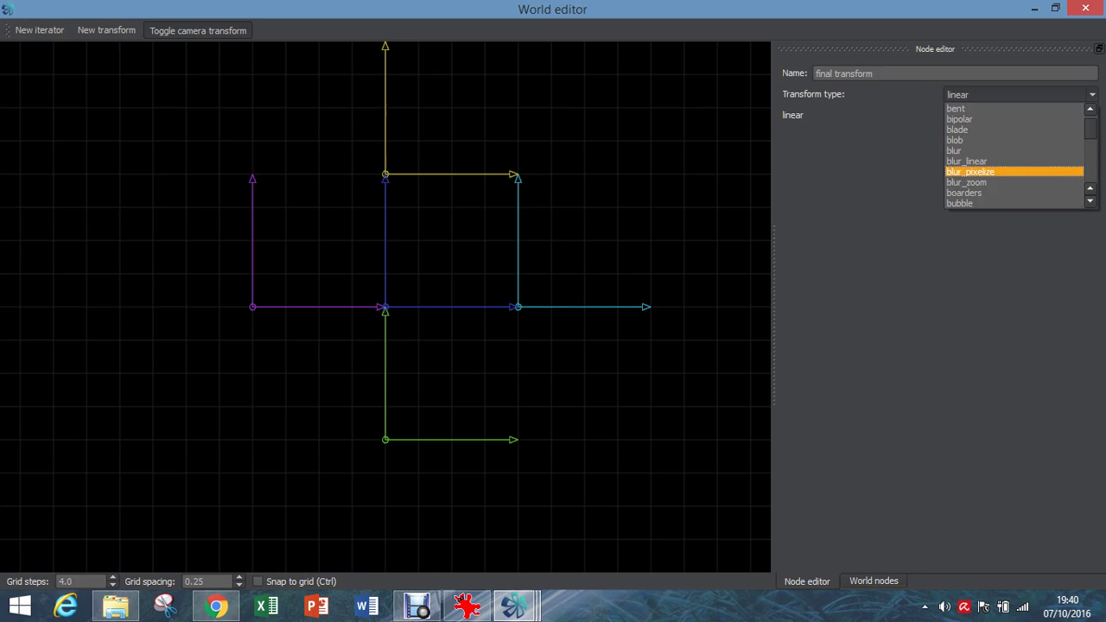
key("Return")
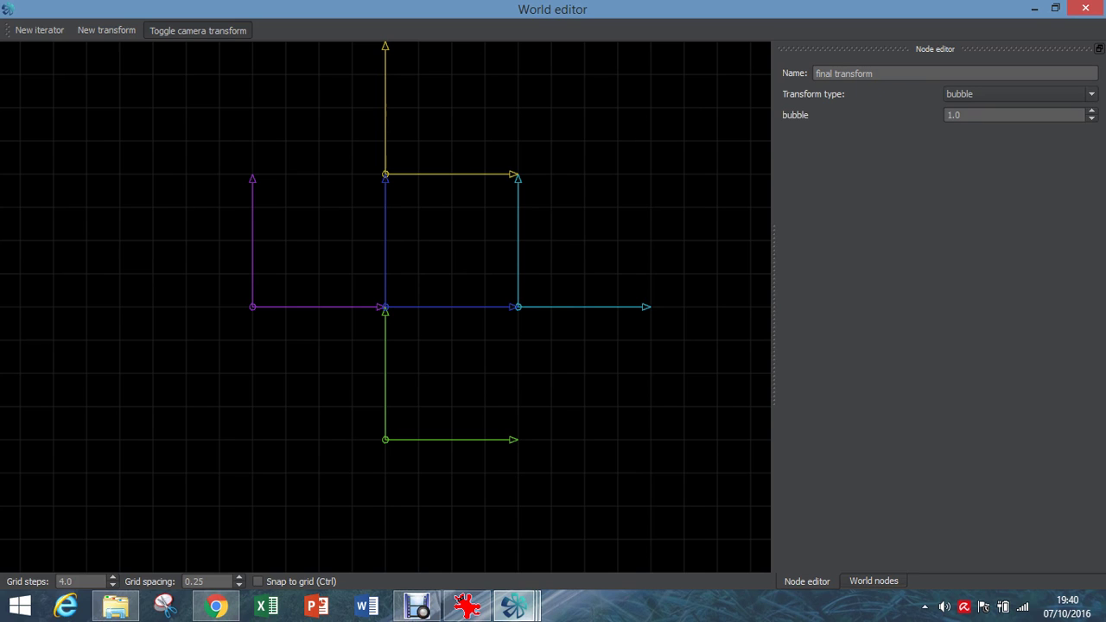
mouse_move(516, 606)
left_click(341, 518)
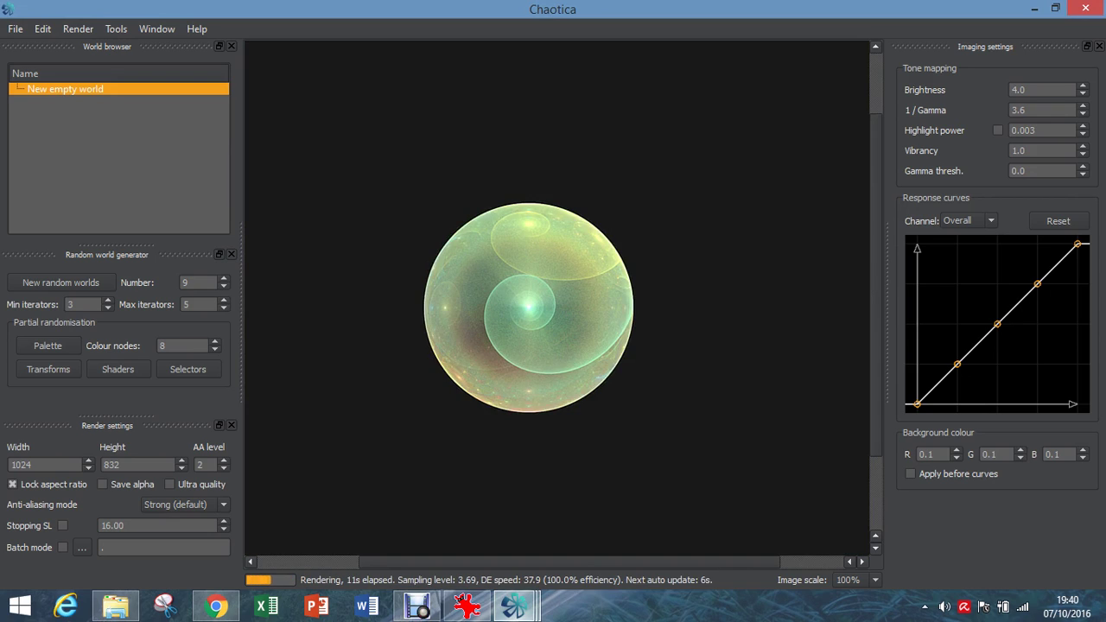
- Set the final transform's bubble amount to 2 and show the updated render
mouse_move(514, 607)
left_click(515, 518)
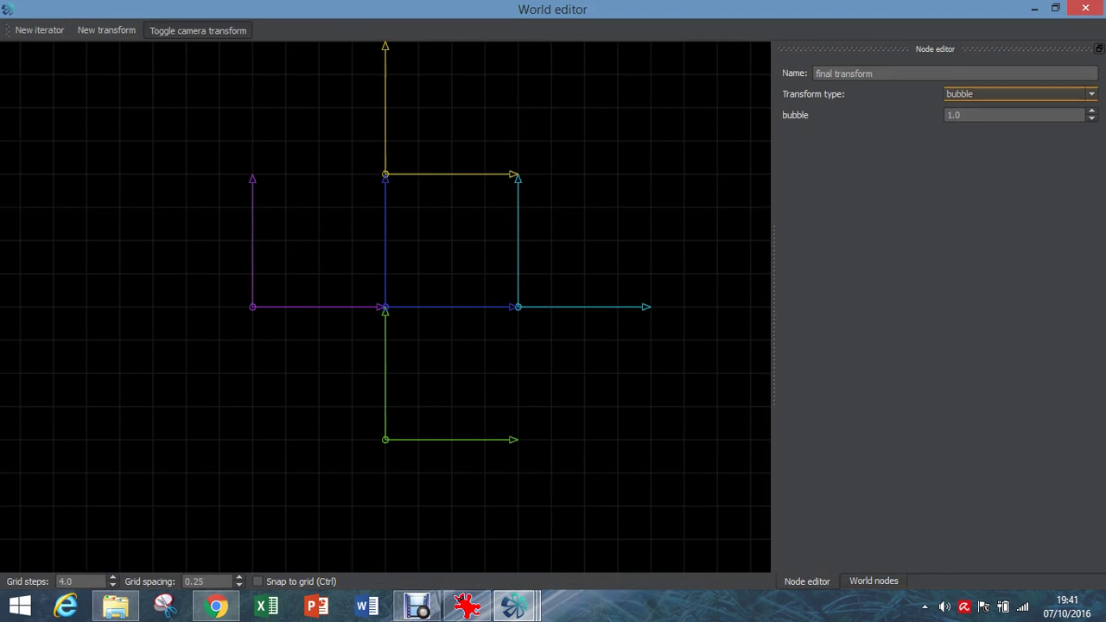
left_click(1012, 114)
key("Up")
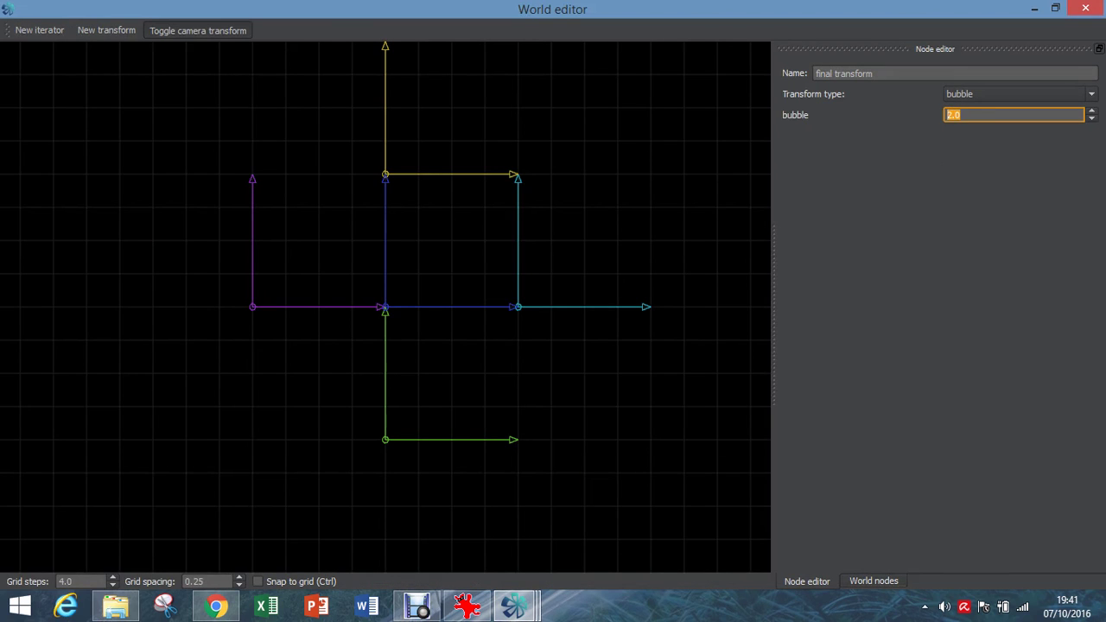
left_click(516, 605)
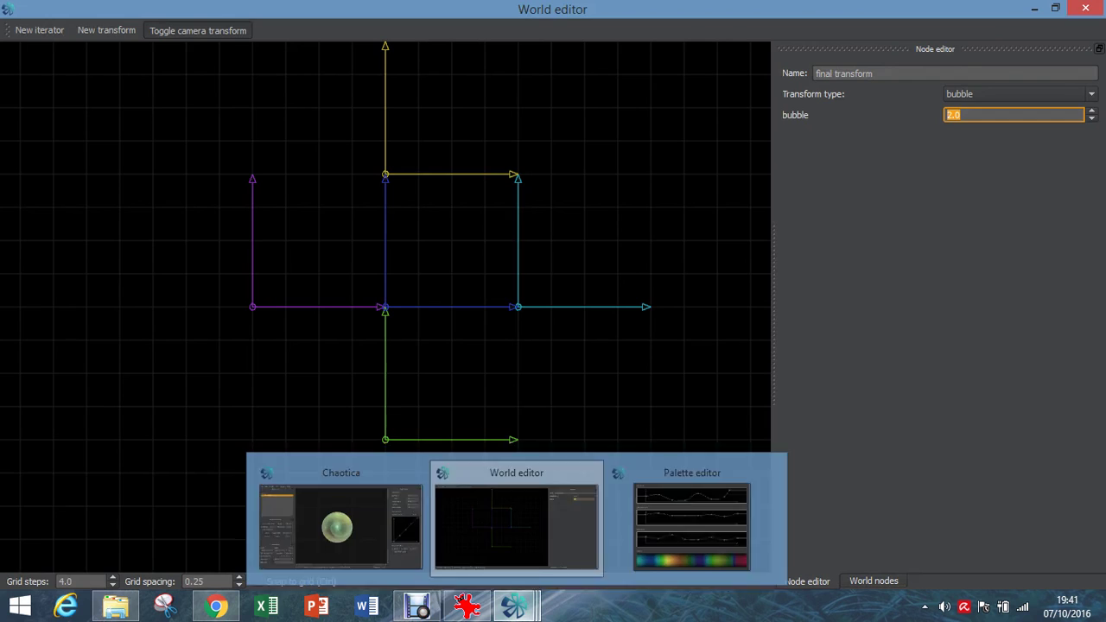
left_click(342, 518)
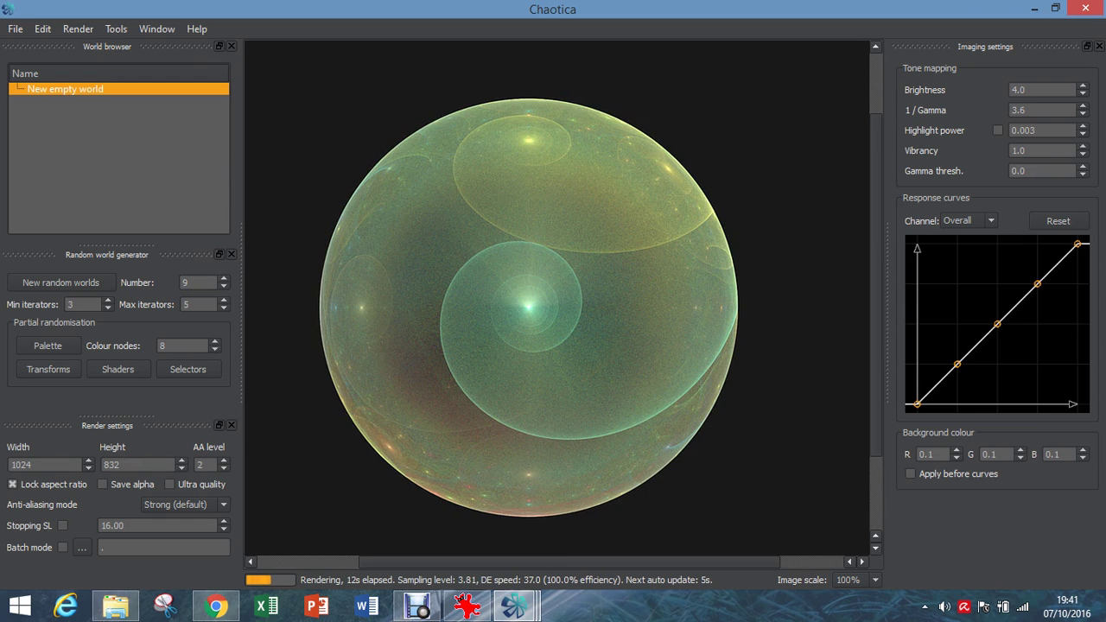
- Switch to IrfanView to look at the snailsmodernblueandwhite.png example, and return to the Chaotica render
left_click(466, 607)
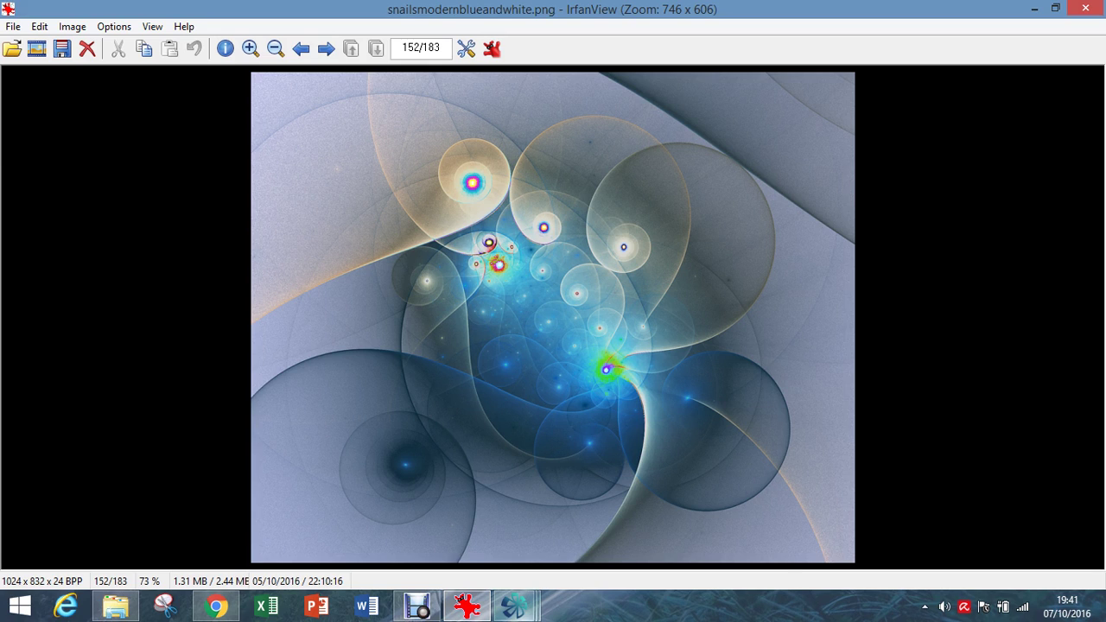
mouse_move(514, 605)
left_click(341, 519)
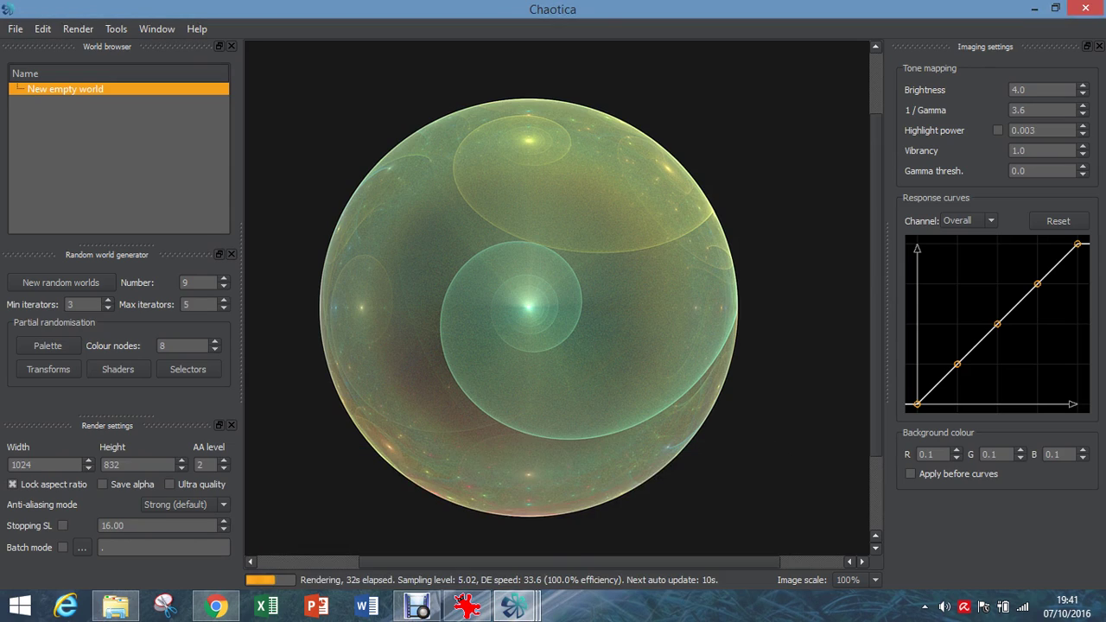
- Reopen the final transform under the camera in the world editor and change its transform type to foci
left_click(156, 28)
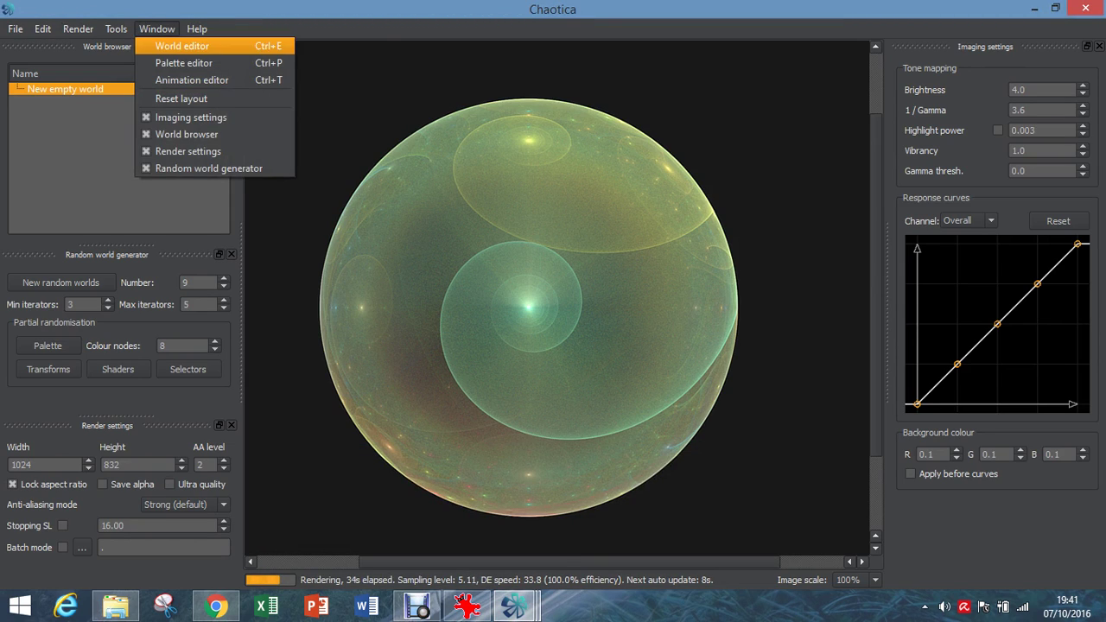
left_click(181, 46)
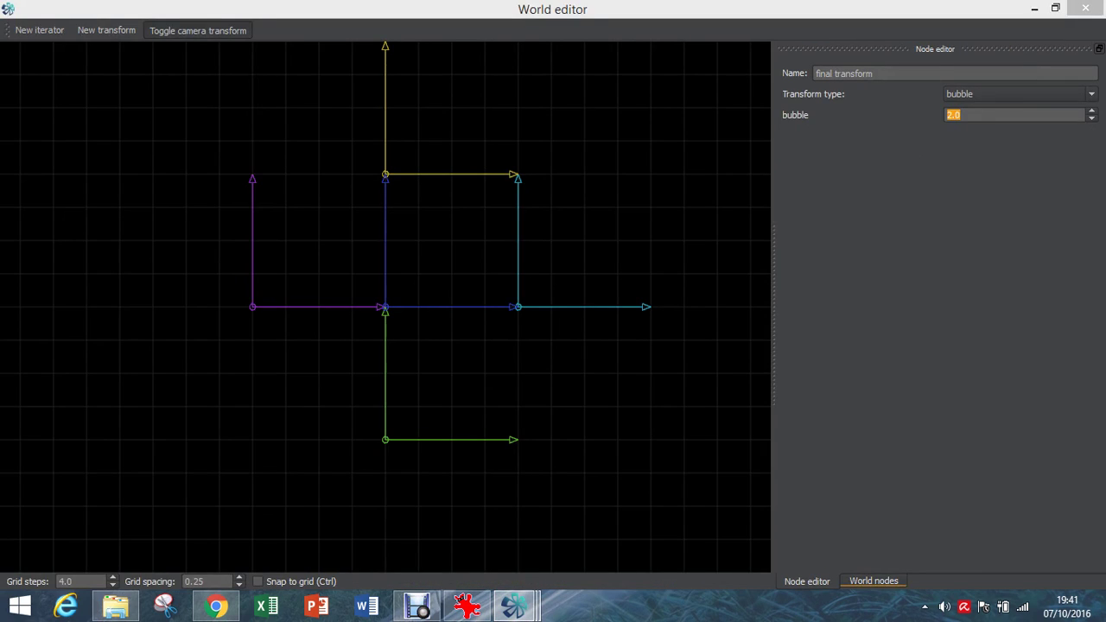
left_click(874, 581)
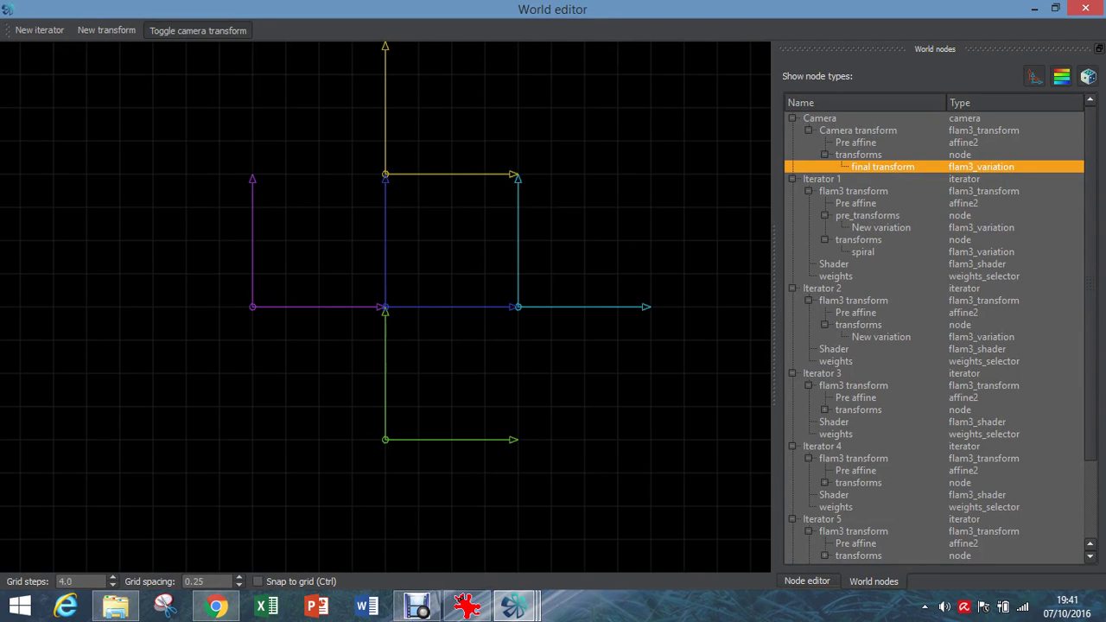
key("Tab")
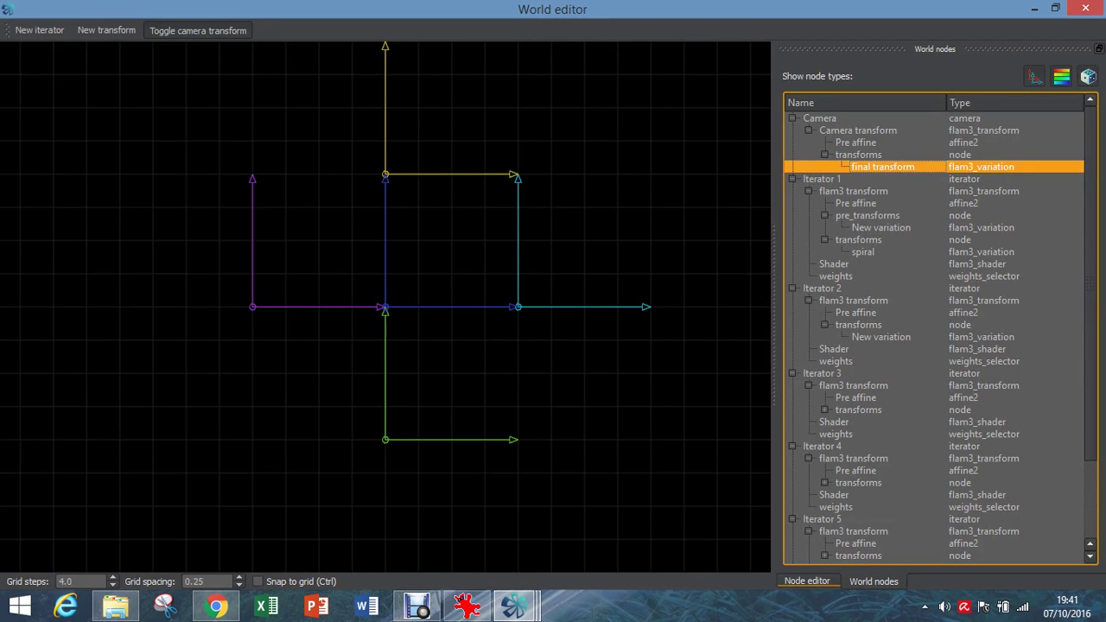
key("Return")
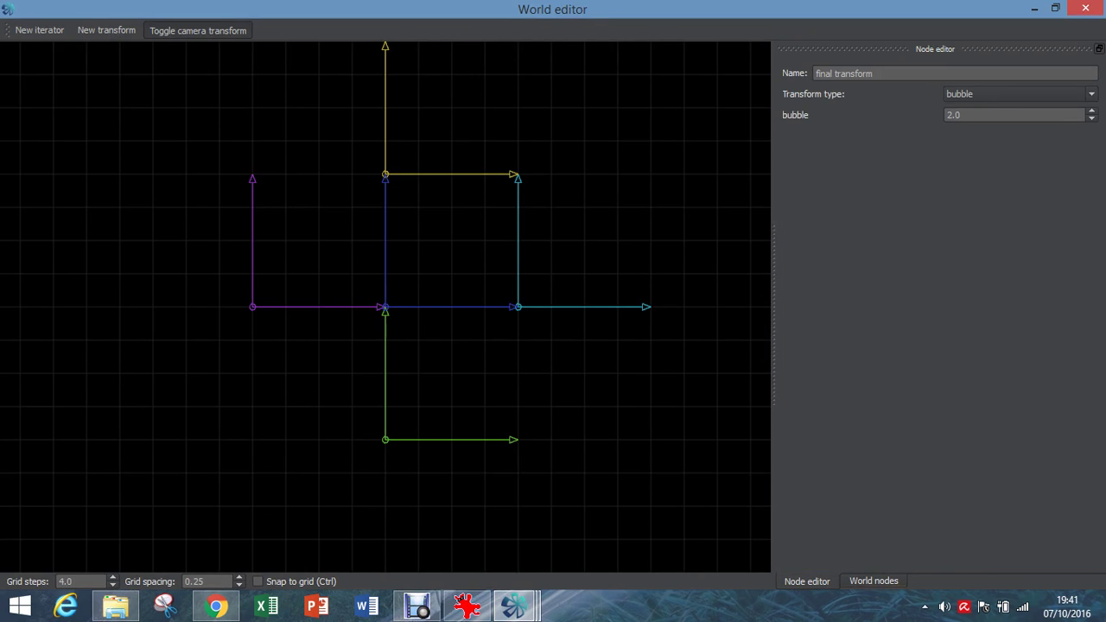
key("Tab")
key("space")
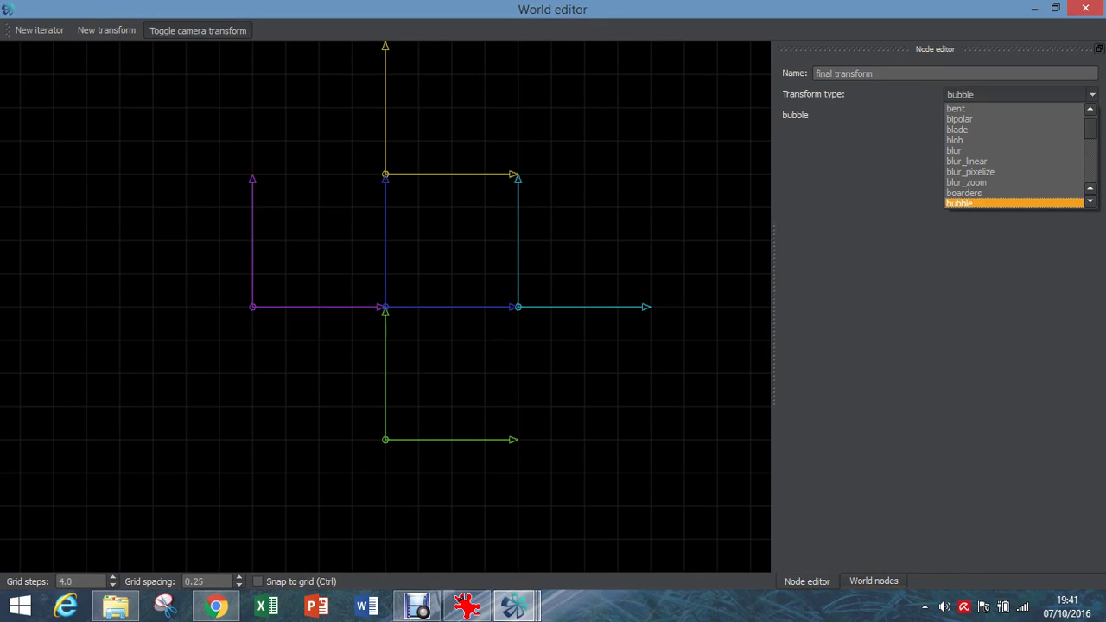
key("b")
key("l")
key("o")
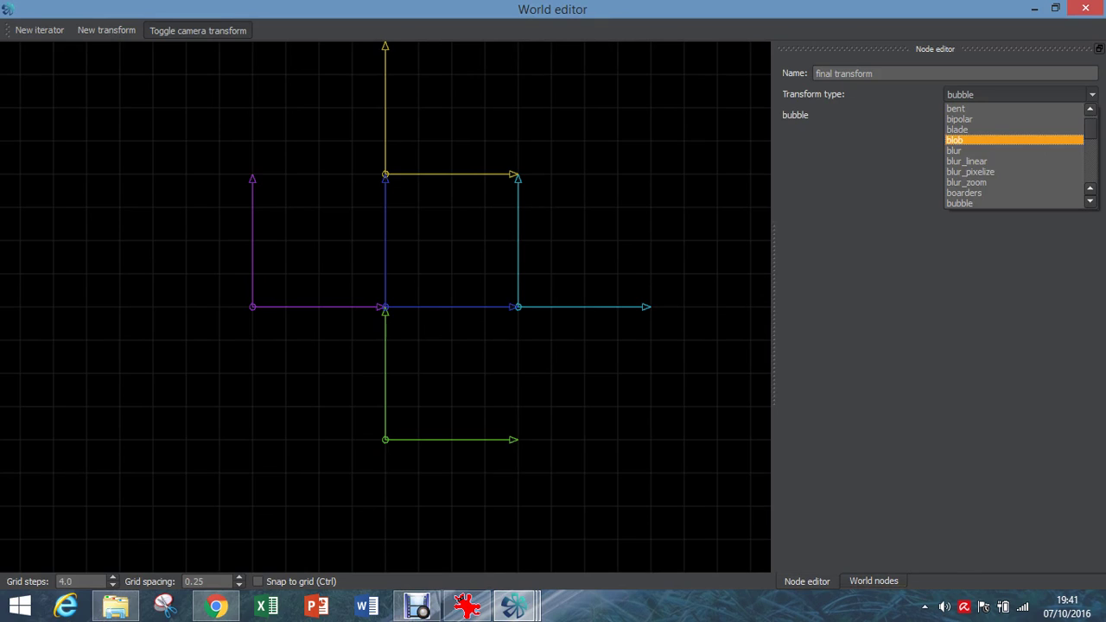
key("Down")
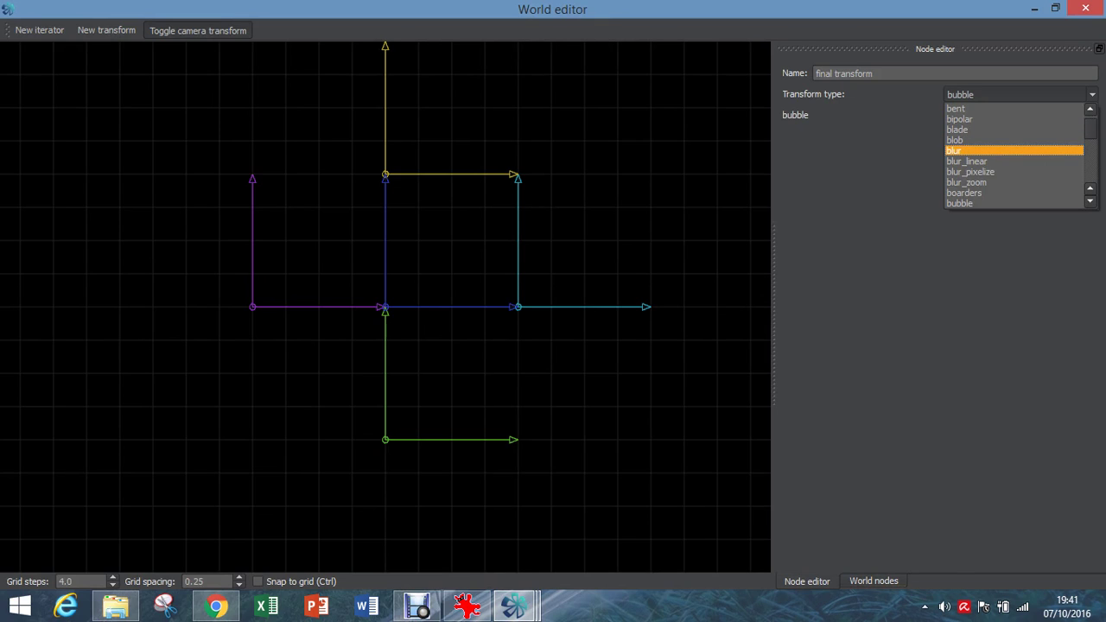
key("f")
key("o")
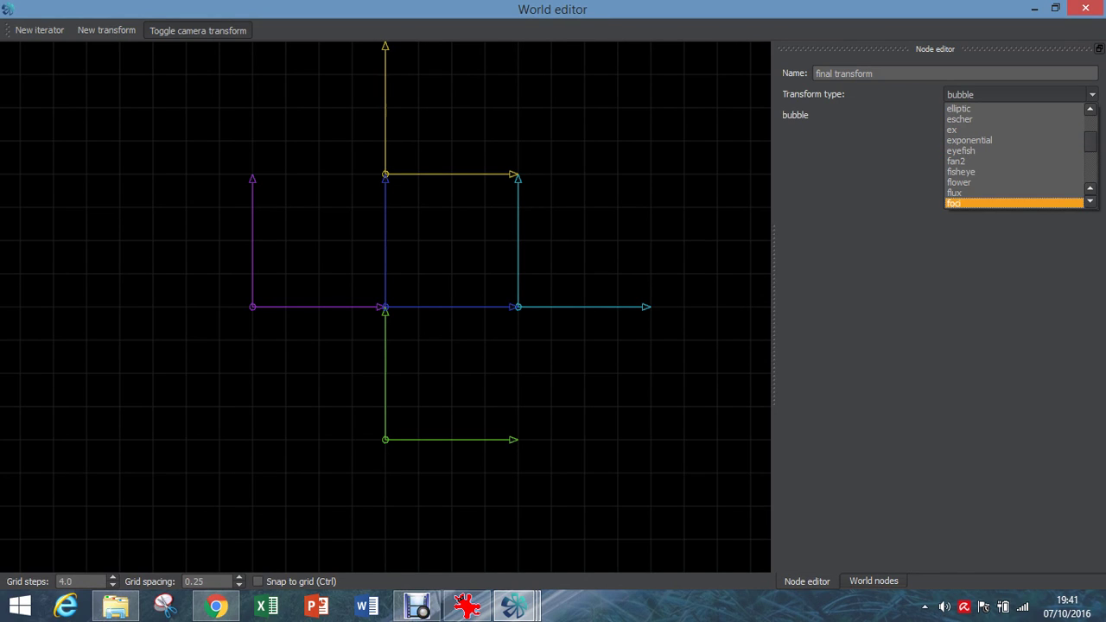
key("c")
key("Return")
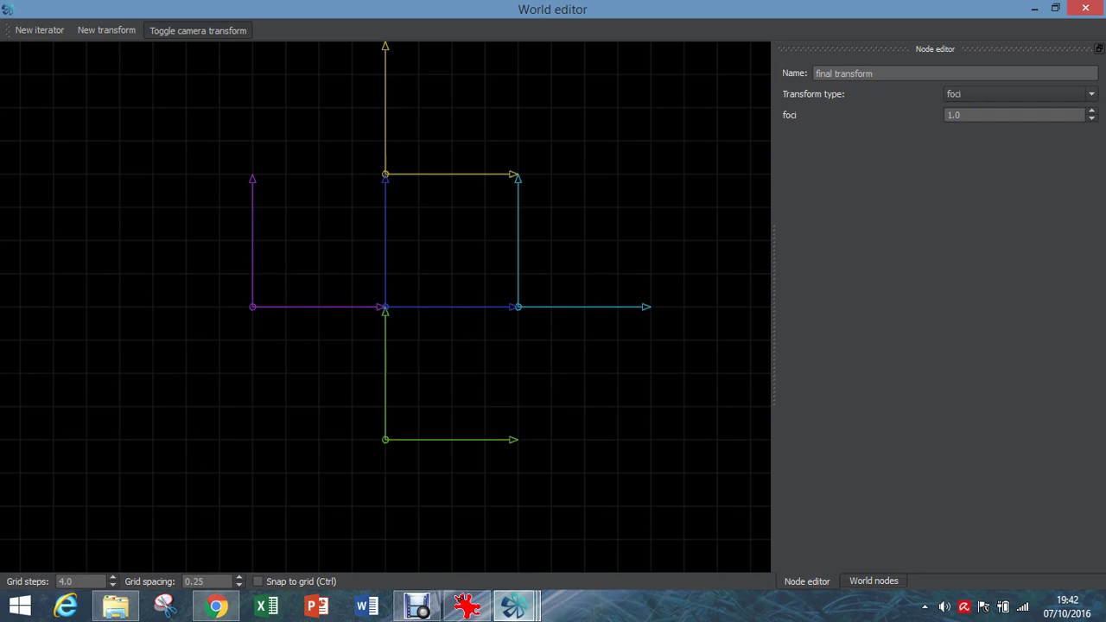
- Show the updated foci render and compare it with the snailsmodernblueandwhite.png example in IrfanView
mouse_move(514, 604)
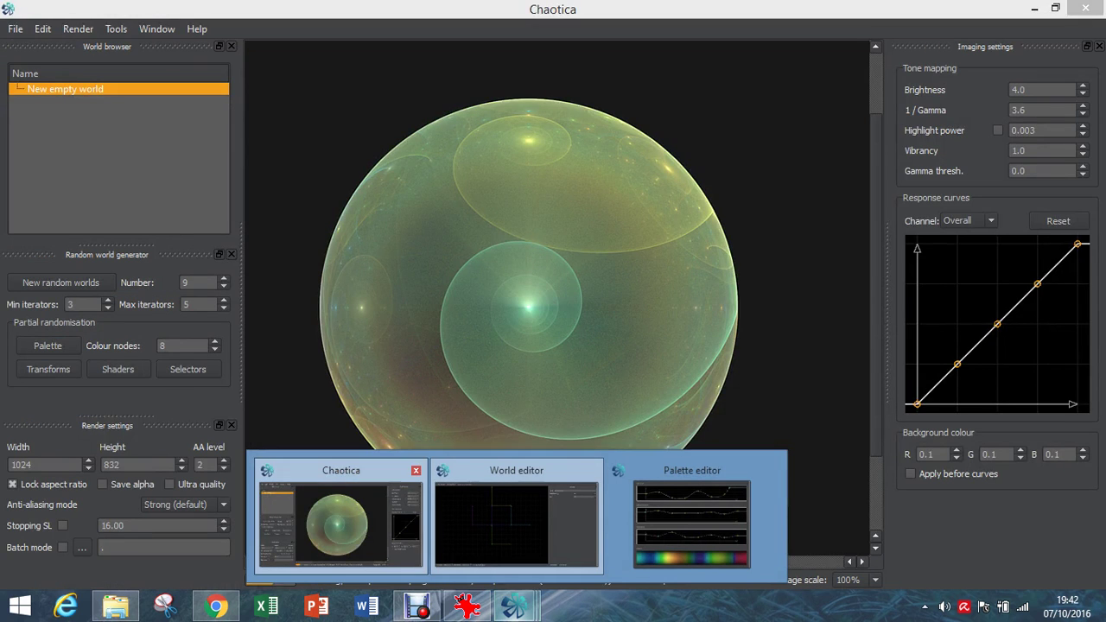
left_click(341, 518)
scroll(553, 302, "left", 2)
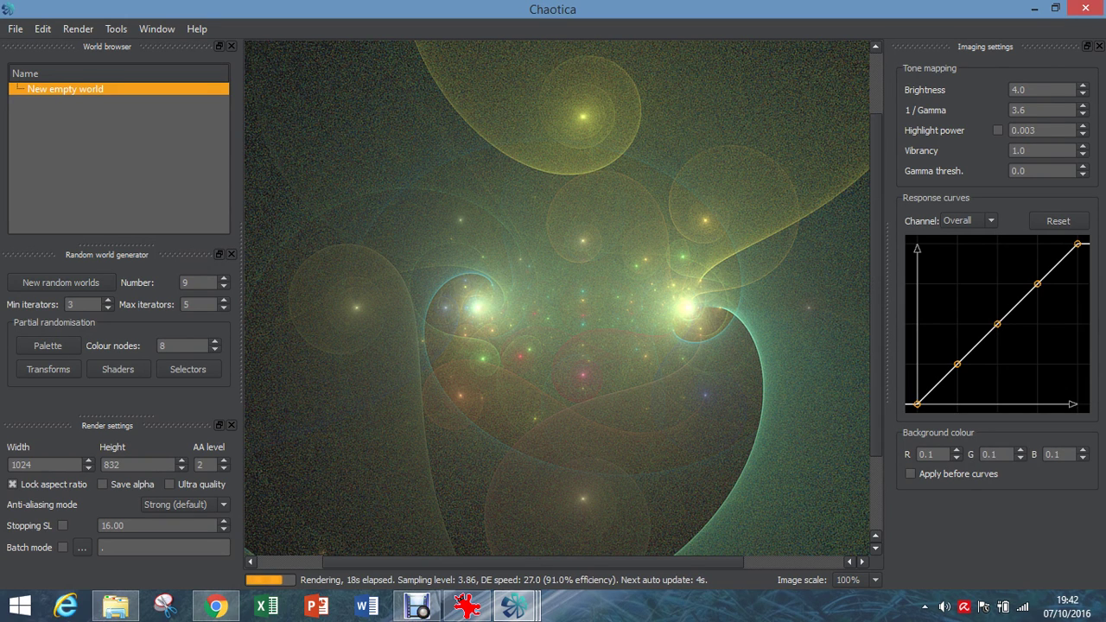
left_click(466, 606)
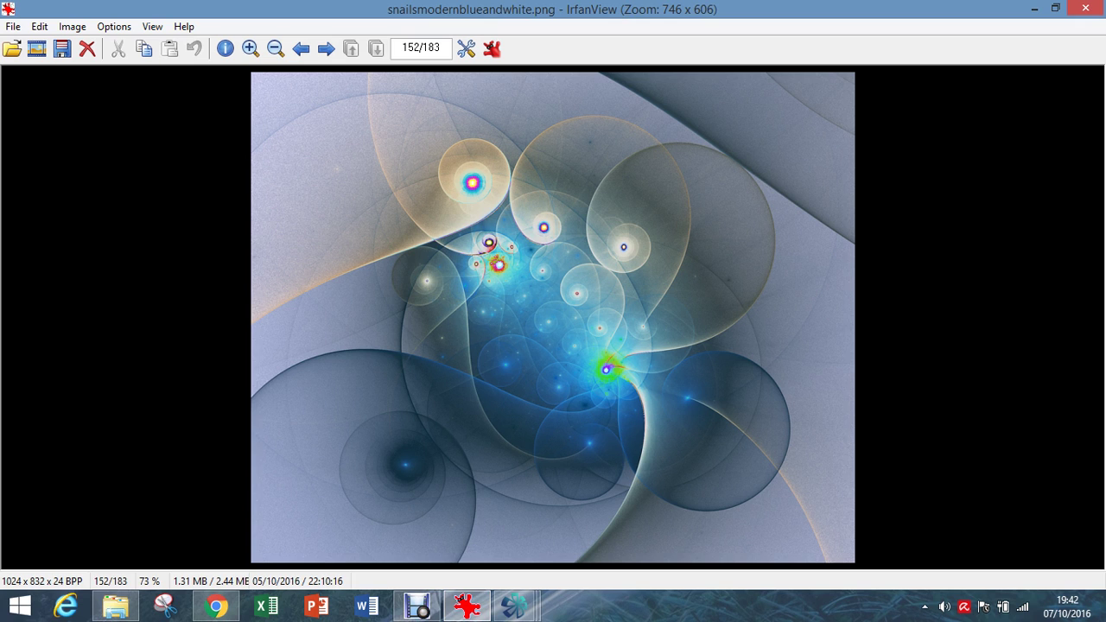
mouse_move(521, 605)
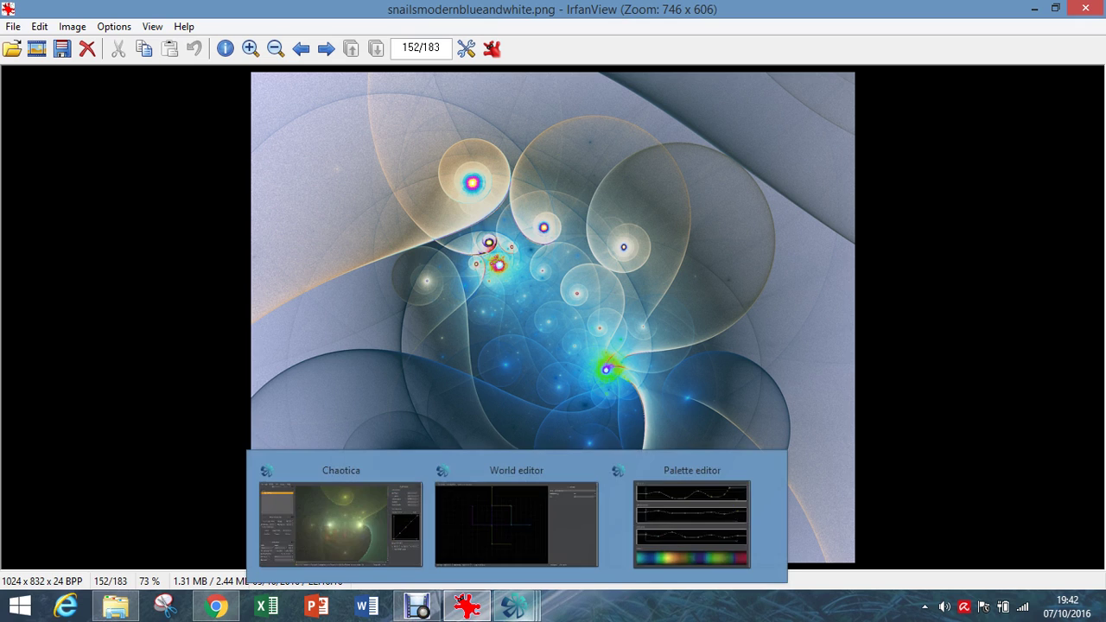
left_click(340, 523)
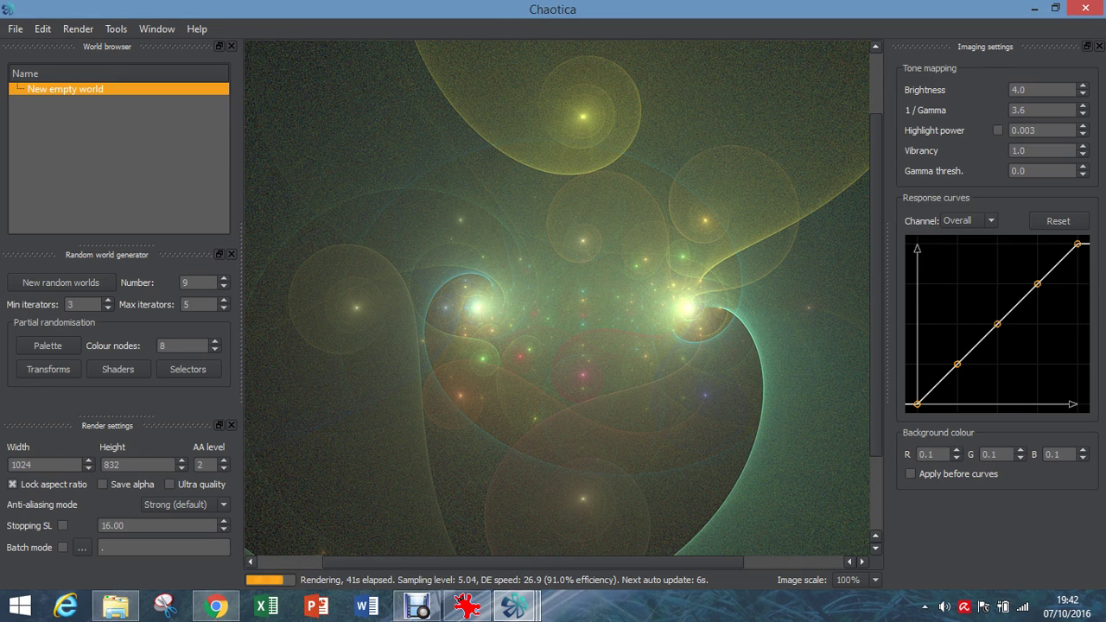
- Set the y offset of the camera transform's Pre affine to -0.3 in the world editor
left_click(156, 29)
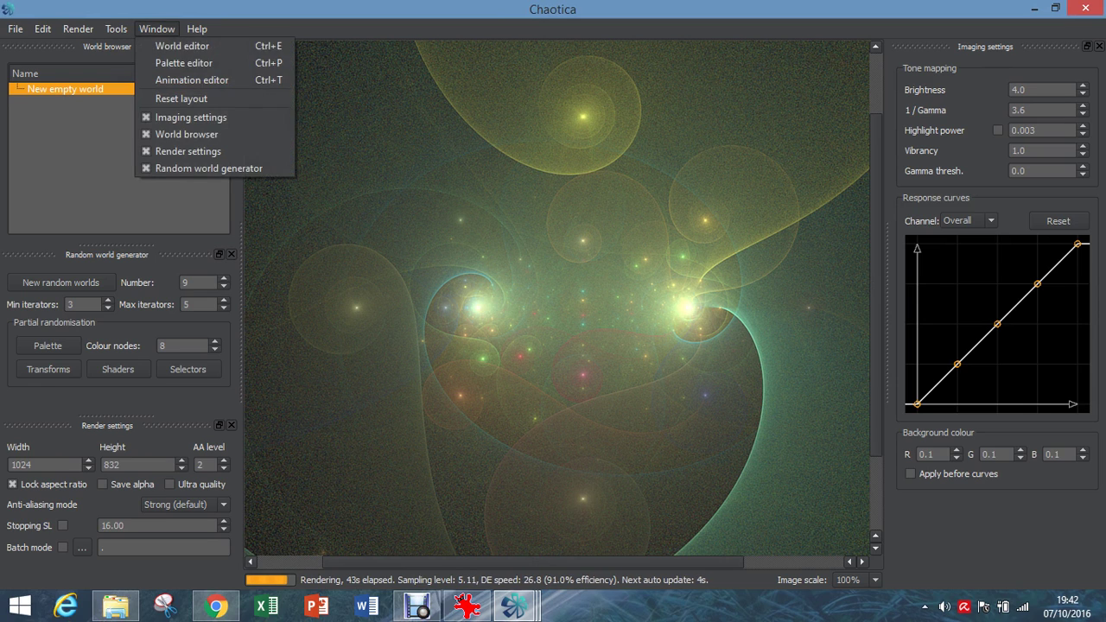
left_click(181, 46)
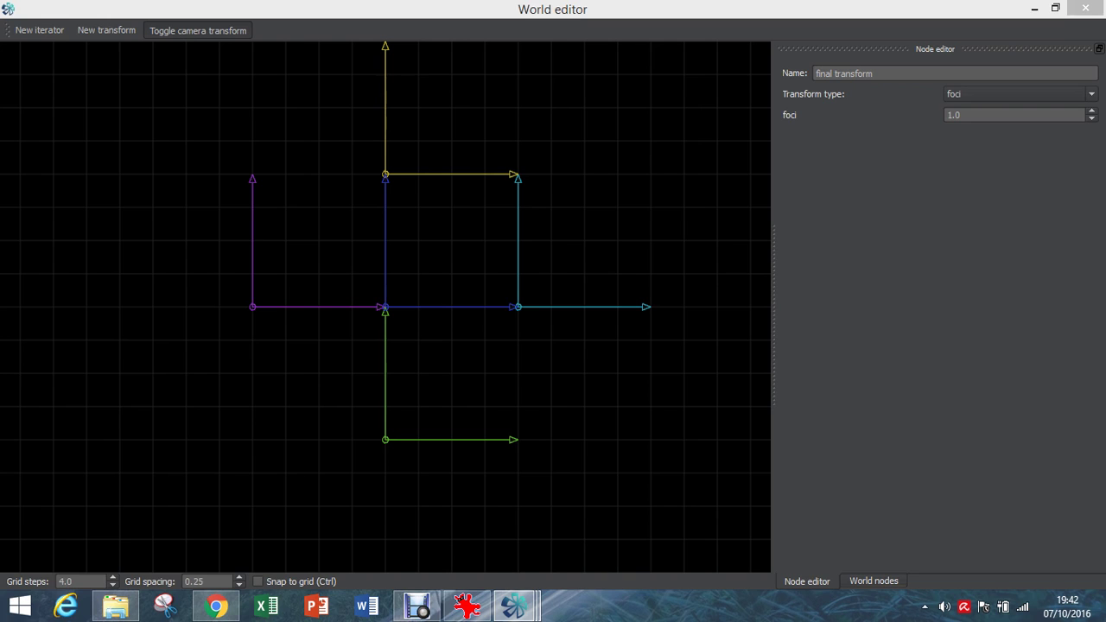
left_click(873, 581)
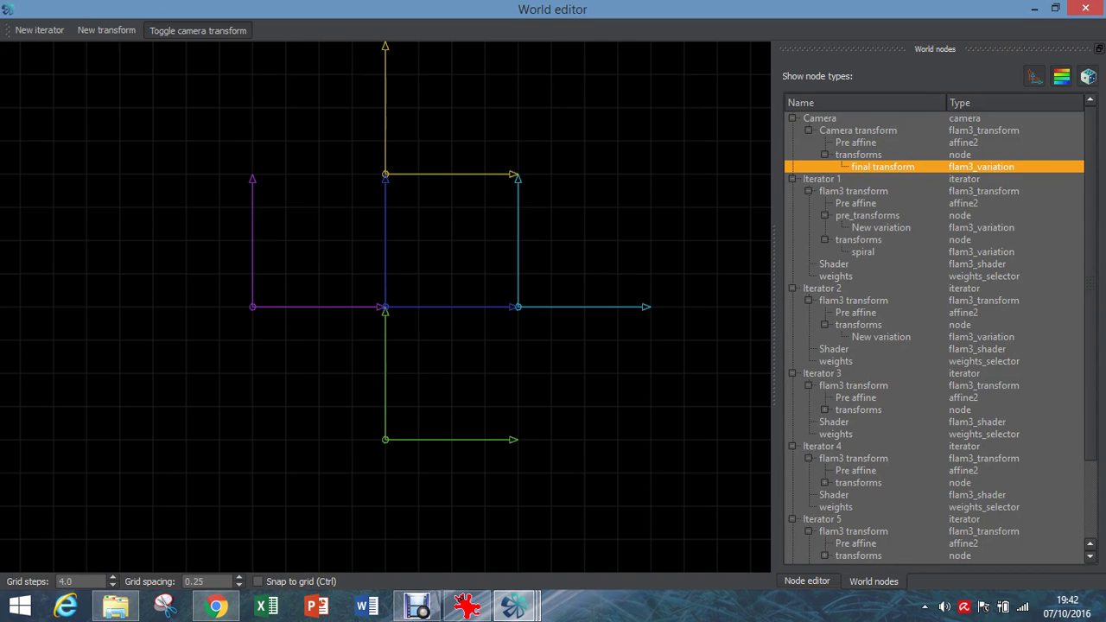
left_click(521, 307)
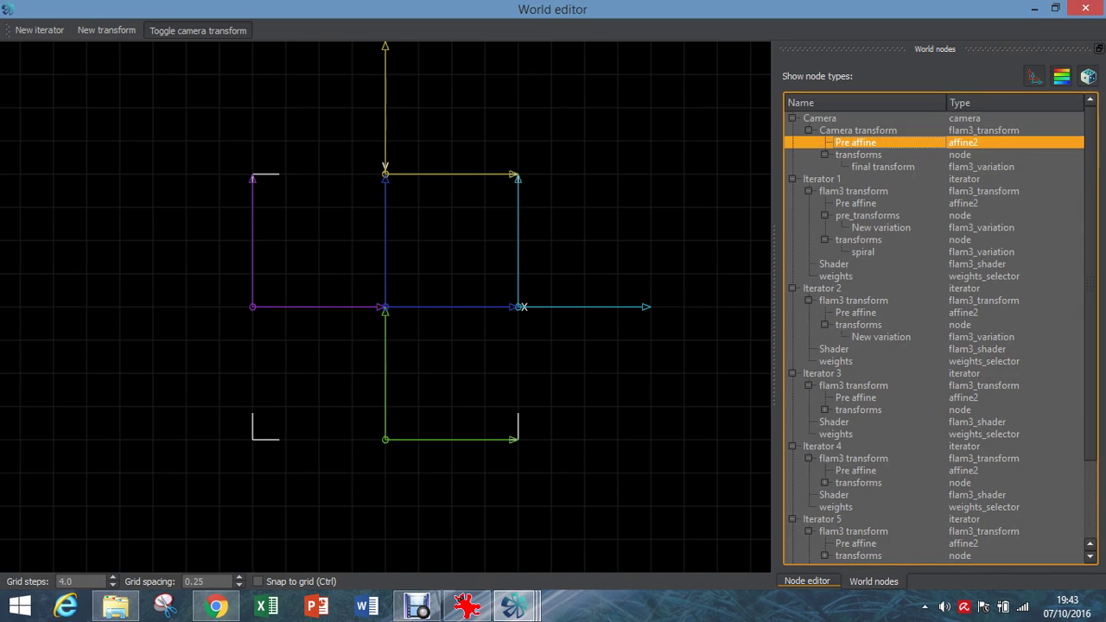
left_click(806, 580)
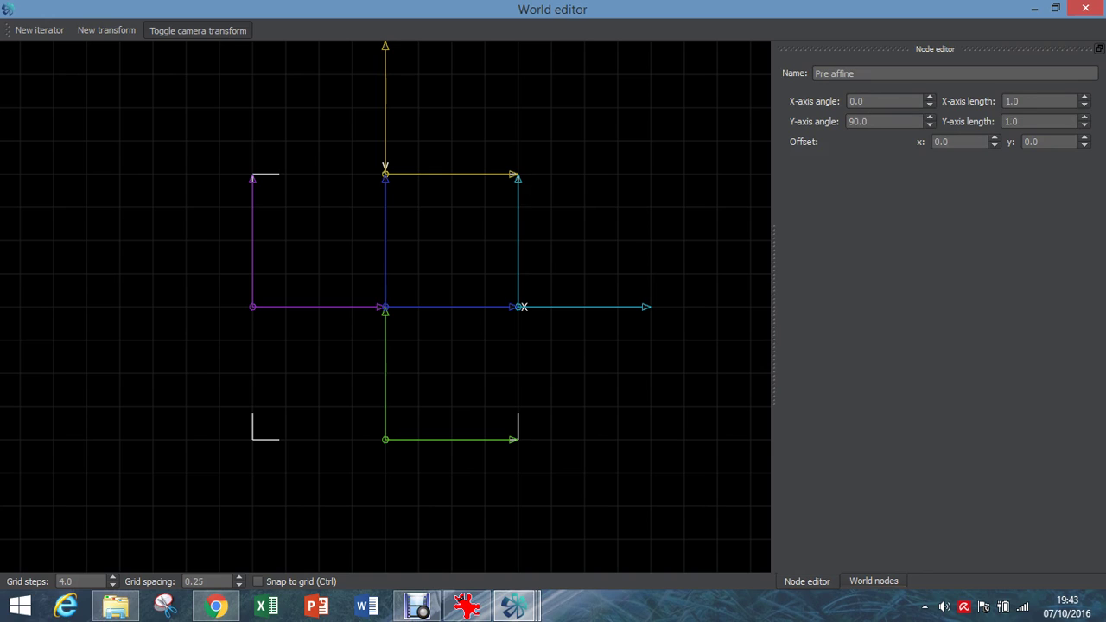
double_click(1032, 142)
type("-0.3")
key("Return")
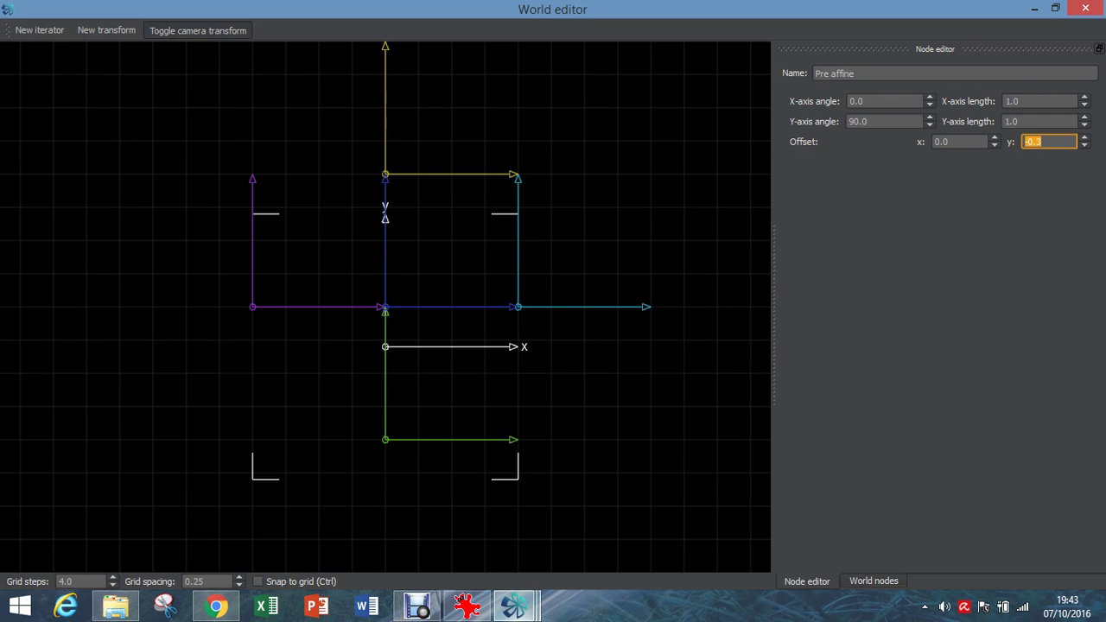
- Check the render with the shifted camera, and return to the world editor
mouse_move(516, 605)
left_click(341, 514)
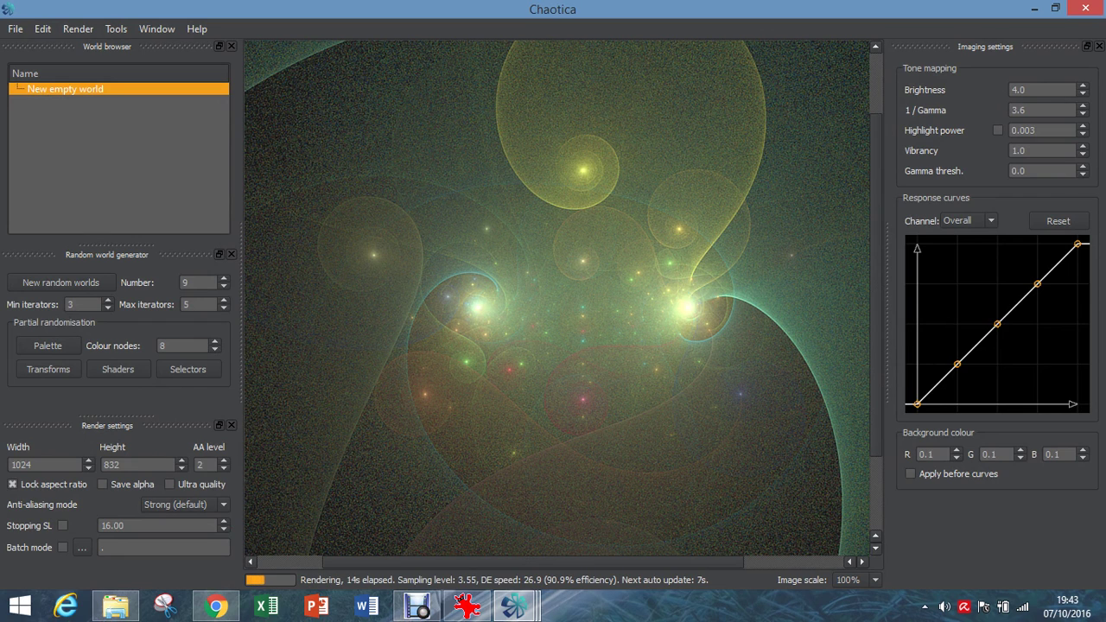
mouse_move(514, 607)
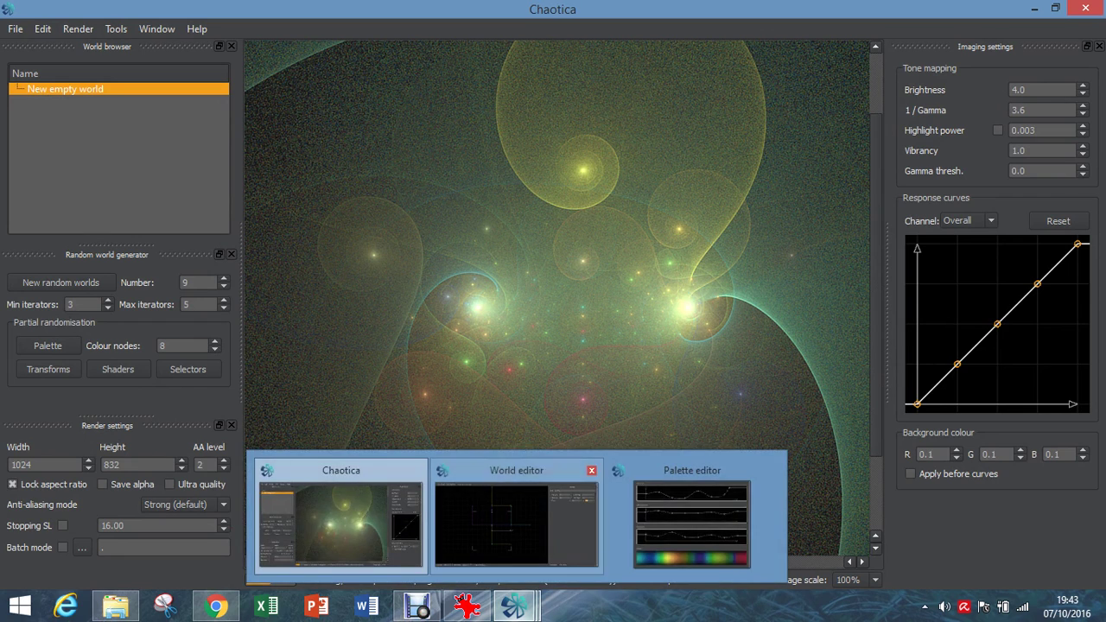
left_click(513, 518)
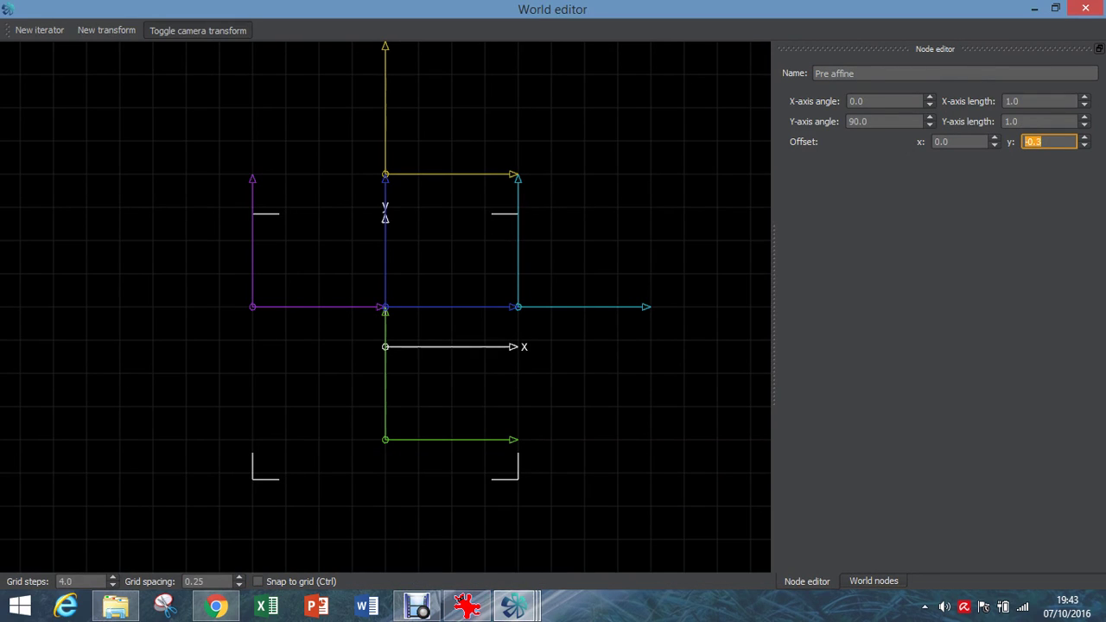
- Switch between IrfanView and Chaotica to compare the snailsmodernblueandwhite.png example with the shifted foci render
left_click(466, 608)
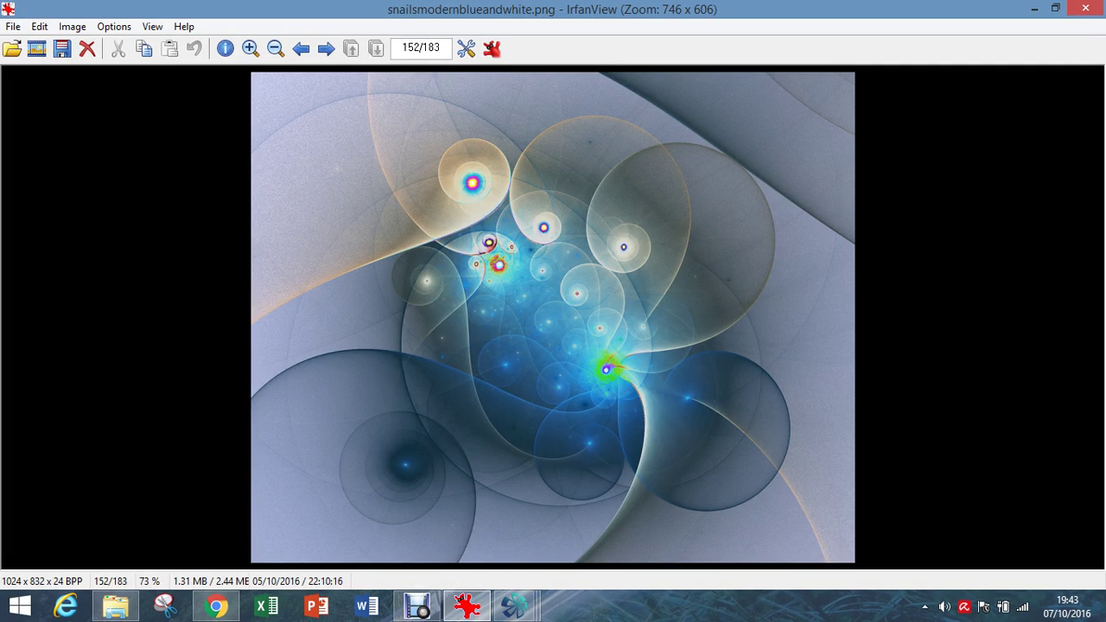
mouse_move(514, 607)
left_click(340, 516)
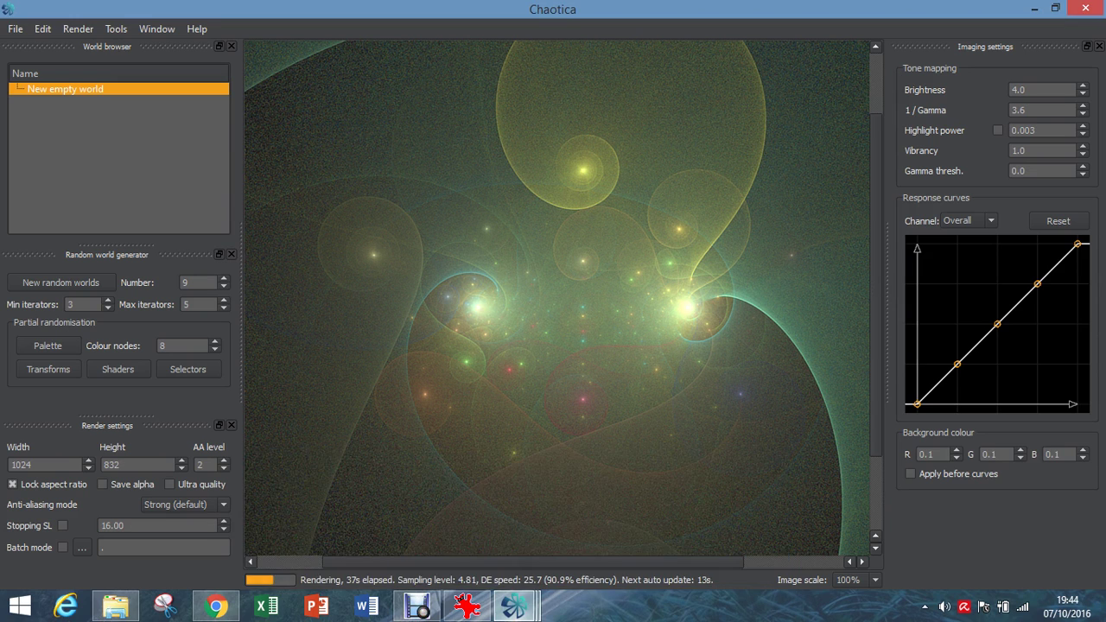
left_click(466, 607)
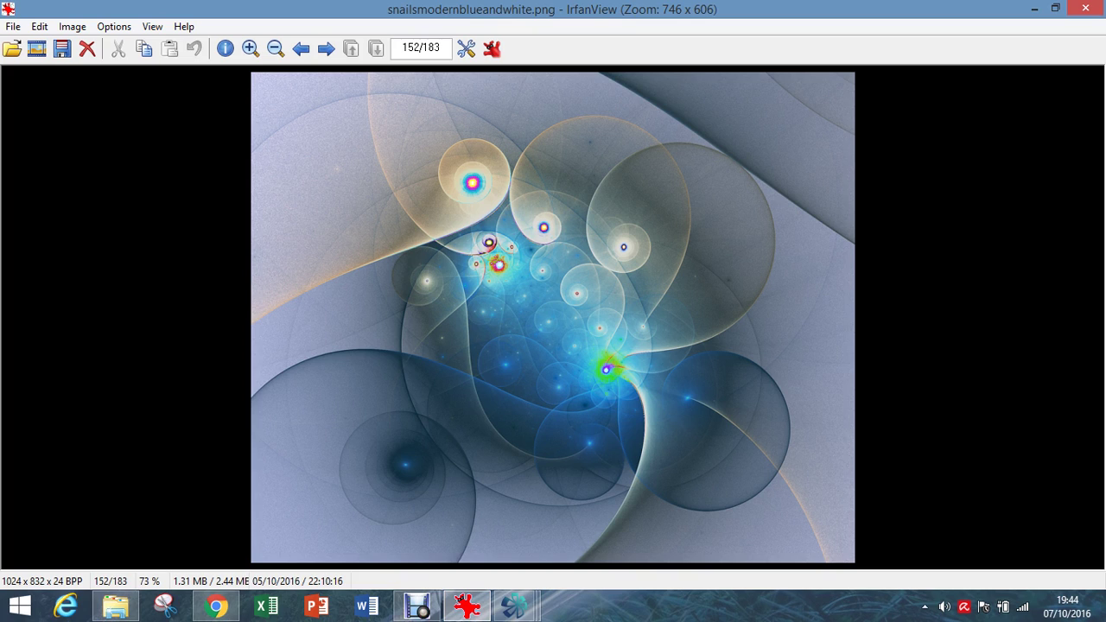
mouse_move(513, 604)
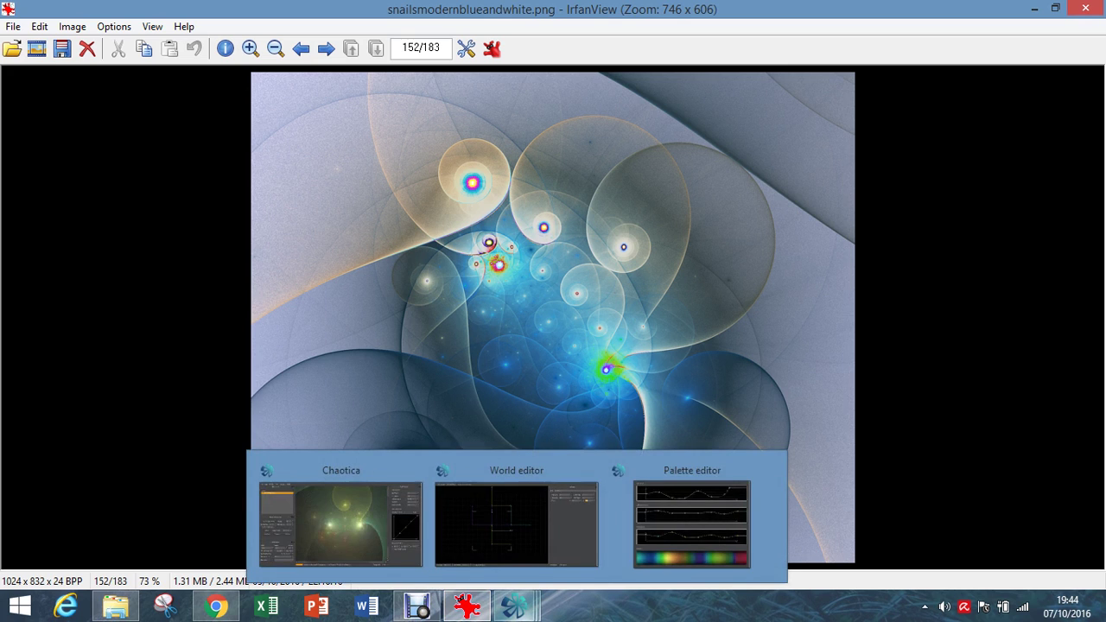
left_click(380, 510)
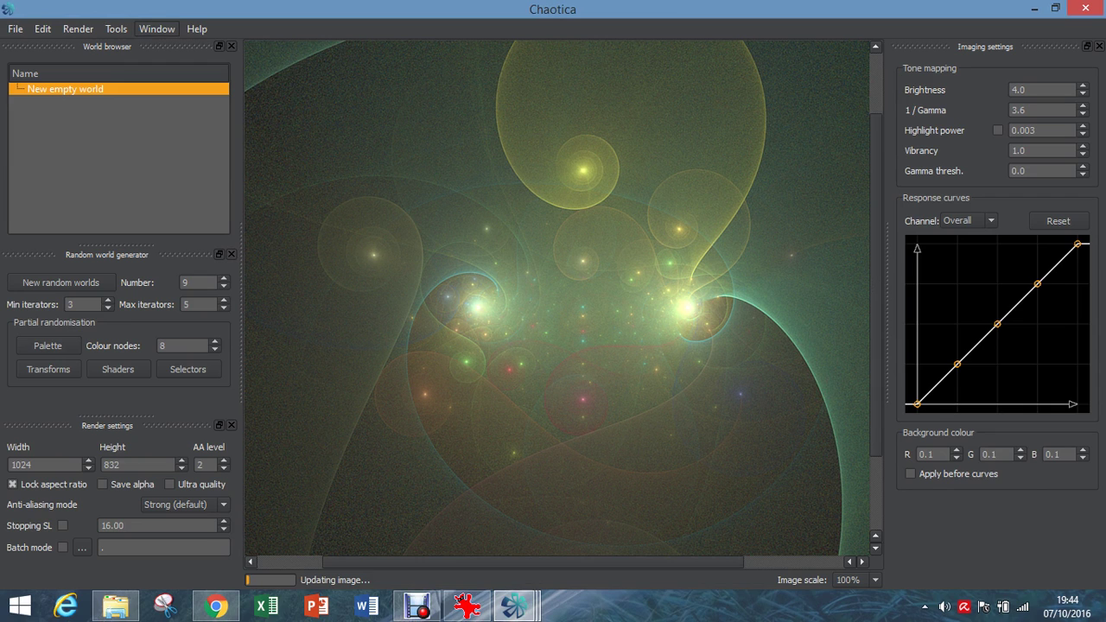
- Set the X-axis angle of the camera transform's Pre affine to 45 in the world editor
left_click(156, 29)
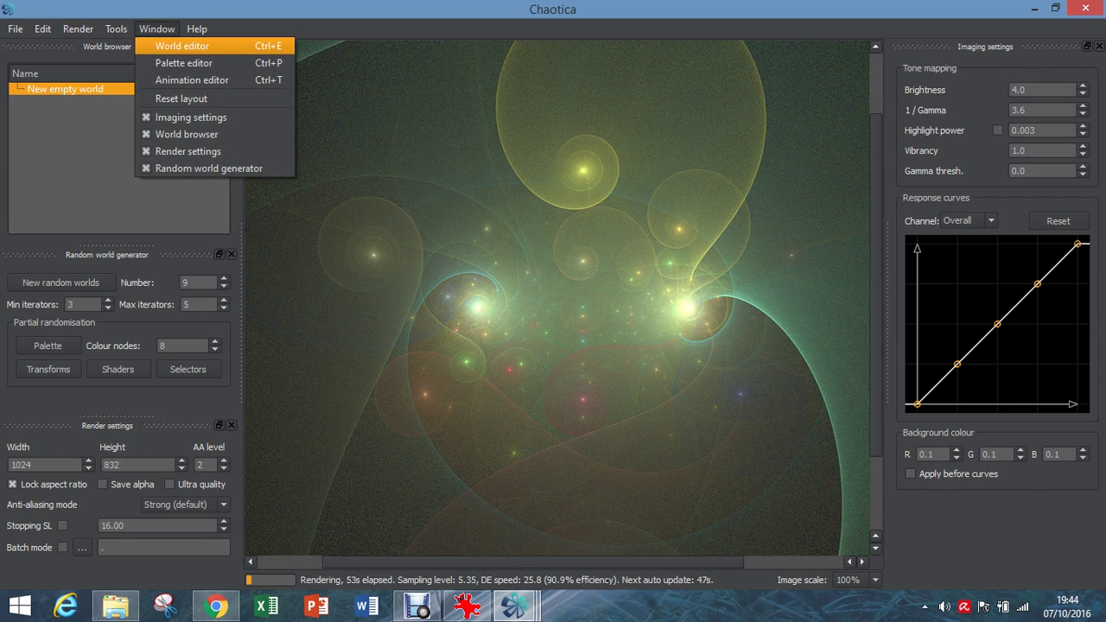
key("Return")
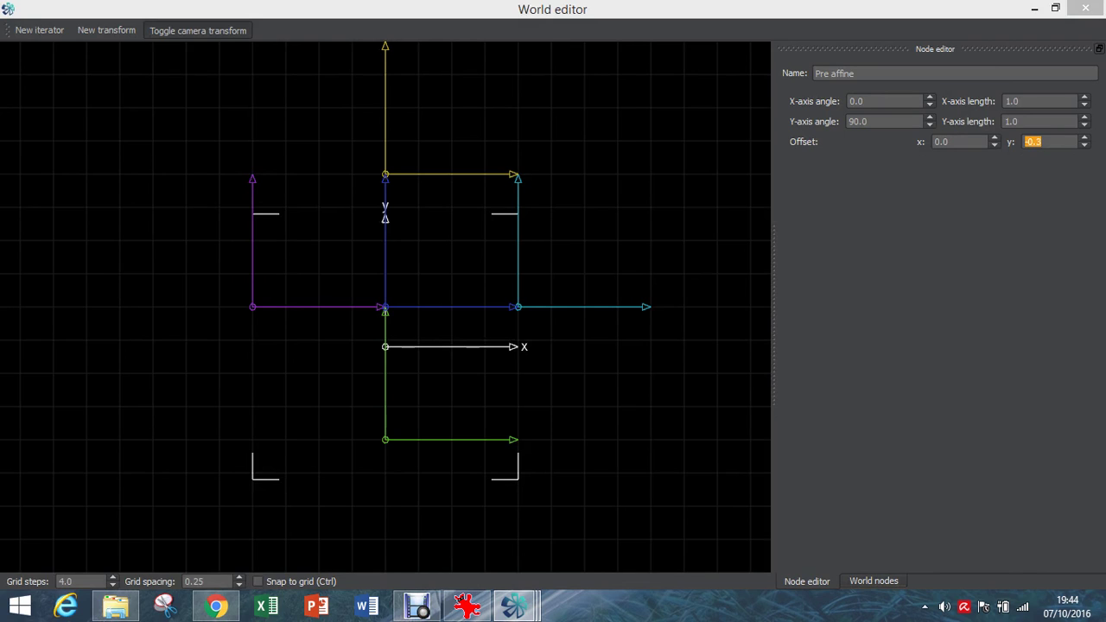
left_click(873, 581)
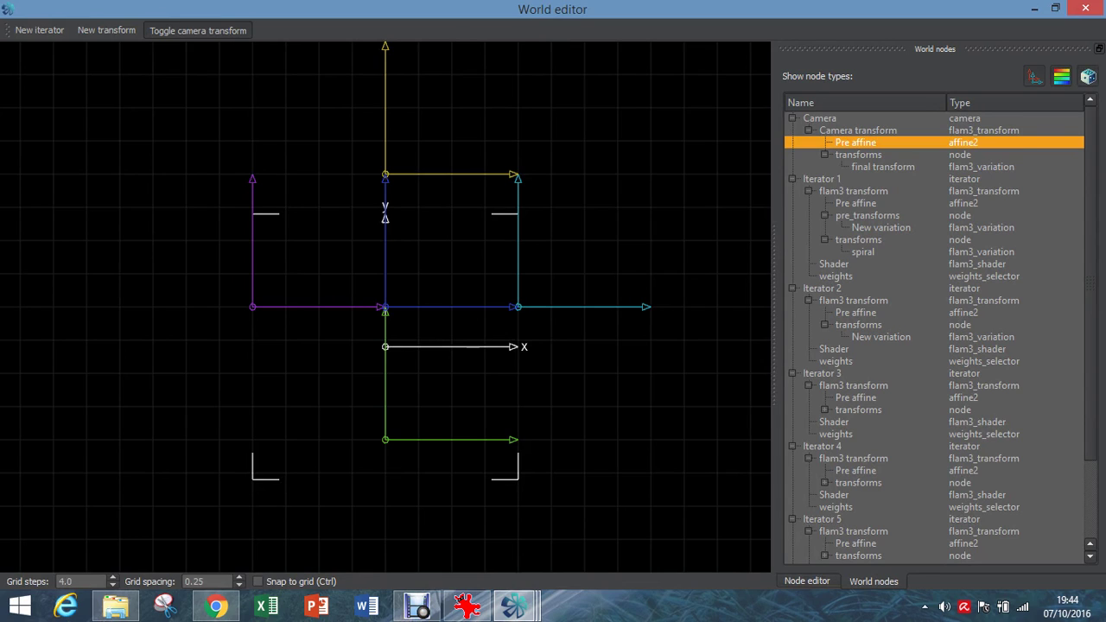
left_click(807, 581)
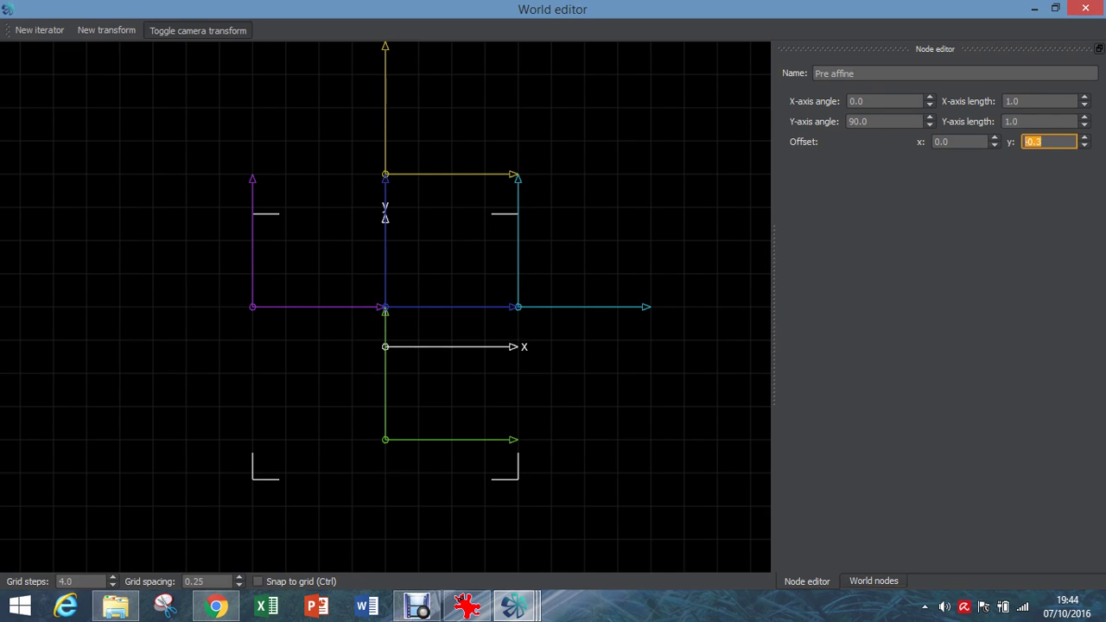
key("Tab")
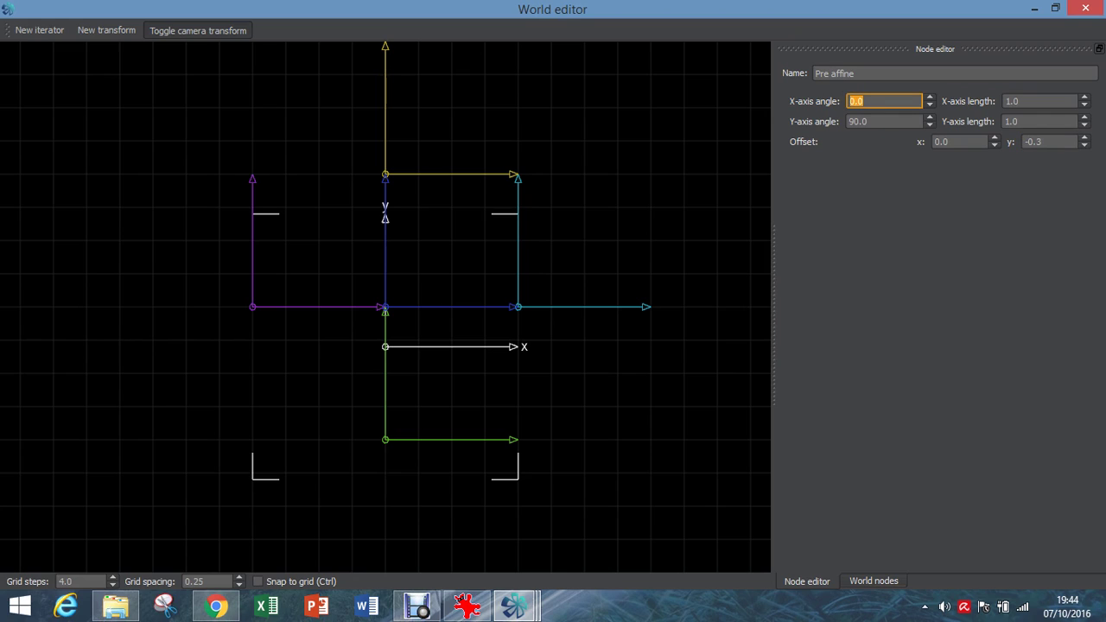
type("45")
key("Return")
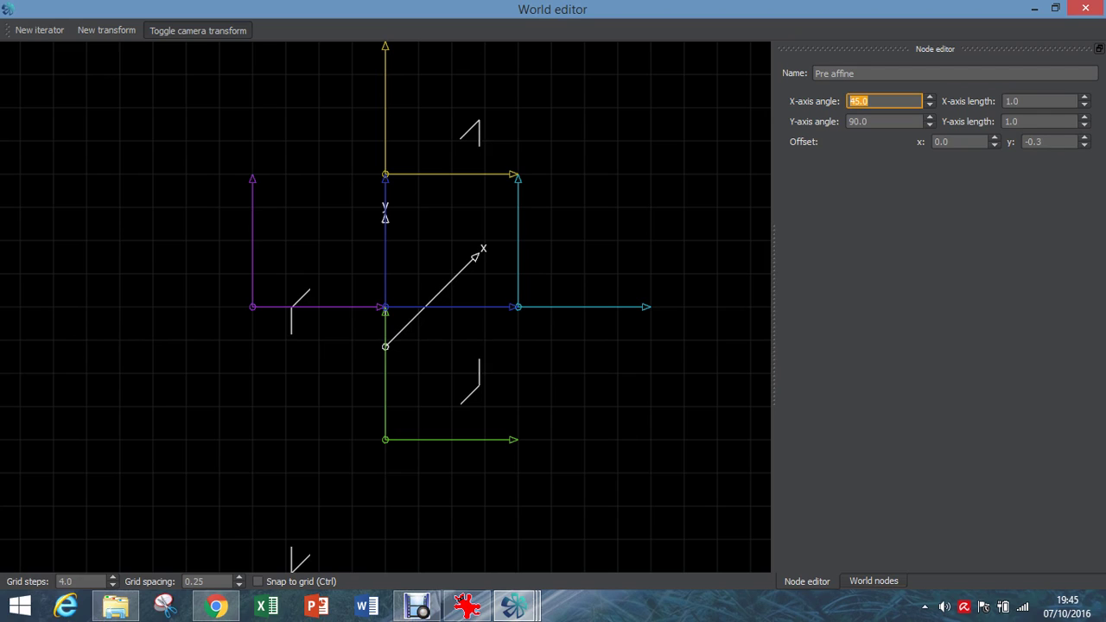
- Set the Y-axis angle of the camera transform's Pre affine to 135, check the render, and return to the world editor
key("Tab")
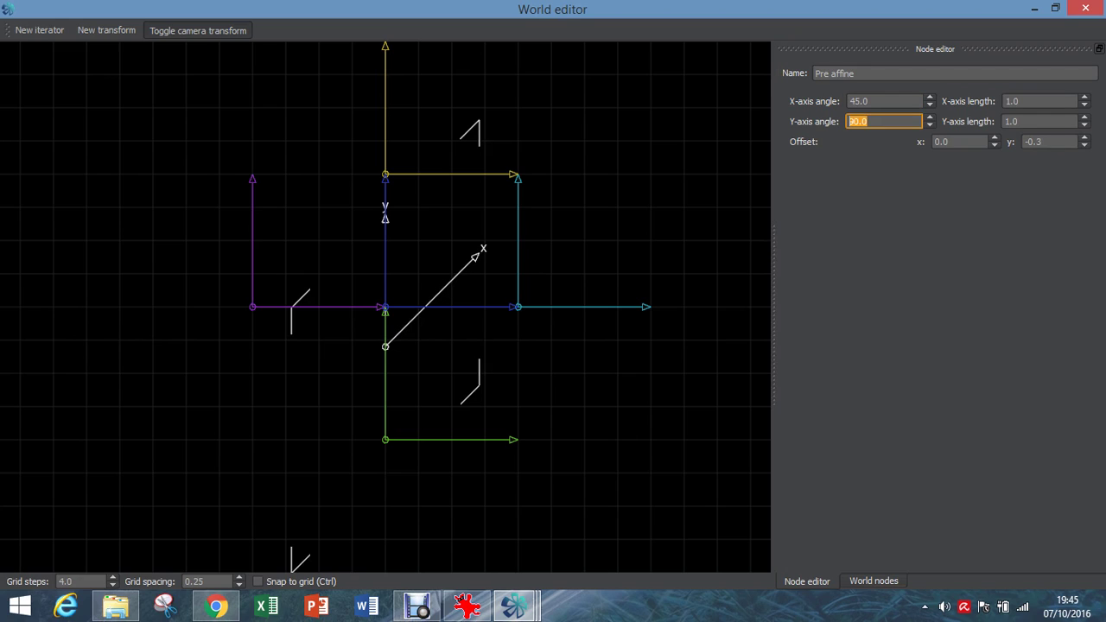
type("135")
key("Return")
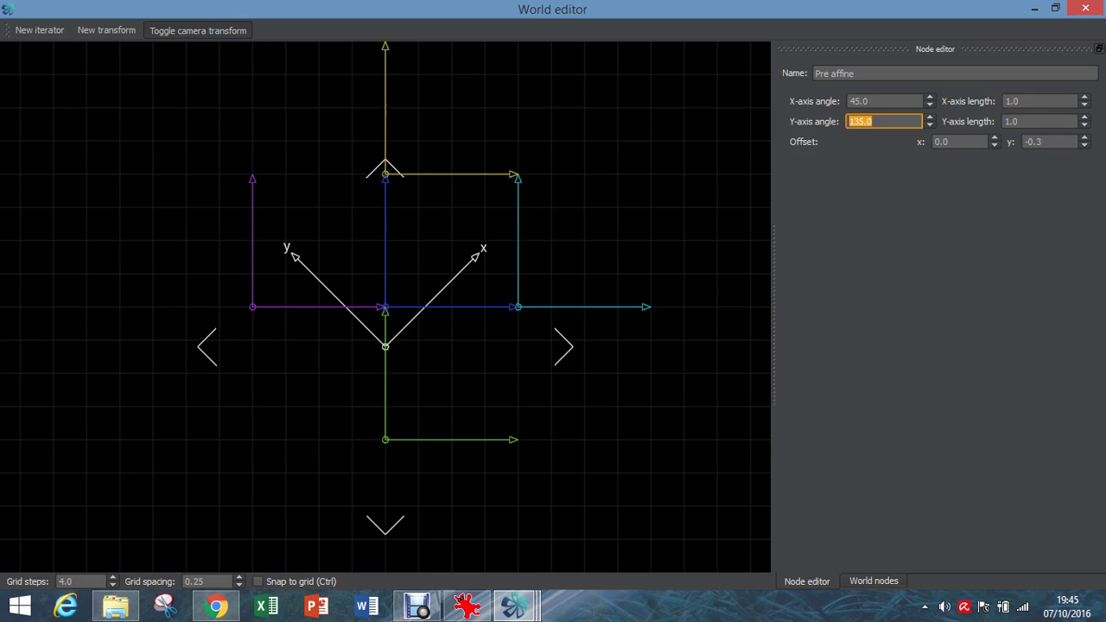
mouse_move(513, 605)
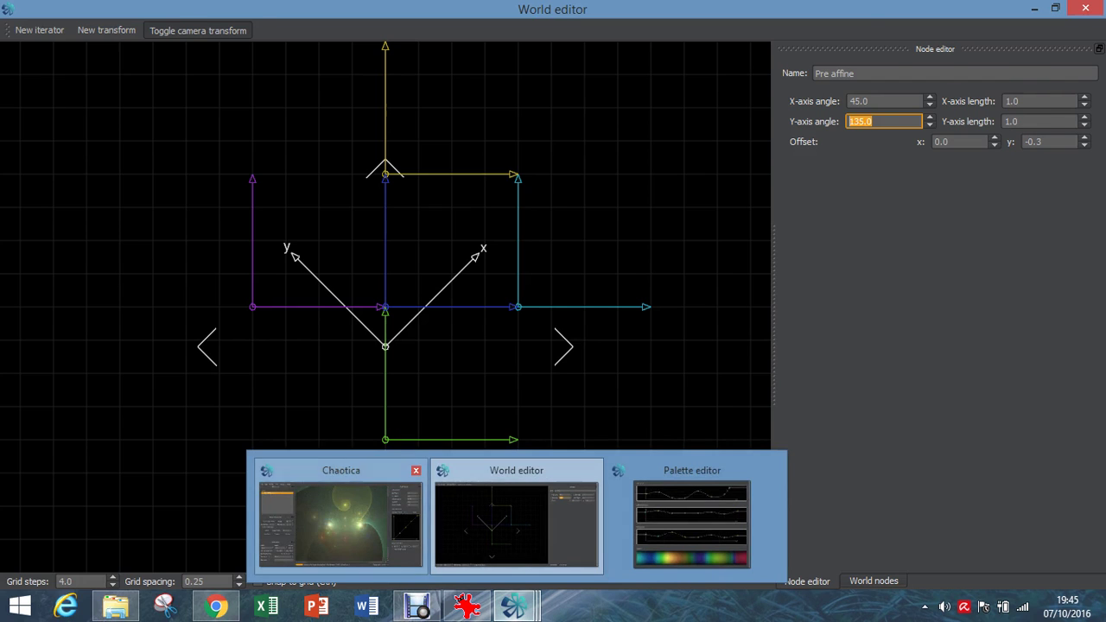
left_click(337, 492)
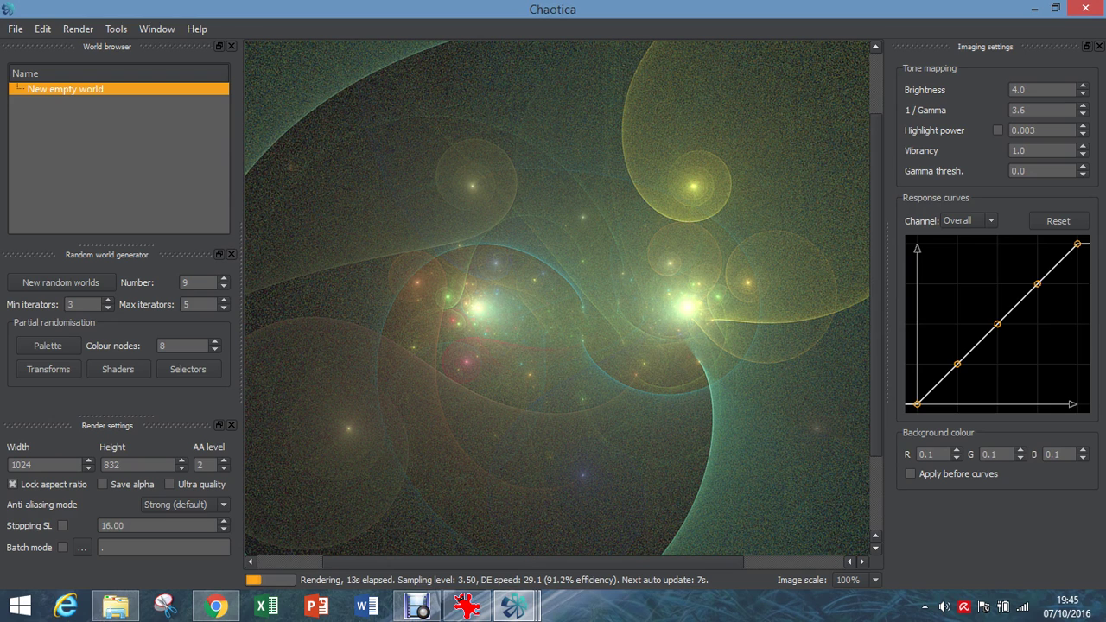
mouse_move(514, 604)
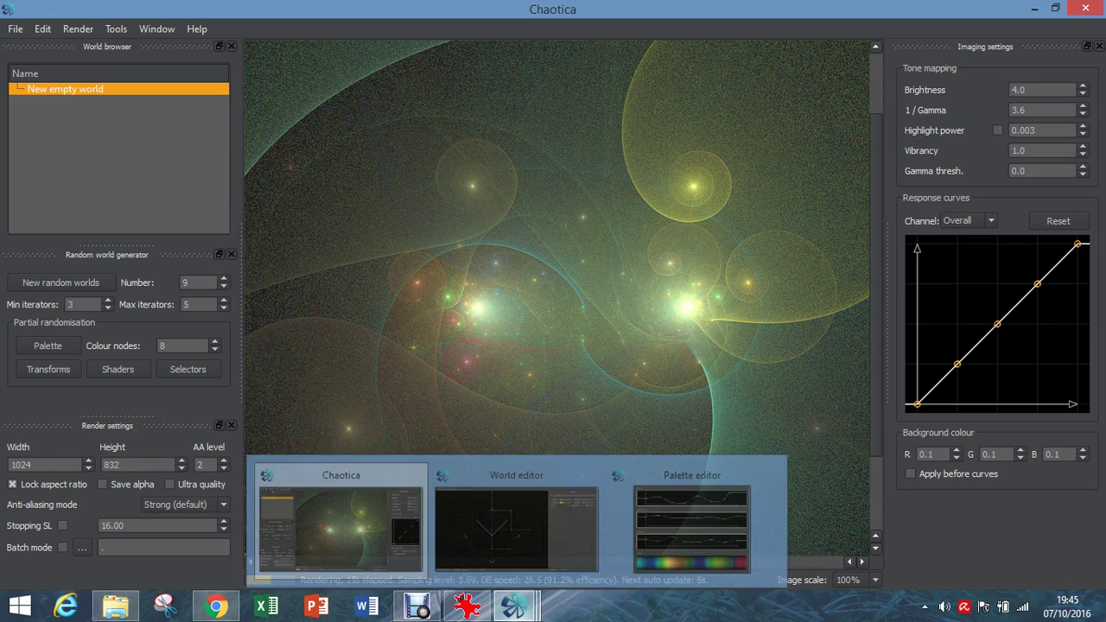
left_click(516, 523)
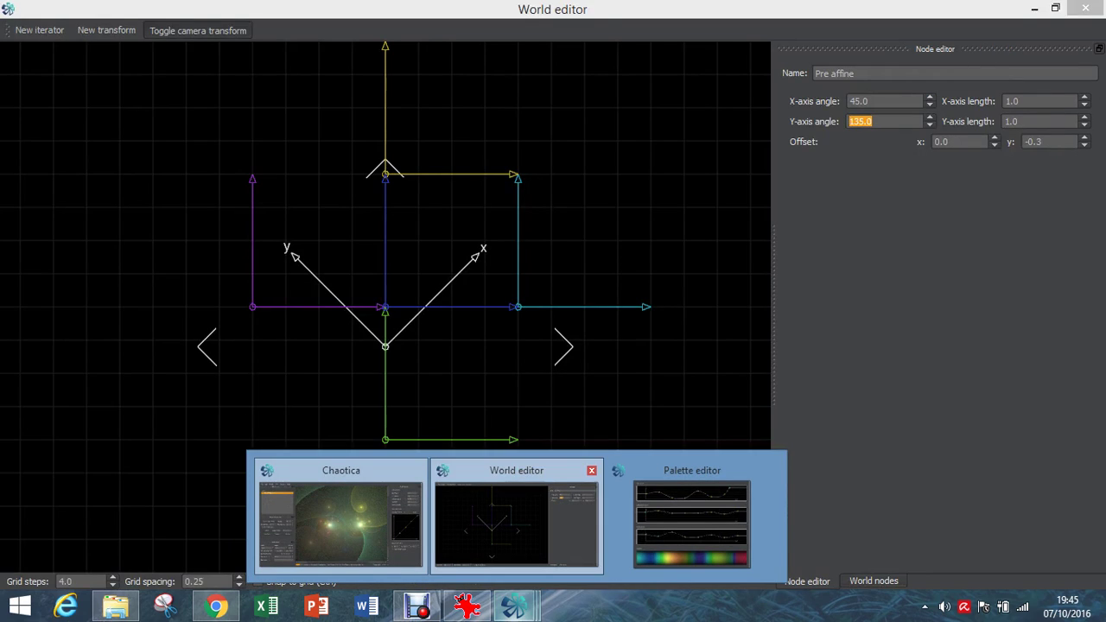
- Reset the camera transform's Pre affine to an X-axis angle of 0 and a Y-axis angle of 90
left_click(868, 101)
key("ctrl+a")
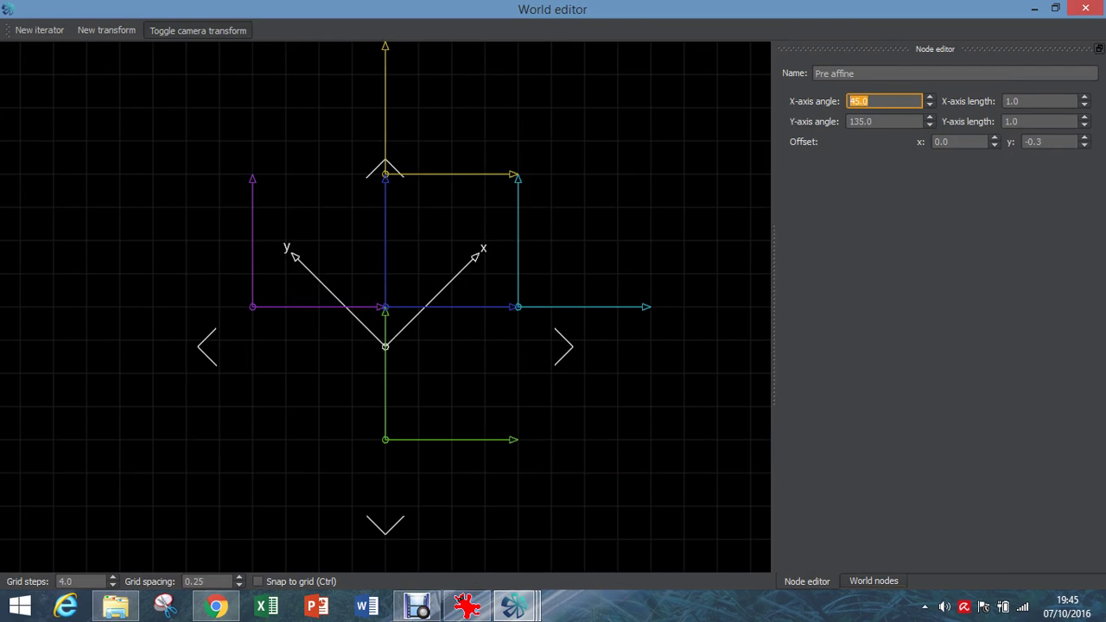
type("0")
key("Return")
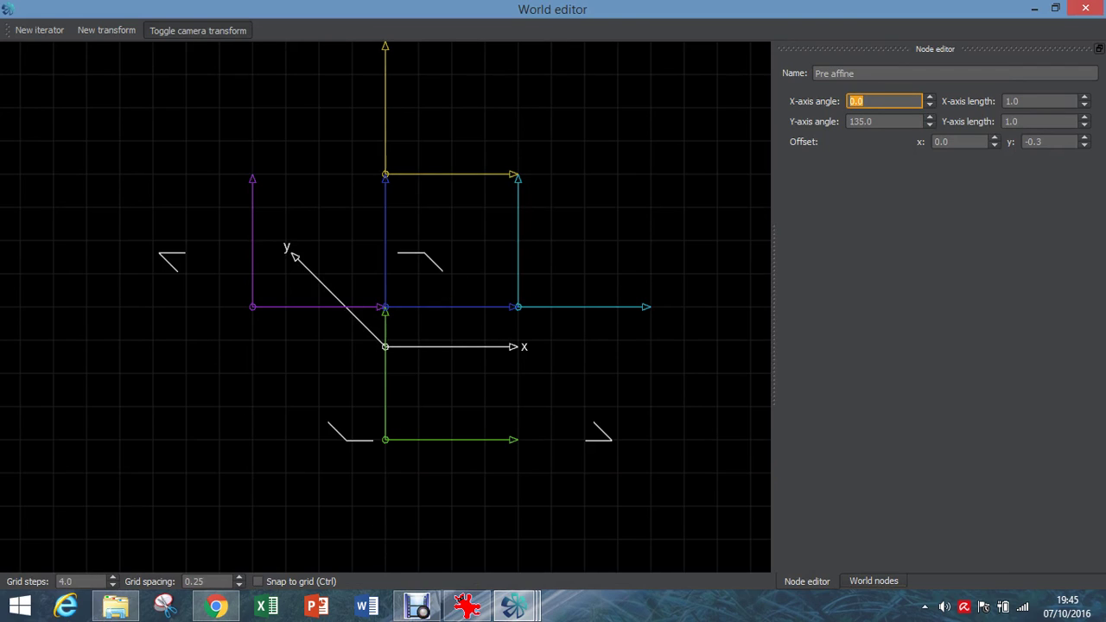
key("Tab")
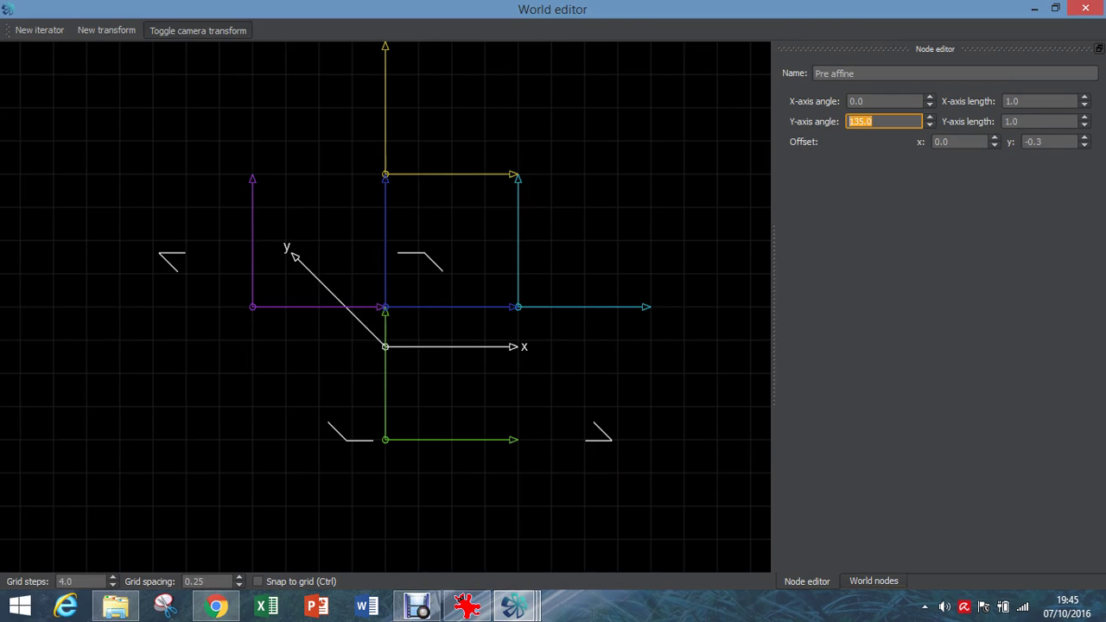
type("90")
key("Return")
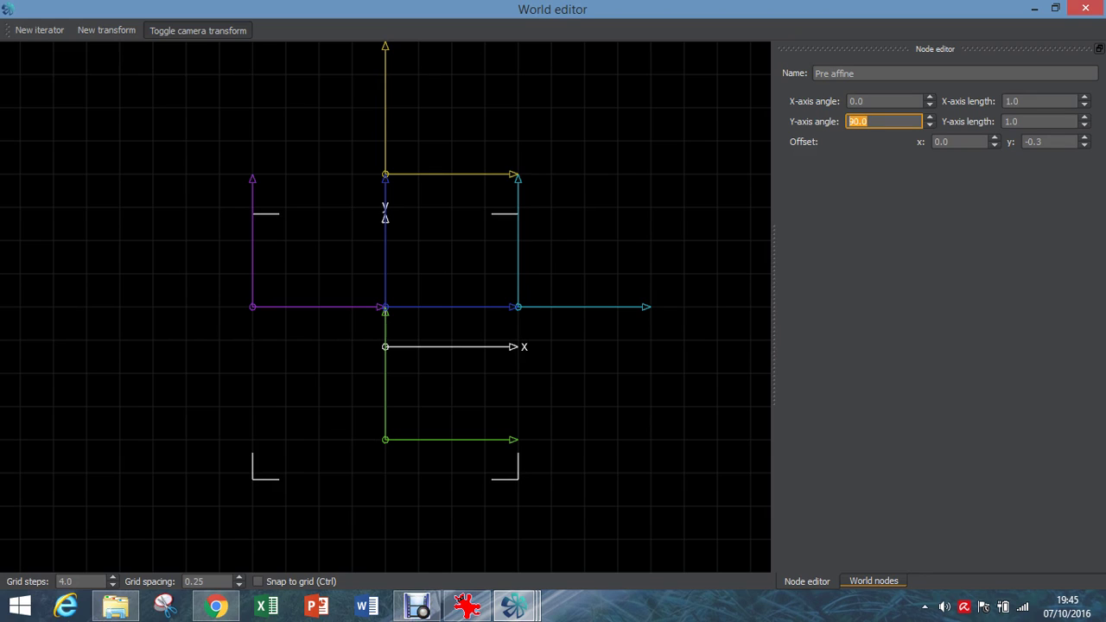
- Set the rotation angle of the Camera node to 45 in the world editor
left_click(874, 580)
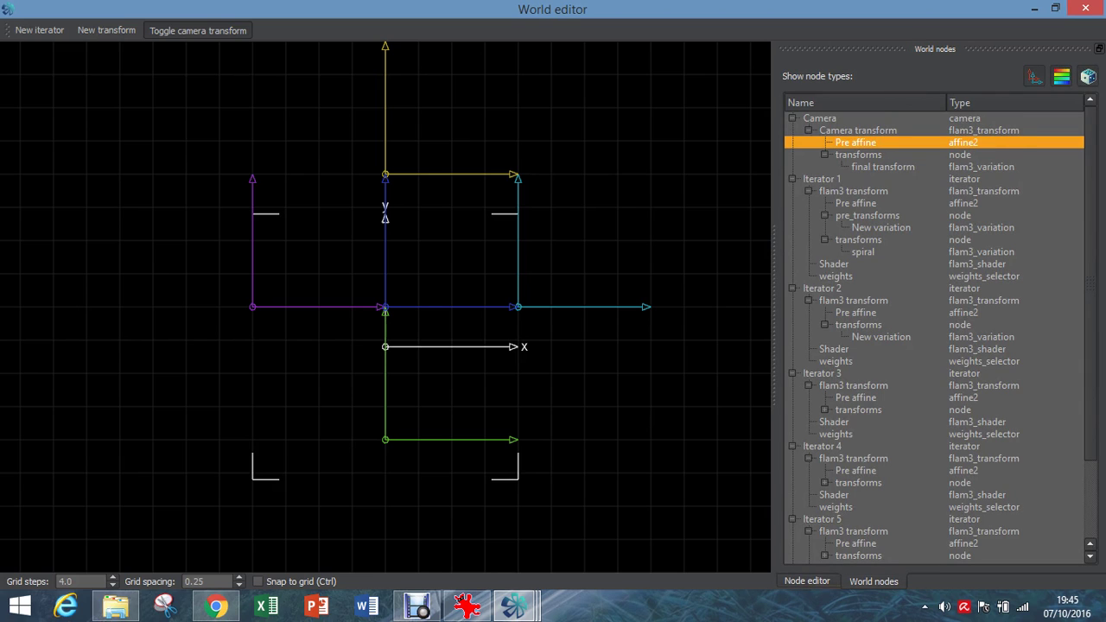
left_click(819, 118)
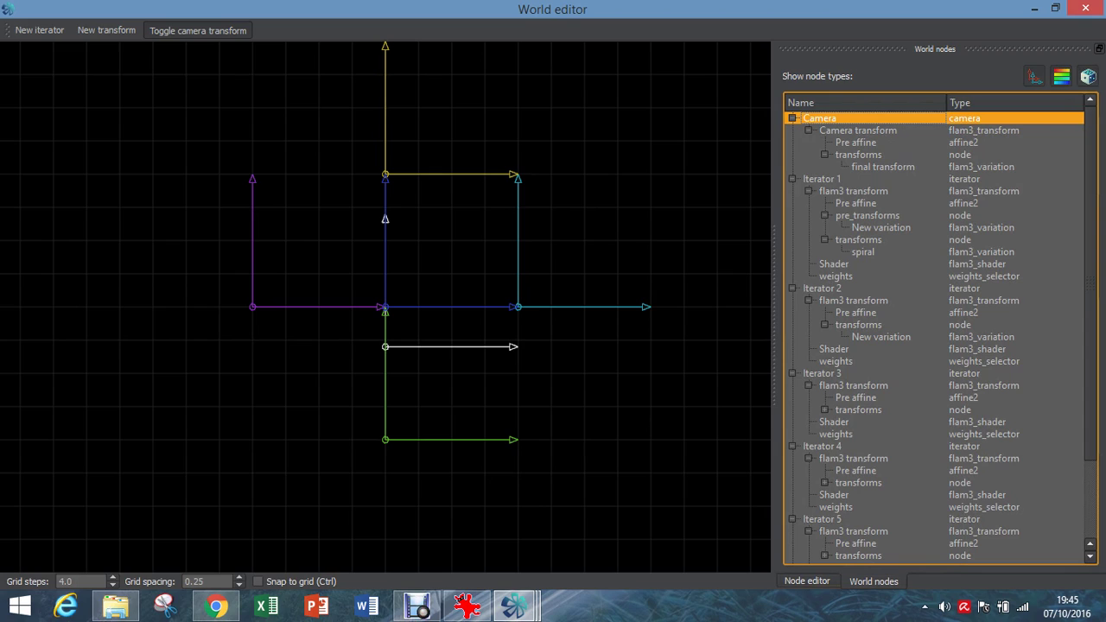
left_click(806, 580)
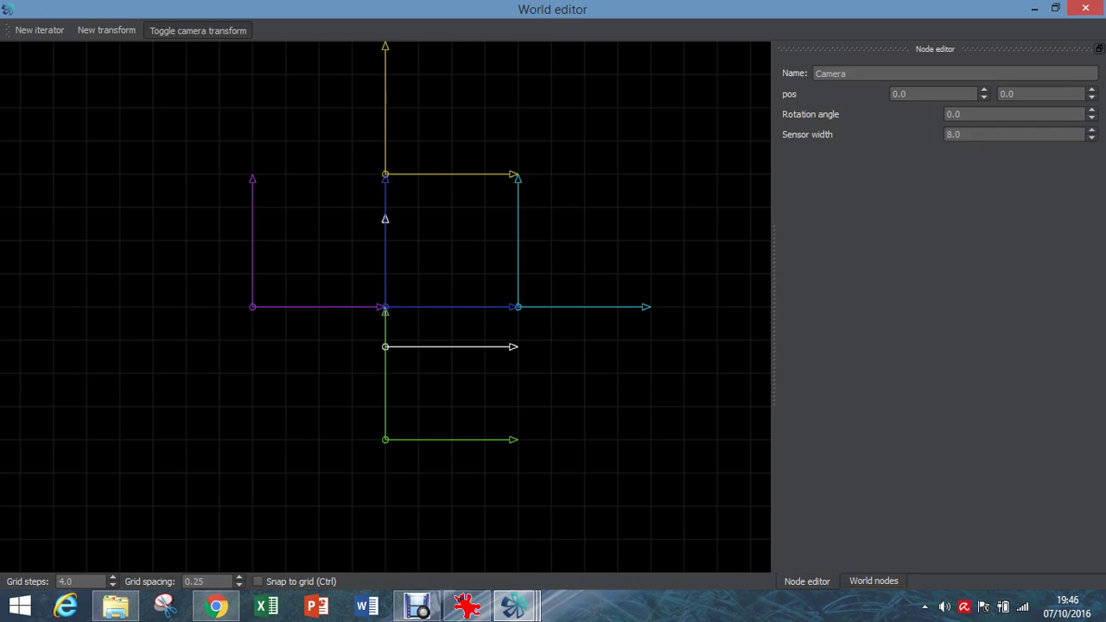
double_click(954, 114)
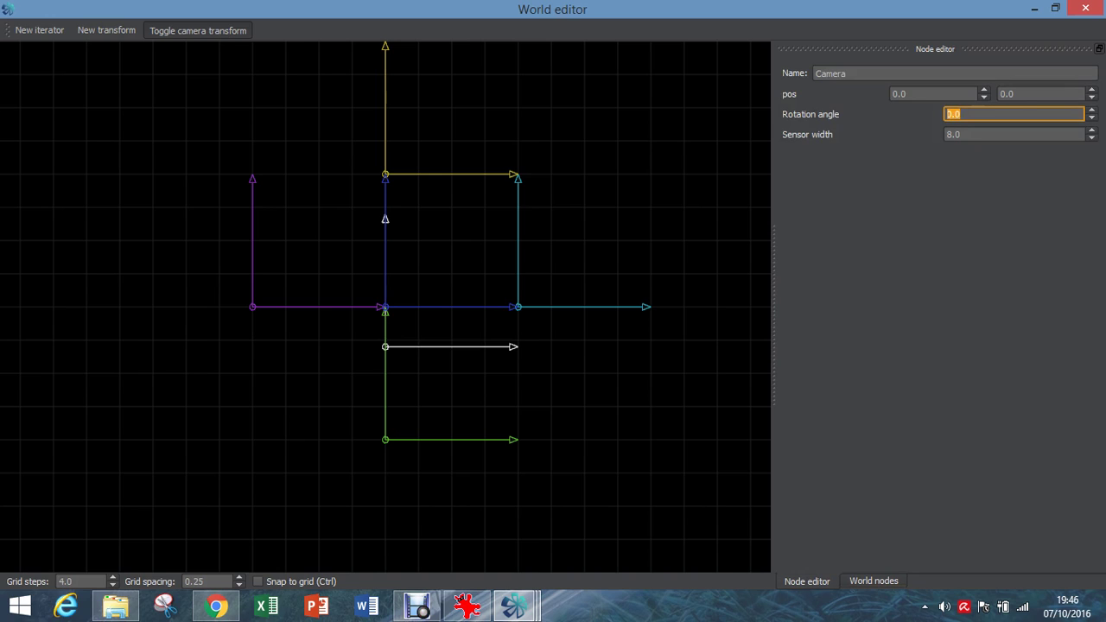
type("45")
key("Return")
- Compare the rotated Chaotica render with the snailsmodernblueandwhite.png example in IrfanView, and return to Chaotica
mouse_move(514, 604)
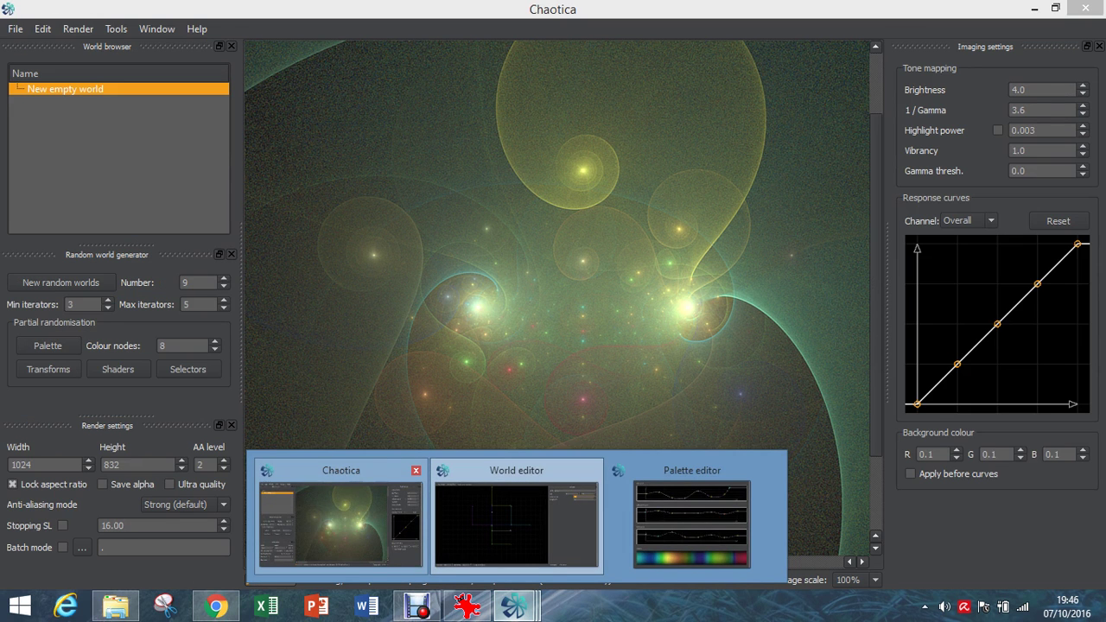
left_click(341, 518)
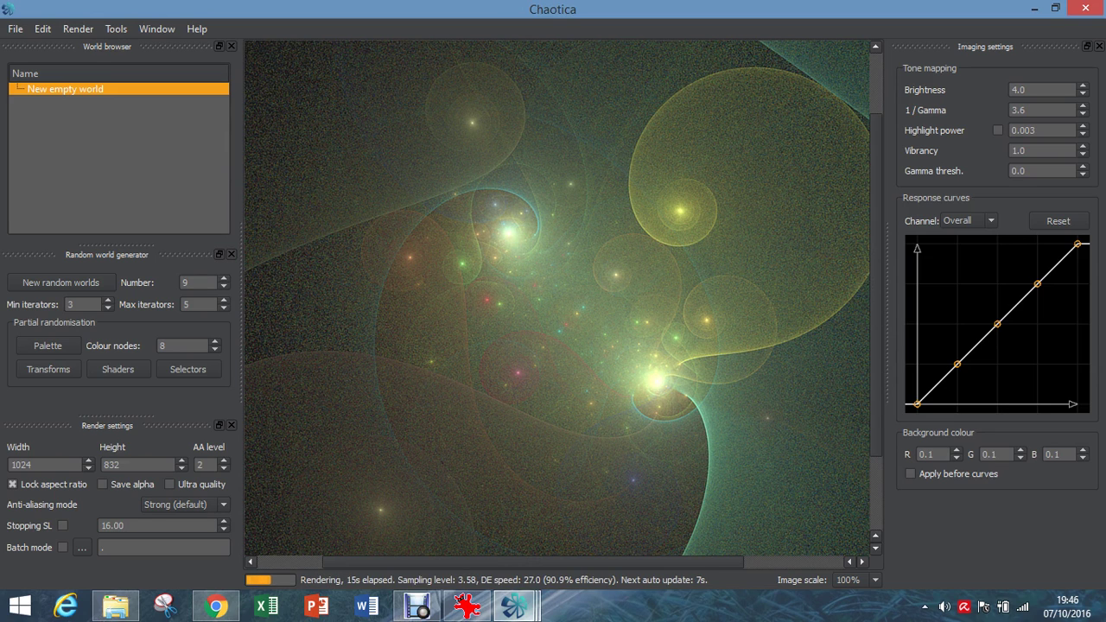
mouse_move(515, 607)
left_click(466, 606)
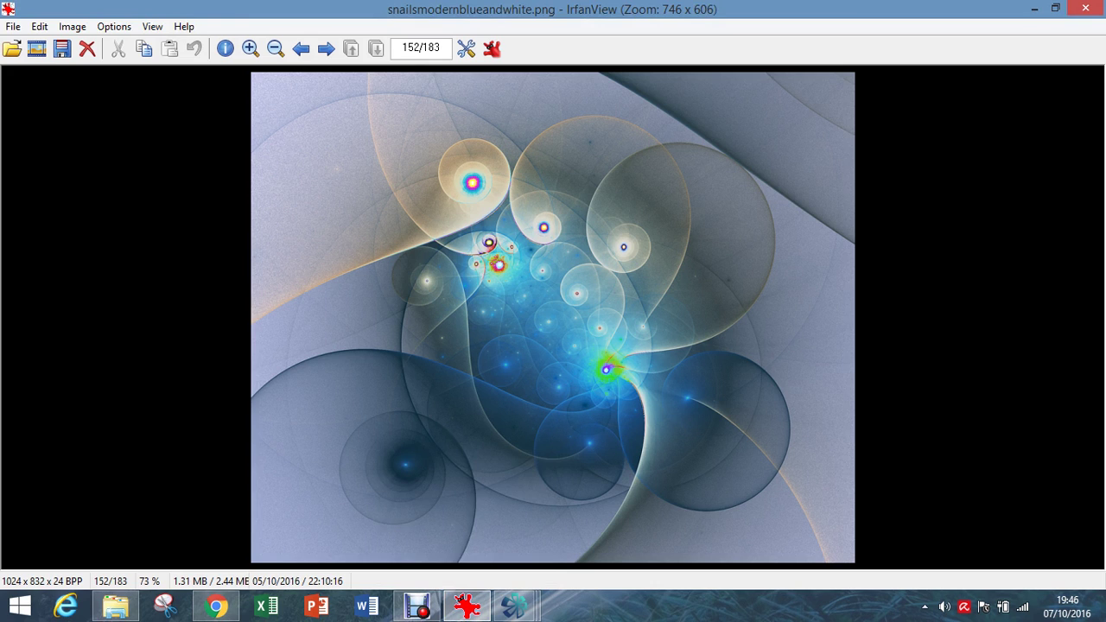
mouse_move(514, 607)
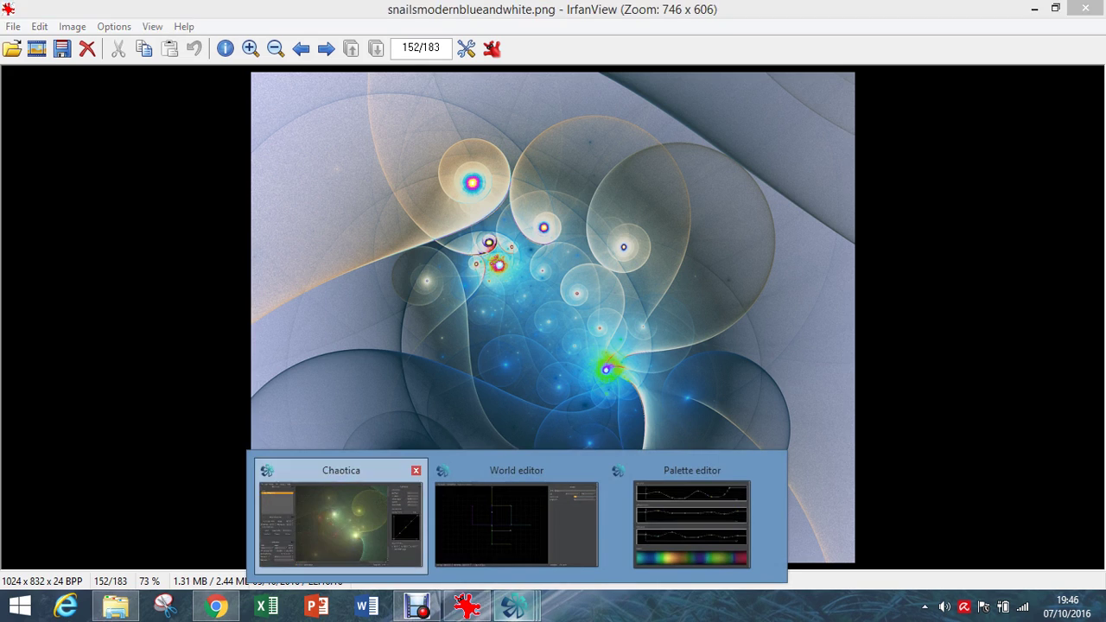
left_click(341, 518)
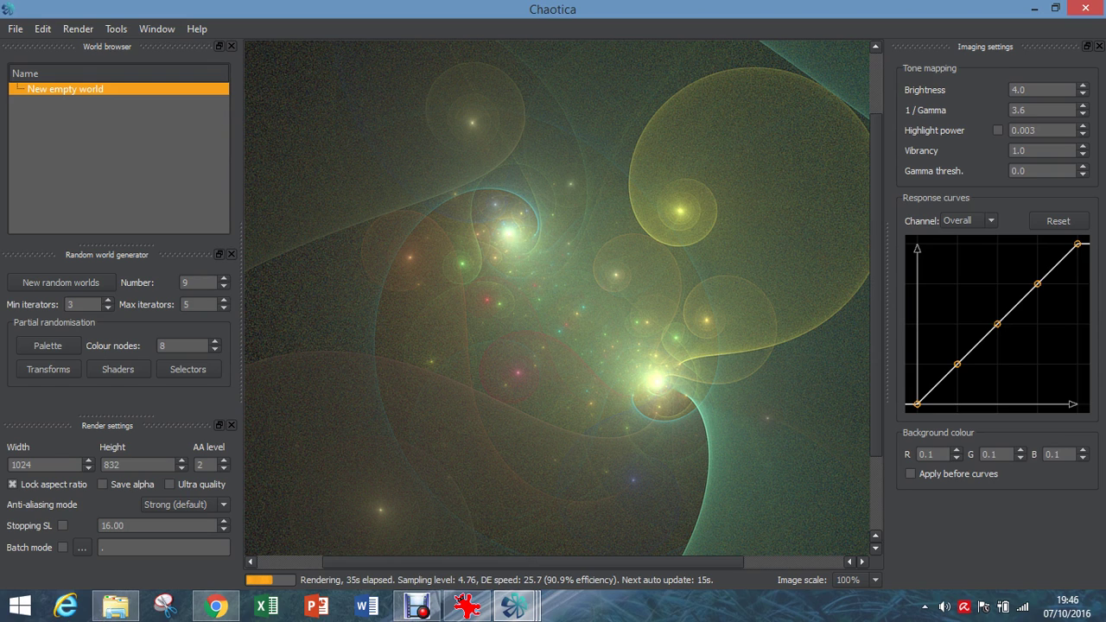
- Set the tone mapping vibrancy of the render to 1.4
left_click(1026, 151)
type("4")
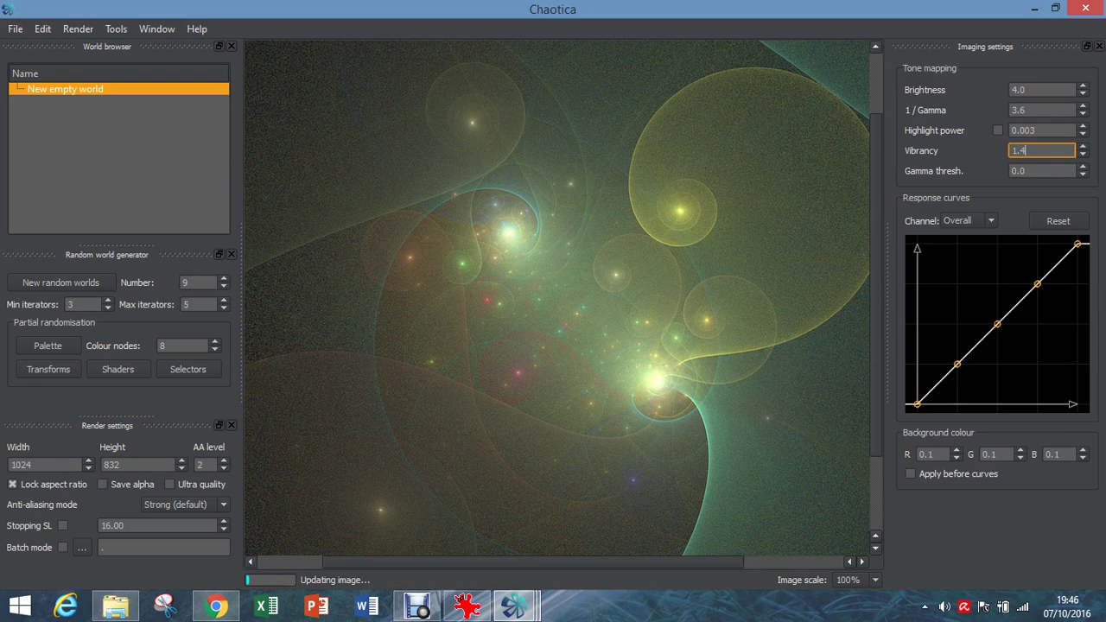
key("Return")
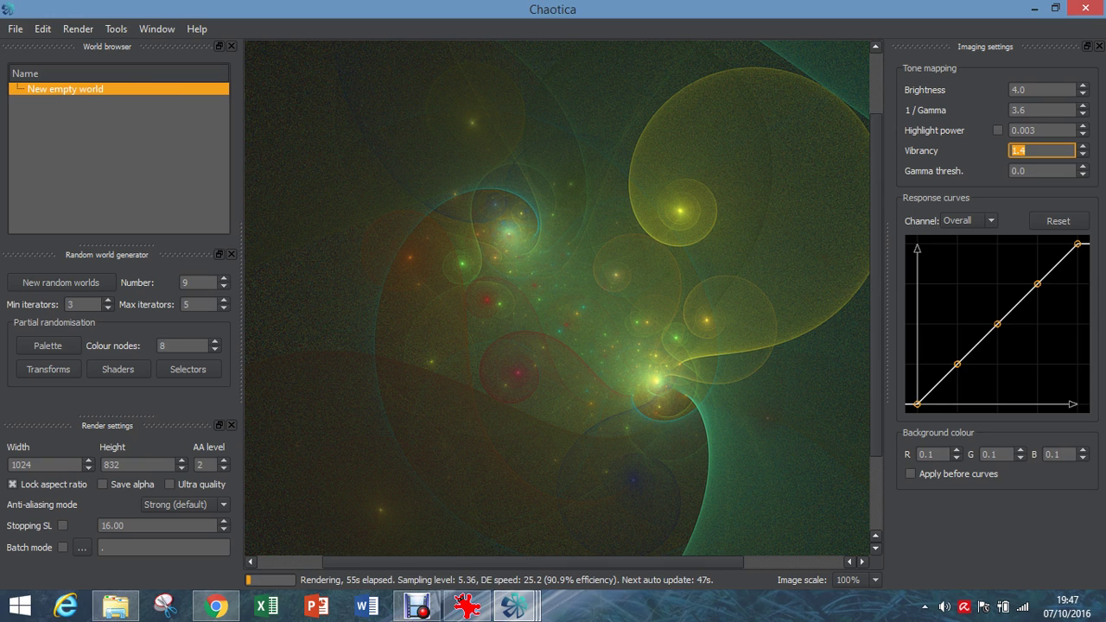
- Raise the low points of the palette's saturation curve to a nearly level high line in the palette editor, and return to the render
left_click(157, 28)
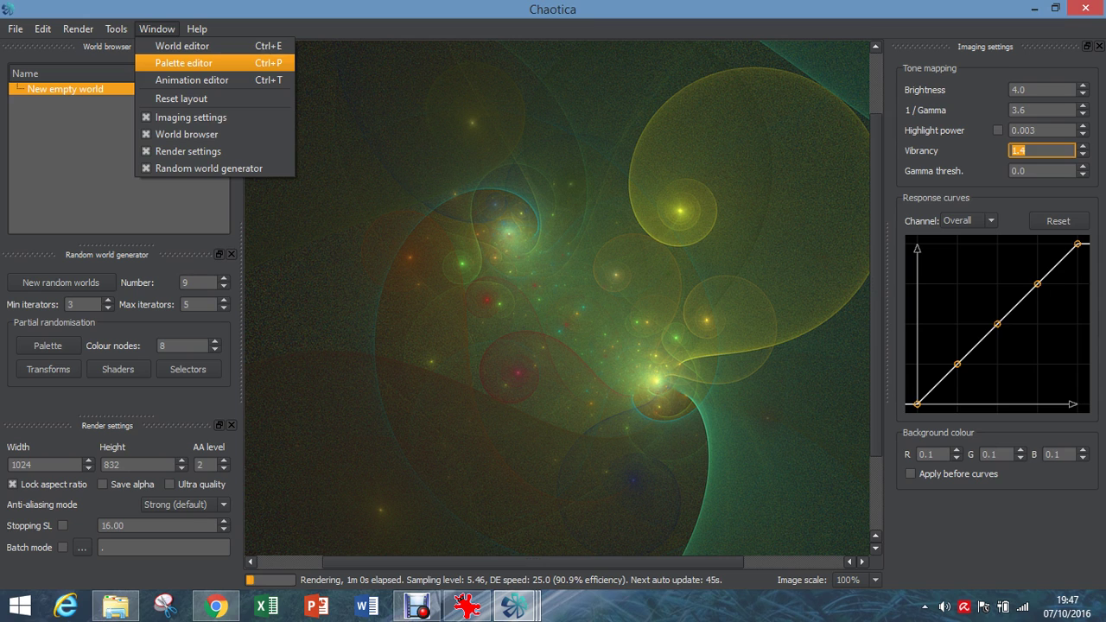
key("Escape")
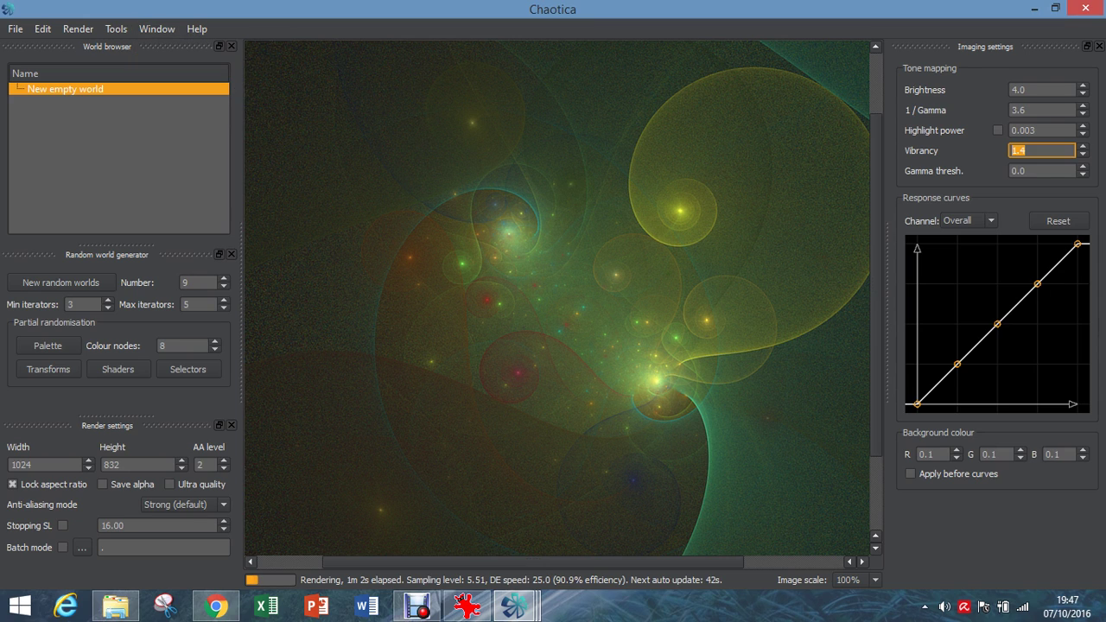
key("alt+w")
key("Down")
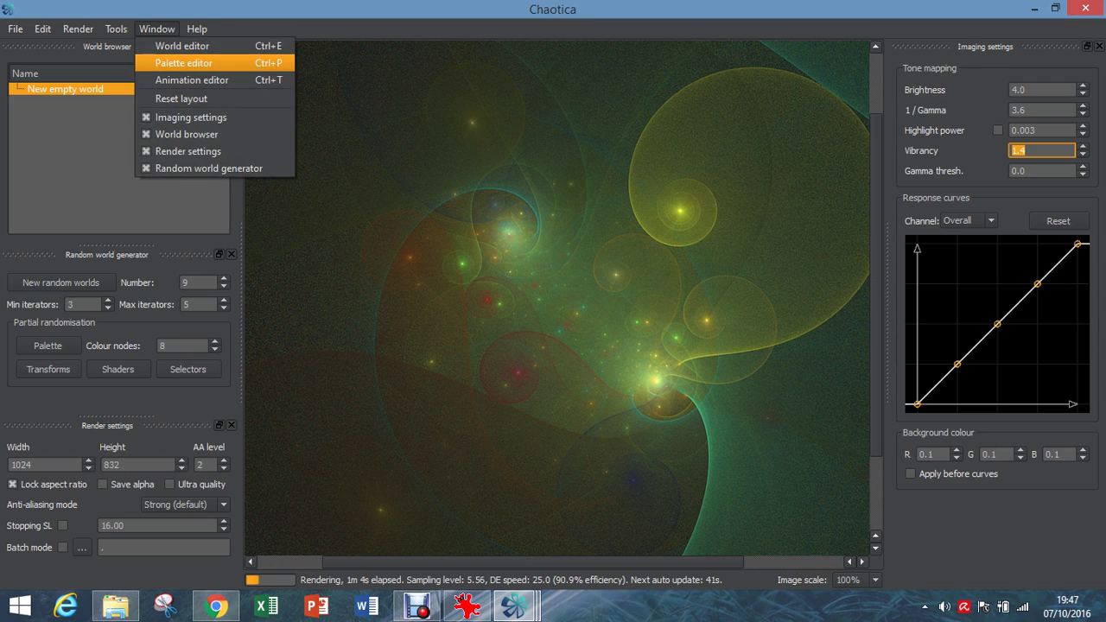
key("Return")
mouse_move(515, 607)
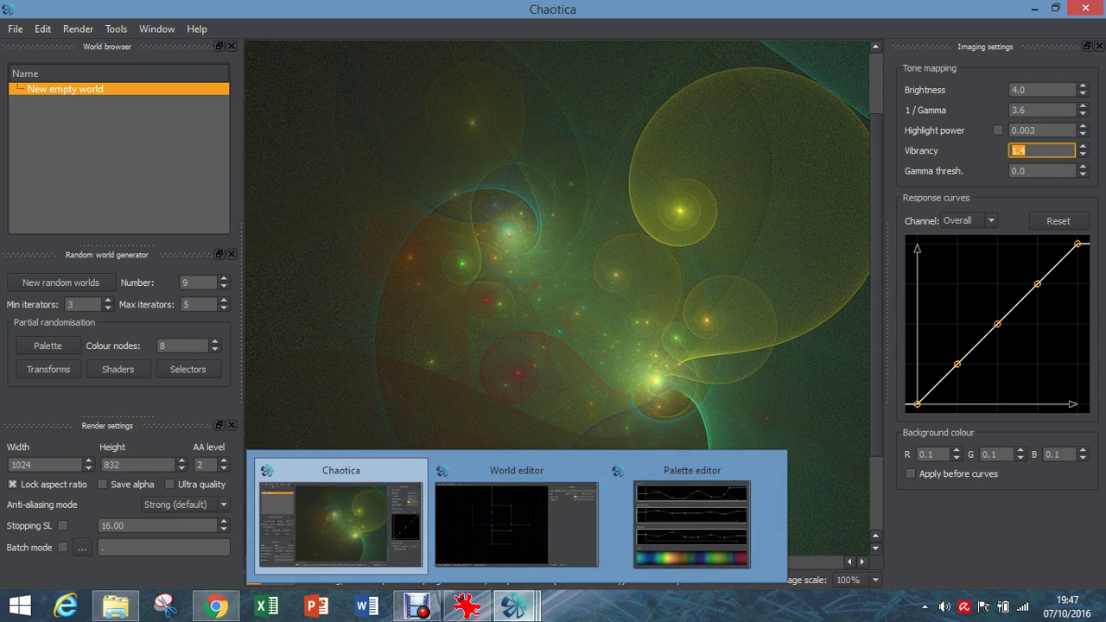
left_click(691, 523)
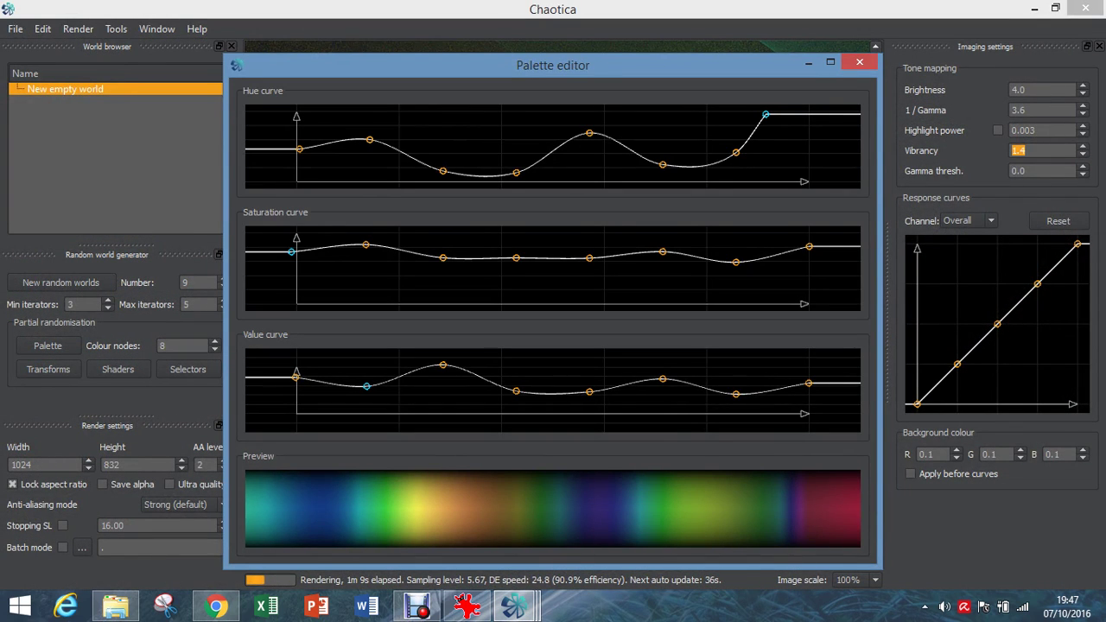
left_click_drag(442, 257, 439, 244)
left_click_drag(516, 257, 514, 244)
left_click_drag(589, 258, 589, 246)
left_click_drag(662, 251, 663, 247)
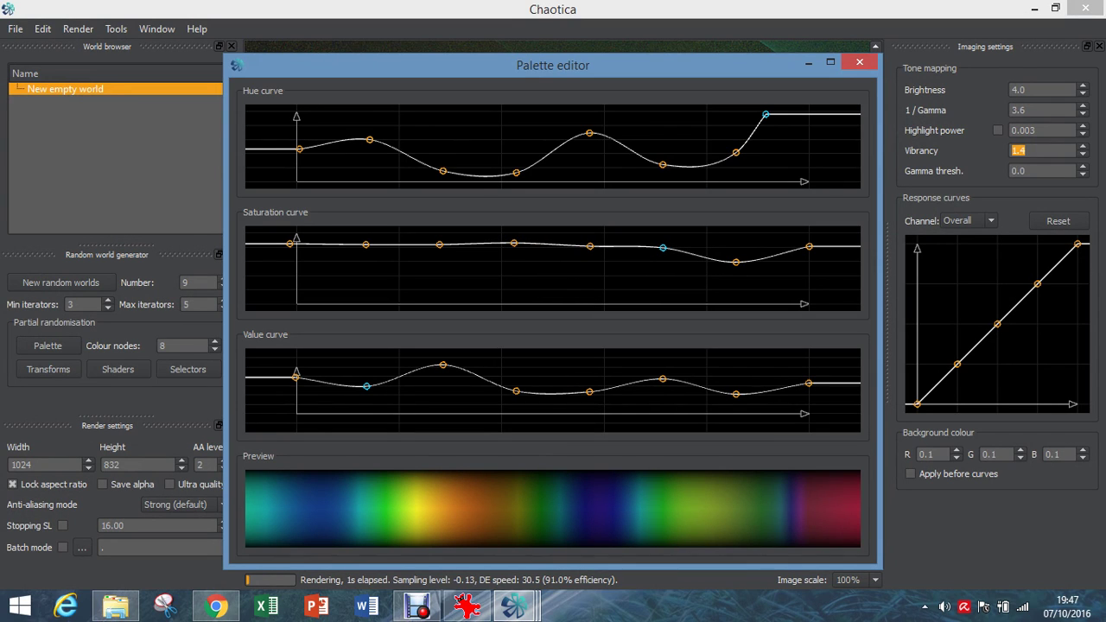
left_click_drag(735, 262, 732, 250)
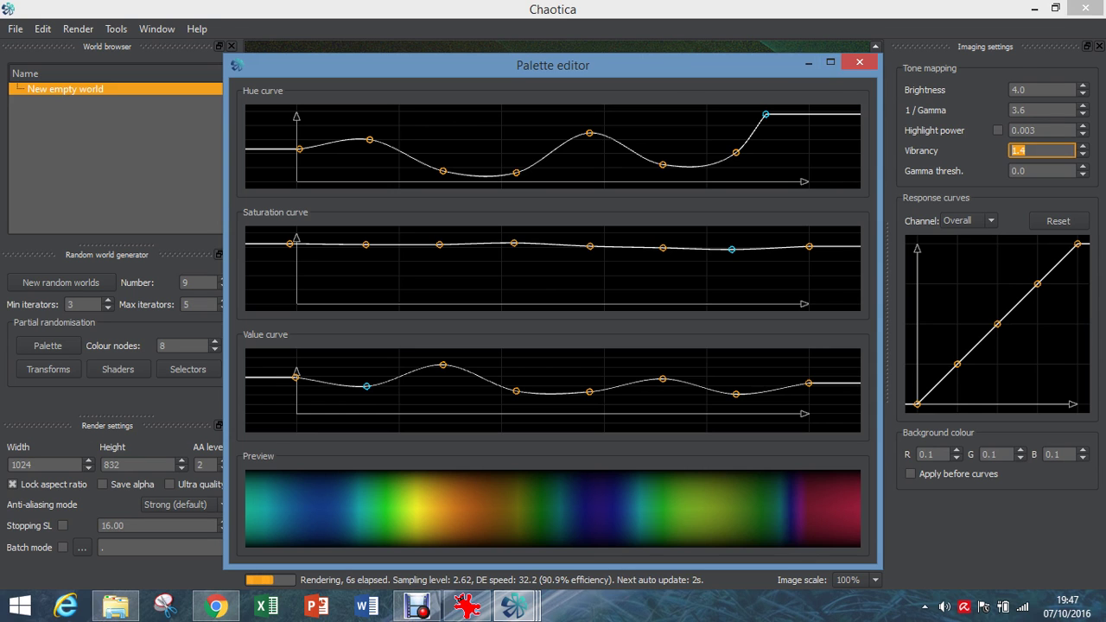
key("Escape")
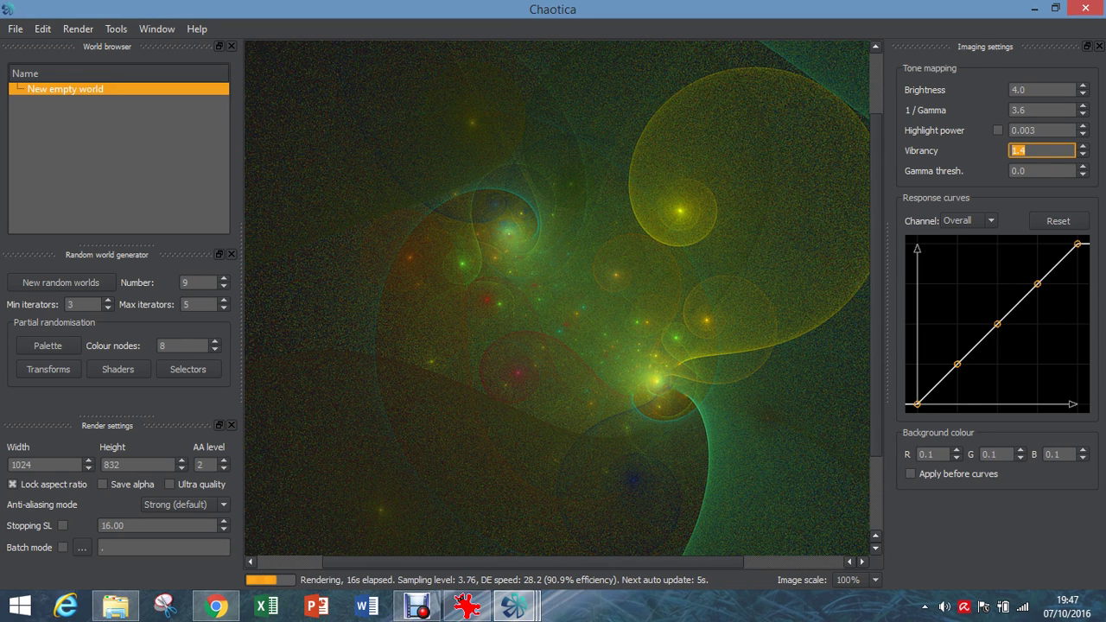
- Check the colours of the snailsmodernblueandwhite.png example in IrfanView against the more saturated render, and return to Chaotica
left_click(466, 608)
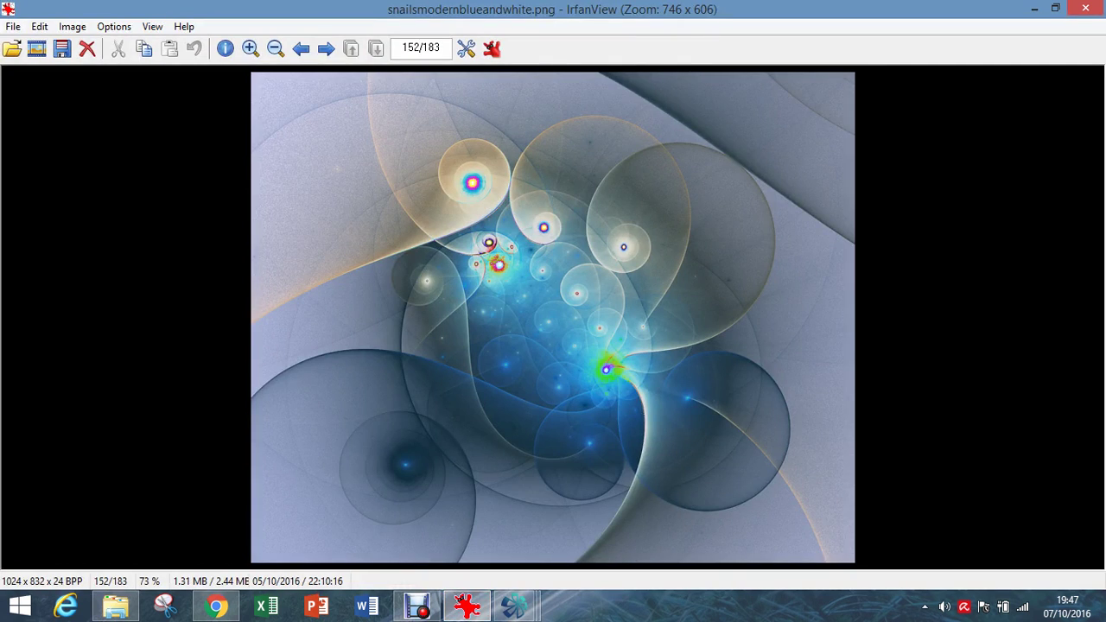
mouse_move(516, 607)
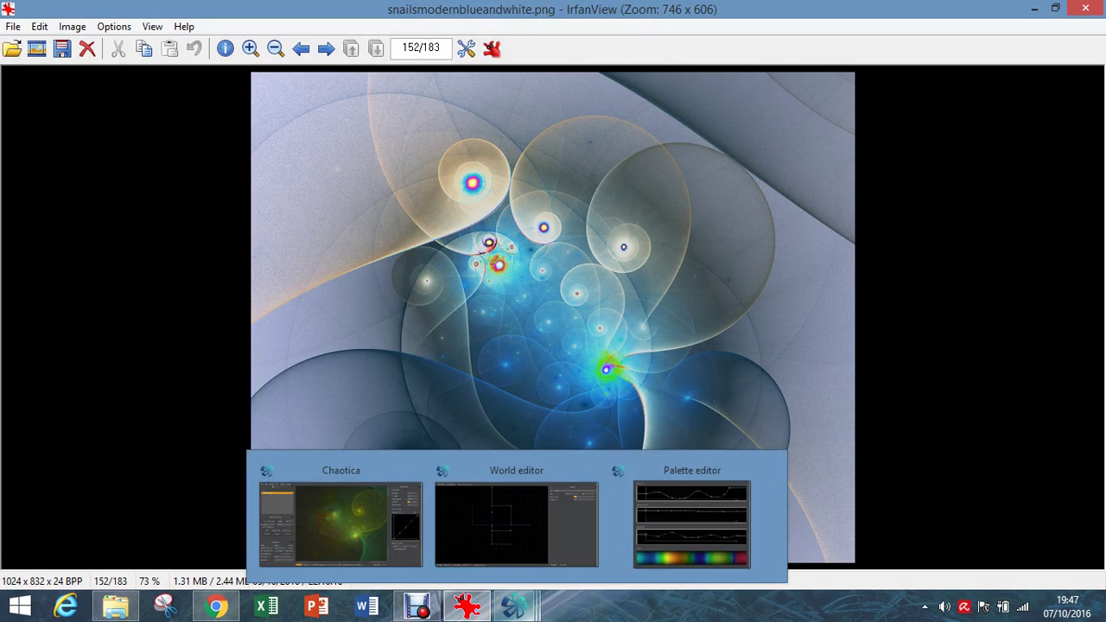
left_click(337, 527)
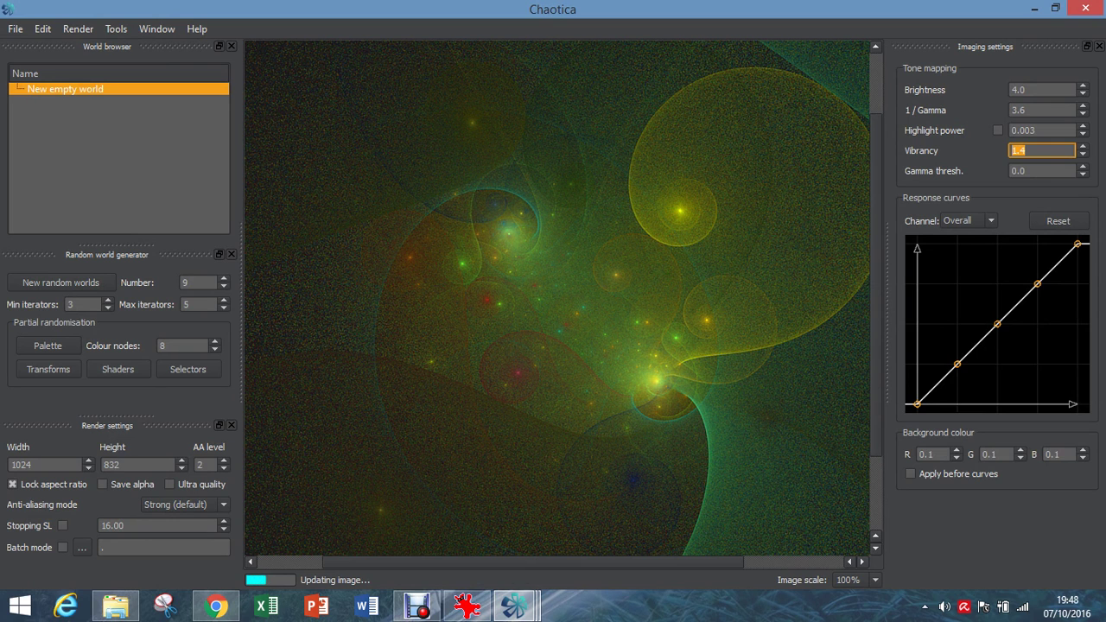
- Set the red component of the background colour to 1.0
left_click(931, 453)
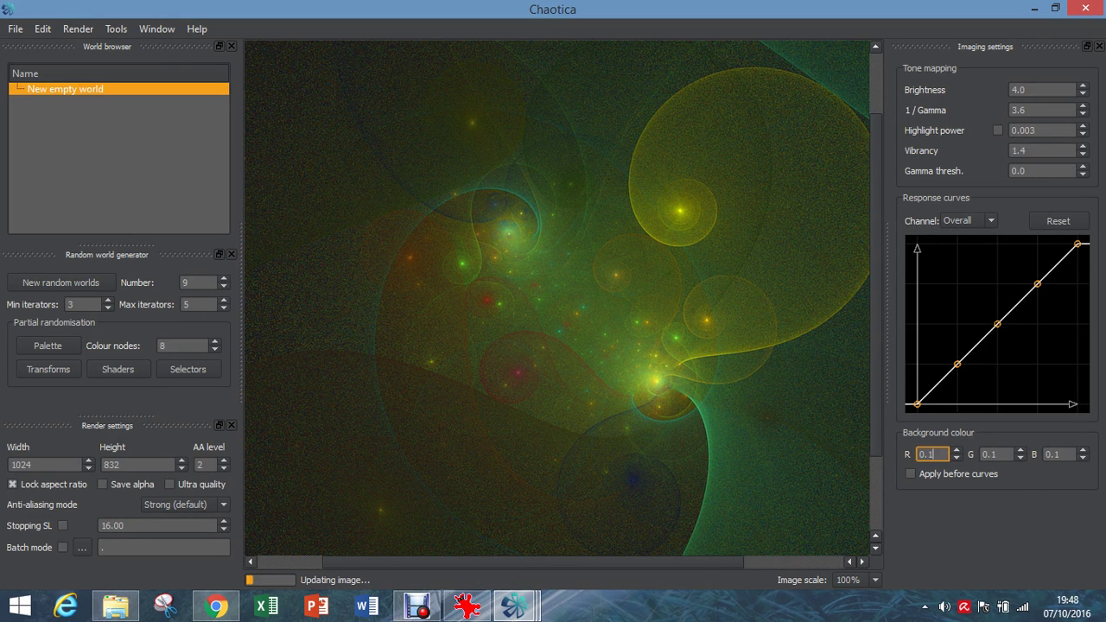
double_click(925, 453)
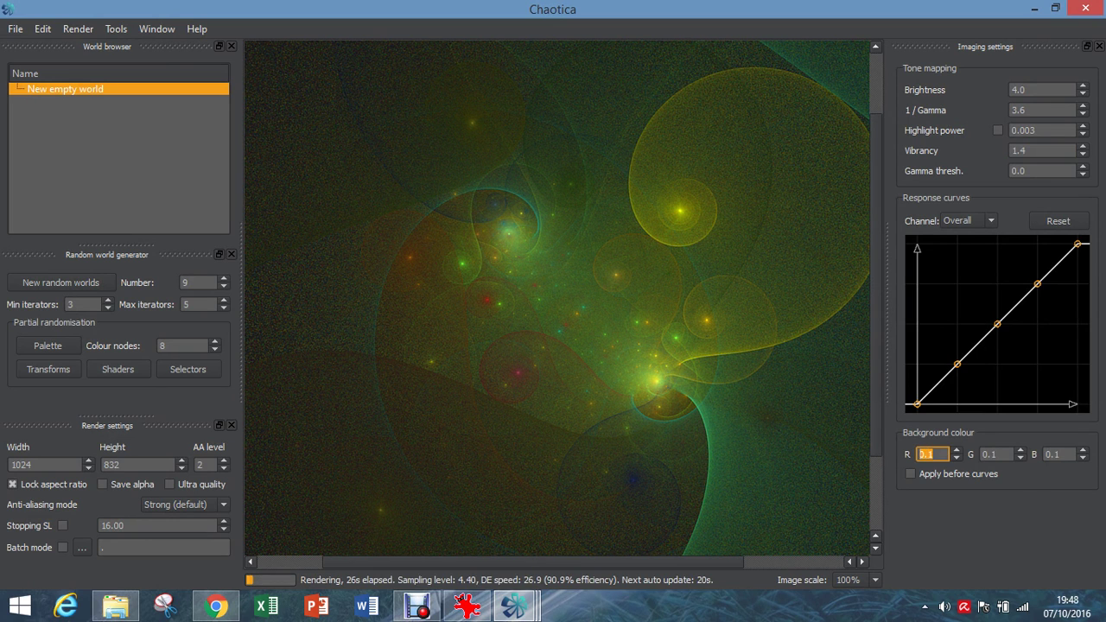
type("0.")
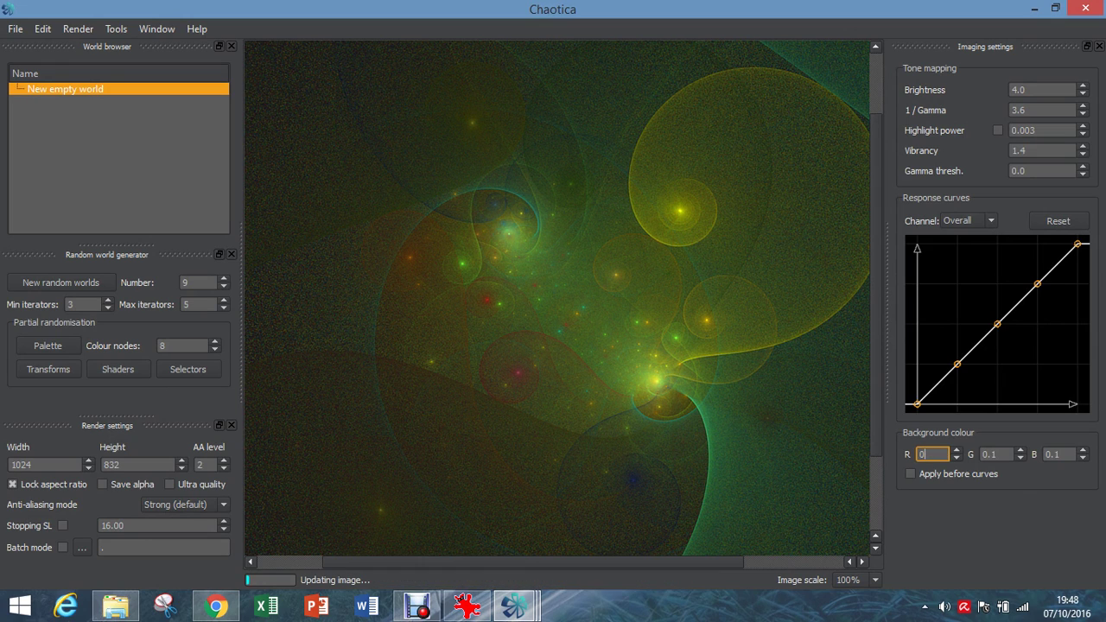
type("1")
key("Return")
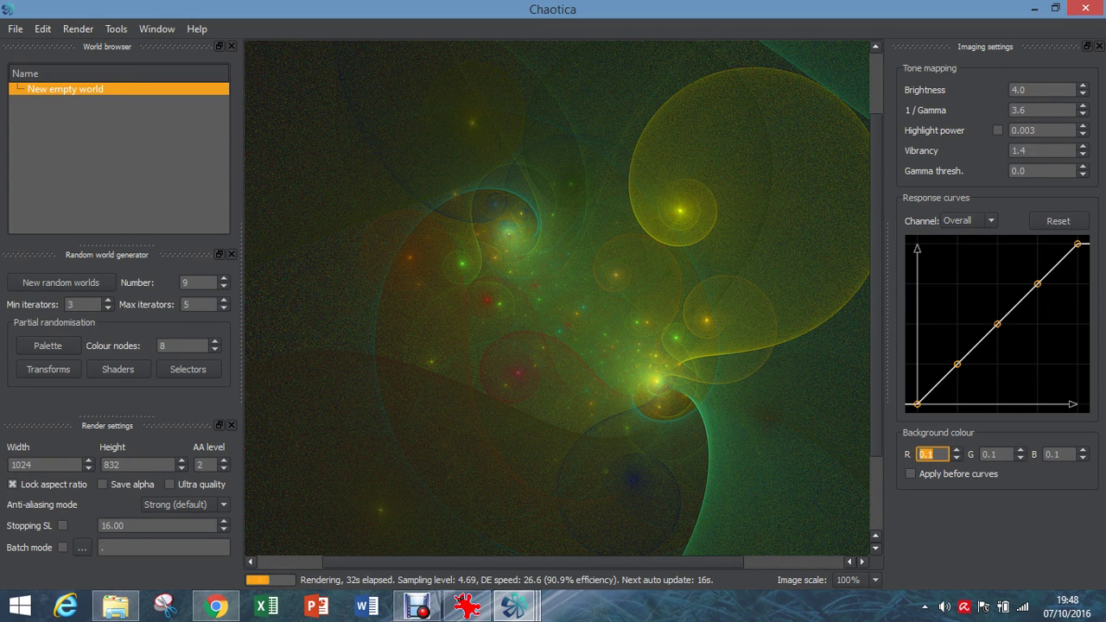
type("1")
key("Return")
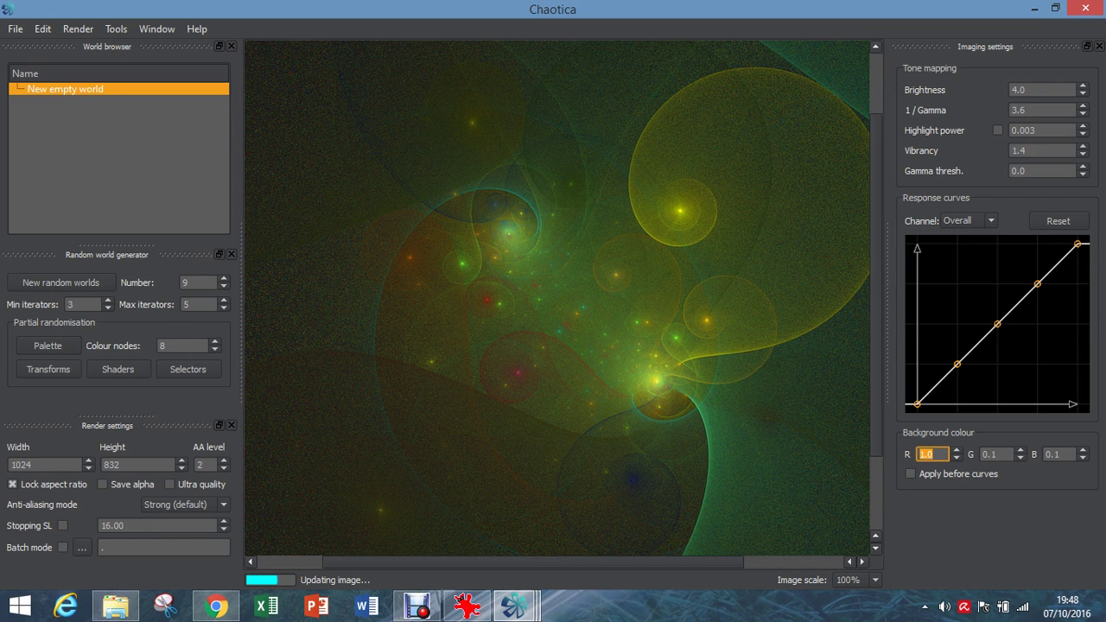
- Set the green and blue components of the background colour to 1.0 each
key("Tab")
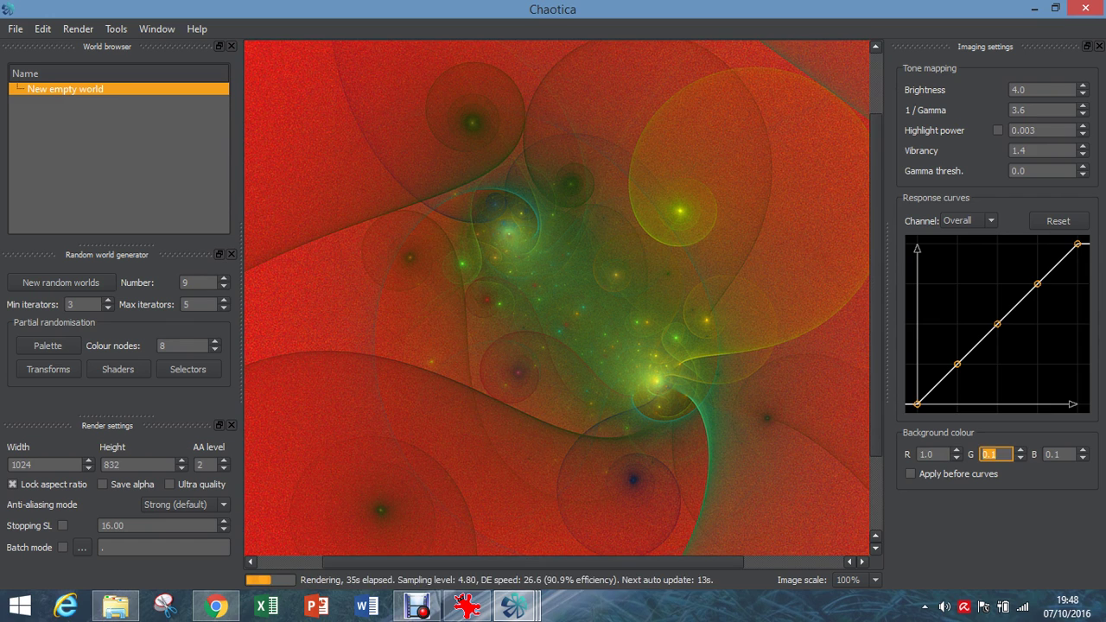
type("1")
key("Return")
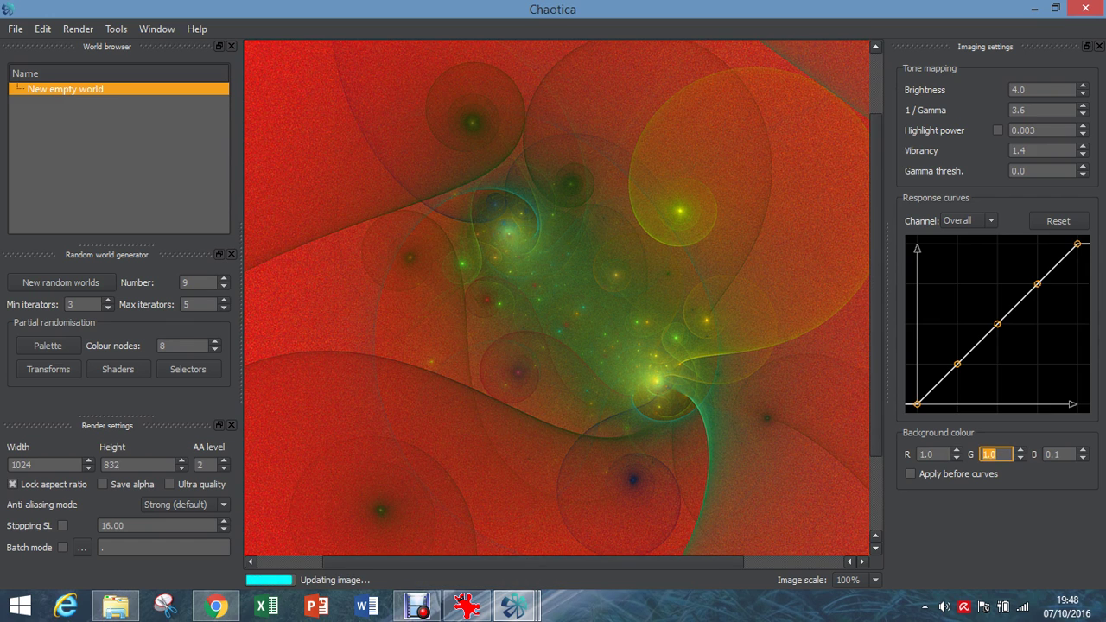
key("Tab")
type("1")
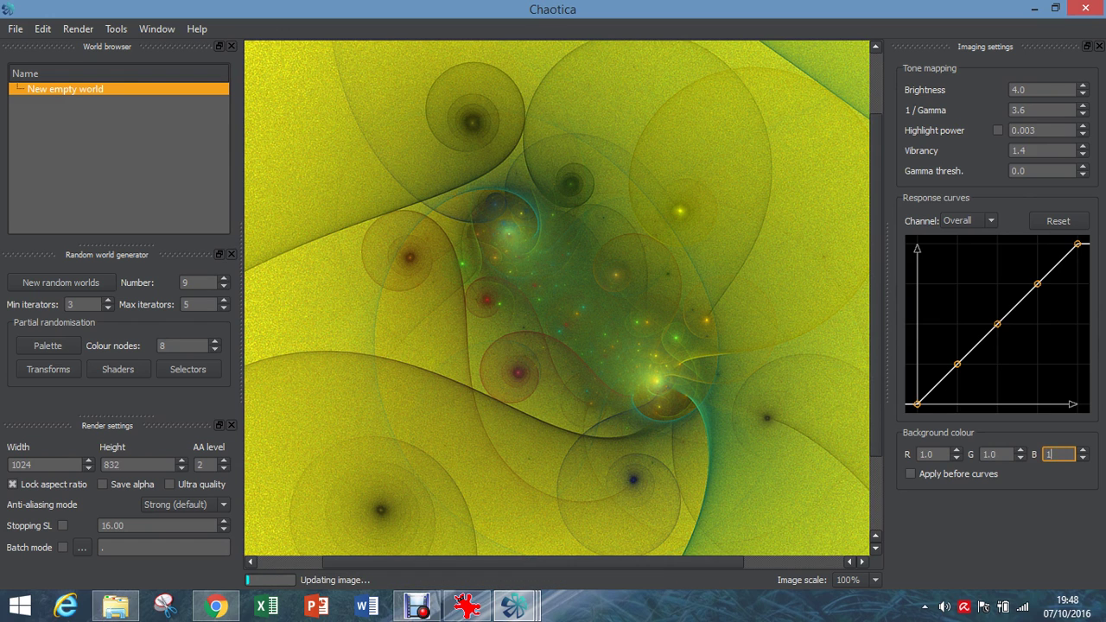
key("Return")
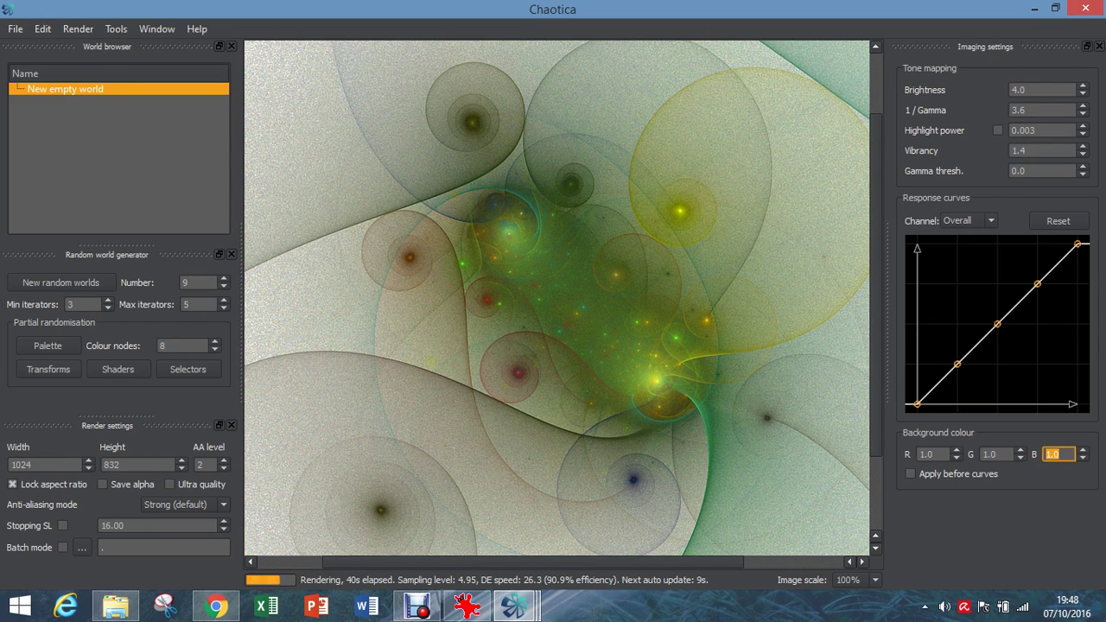
- Set the blue component of the background colour to 1.1
left_click(1060, 454)
type("1")
key("Return")
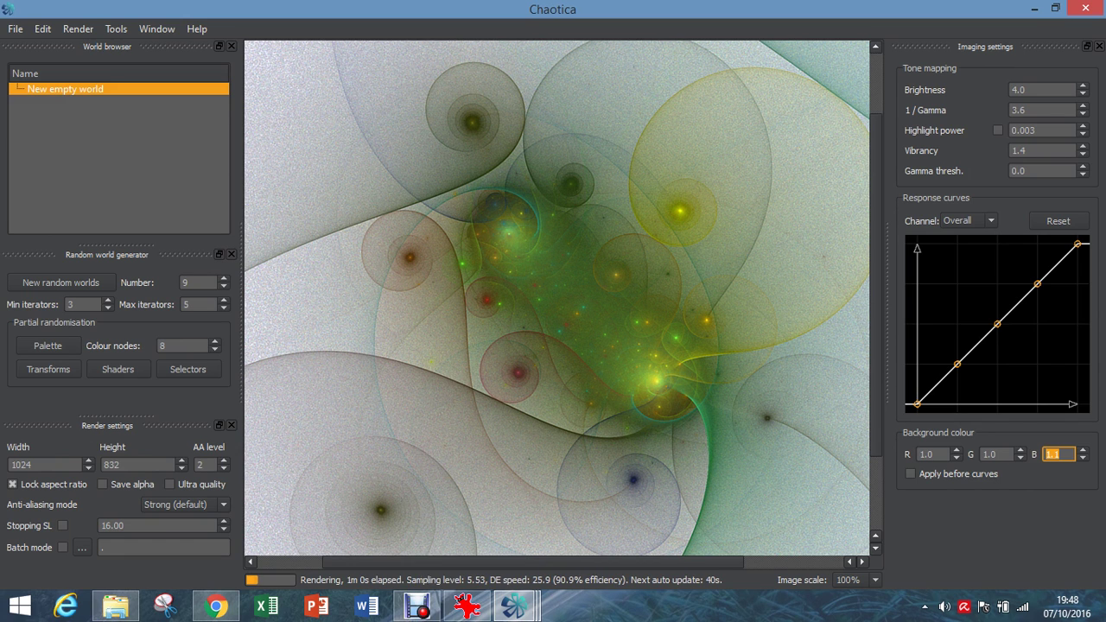
- Compare the light-background render with the snailsmodernblueandwhite.png example in IrfanView, and return to Chaotica
left_click(466, 609)
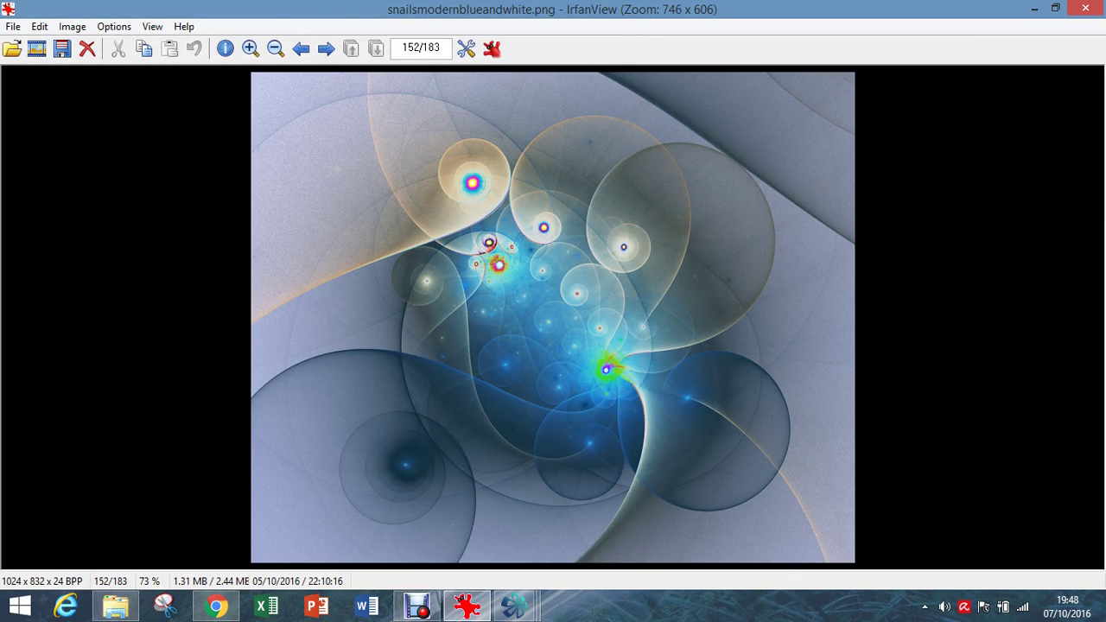
mouse_move(514, 609)
left_click(341, 510)
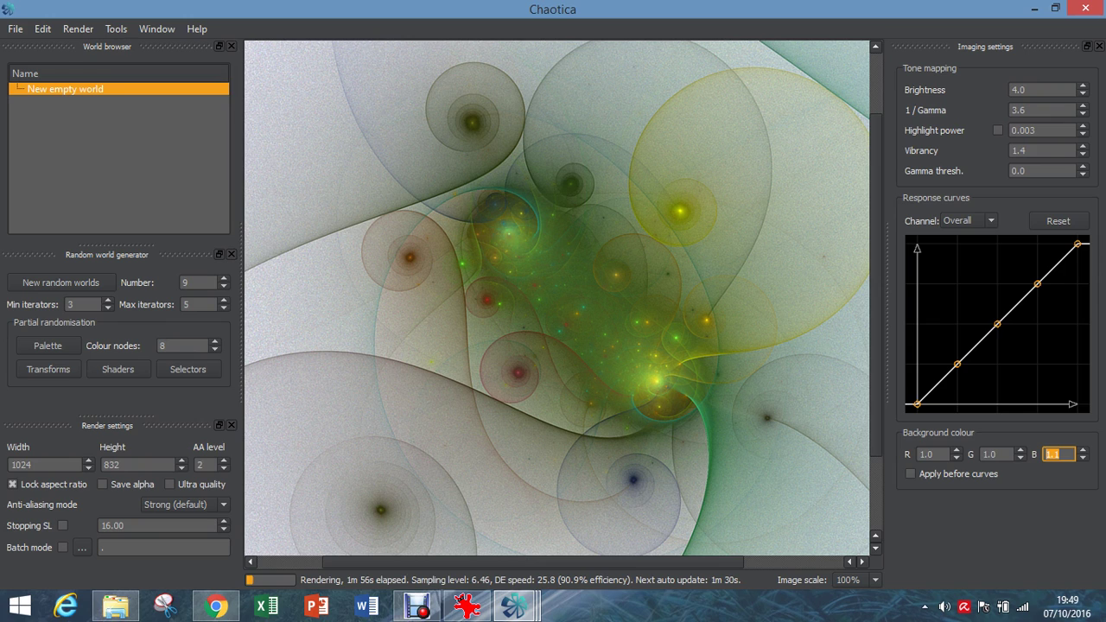
- Save the rendered image as a PNG named snailsfortutorial in the Pictures folder
left_click(16, 29)
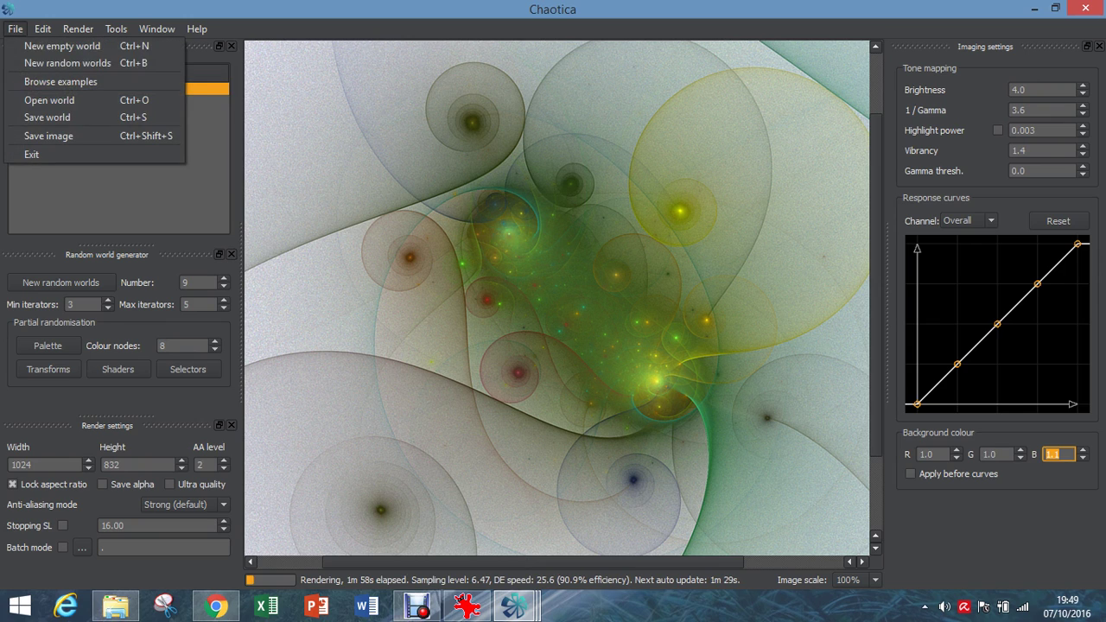
left_click(49, 136)
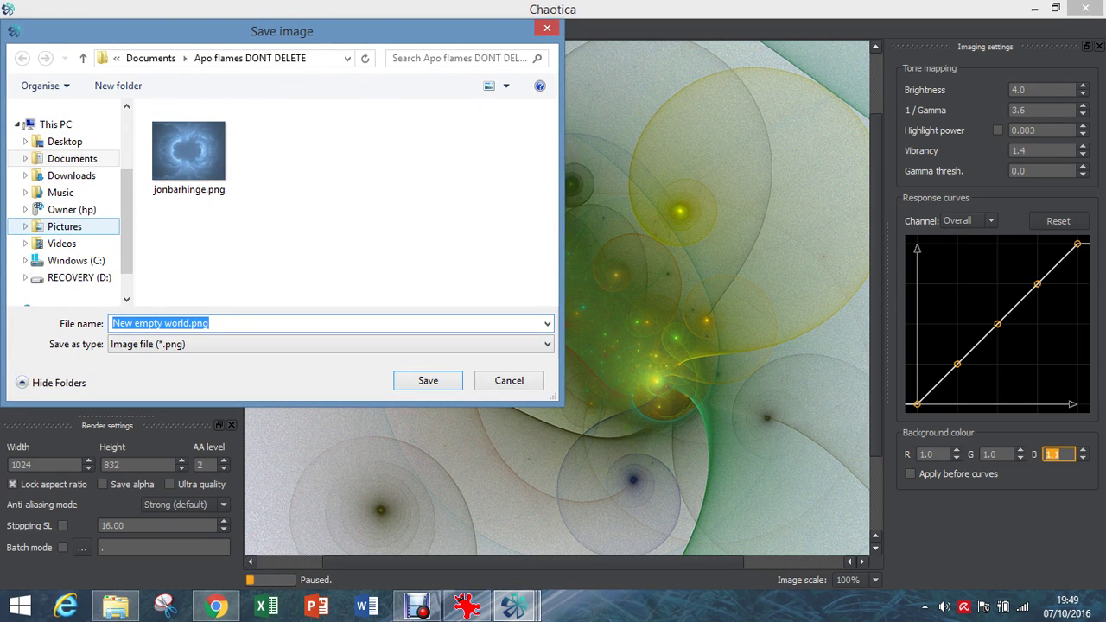
left_click(65, 226)
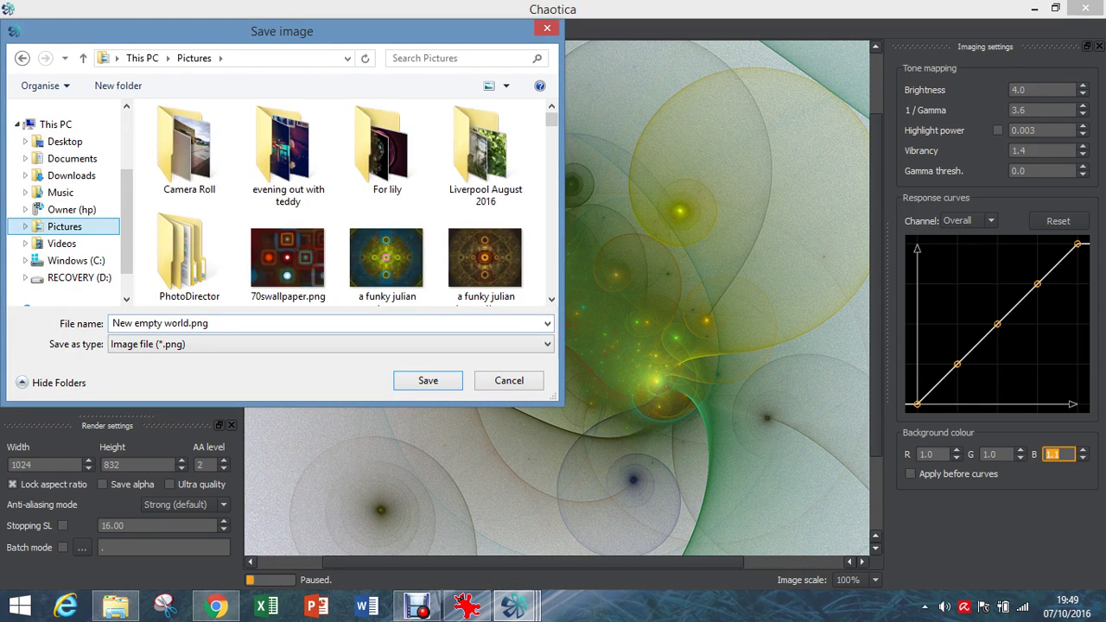
type("snailsfor")
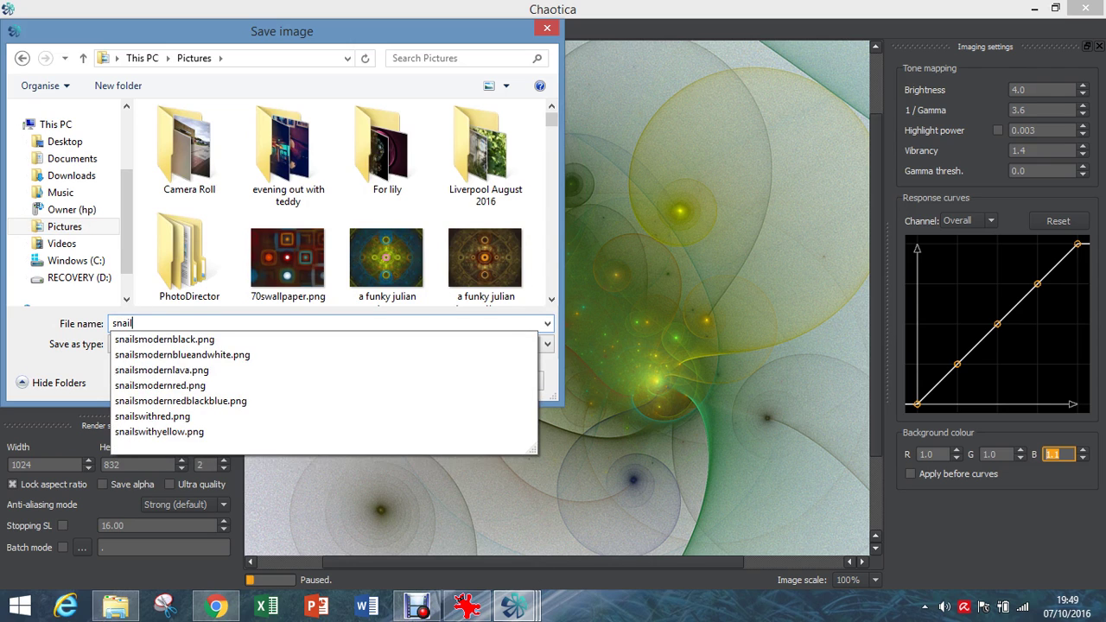
type("rial")
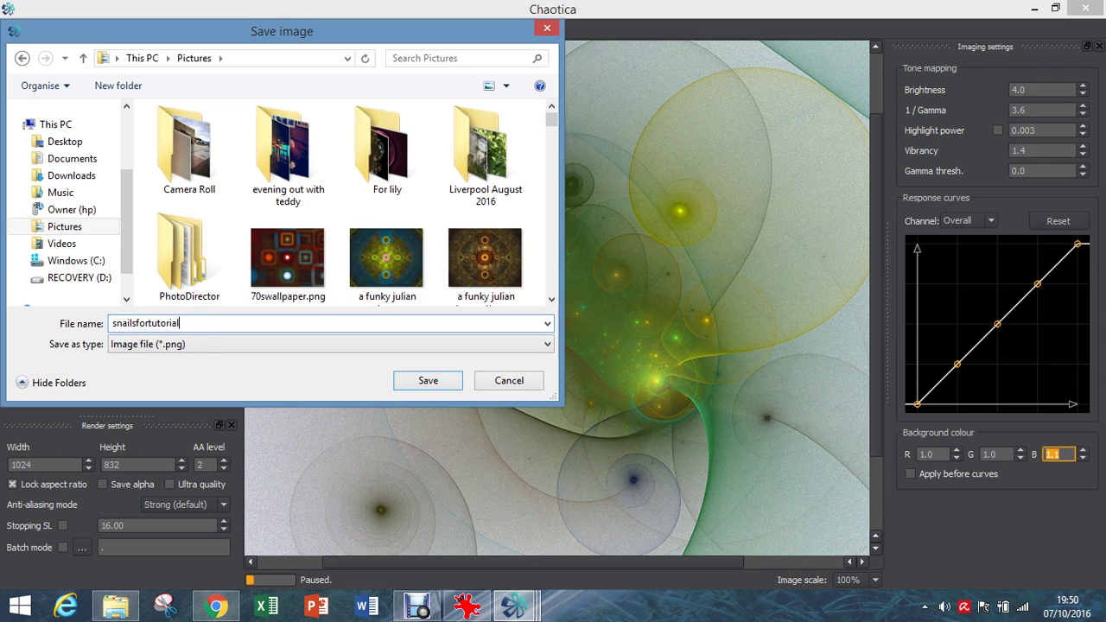
key("Return")
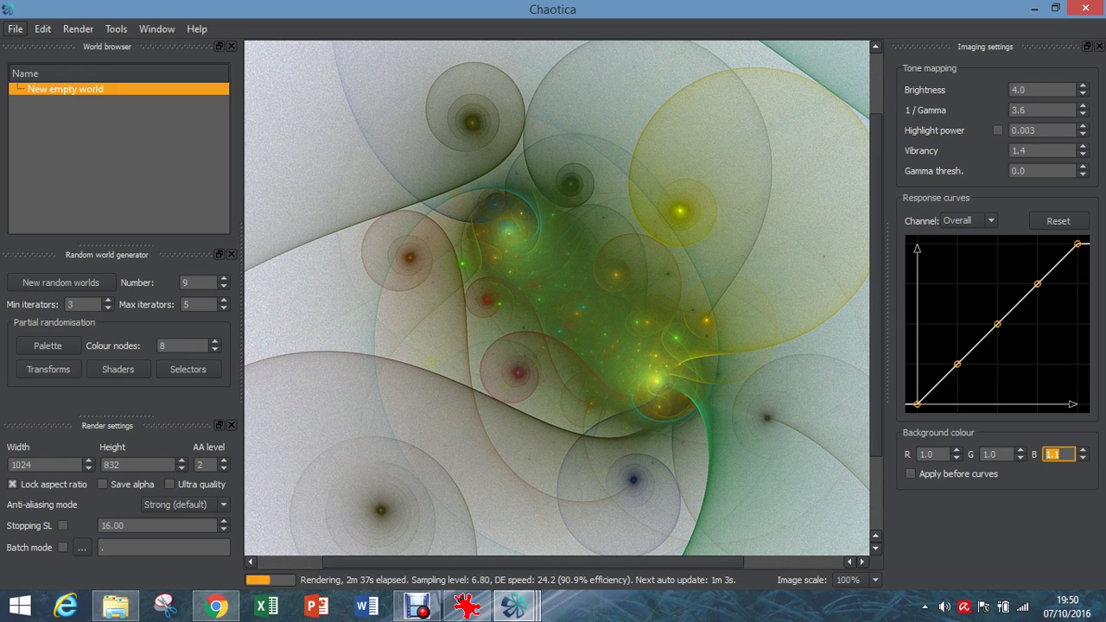
- Save the world as a Chaotica file named snailsfortutorial in the Apo flames DONT DELETE folder under Documents
left_click(16, 29)
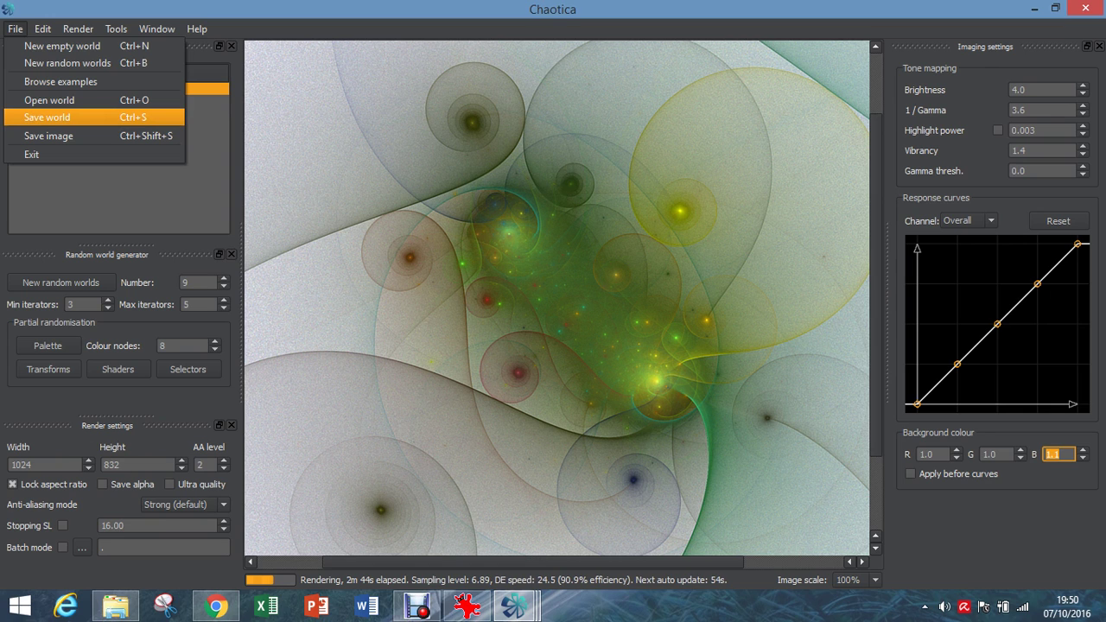
left_click(48, 117)
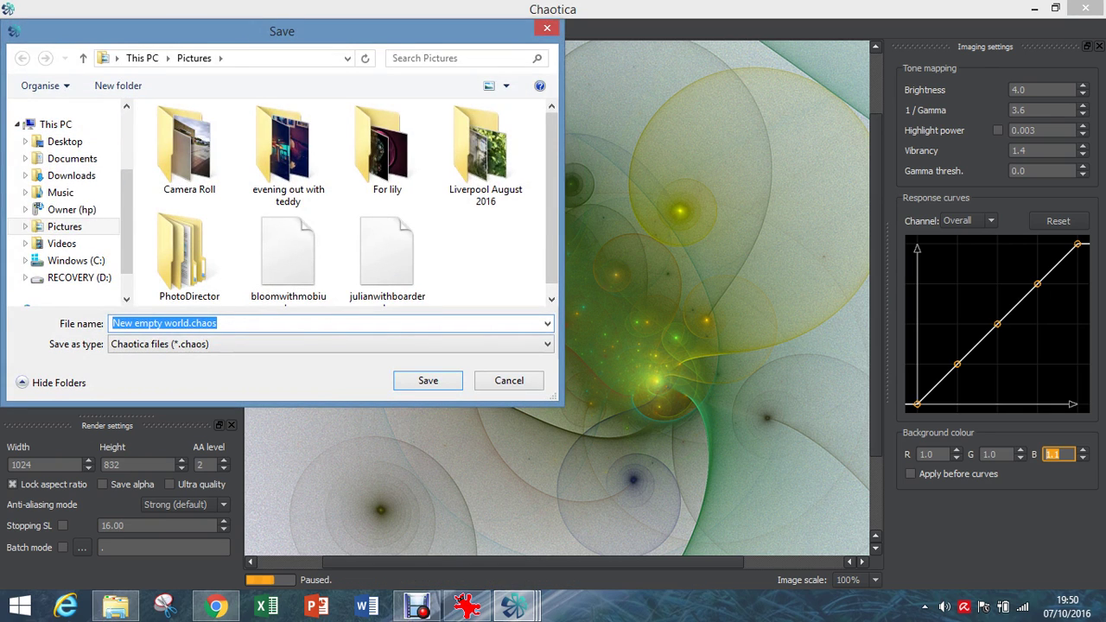
left_click(72, 158)
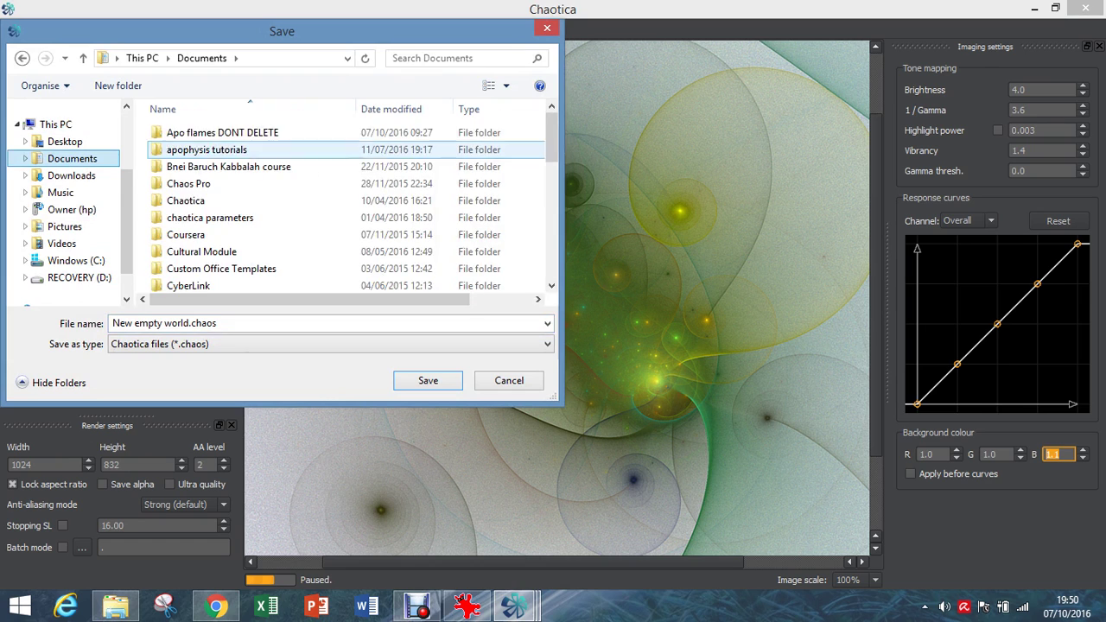
double_click(208, 132)
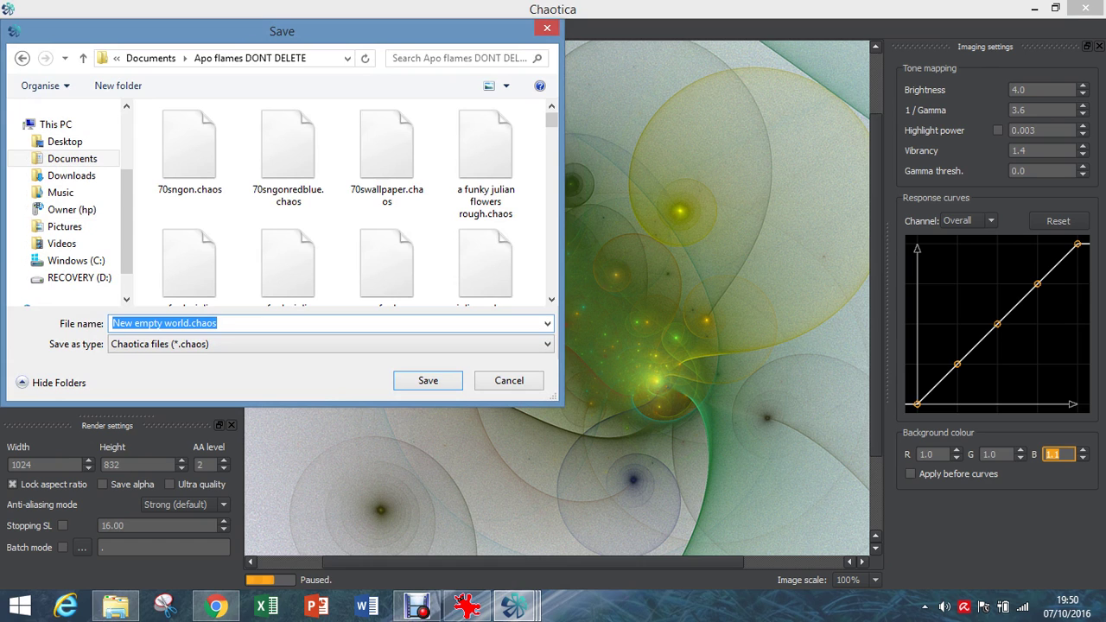
type("sn")
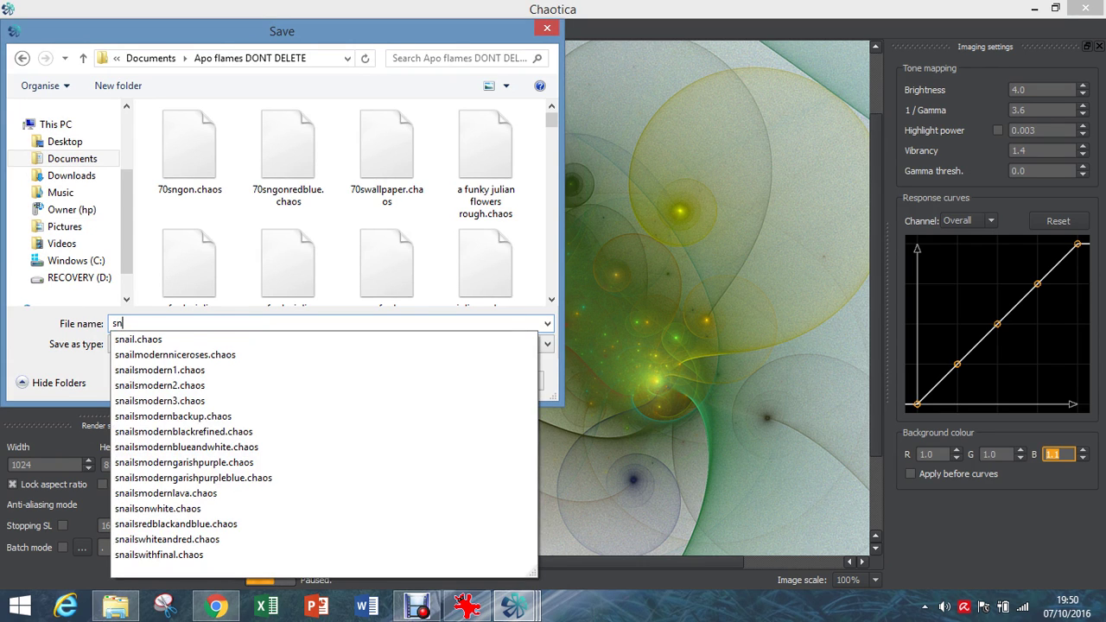
type("ailsfortuto")
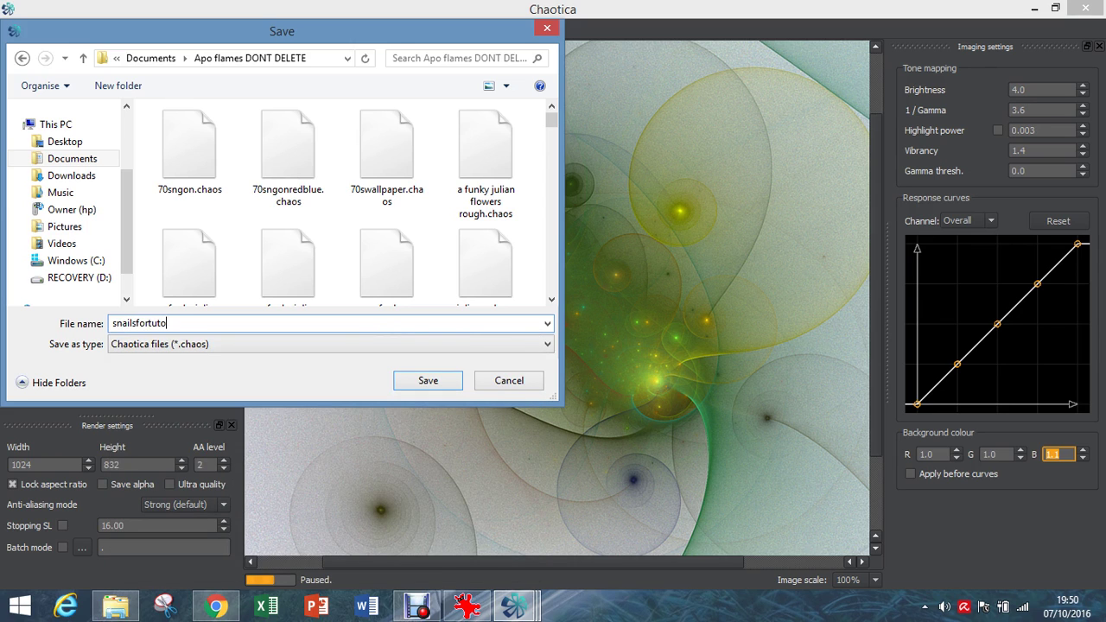
type("rial")
left_click(427, 380)
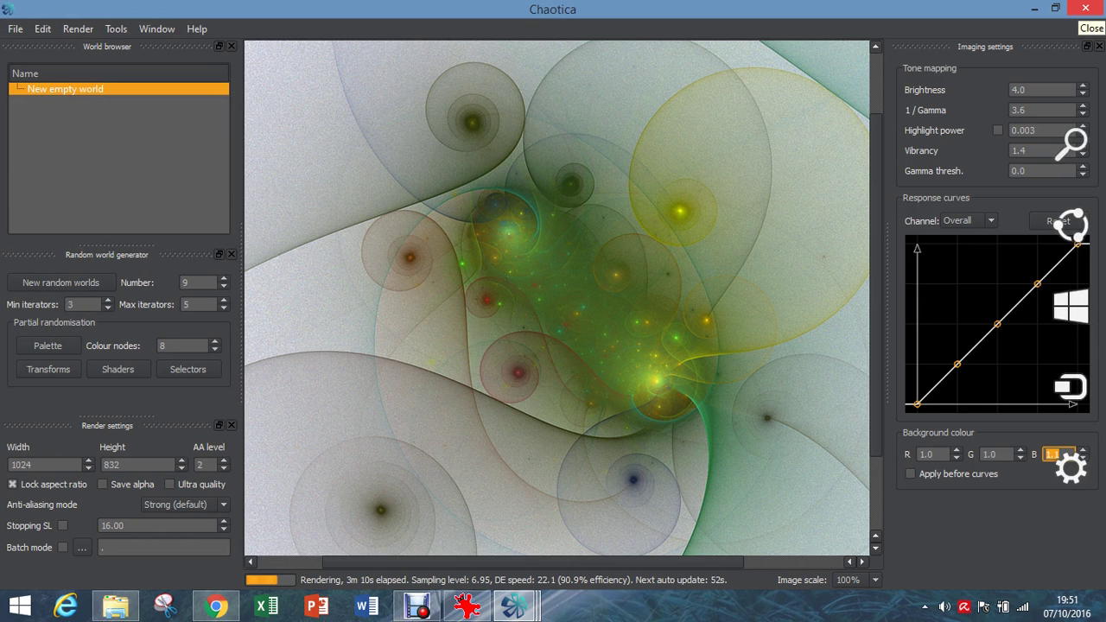
- Quit Chaotica and restart it from chaotica.exe in the Chaotica folder behind the IrfanView window, dismissing the Parameter browser
left_click(1085, 8)
left_click(519, 324)
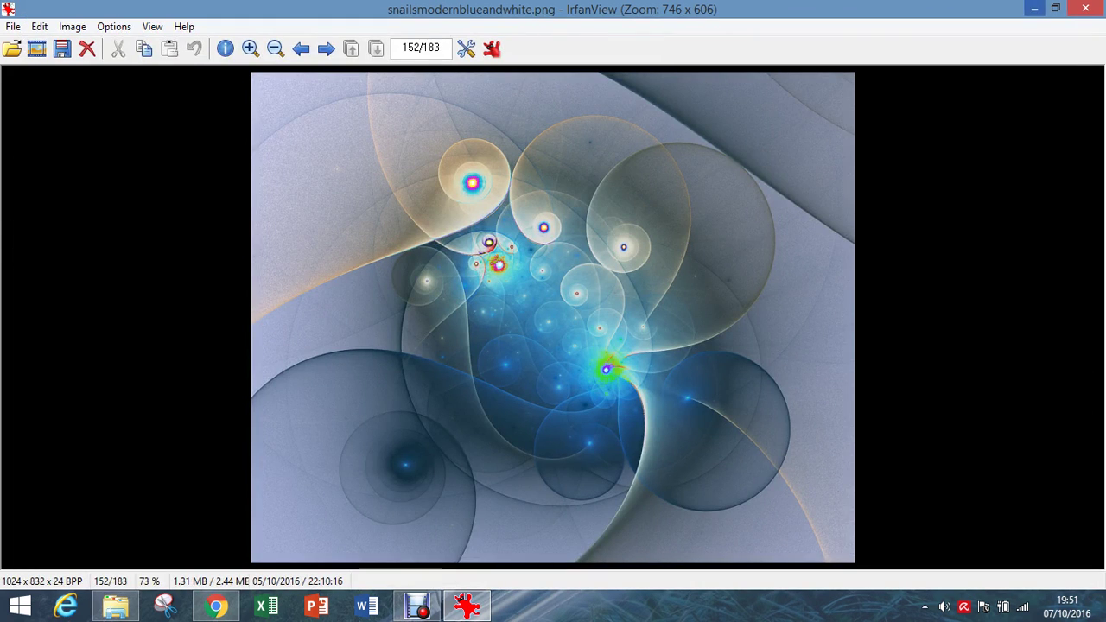
left_click(1033, 8)
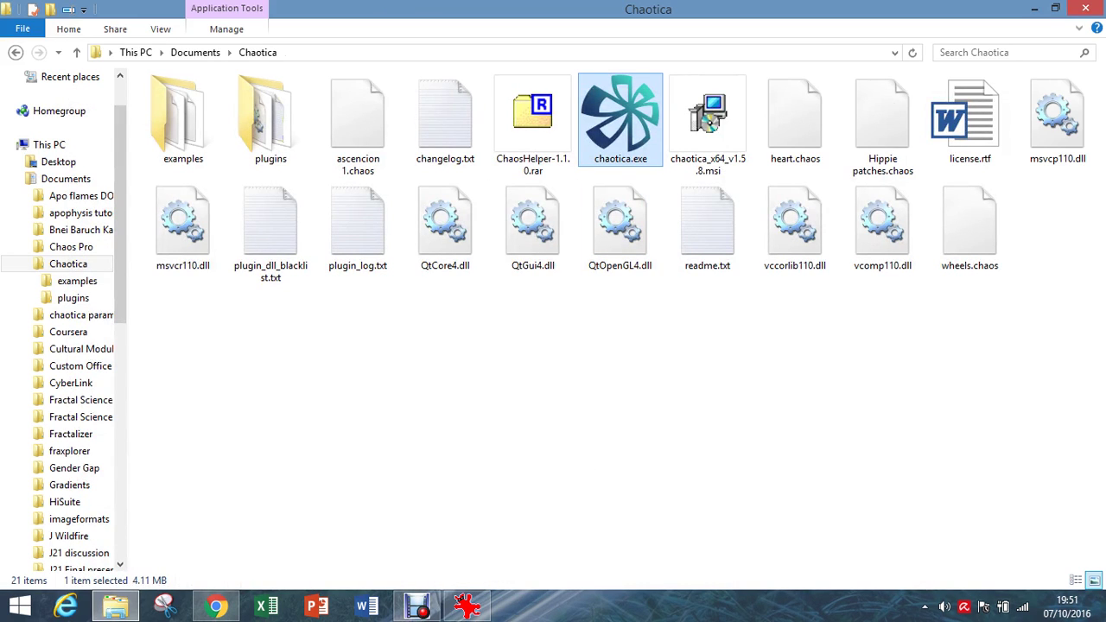
key("Return")
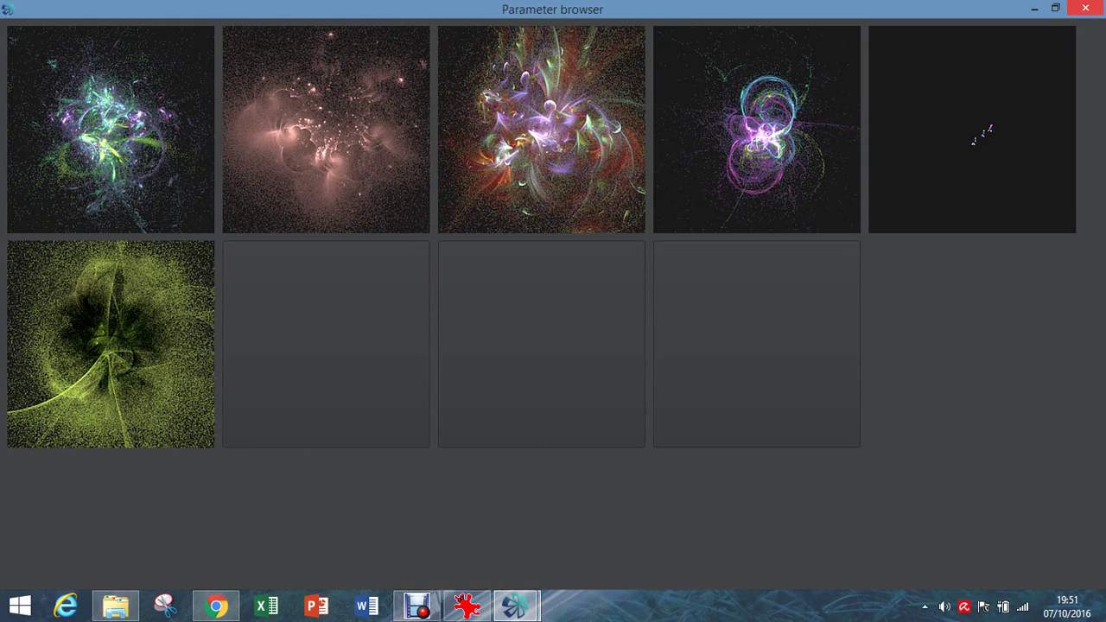
left_click(1084, 8)
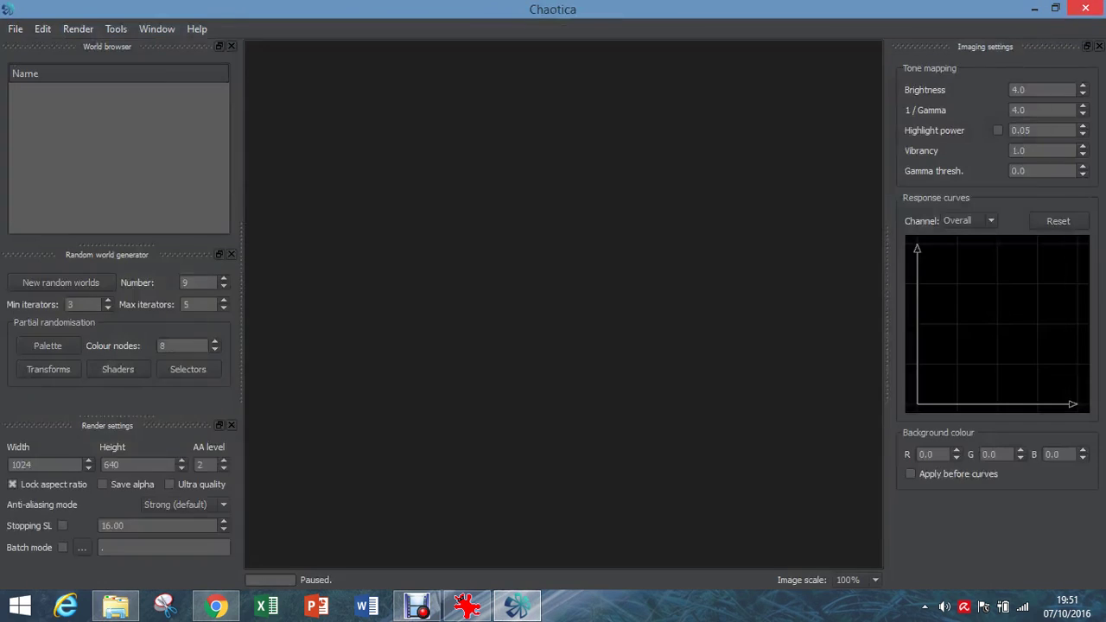
- Open the saved world snailsfortutorial.chaos from the Apo flames DONT DELETE folder
left_click(16, 28)
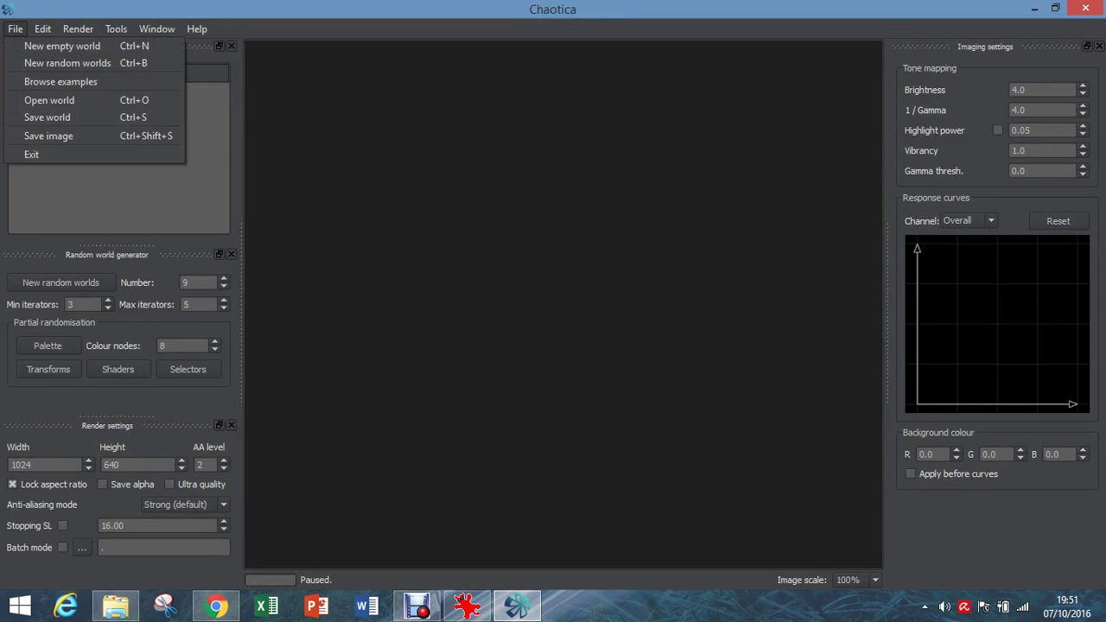
left_click(49, 100)
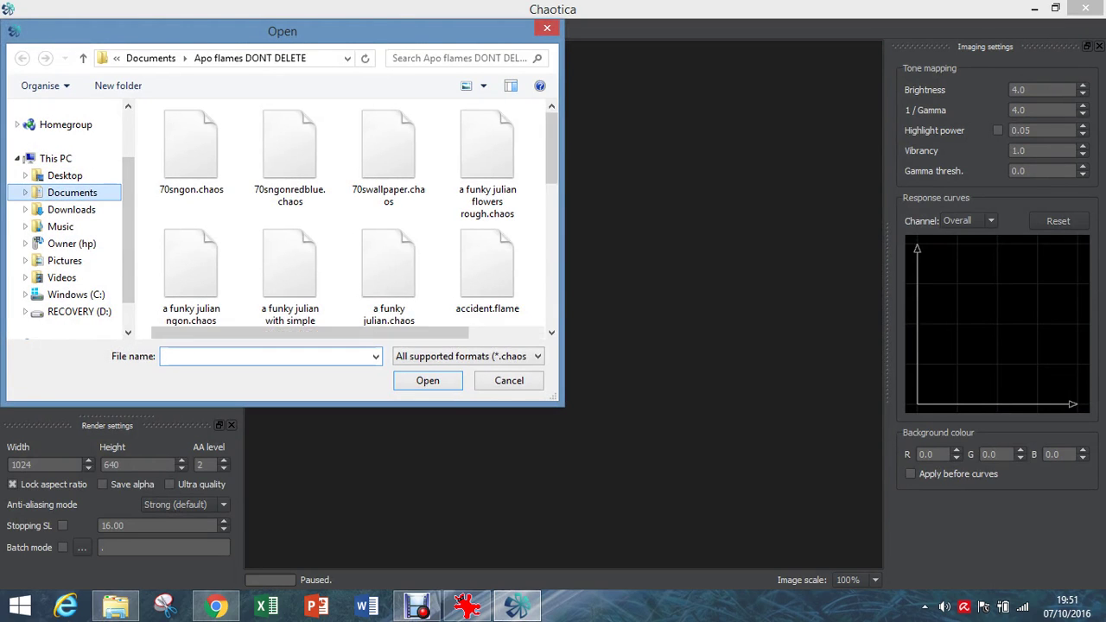
key("alt+Up")
key("Return")
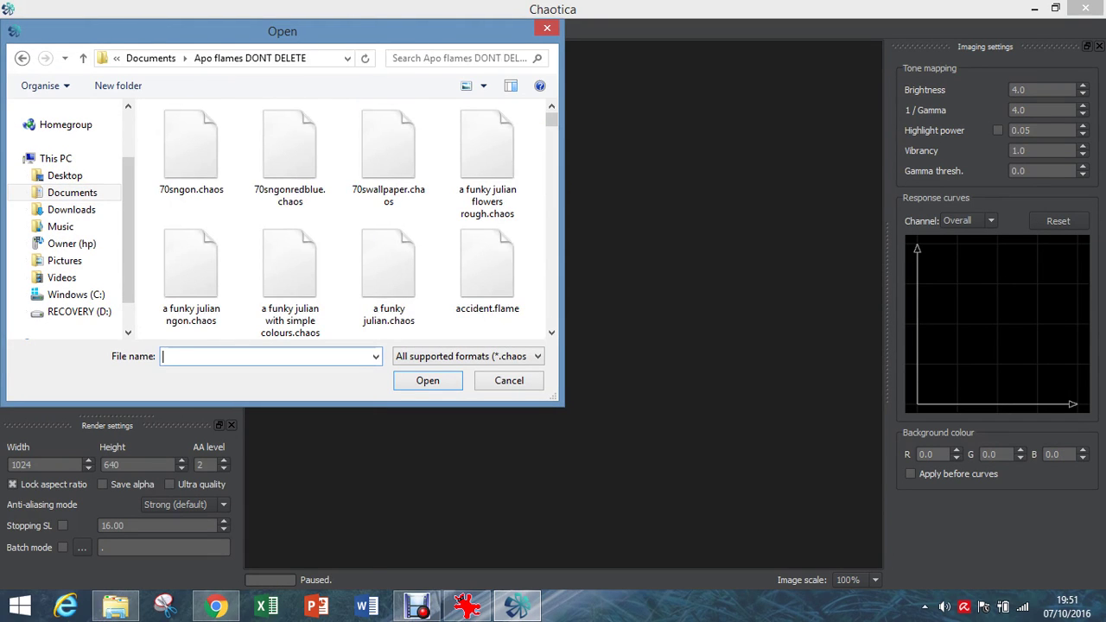
type("snailsfort")
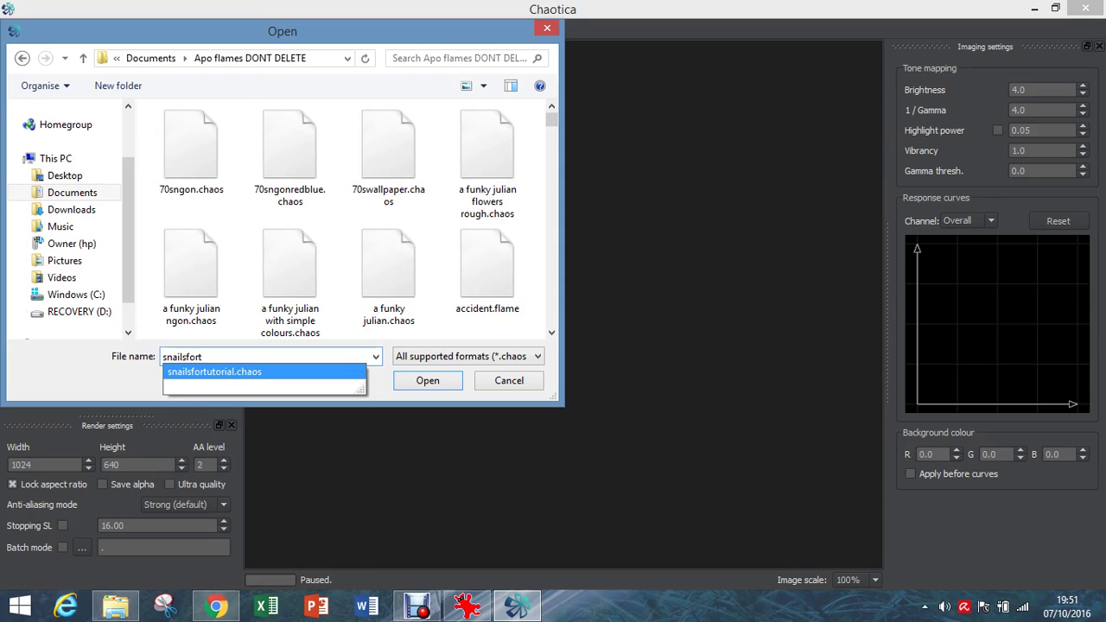
key("Return")
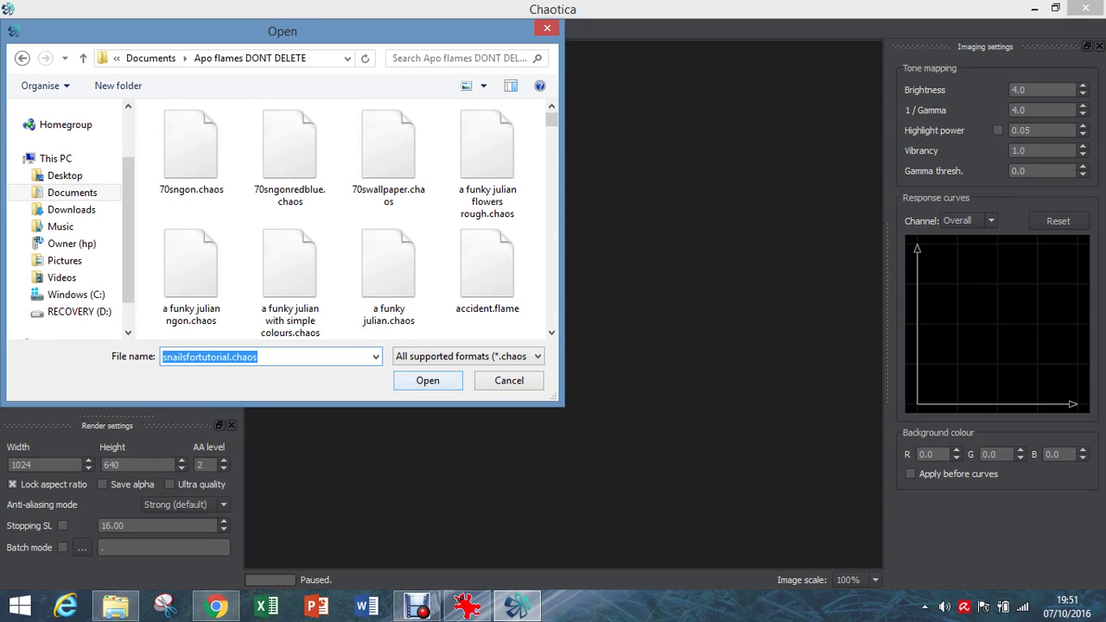
key("Return")
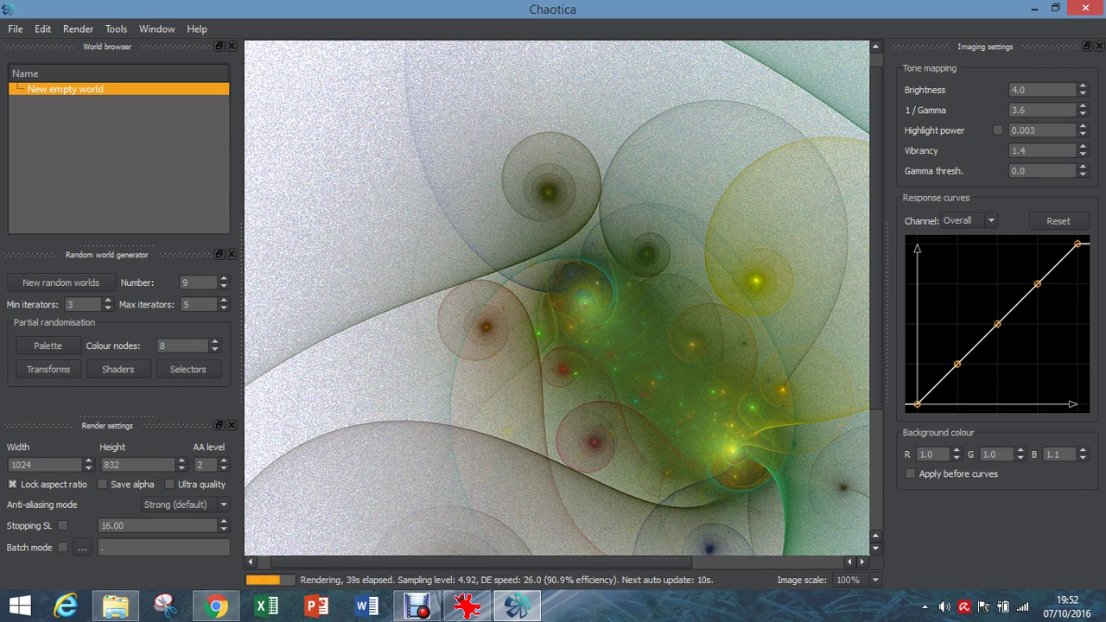
left_click(417, 606)
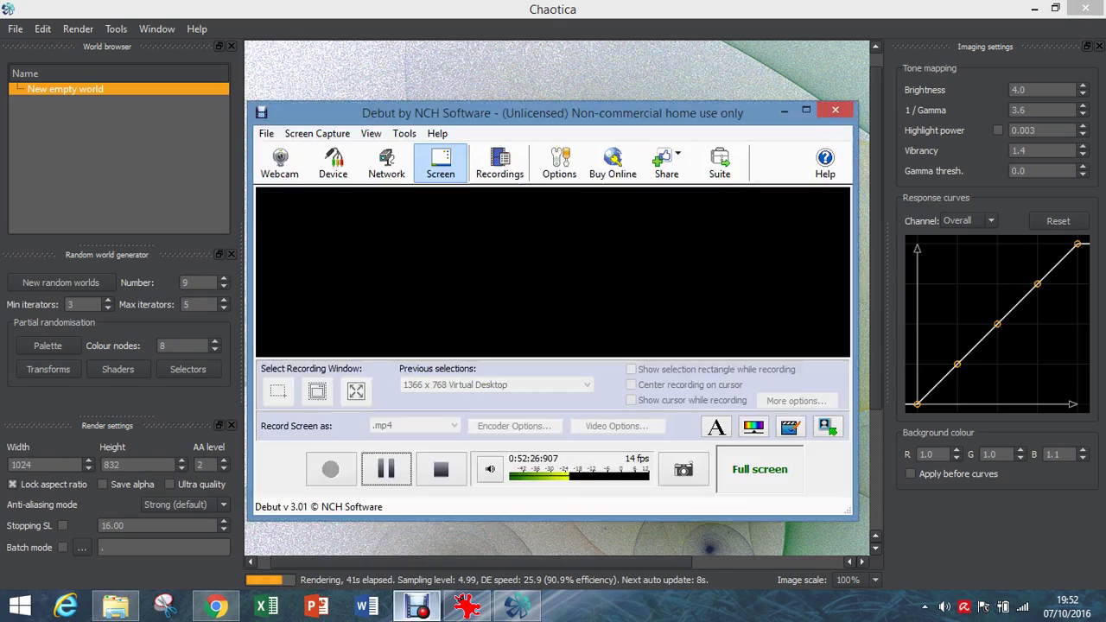